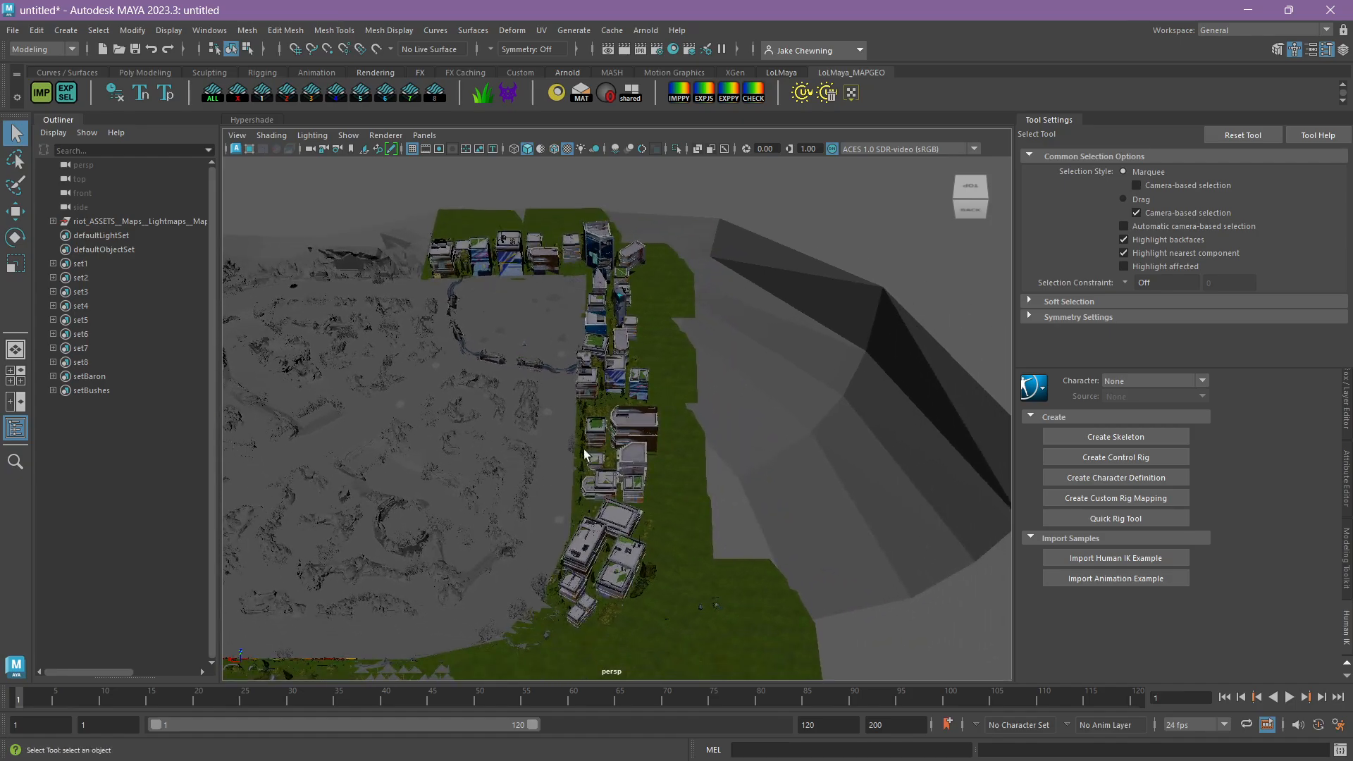
Examine the imported map in the untitled scene from several angles, including its edge buildings, grass borders and untextured ground.
{"action": "right_click_drag", "start_coordinate": [585, 456], "coordinate": [864, 462], "text": "alt"}
{"action": "middle_click_drag", "start_coordinate": [436, 247], "coordinate": [680, 574], "text": "alt"}
{"action": "right_click_drag", "start_coordinate": [479, 416], "coordinate": [599, 414], "text": "alt"}
{"action": "middle_click_drag", "start_coordinate": [599, 415], "coordinate": [752, 474], "text": "alt"}
{"action": "right_click_drag", "start_coordinate": [752, 475], "coordinate": [507, 474], "text": "alt"}
{"action": "middle_click_drag", "start_coordinate": [507, 474], "coordinate": [673, 285], "text": "alt"}
{"action": "right_click_drag", "start_coordinate": [673, 285], "coordinate": [737, 327], "text": "alt"}
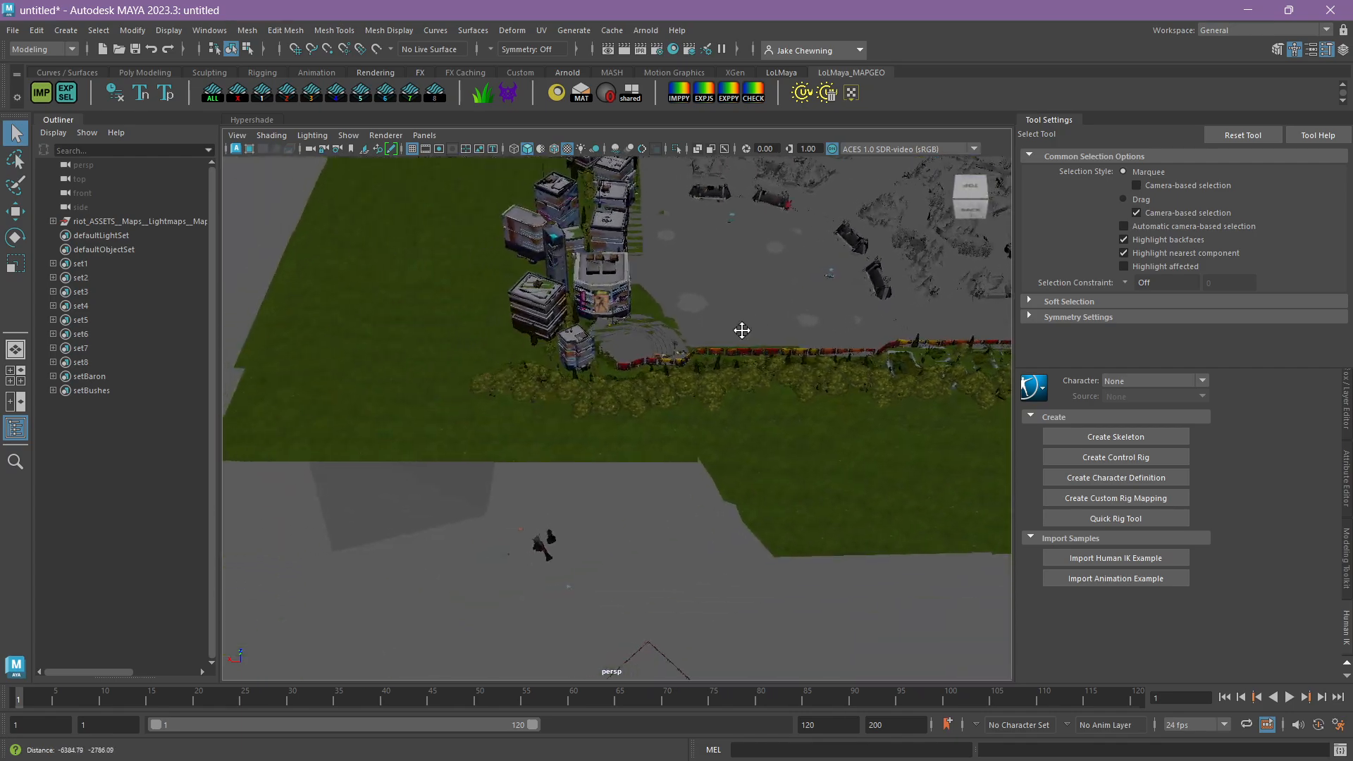
{"action": "middle_click_drag", "start_coordinate": [737, 326], "coordinate": [619, 423], "text": "alt"}
{"action": "right_click_drag", "start_coordinate": [619, 422], "coordinate": [528, 564], "text": "alt"}
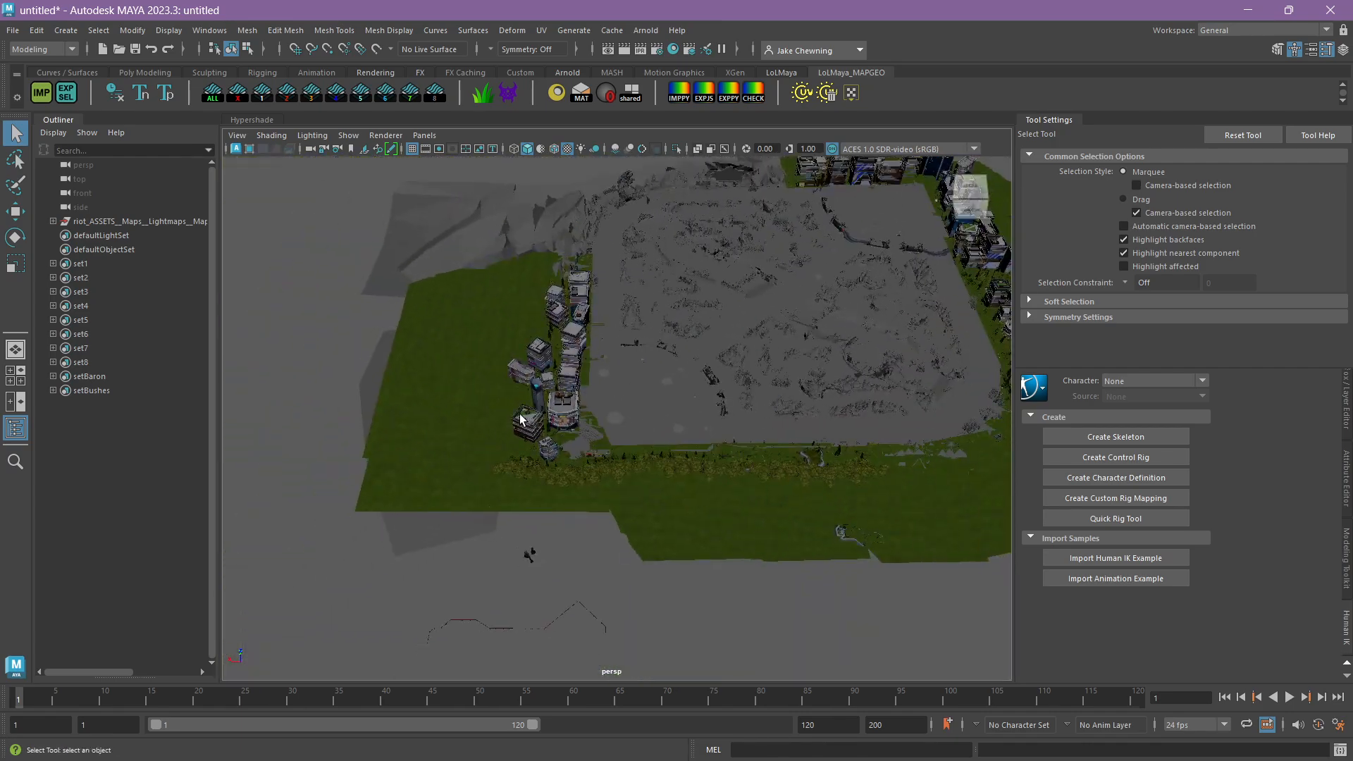
{"action": "left_click_drag", "start_coordinate": [529, 563], "coordinate": [574, 375], "text": "alt"}
{"action": "middle_click_drag", "start_coordinate": [573, 374], "coordinate": [517, 384], "text": "alt"}
{"action": "left_click_drag", "start_coordinate": [517, 383], "coordinate": [661, 456], "text": "alt"}
{"action": "middle_click_drag", "start_coordinate": [661, 456], "coordinate": [665, 320], "text": "alt"}
{"action": "right_click_drag", "start_coordinate": [704, 362], "coordinate": [743, 444], "text": "alt"}
{"action": "middle_click_drag", "start_coordinate": [525, 409], "coordinate": [607, 419], "text": "alt"}
{"action": "scroll", "coordinate": [607, 420], "scroll_direction": "down", "scroll_amount": 5}
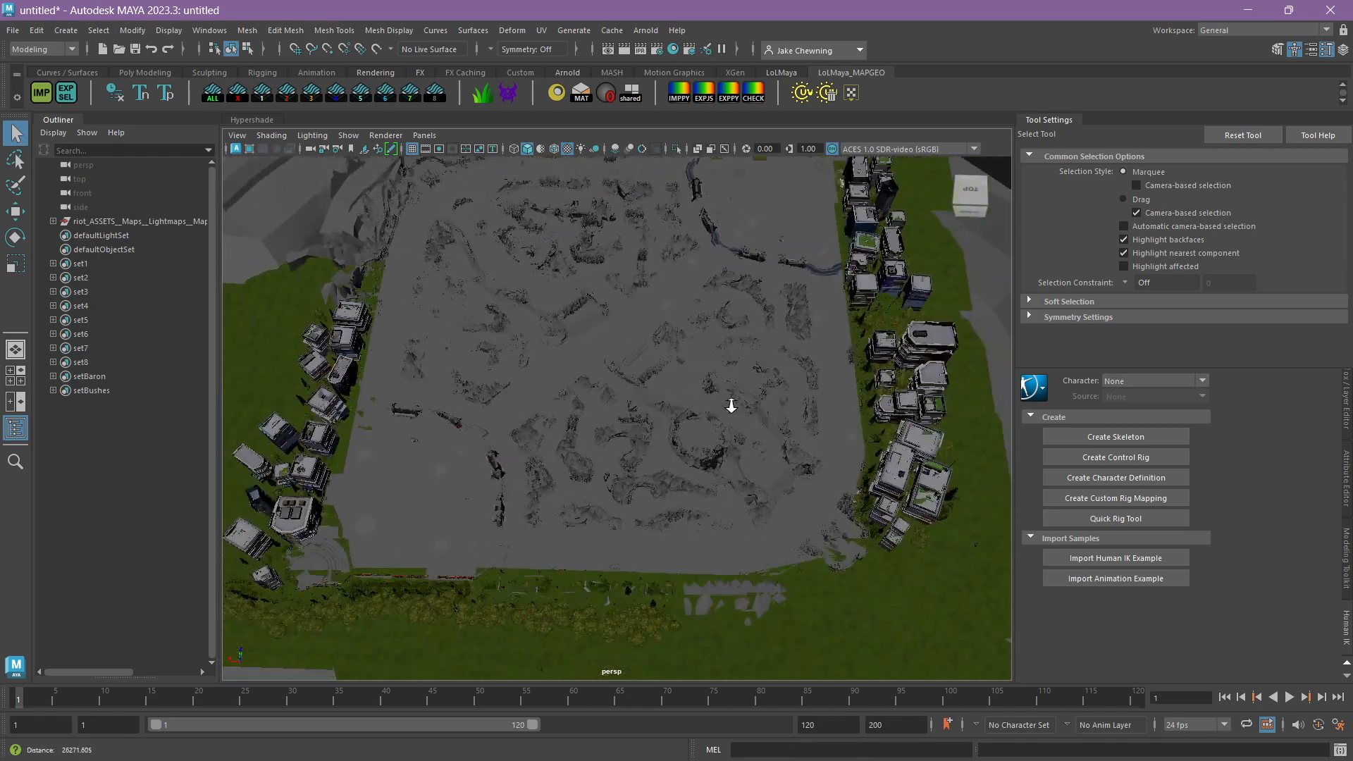
{"action": "left_click_drag", "start_coordinate": [728, 402], "coordinate": [875, 219], "text": "alt"}
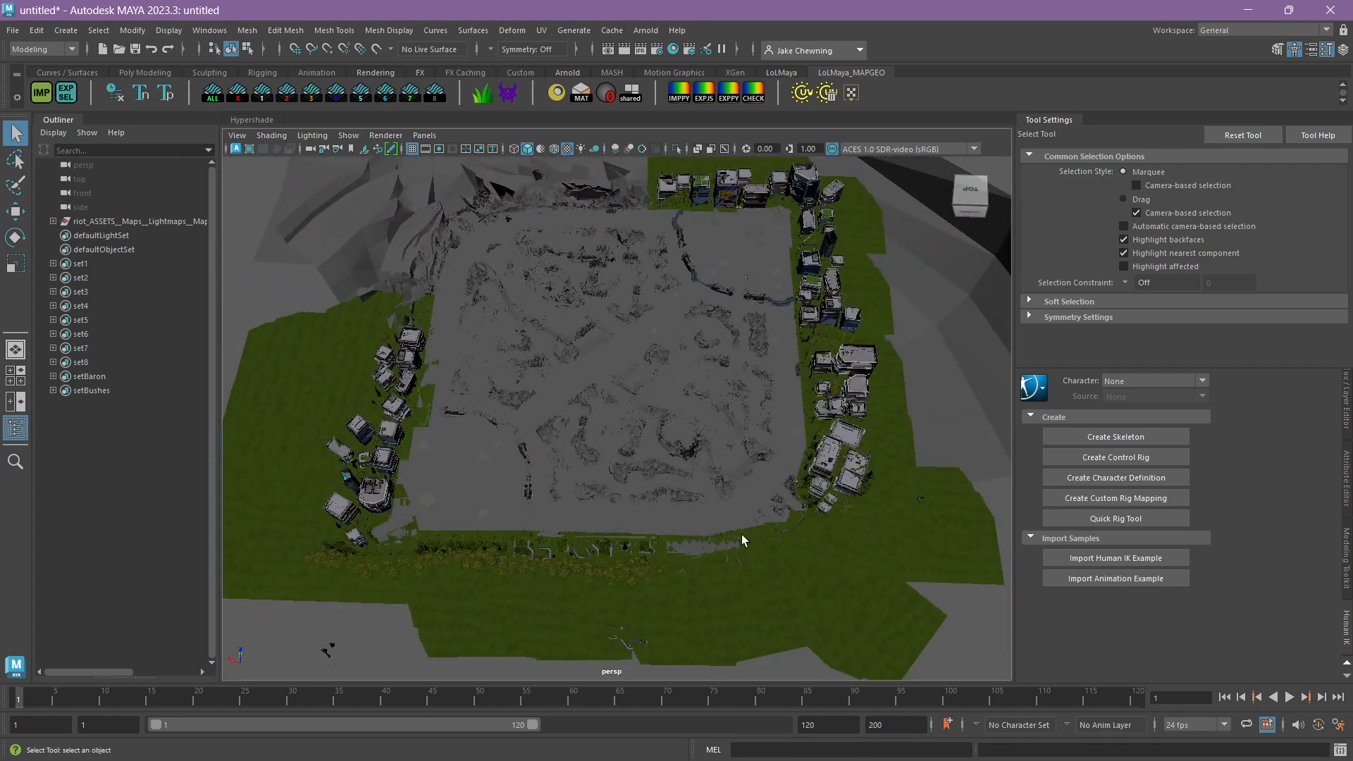
{"action": "left_click_drag", "start_coordinate": [743, 541], "coordinate": [627, 473], "text": "alt"}
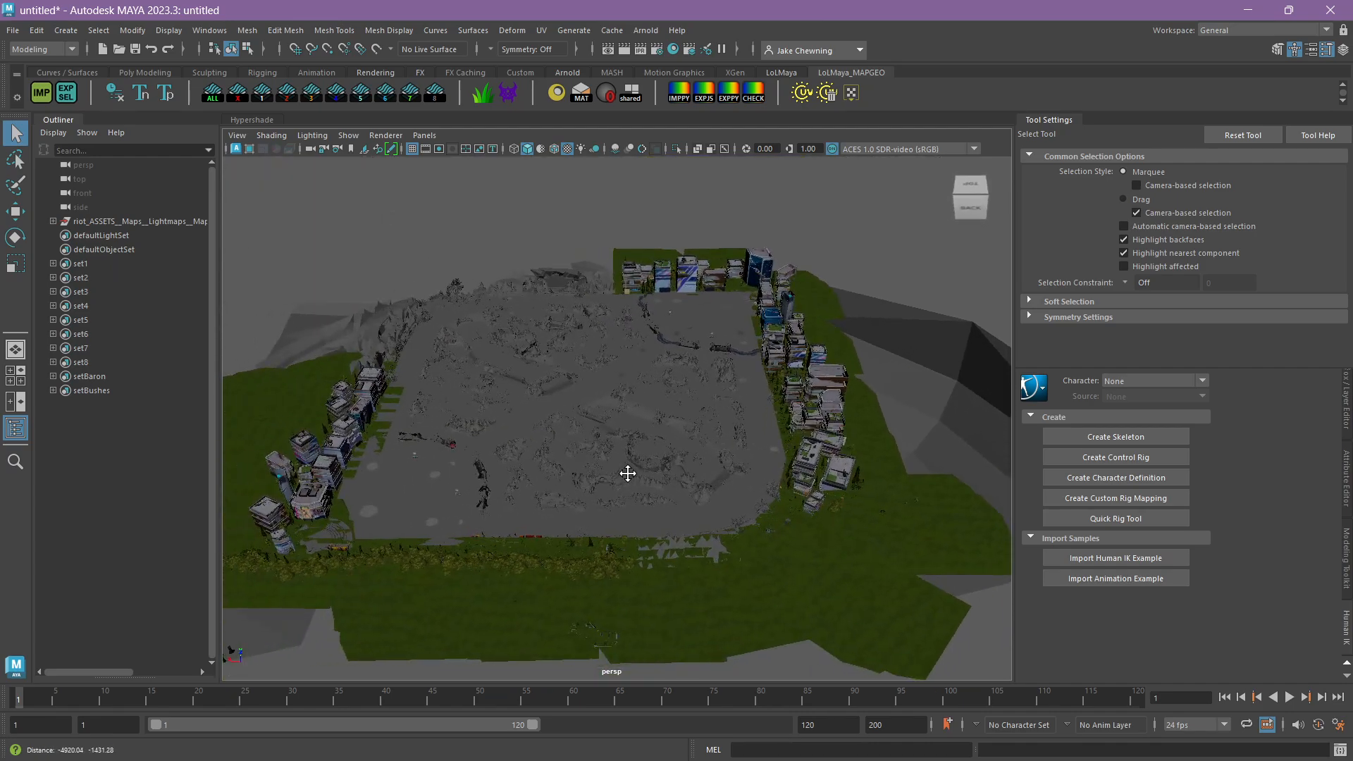
Switch to File Explorer to show the animamapsmaya folder.
{"action": "mouse_move", "coordinate": [806, 745]}
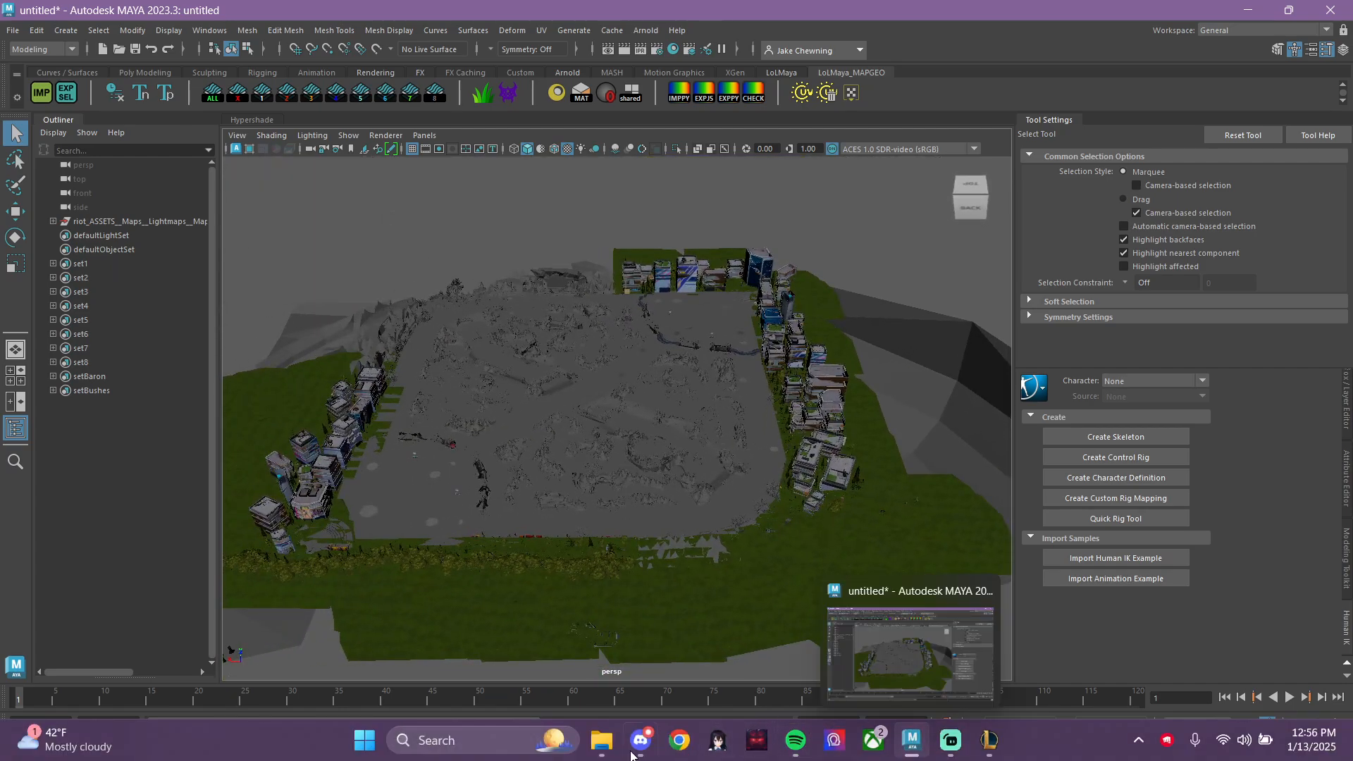
{"action": "left_click", "coordinate": [601, 740]}
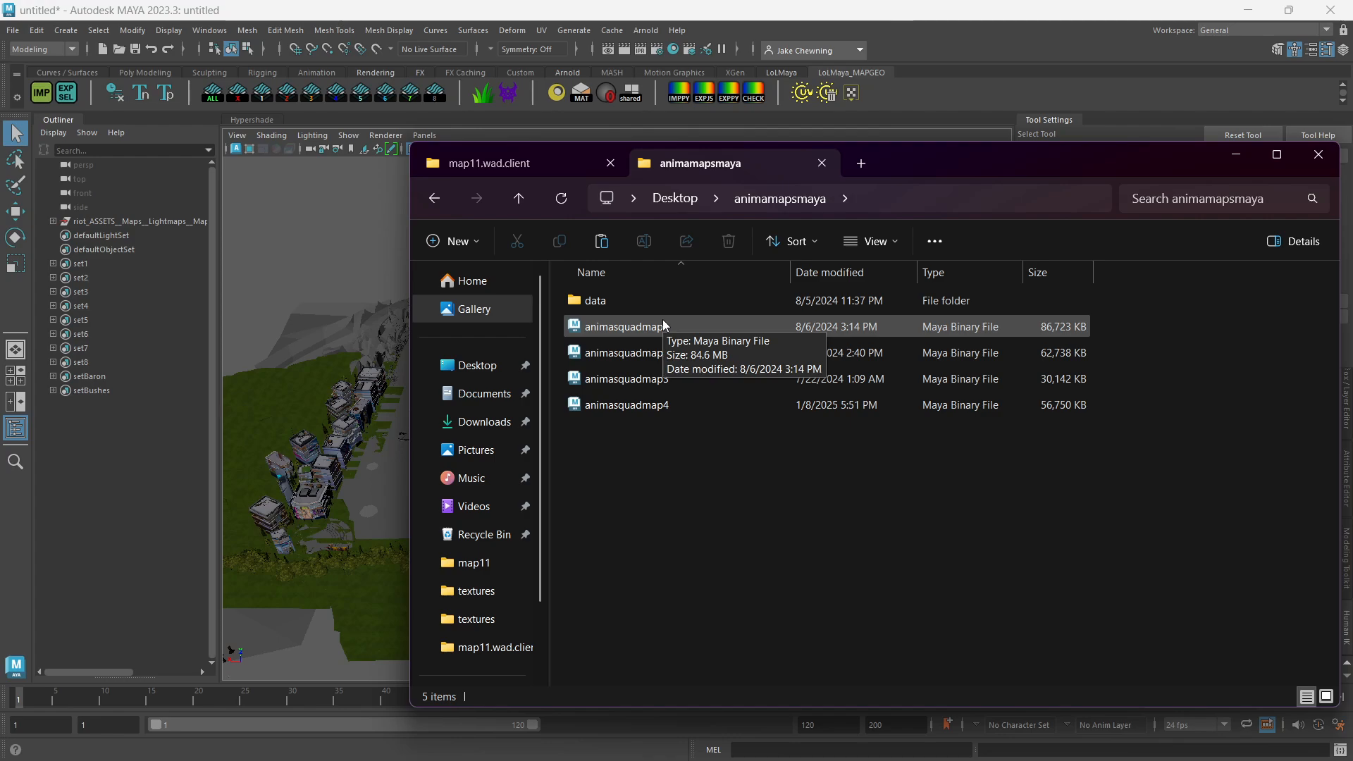
{"action": "left_click", "coordinate": [756, 740]}
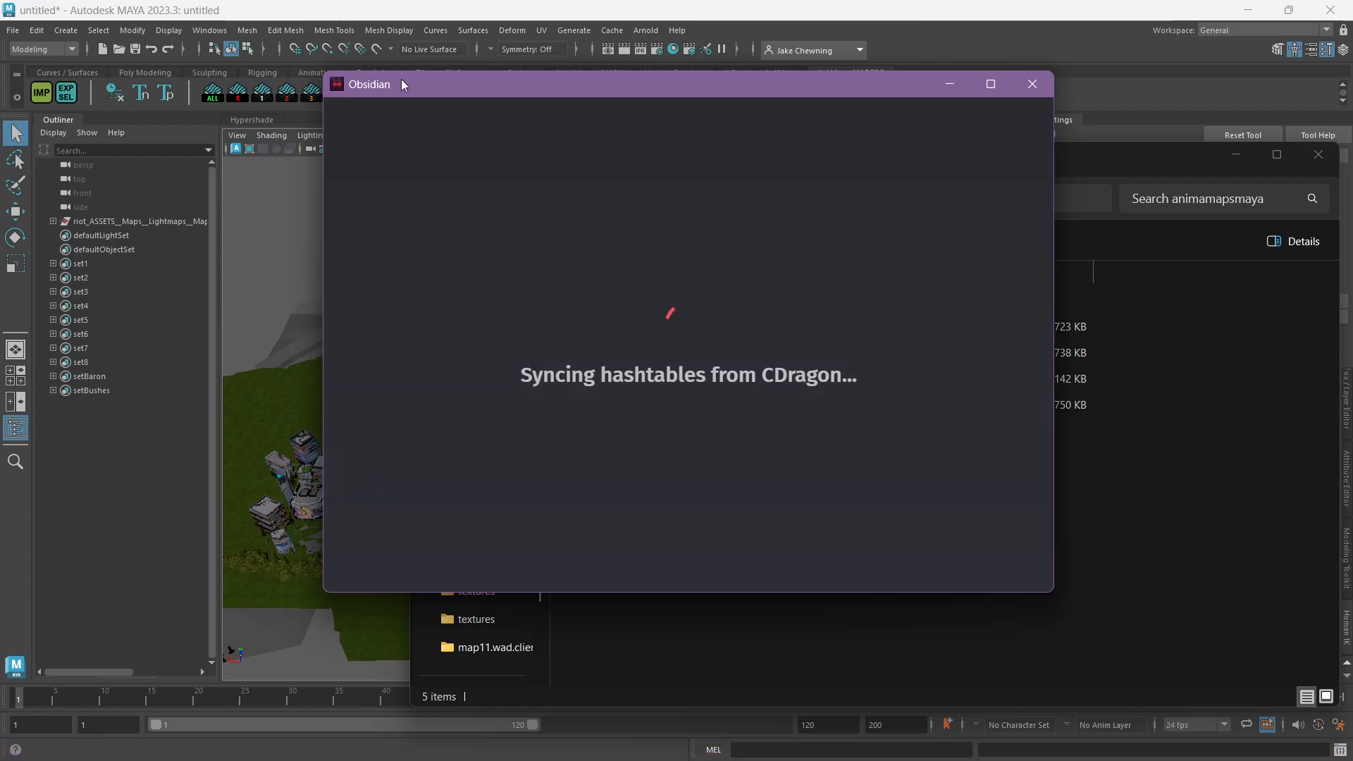
{"action": "left_click_drag", "start_coordinate": [402, 85], "coordinate": [388, 100]}
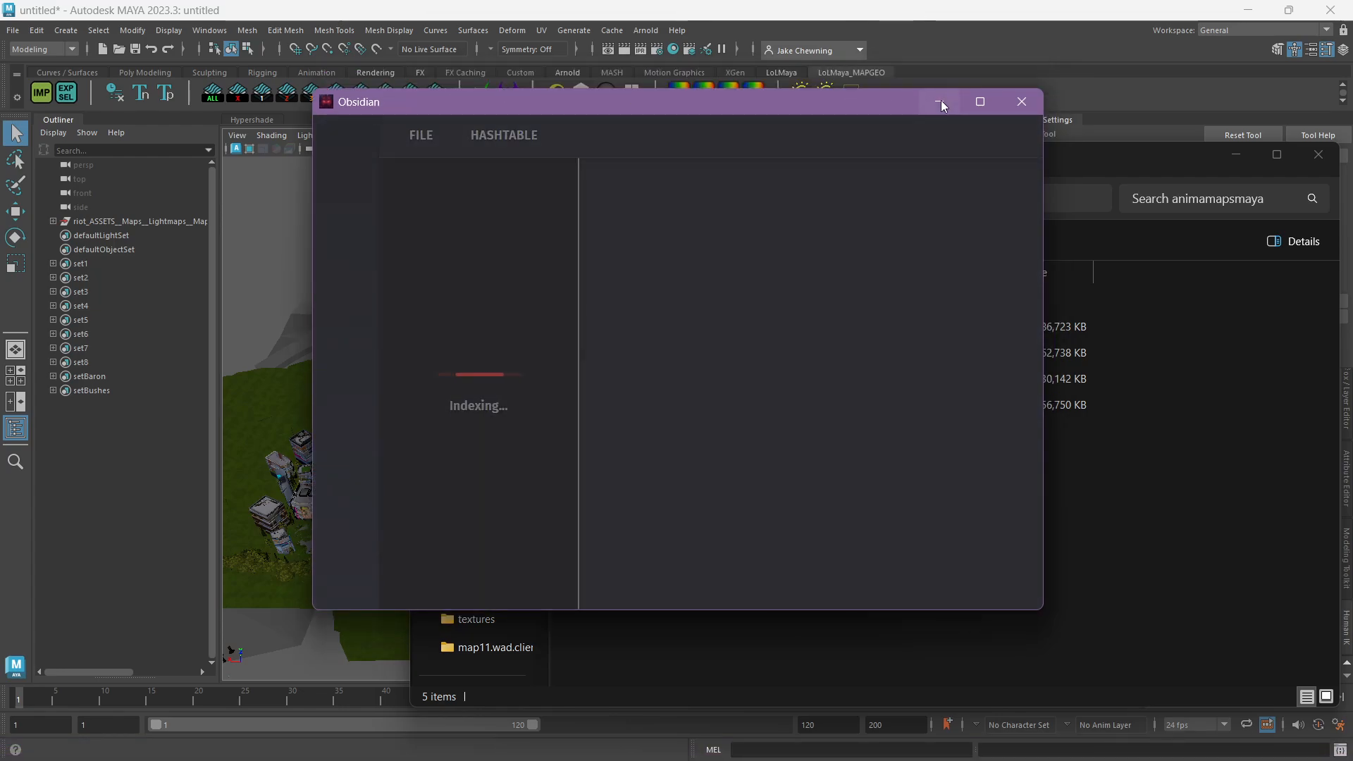
{"action": "left_click", "coordinate": [1037, 108]}
Open the animasquadmap1 file from the animamapsmaya folder in Maya and minimize the File Explorer window.
{"action": "left_click", "coordinate": [663, 330]}
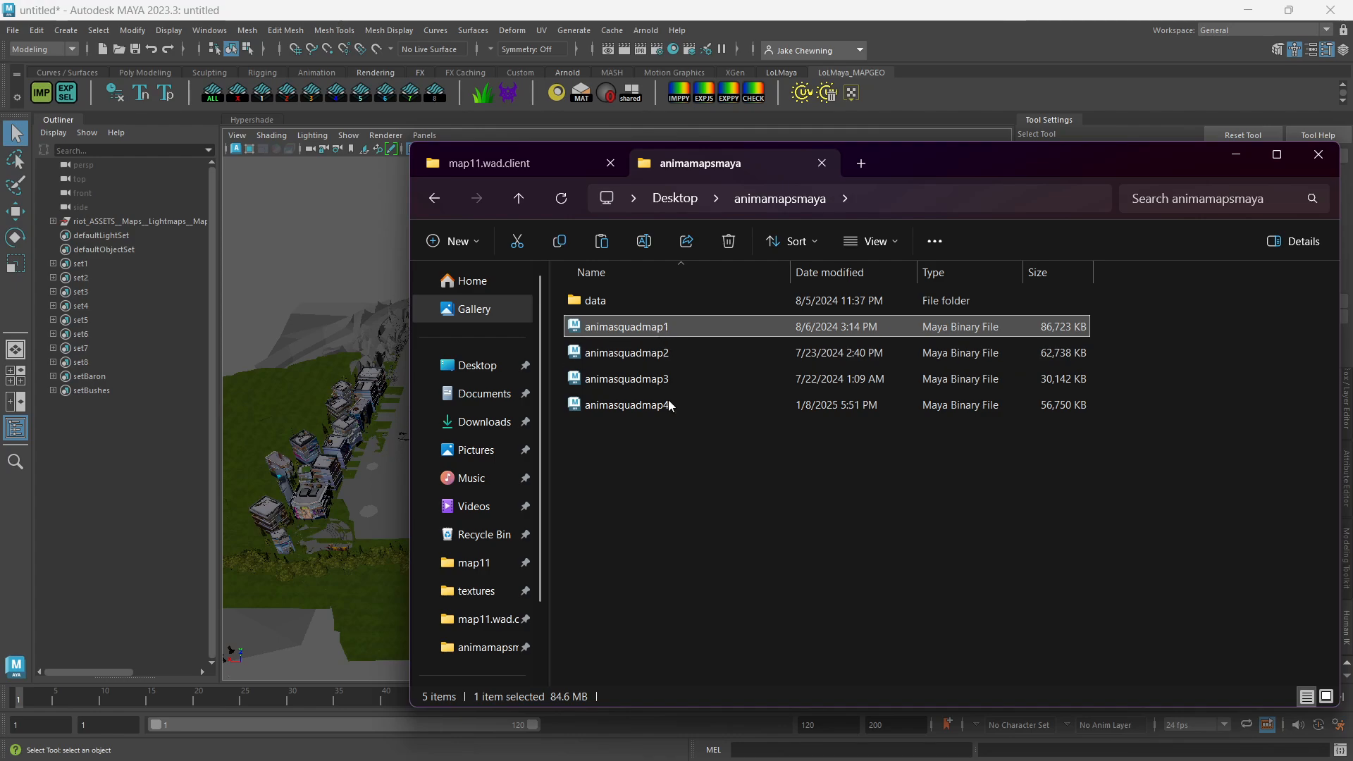
{"action": "left_click", "coordinate": [1047, 165]}
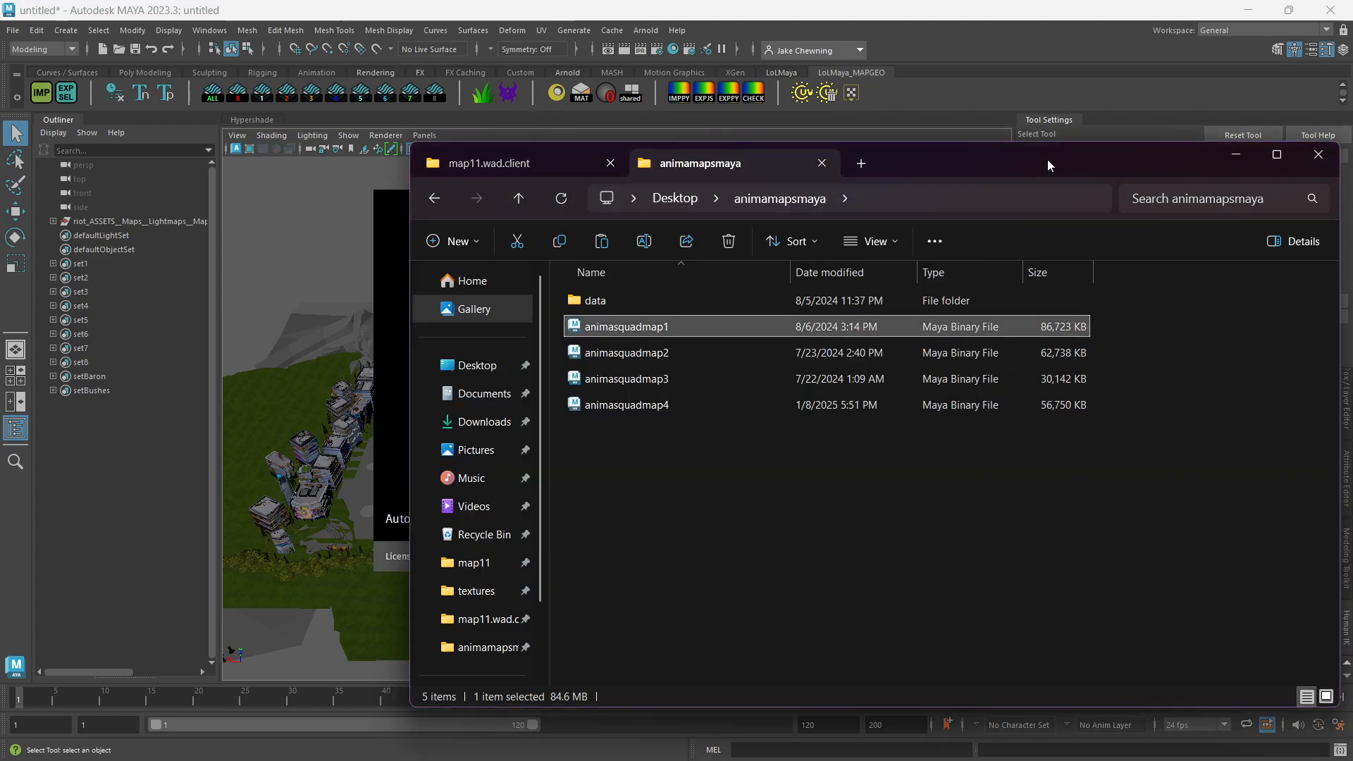
{"action": "left_click", "coordinate": [1235, 157]}
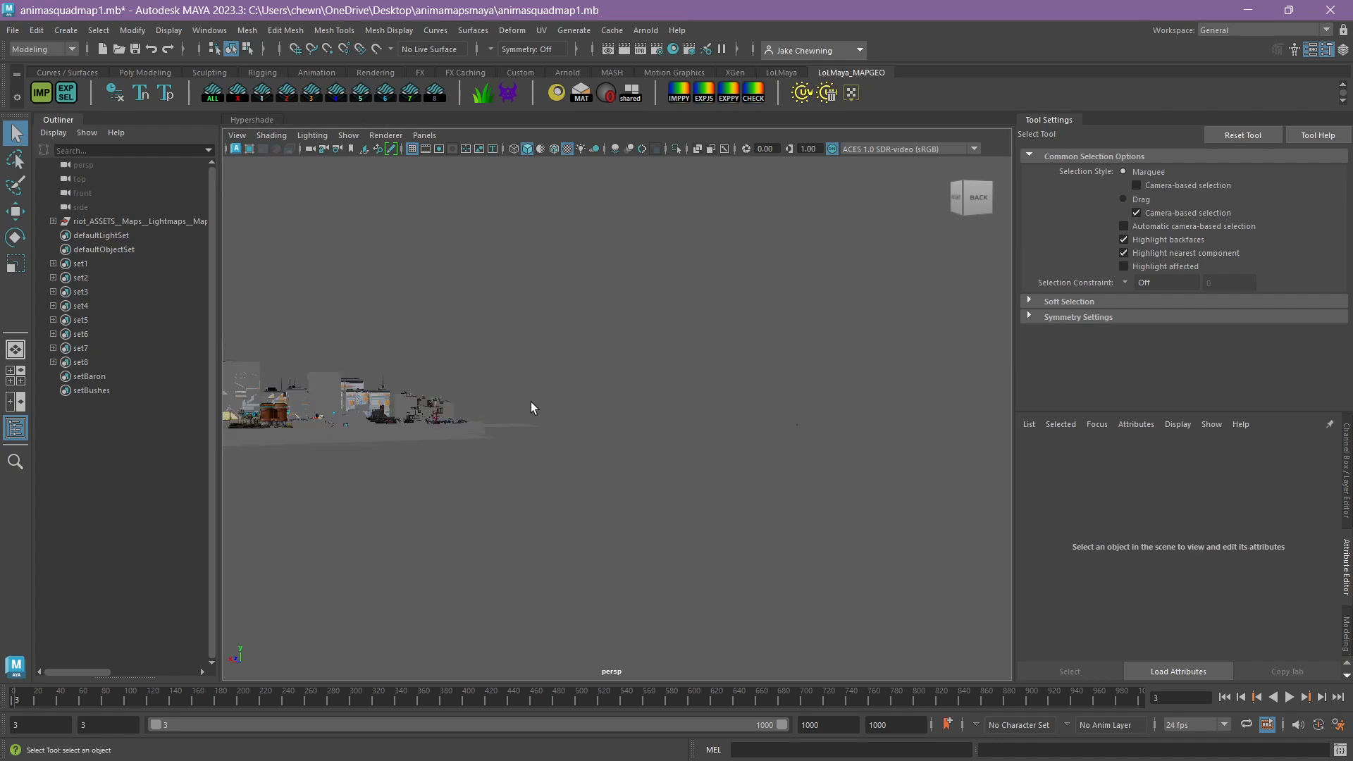
Examine the animasquadmap1 city model's park, pond, towers, plaza and streets from above and up close.
{"action": "left_click_drag", "start_coordinate": [531, 402], "coordinate": [537, 441], "text": "alt"}
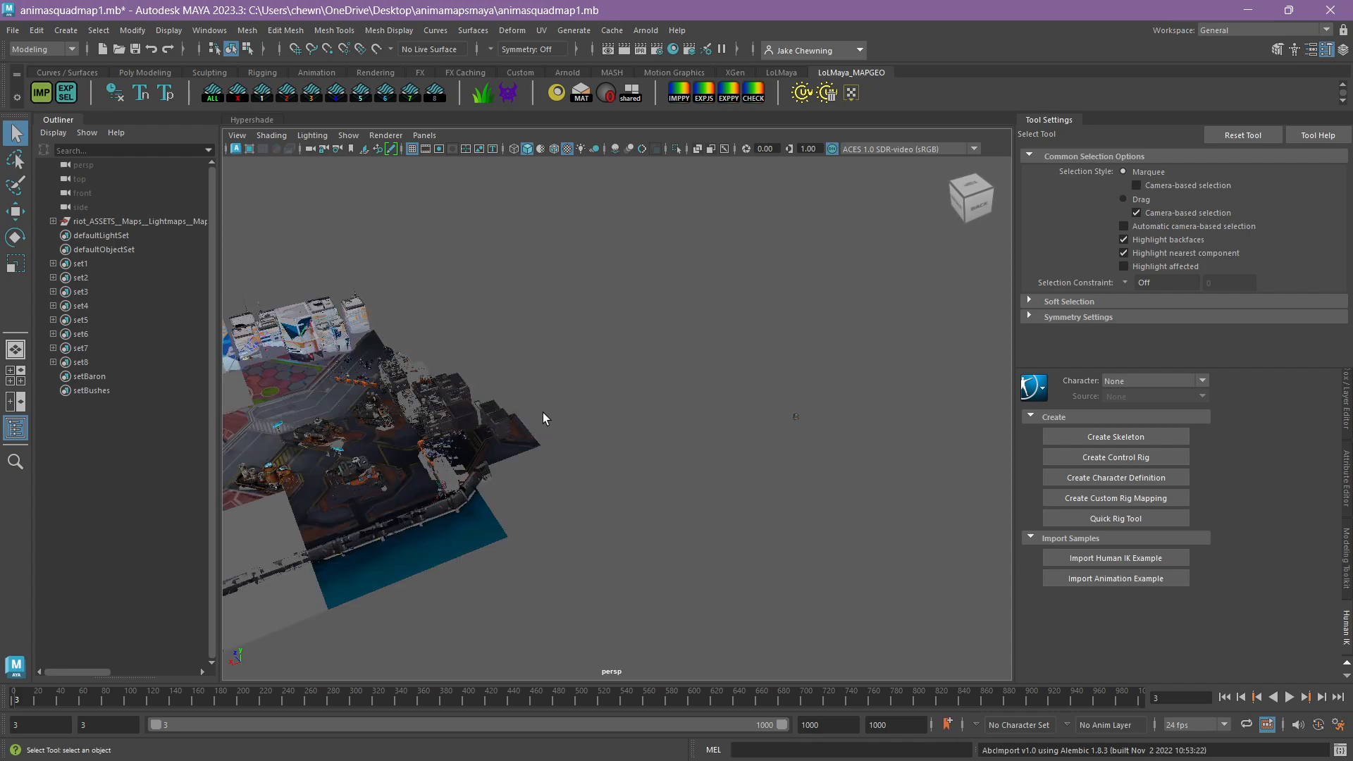
{"action": "left_click_drag", "start_coordinate": [543, 415], "coordinate": [629, 434], "text": "alt"}
{"action": "middle_click_drag", "start_coordinate": [629, 395], "coordinate": [611, 489], "text": "alt"}
{"action": "scroll", "coordinate": [610, 489], "scroll_direction": "up", "scroll_amount": 8}
{"action": "left_click_drag", "start_coordinate": [694, 507], "coordinate": [742, 451], "text": "alt"}
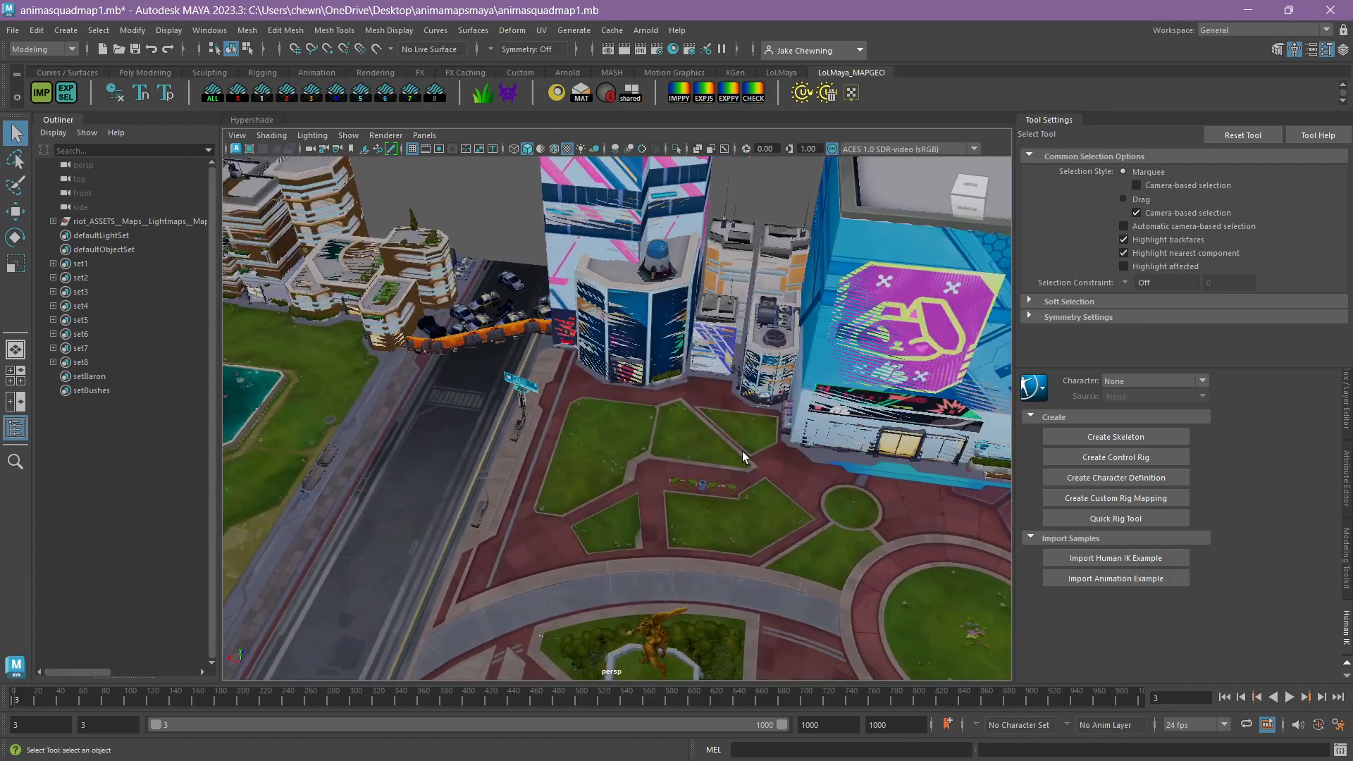
{"action": "middle_click_drag", "start_coordinate": [629, 423], "coordinate": [785, 522], "text": "alt"}
{"action": "right_click_drag", "start_coordinate": [785, 522], "coordinate": [900, 517], "text": "alt"}
{"action": "middle_click_drag", "start_coordinate": [507, 419], "coordinate": [873, 516], "text": "alt"}
{"action": "left_click_drag", "start_coordinate": [874, 516], "coordinate": [909, 472], "text": "alt"}
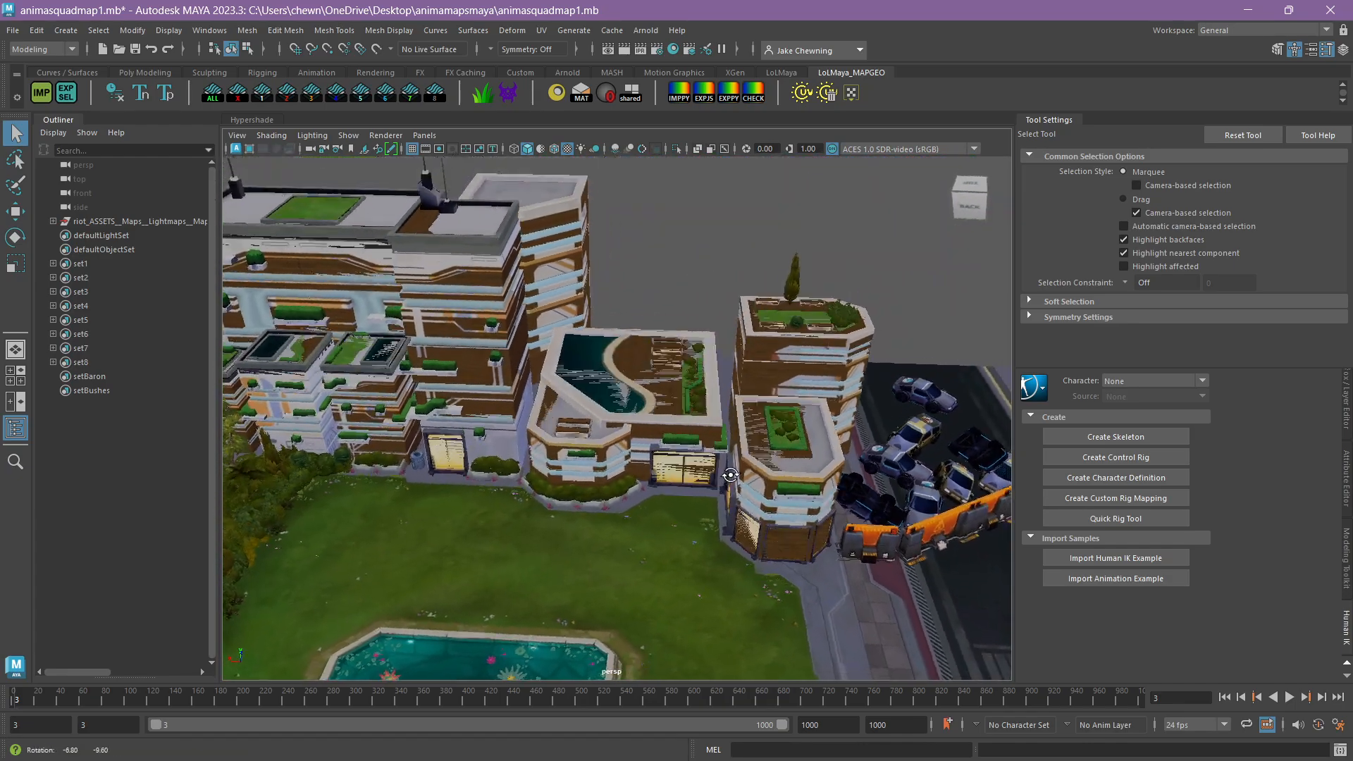
{"action": "right_click_drag", "start_coordinate": [775, 465], "coordinate": [423, 447], "text": "alt"}
{"action": "middle_click_drag", "start_coordinate": [611, 453], "coordinate": [742, 378], "text": "alt"}
{"action": "right_click_drag", "start_coordinate": [742, 378], "coordinate": [848, 404], "text": "alt"}
{"action": "middle_click_drag", "start_coordinate": [704, 377], "coordinate": [595, 475], "text": "alt"}
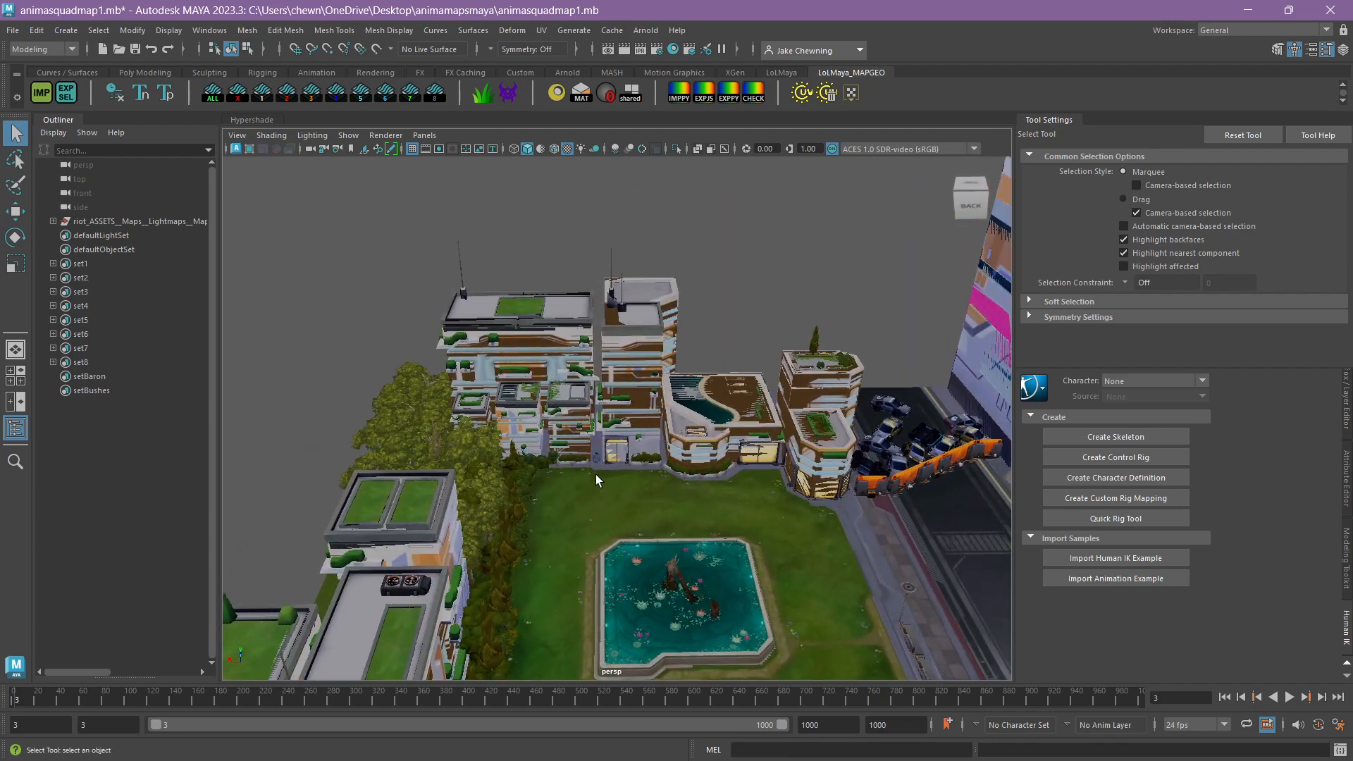
{"action": "right_click_drag", "start_coordinate": [594, 475], "coordinate": [864, 506], "text": "alt"}
{"action": "left_click_drag", "start_coordinate": [864, 506], "coordinate": [847, 548], "text": "alt"}
{"action": "middle_click_drag", "start_coordinate": [847, 548], "coordinate": [719, 471], "text": "alt"}
{"action": "right_click_drag", "start_coordinate": [719, 471], "coordinate": [446, 420], "text": "alt"}
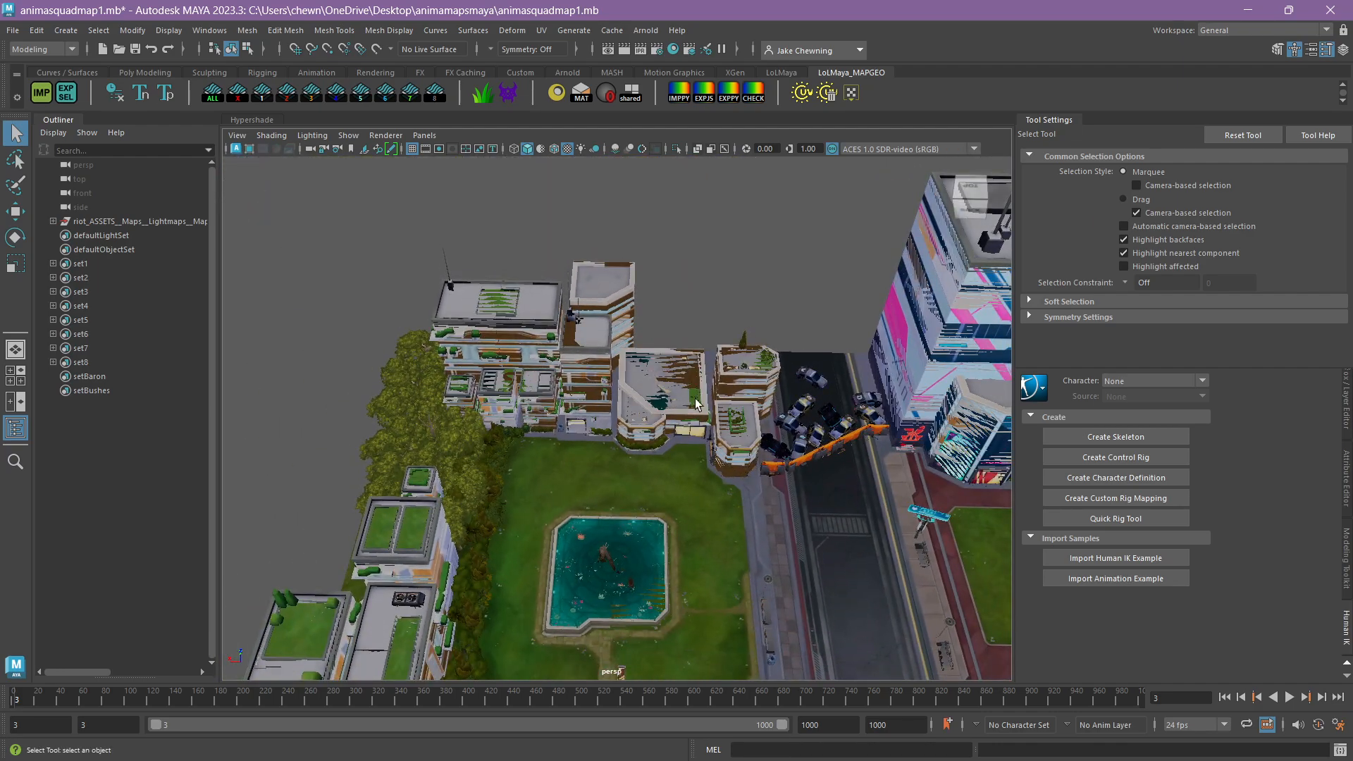
{"action": "middle_click_drag", "start_coordinate": [757, 476], "coordinate": [514, 444], "text": "alt"}
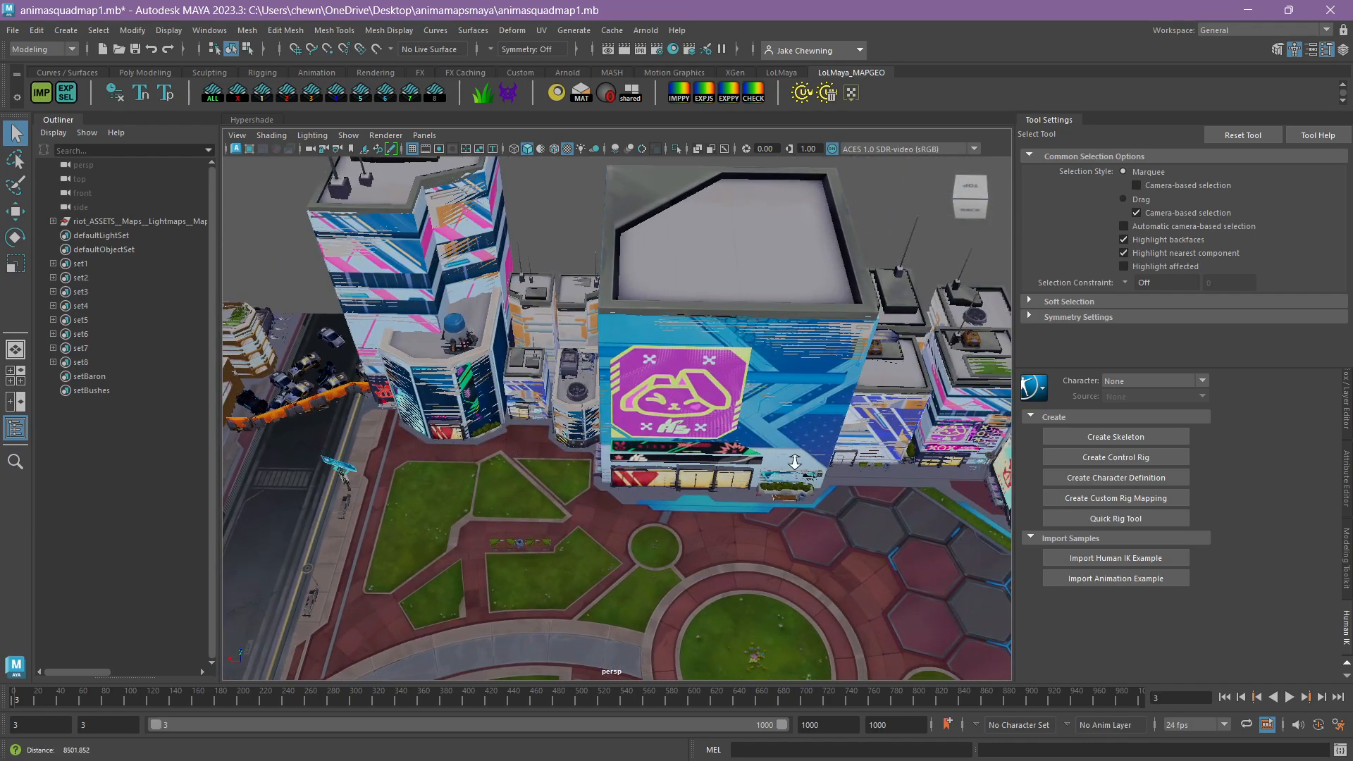
{"action": "right_click_drag", "start_coordinate": [794, 464], "coordinate": [525, 436], "text": "alt"}
{"action": "middle_click_drag", "start_coordinate": [525, 437], "coordinate": [654, 204], "text": "alt"}
{"action": "middle_click_drag", "start_coordinate": [814, 378], "coordinate": [864, 326], "text": "alt"}
{"action": "right_click_drag", "start_coordinate": [864, 327], "coordinate": [860, 398], "text": "alt"}
{"action": "middle_click_drag", "start_coordinate": [564, 285], "coordinate": [691, 350], "text": "alt"}
{"action": "right_click_drag", "start_coordinate": [691, 350], "coordinate": [797, 306], "text": "alt"}
{"action": "left_click_drag", "start_coordinate": [797, 307], "coordinate": [725, 303], "text": "alt"}
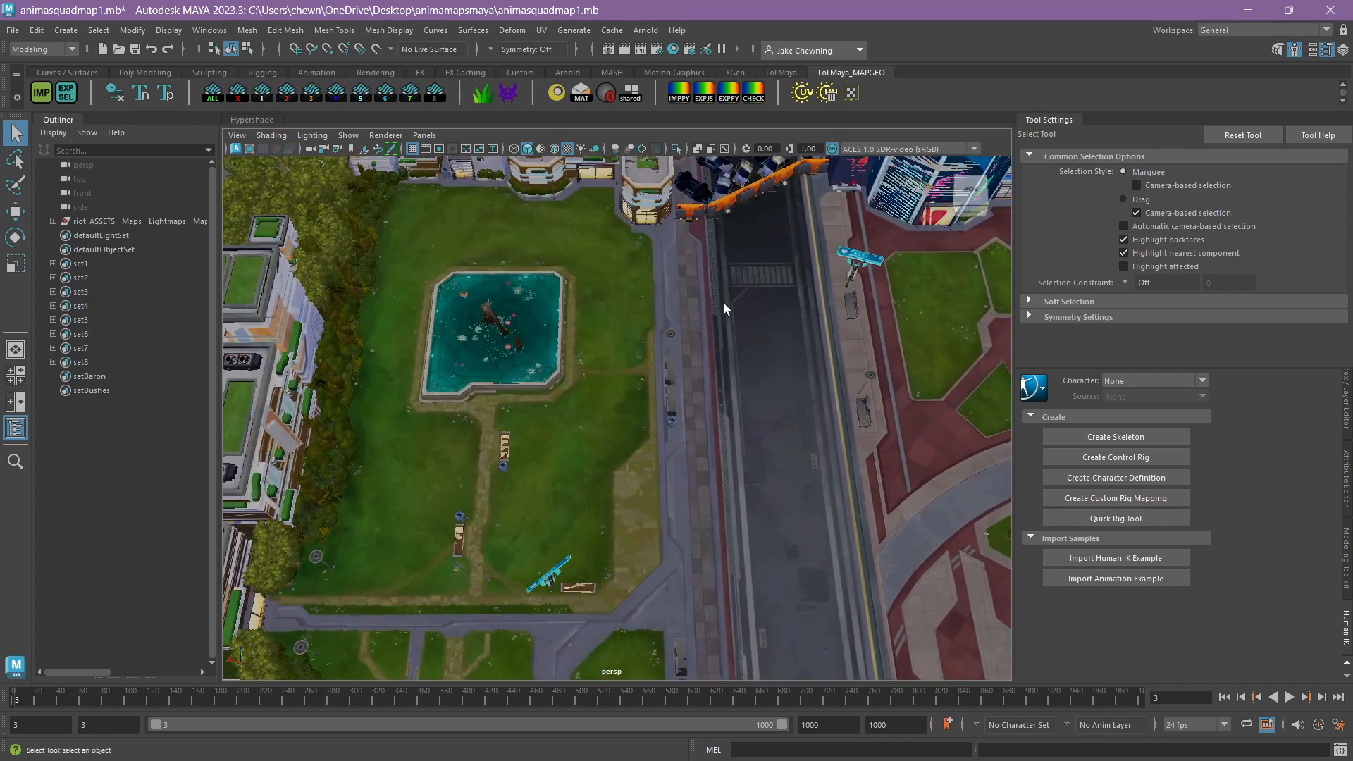
{"action": "middle_click_drag", "start_coordinate": [748, 246], "coordinate": [742, 429], "text": "alt"}
{"action": "left_click_drag", "start_coordinate": [742, 429], "coordinate": [719, 355], "text": "alt"}
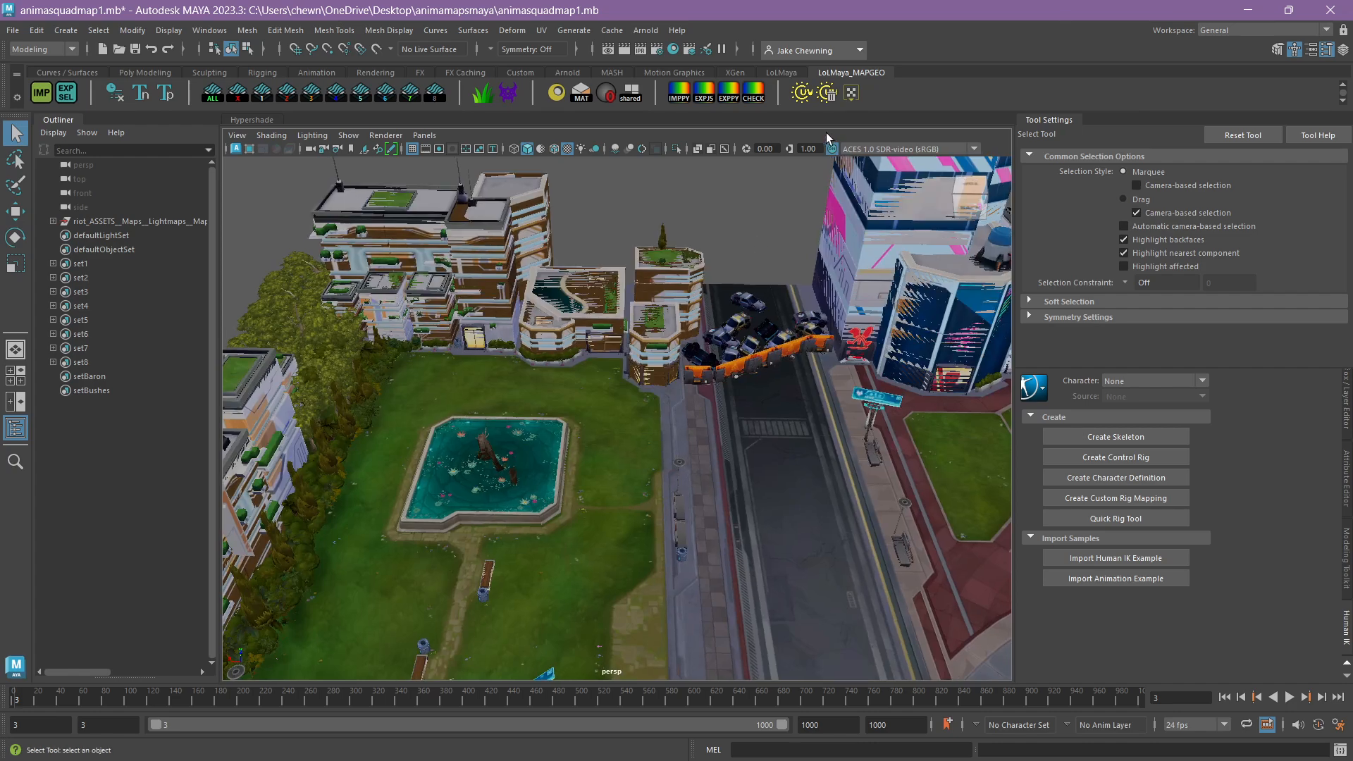
Set the viewport of animasquadmap1 to flat lighting with the Un-tone-mapped (sRGB) view transform.
{"action": "left_click", "coordinate": [312, 135]}
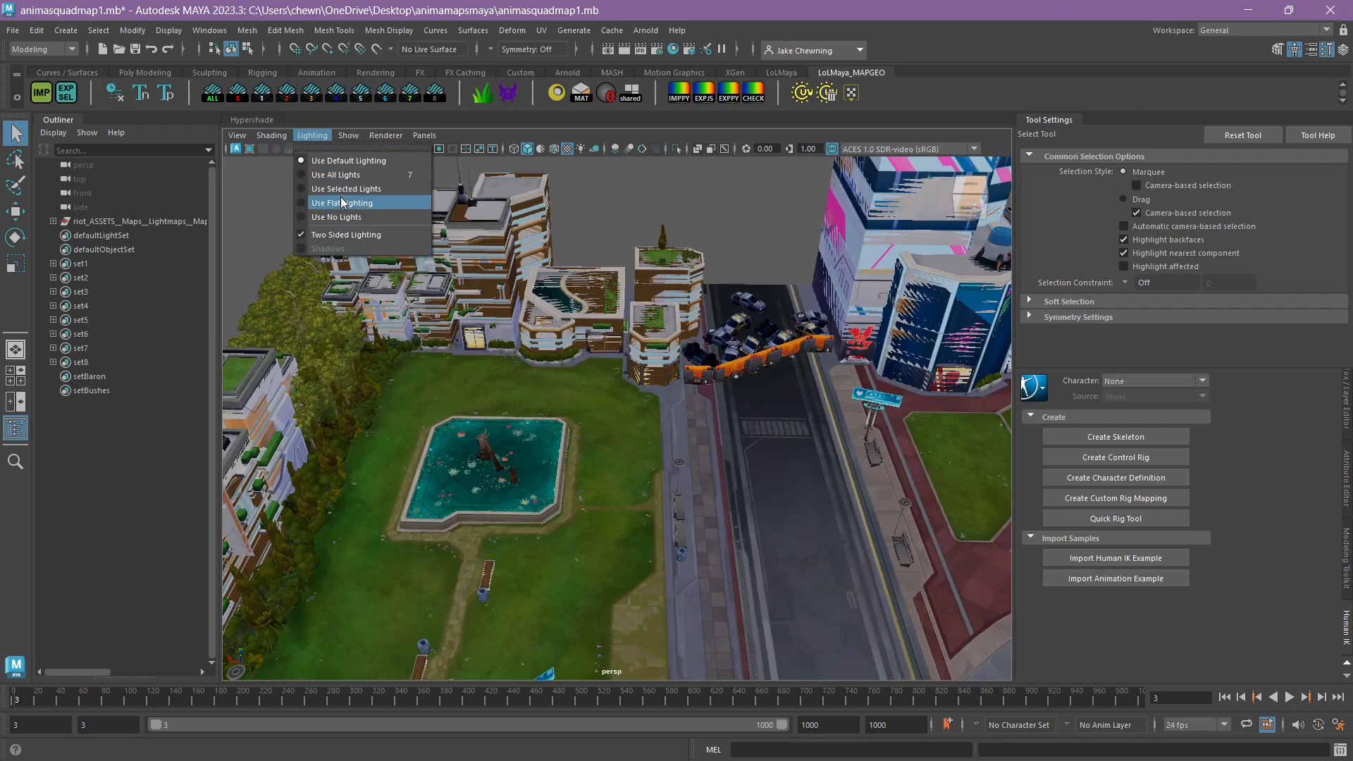
{"action": "left_click", "coordinate": [342, 202]}
{"action": "left_click", "coordinate": [311, 136]}
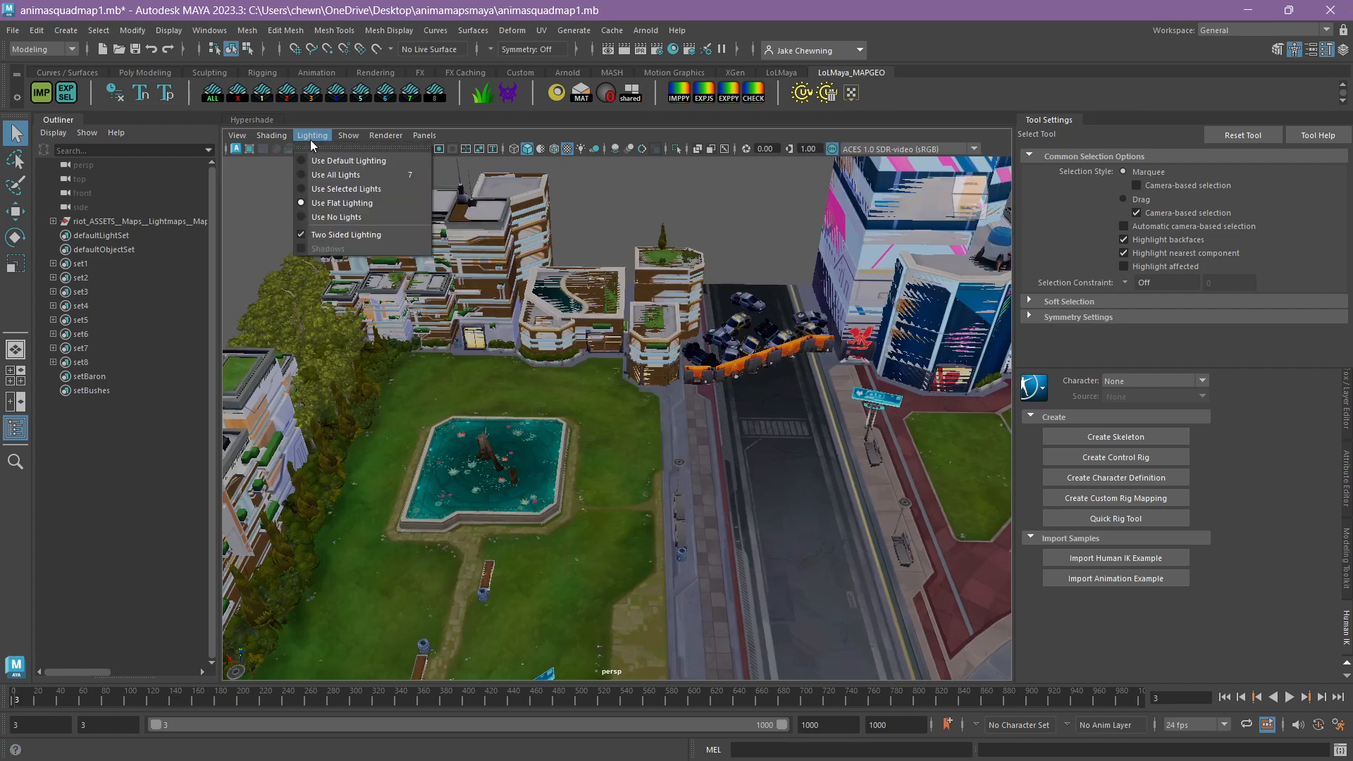
{"action": "left_click", "coordinate": [336, 200]}
{"action": "left_click", "coordinate": [902, 148]}
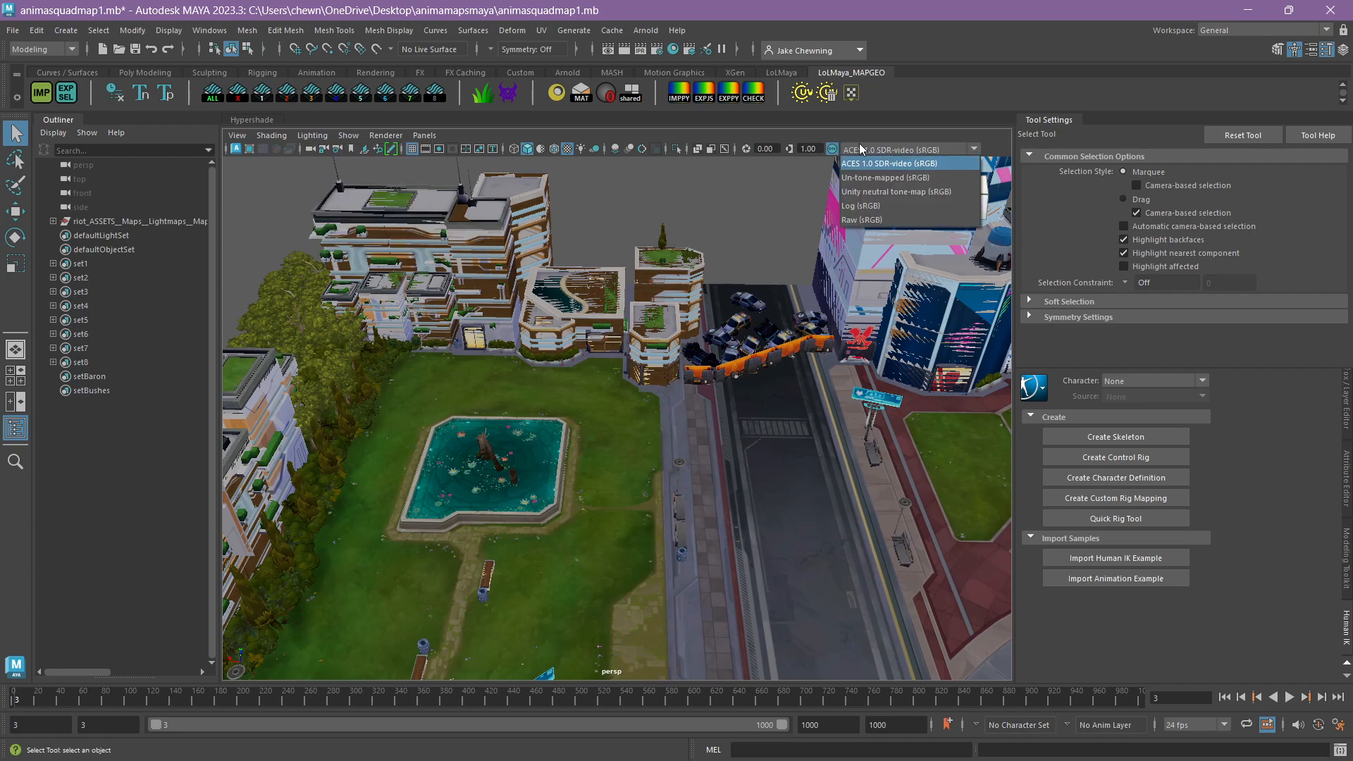
{"action": "left_click", "coordinate": [860, 177]}
Examine how the fountain plaza, park and surrounding buildings look under the new viewport display settings.
{"action": "left_click_drag", "start_coordinate": [743, 395], "coordinate": [799, 314], "text": "alt"}
{"action": "middle_click_drag", "start_coordinate": [799, 314], "coordinate": [691, 391], "text": "alt"}
{"action": "left_click_drag", "start_coordinate": [803, 405], "coordinate": [611, 407], "text": "alt"}
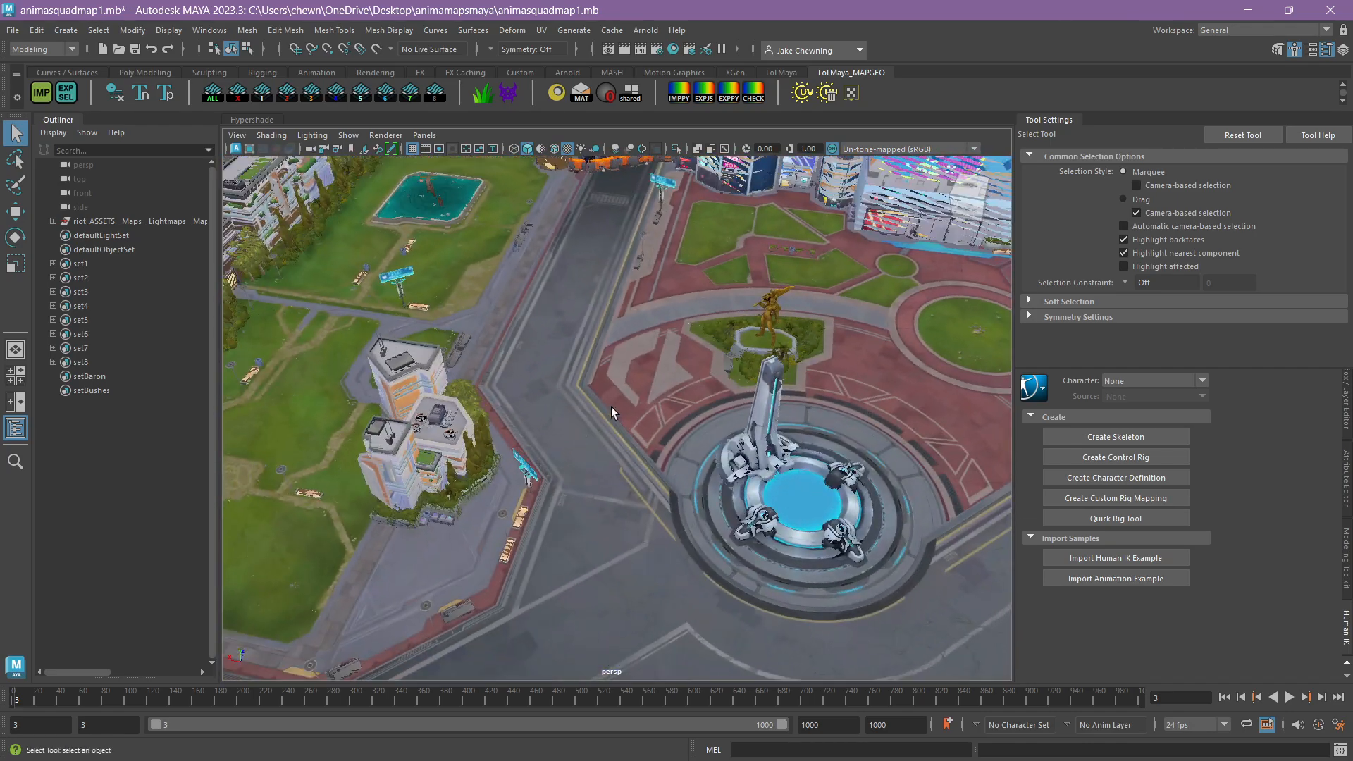
{"action": "scroll", "coordinate": [618, 413], "scroll_direction": "up", "scroll_amount": 1}
{"action": "middle_click_drag", "start_coordinate": [782, 486], "coordinate": [852, 617], "text": "alt"}
{"action": "scroll", "coordinate": [618, 413], "scroll_direction": "up", "scroll_amount": 2}
{"action": "middle_click_drag", "start_coordinate": [740, 406], "coordinate": [963, 432], "text": "alt"}
{"action": "scroll", "coordinate": [788, 353], "scroll_direction": "up", "scroll_amount": 2}
{"action": "scroll", "coordinate": [750, 407], "scroll_direction": "down", "scroll_amount": 7}
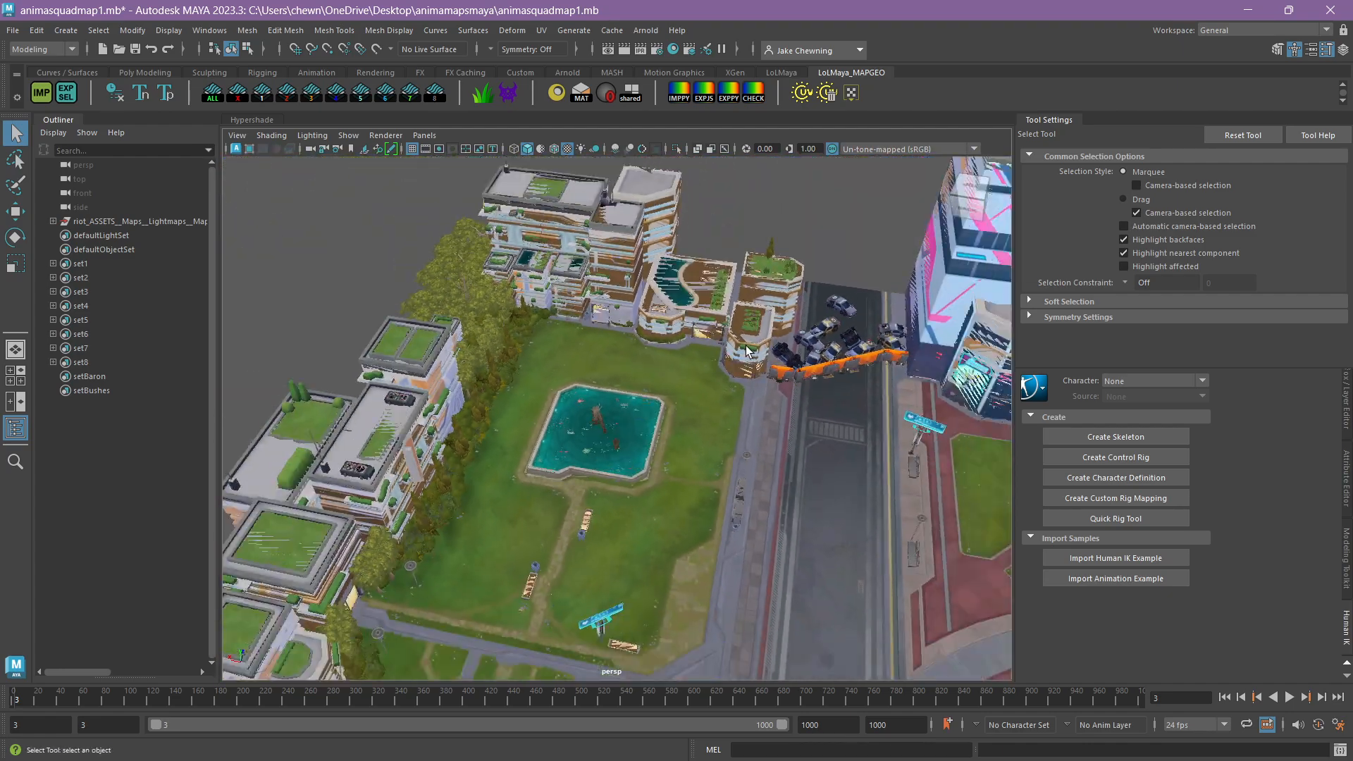
{"action": "middle_click_drag", "start_coordinate": [750, 407], "coordinate": [564, 255], "text": "alt"}
Switch to the untitled map scene and set its viewport to flat lighting and Un-tone-mapped (sRGB).
{"action": "mouse_move", "coordinate": [911, 740]}
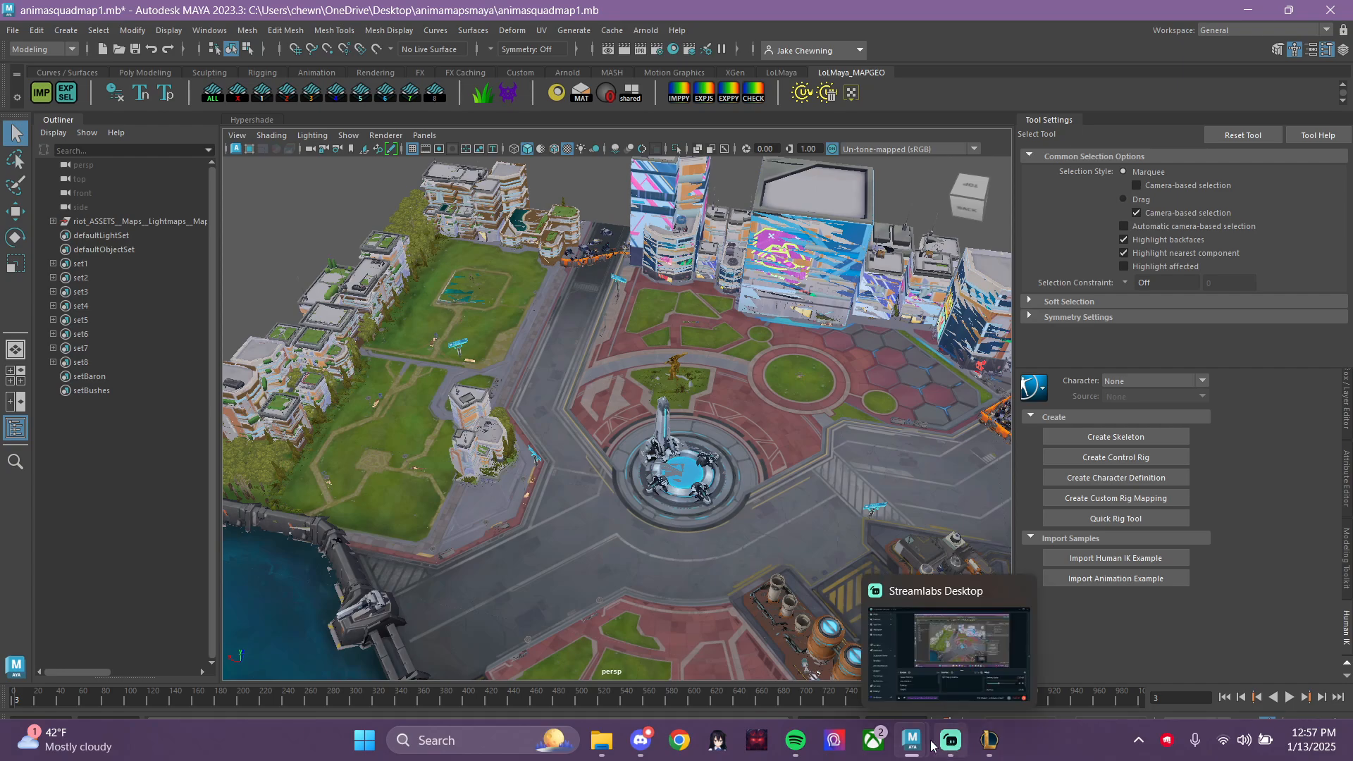
{"action": "left_click", "coordinate": [865, 663]}
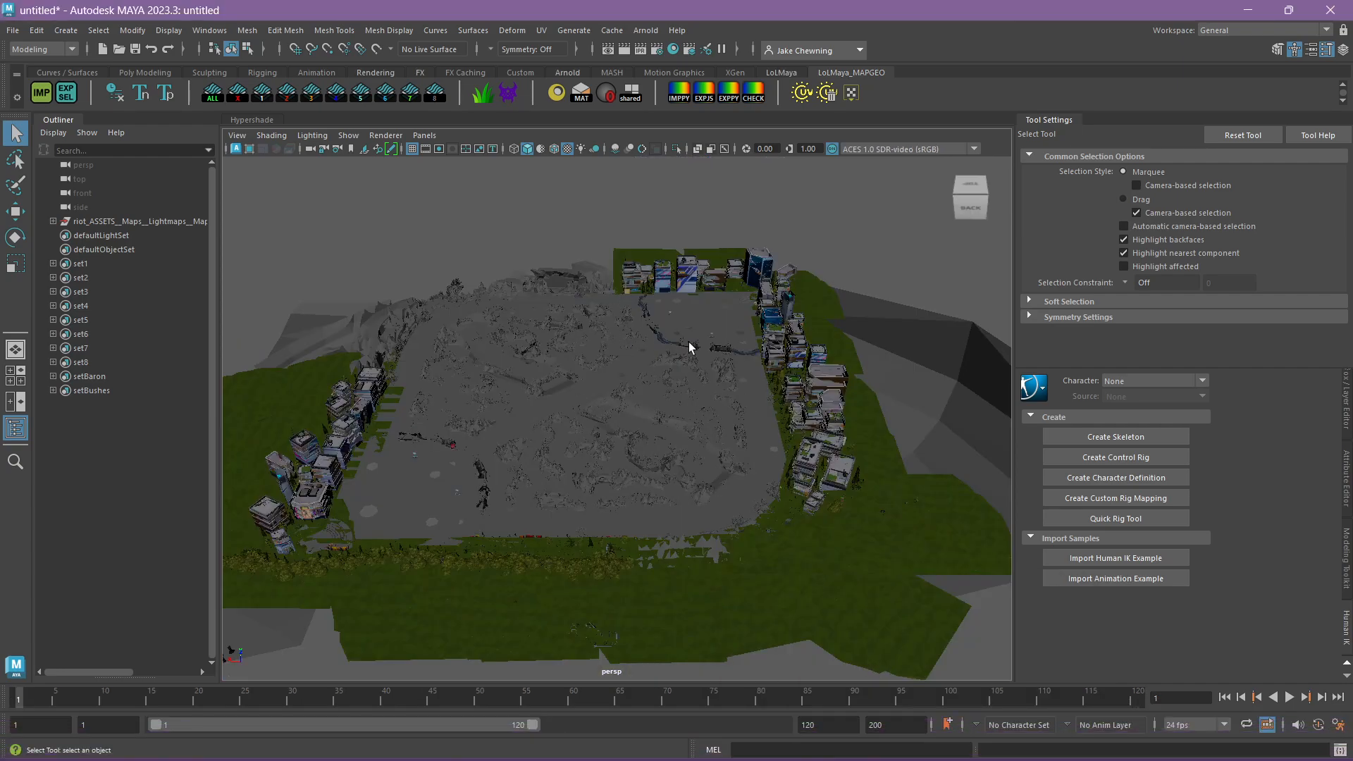
{"action": "left_click", "coordinate": [312, 135]}
{"action": "left_click", "coordinate": [325, 206]}
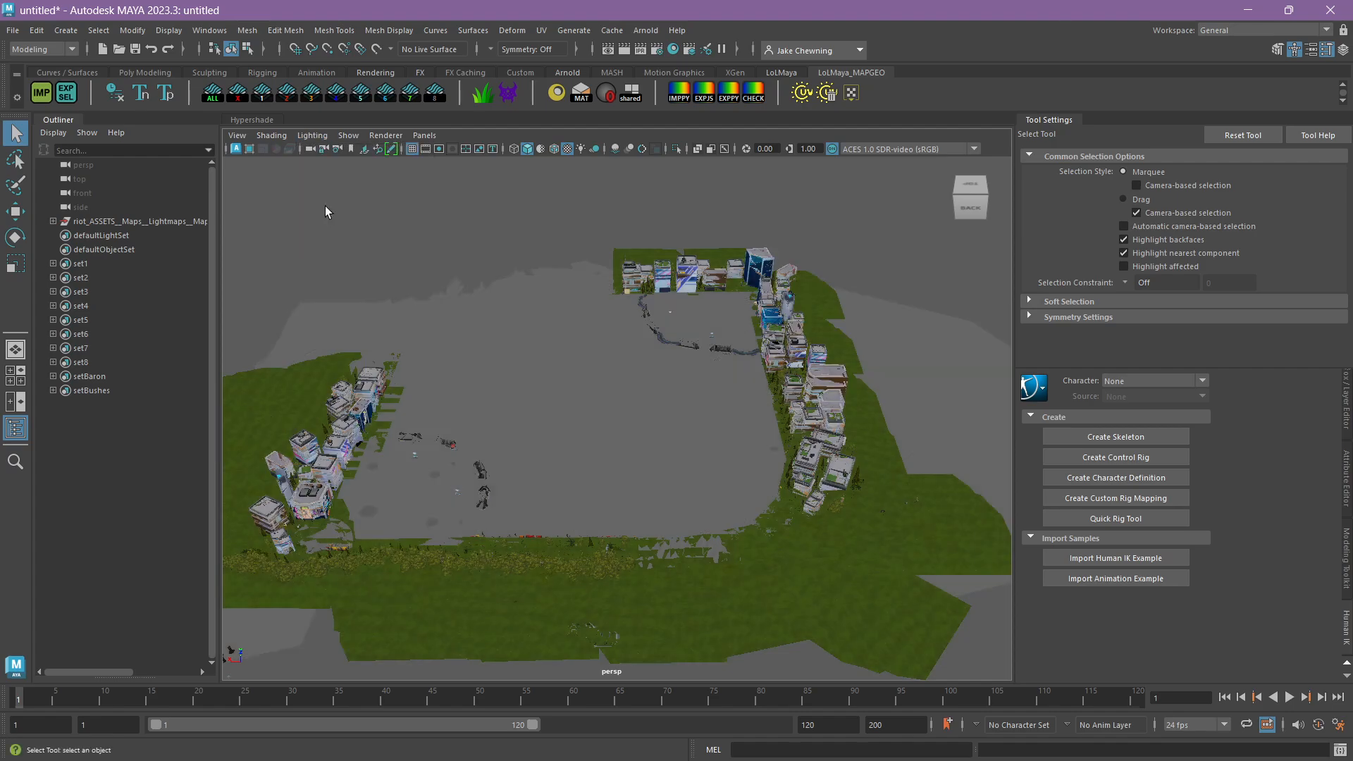
{"action": "left_click", "coordinate": [871, 150]}
{"action": "left_click", "coordinate": [876, 186]}
Examine the untitled map's edge buildings, barriers and blank gray ground under flat lighting.
{"action": "left_click_drag", "start_coordinate": [826, 219], "coordinate": [732, 366], "text": "alt"}
{"action": "middle_click_drag", "start_coordinate": [733, 366], "coordinate": [710, 350], "text": "alt"}
{"action": "right_click_drag", "start_coordinate": [709, 350], "coordinate": [493, 293], "text": "alt"}
{"action": "middle_click_drag", "start_coordinate": [493, 292], "coordinate": [552, 374], "text": "alt"}
{"action": "right_click_drag", "start_coordinate": [552, 374], "coordinate": [677, 350], "text": "alt"}
{"action": "right_click_drag", "start_coordinate": [821, 474], "coordinate": [726, 388], "text": "alt"}
{"action": "middle_click_drag", "start_coordinate": [726, 387], "coordinate": [979, 493], "text": "alt"}
{"action": "right_click_drag", "start_coordinate": [979, 493], "coordinate": [634, 310], "text": "alt"}
{"action": "left_click_drag", "start_coordinate": [634, 310], "coordinate": [839, 352], "text": "alt"}
{"action": "middle_click_drag", "start_coordinate": [839, 352], "coordinate": [770, 215], "text": "alt"}
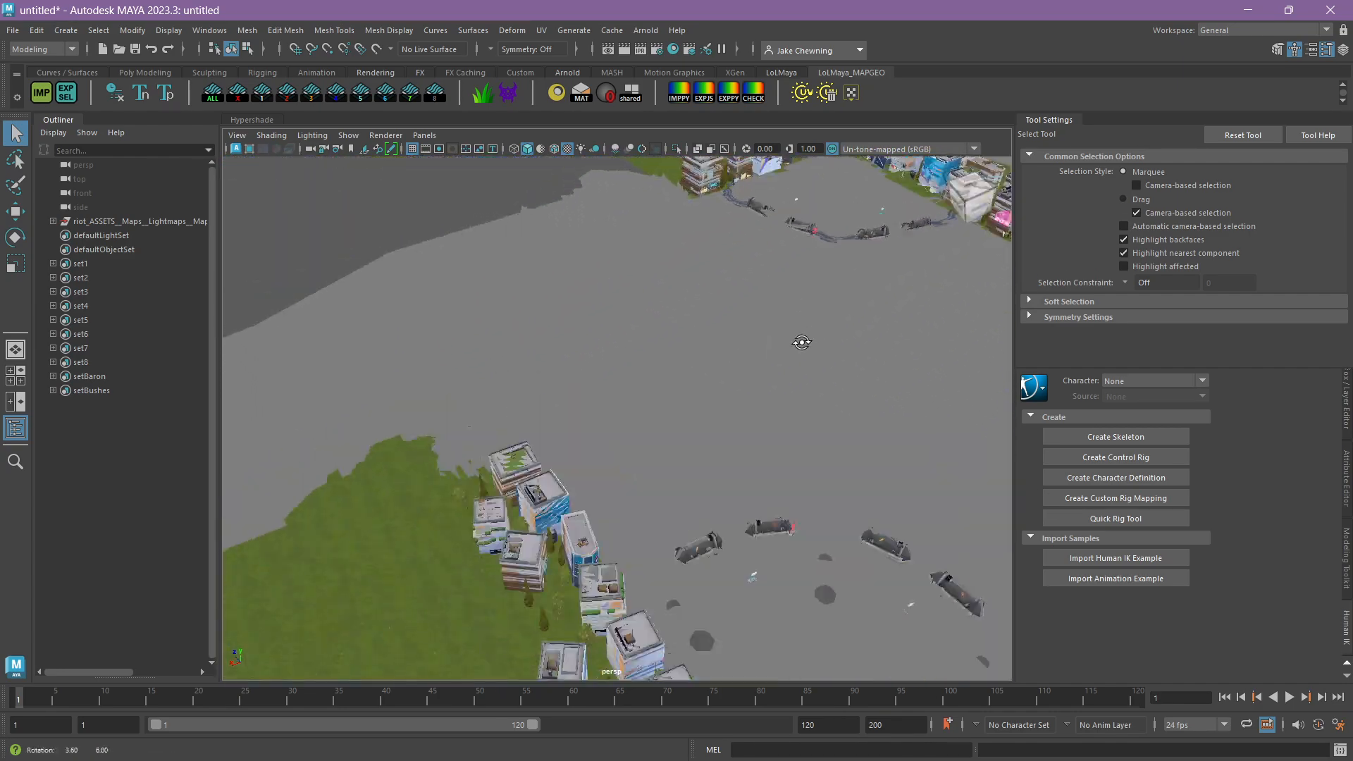
Select the untextured circular spawn platform mesh at the map corner beside the octagonal building.
{"action": "middle_click_drag", "start_coordinate": [659, 606], "coordinate": [728, 408], "text": "alt"}
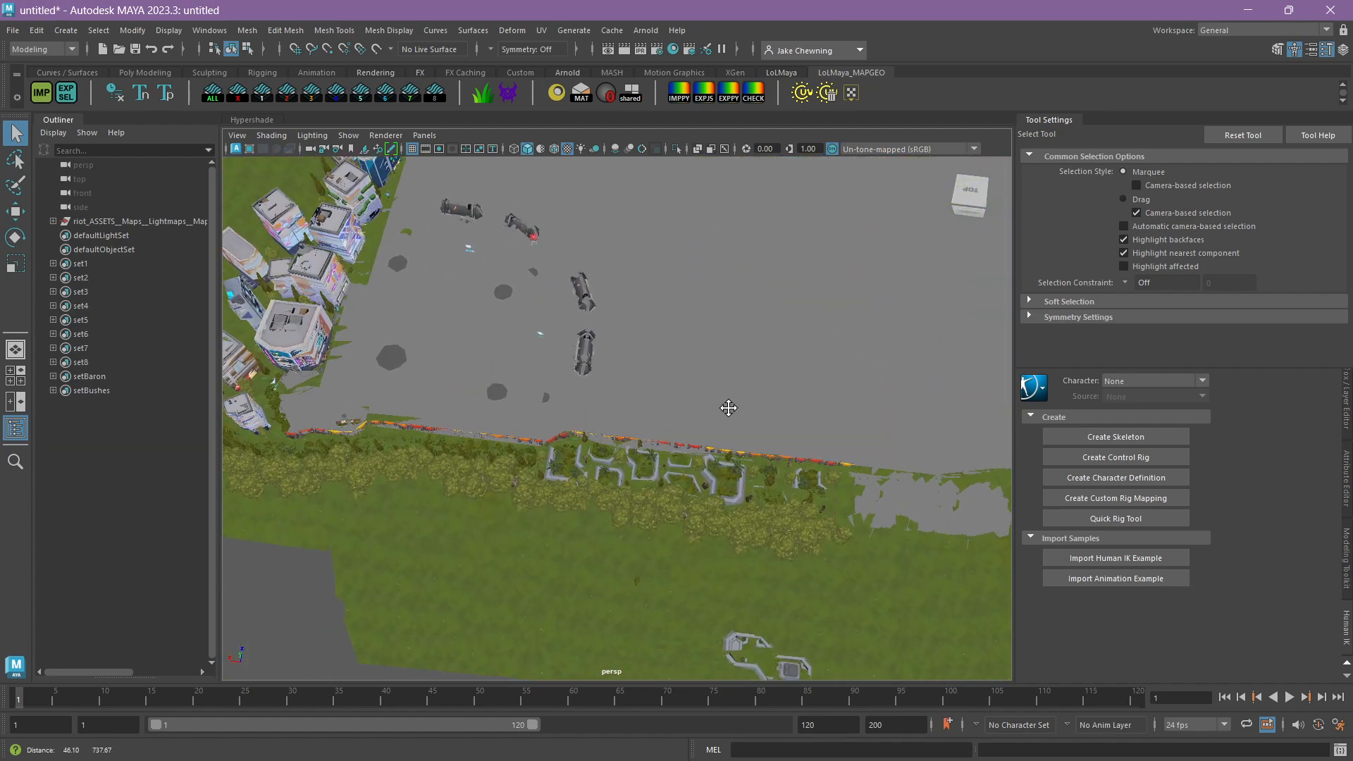
{"action": "middle_click_drag", "start_coordinate": [564, 341], "coordinate": [688, 471], "text": "alt"}
{"action": "right_click_drag", "start_coordinate": [688, 472], "coordinate": [749, 505], "text": "alt"}
{"action": "middle_click_drag", "start_coordinate": [627, 528], "coordinate": [717, 460], "text": "alt"}
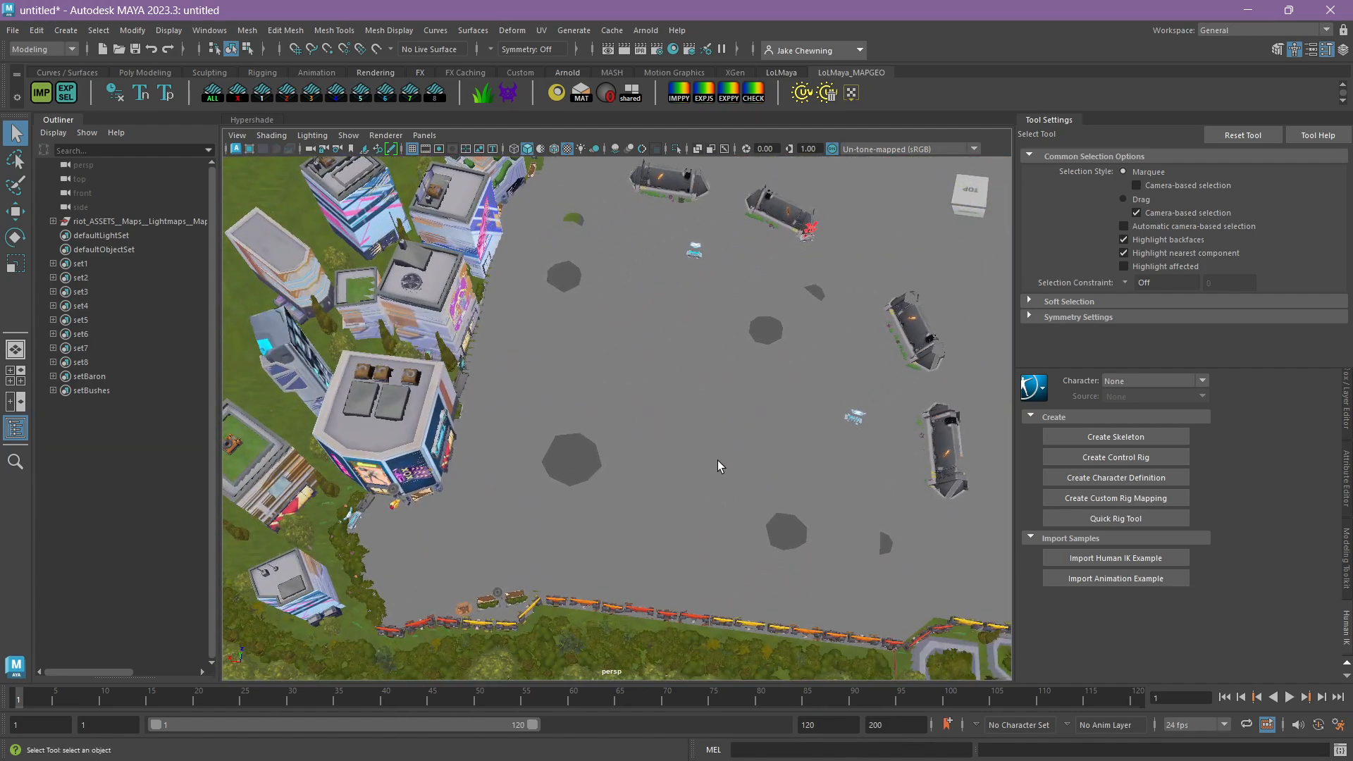
{"action": "left_click", "coordinate": [661, 391]}
{"action": "middle_click_drag", "start_coordinate": [501, 527], "coordinate": [579, 437], "text": "alt"}
{"action": "right_click_drag", "start_coordinate": [579, 436], "coordinate": [606, 438], "text": "alt"}
{"action": "left_click", "coordinate": [498, 452]}
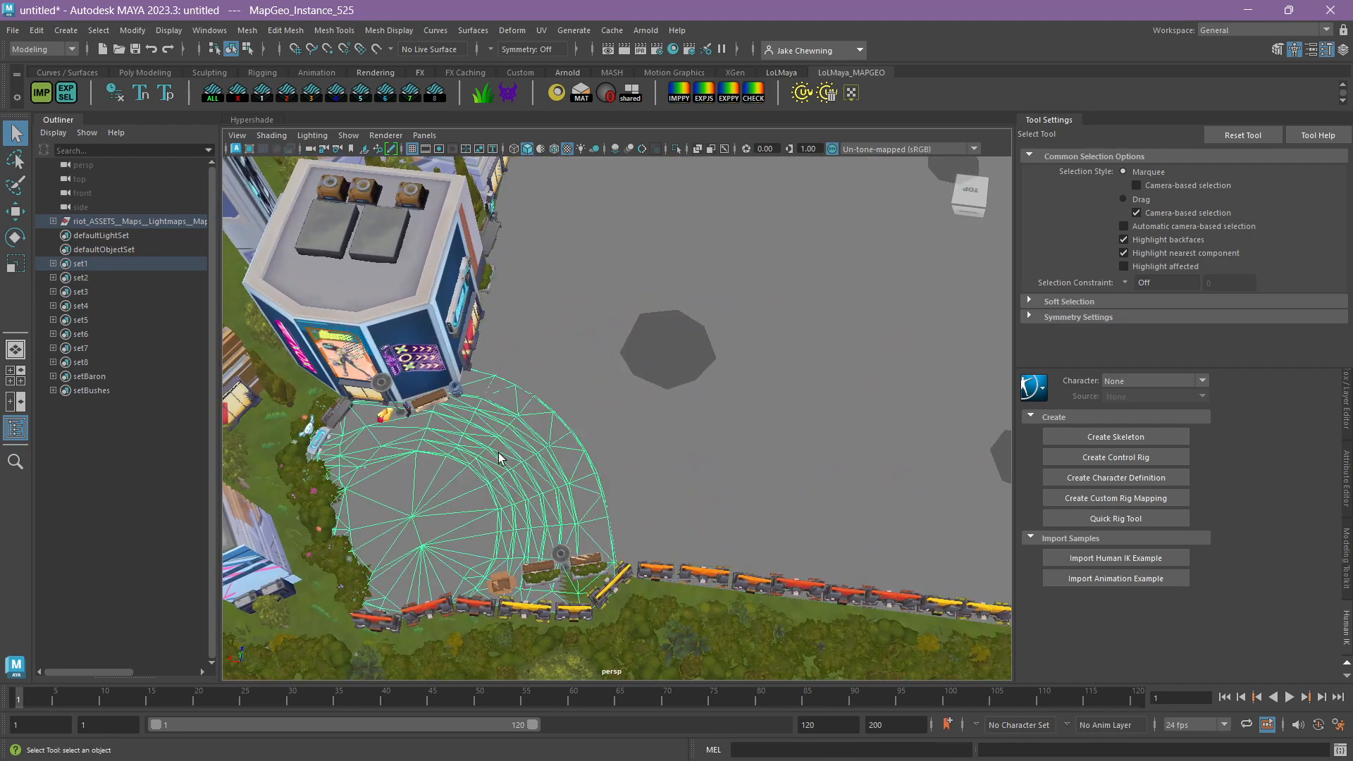
Show the attributes of the Order_Spawn_A_MAT material assigned to the selected spawn platform.
{"action": "middle_click_drag", "start_coordinate": [512, 473], "coordinate": [606, 415], "text": "alt"}
{"action": "middle_click_drag", "start_coordinate": [719, 368], "coordinate": [740, 433], "text": "alt"}
{"action": "right_click_drag", "start_coordinate": [740, 434], "coordinate": [644, 418], "text": "alt"}
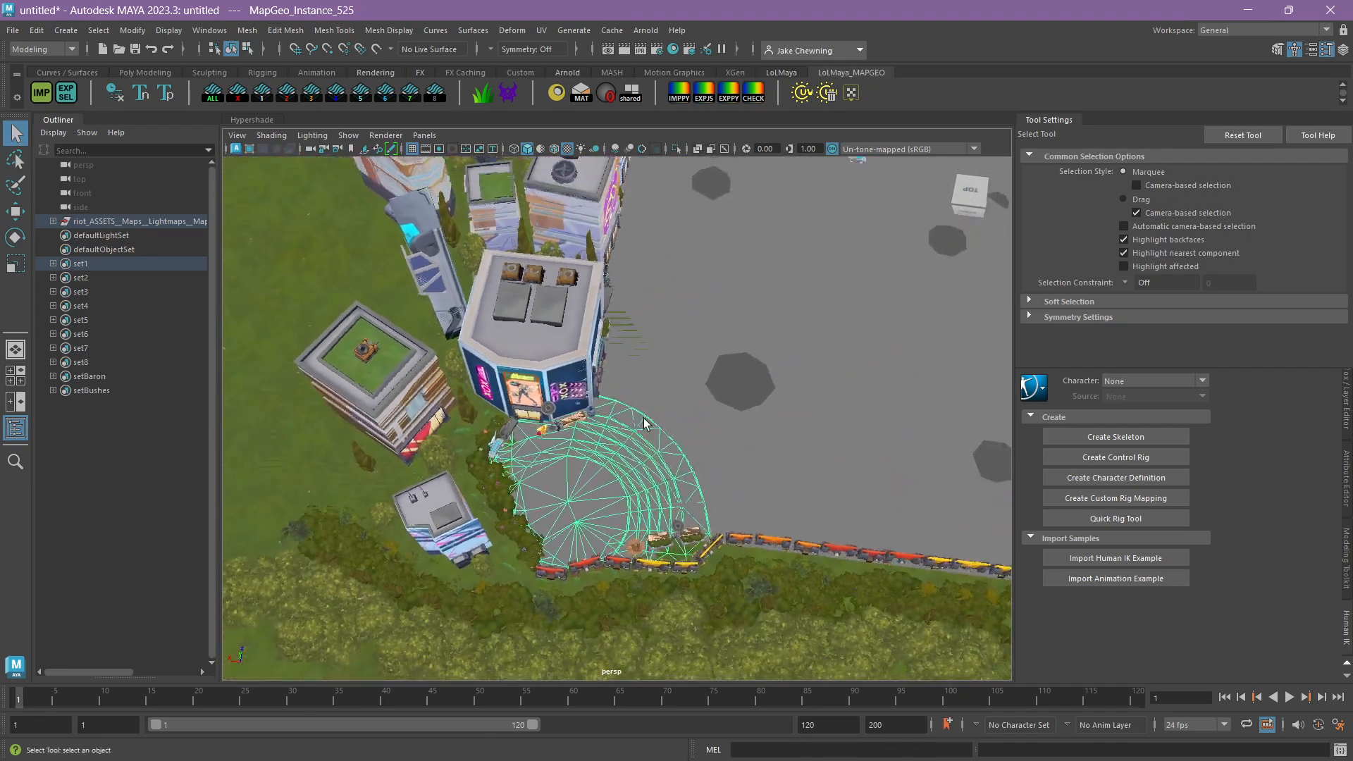
{"action": "left_click", "coordinate": [1347, 482]}
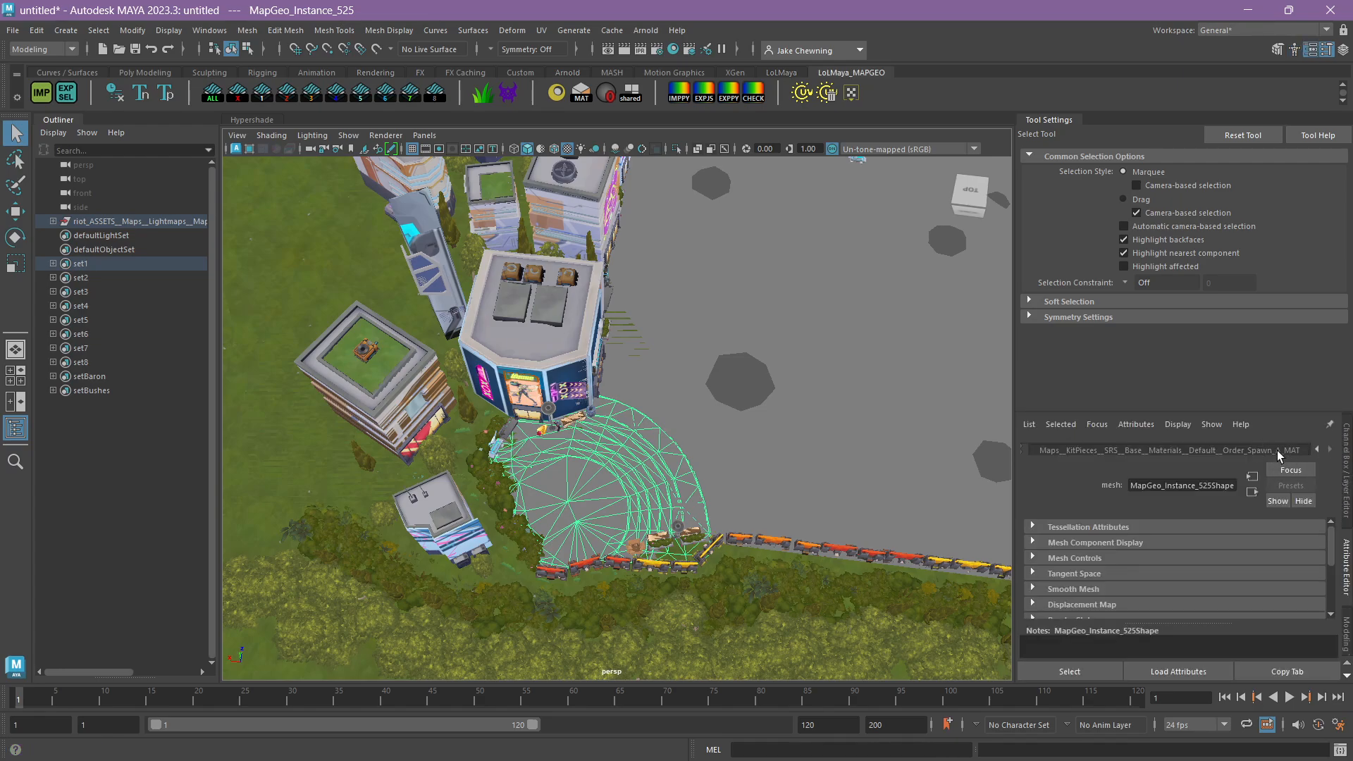
{"action": "left_click", "coordinate": [1275, 450]}
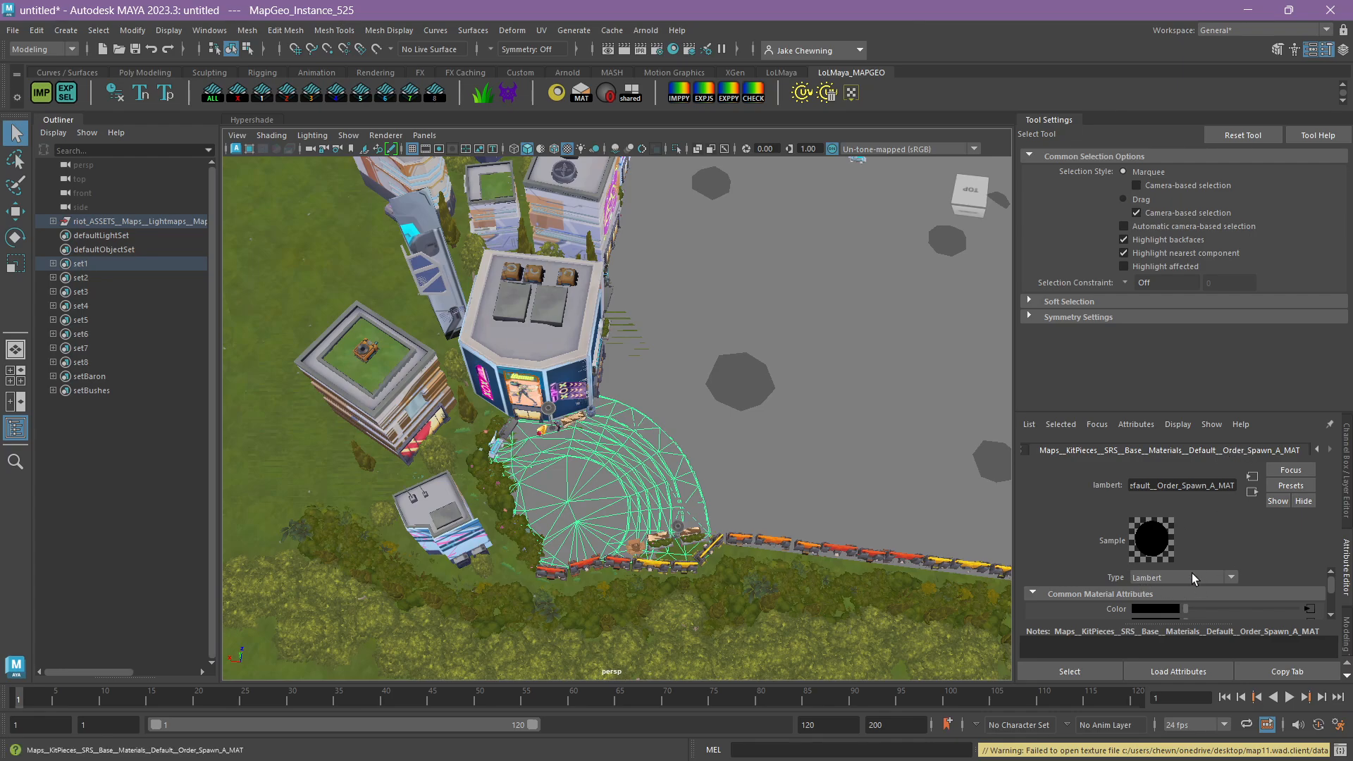
Replace the spawn platform material's image file with the order_spawn_a_1bitalpha.srs_env_update.dds texture from the base textures folder.
{"action": "left_click", "coordinate": [1310, 610]}
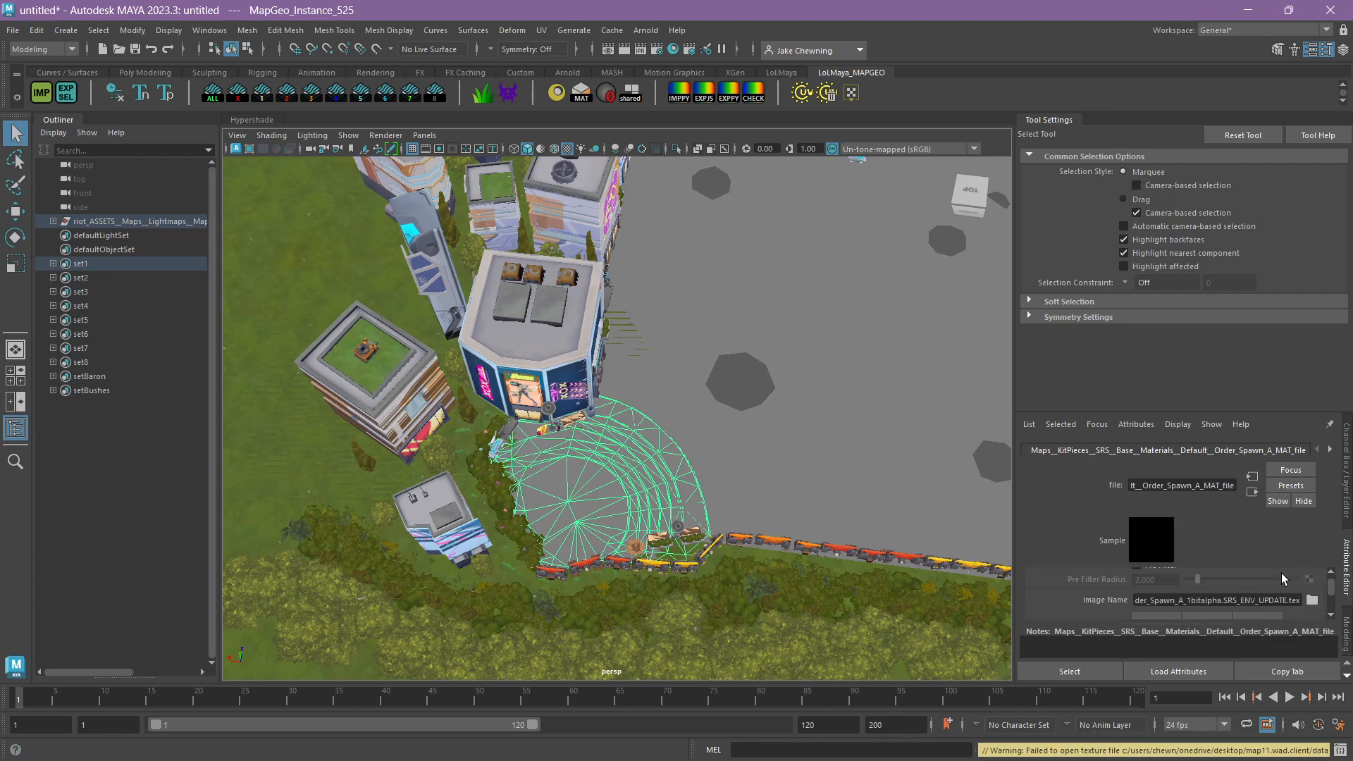
{"action": "left_click", "coordinate": [1312, 601]}
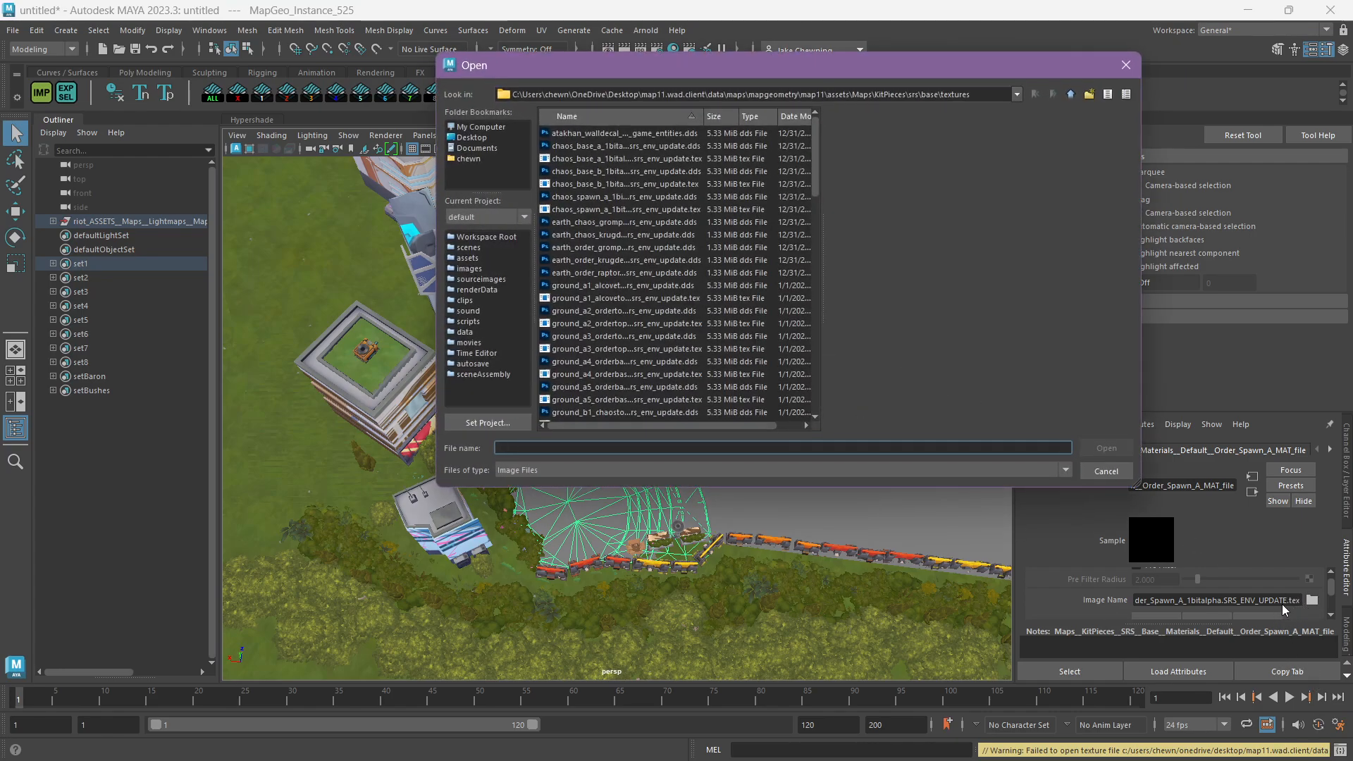
{"action": "scroll", "coordinate": [666, 345], "scroll_direction": "down", "scroll_amount": 20}
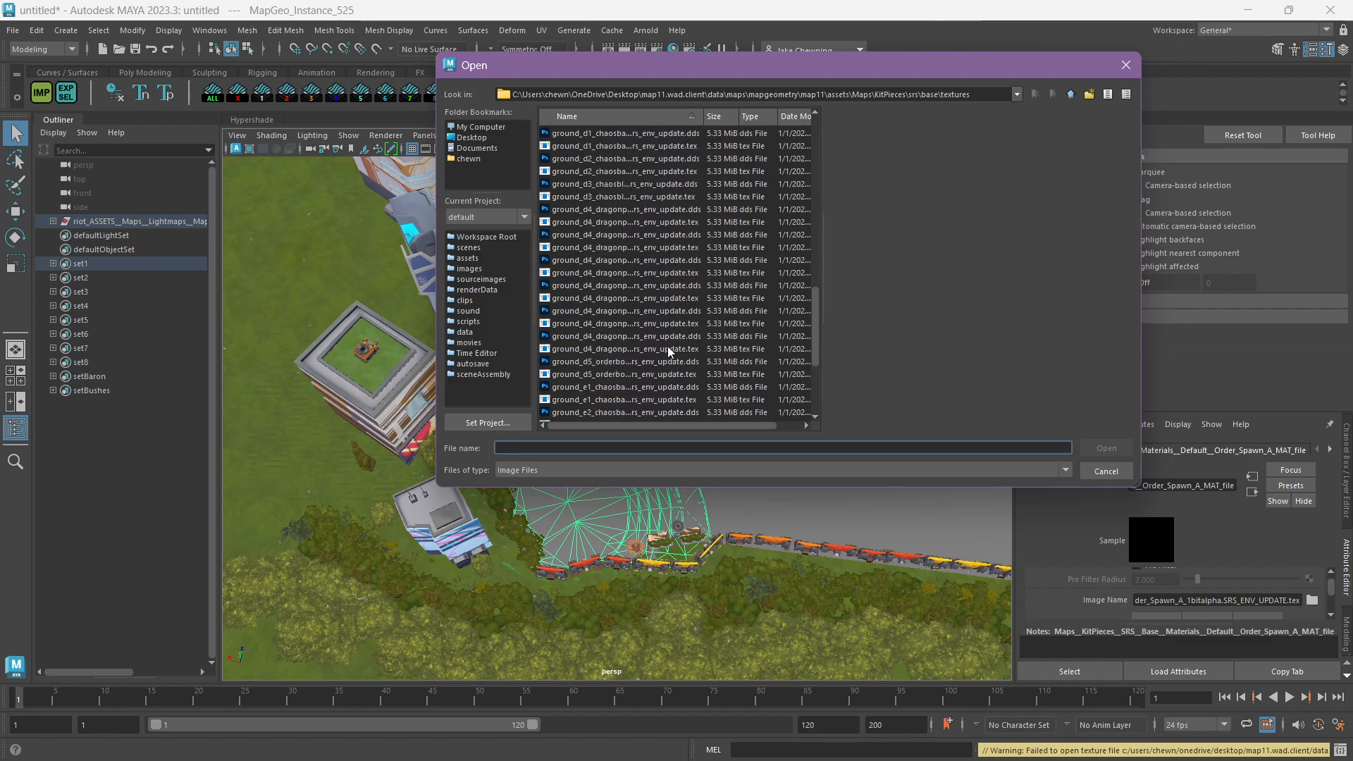
{"action": "scroll", "coordinate": [643, 376], "scroll_direction": "up", "scroll_amount": 6}
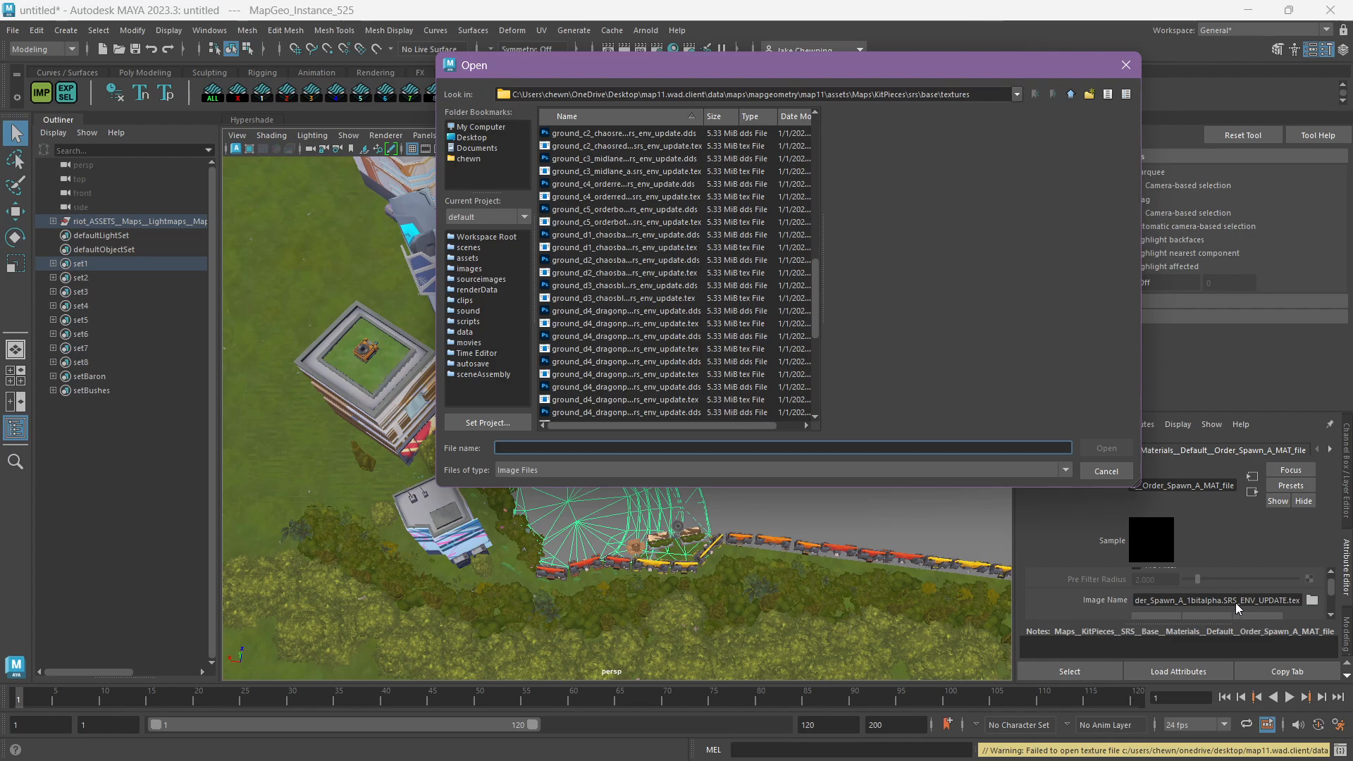
{"action": "scroll", "coordinate": [703, 400], "scroll_direction": "down", "scroll_amount": 6}
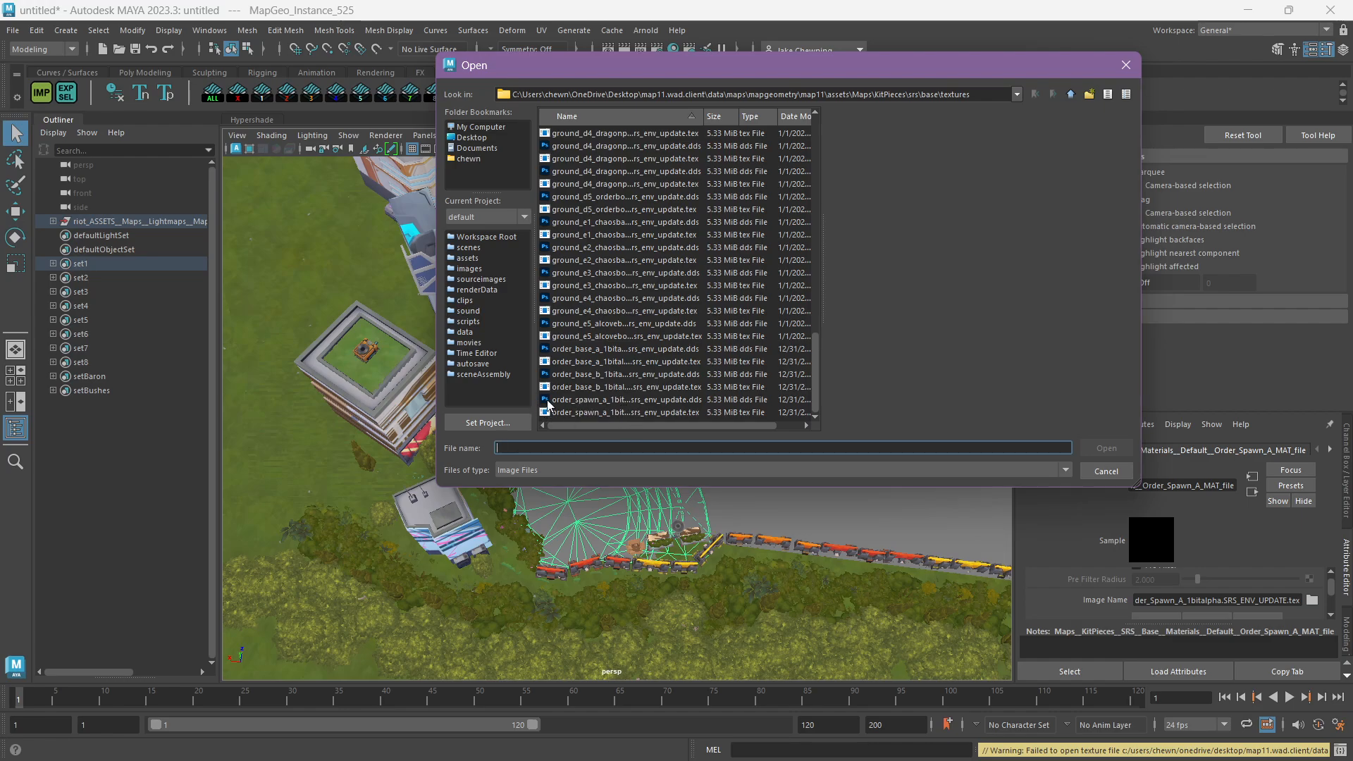
{"action": "double_click", "coordinate": [572, 404]}
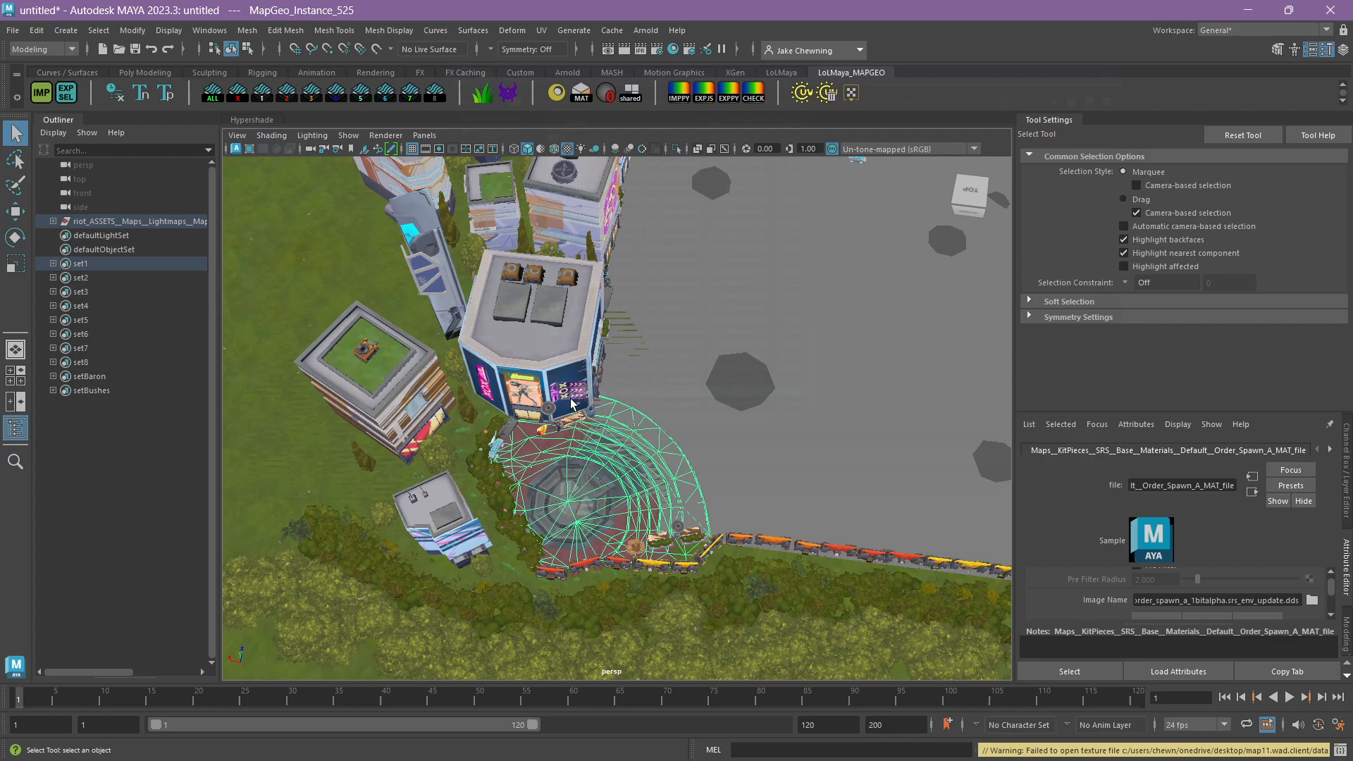
Check the material assigned to the blank ground mesh beside the spawn platform and review the whole map.
{"action": "left_click", "coordinate": [665, 376]}
{"action": "middle_click_drag", "start_coordinate": [718, 560], "coordinate": [652, 393], "text": "alt"}
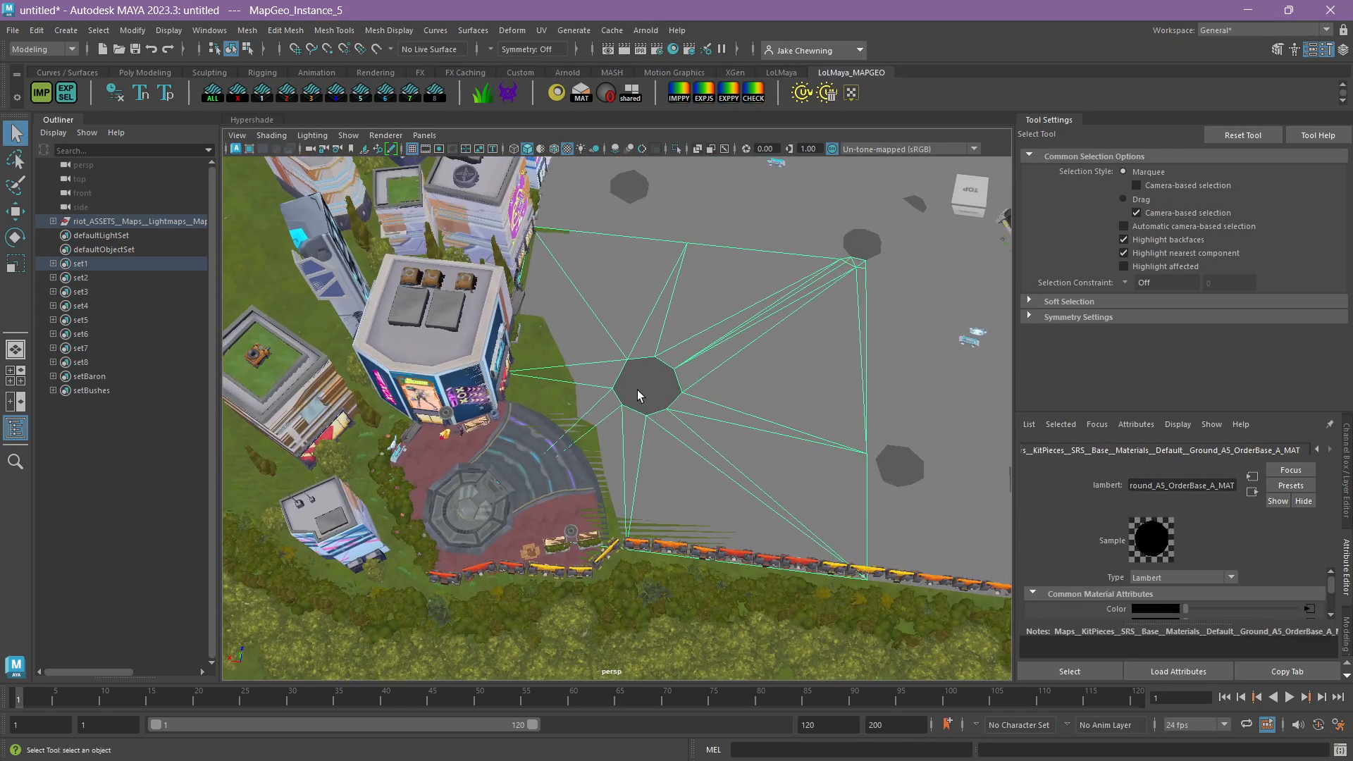
{"action": "left_click", "coordinate": [652, 393]}
{"action": "right_click_drag", "start_coordinate": [652, 392], "coordinate": [560, 388], "text": "alt"}
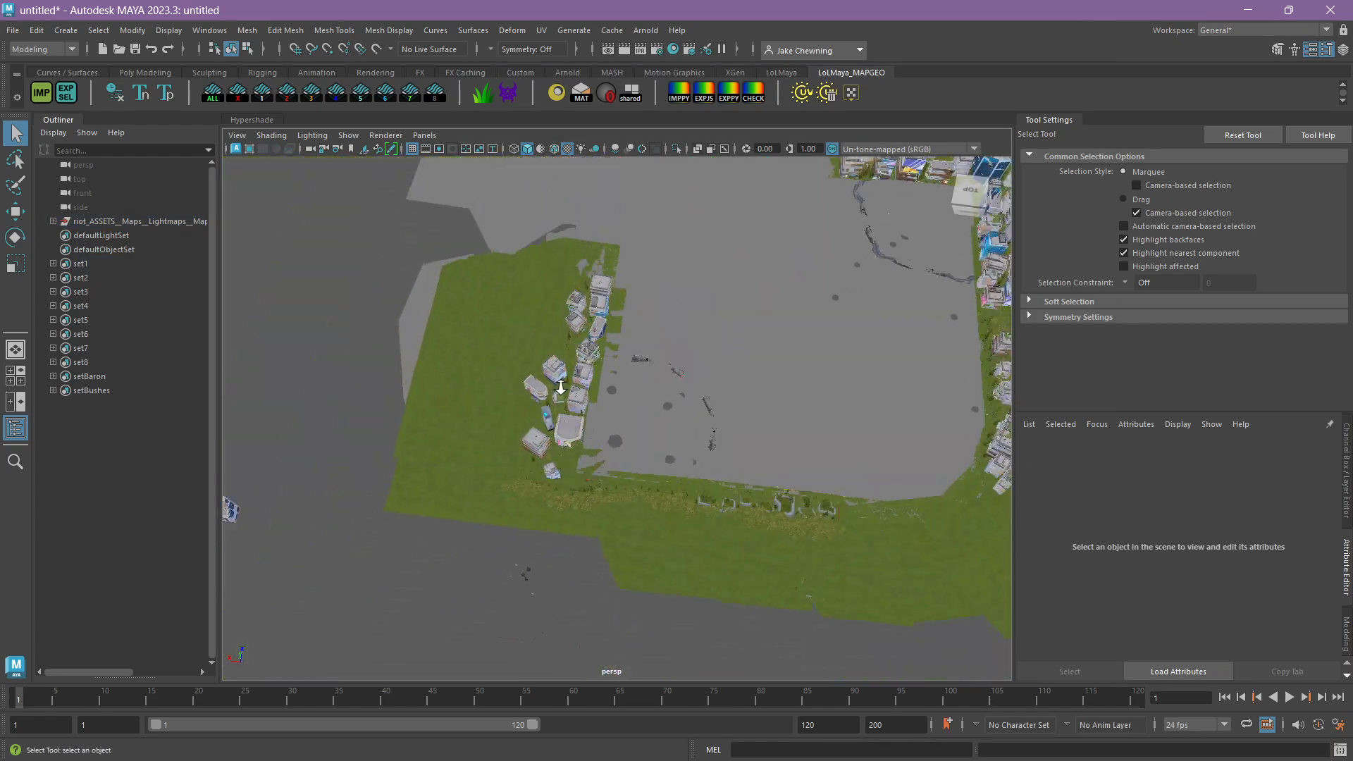
{"action": "left_click_drag", "start_coordinate": [561, 387], "coordinate": [621, 274], "text": "alt"}
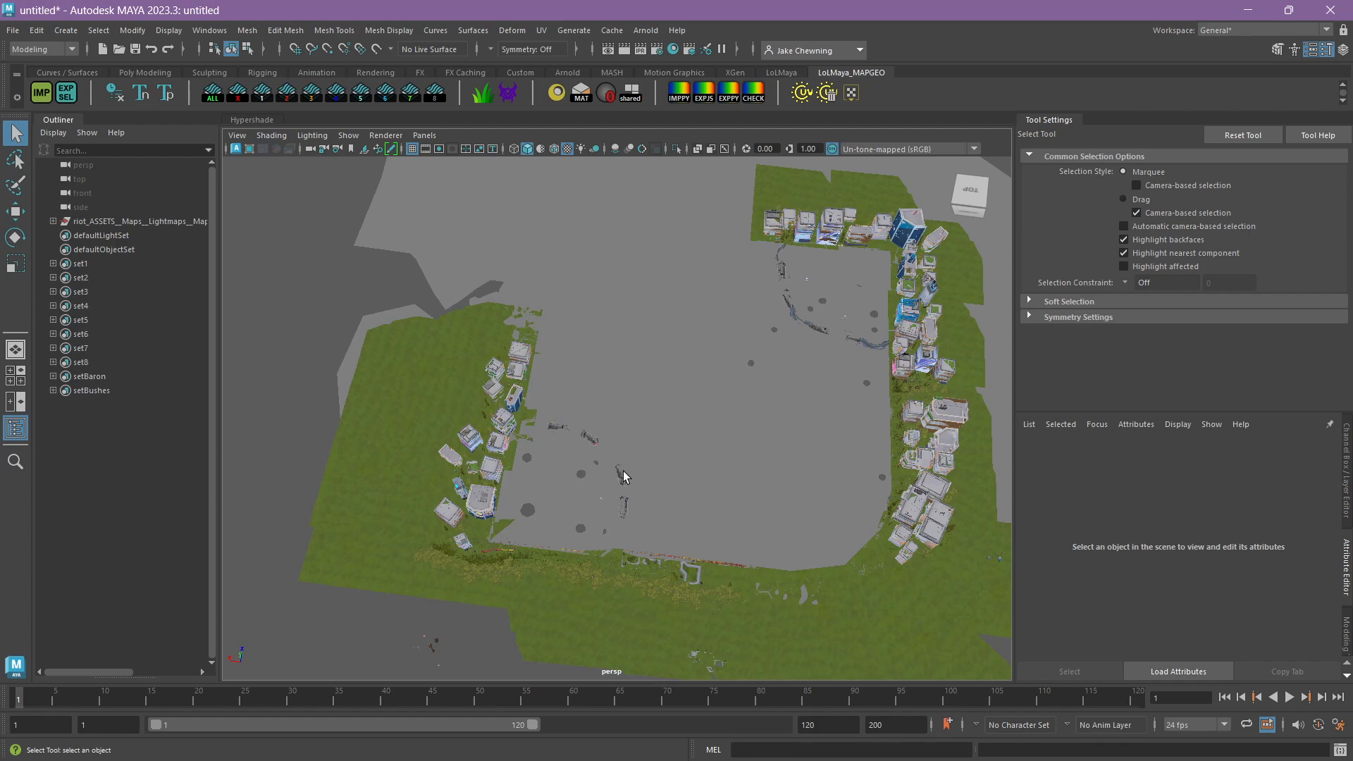
{"action": "scroll", "coordinate": [623, 476], "scroll_direction": "up", "scroll_amount": 10}
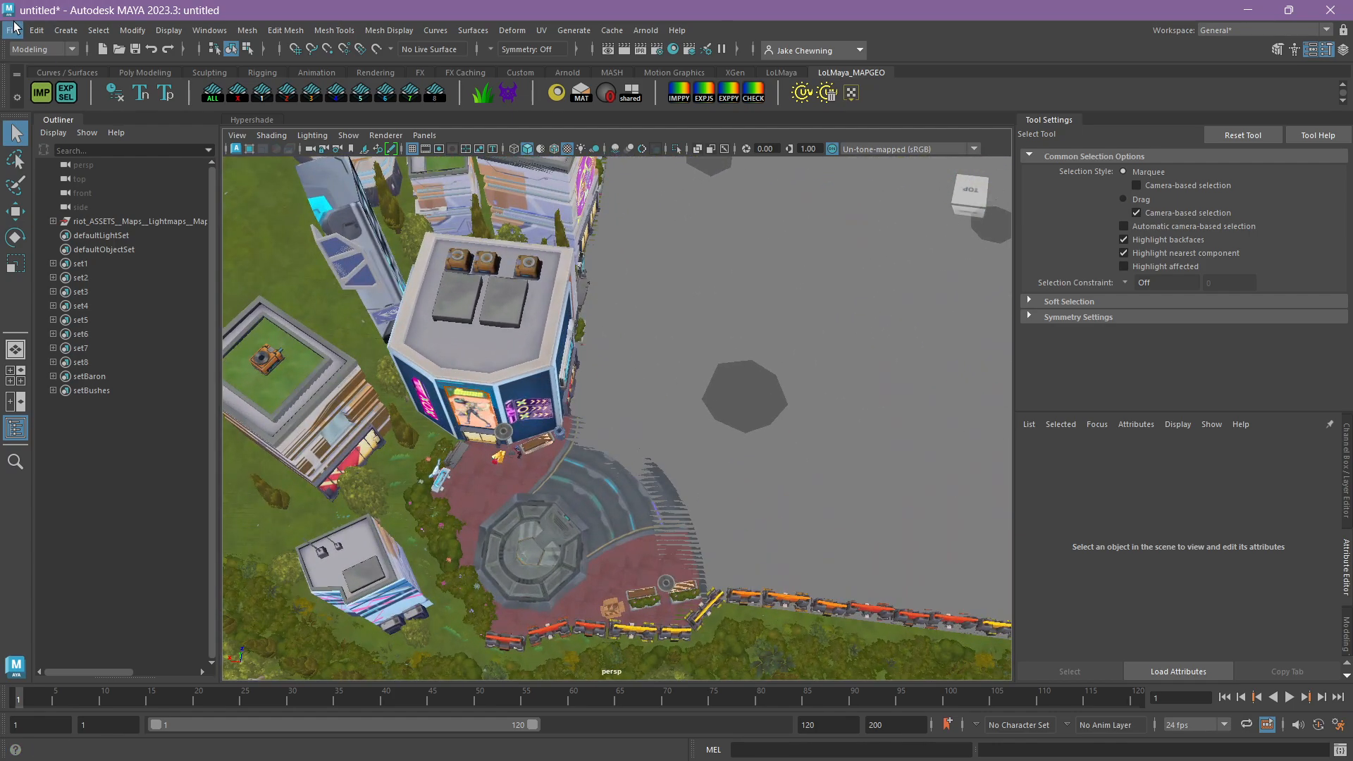
Save the scene to the Desktop as animasquad.mb, replacing the existing file of that name.
{"action": "left_click", "coordinate": [13, 29]}
{"action": "left_click", "coordinate": [47, 90]}
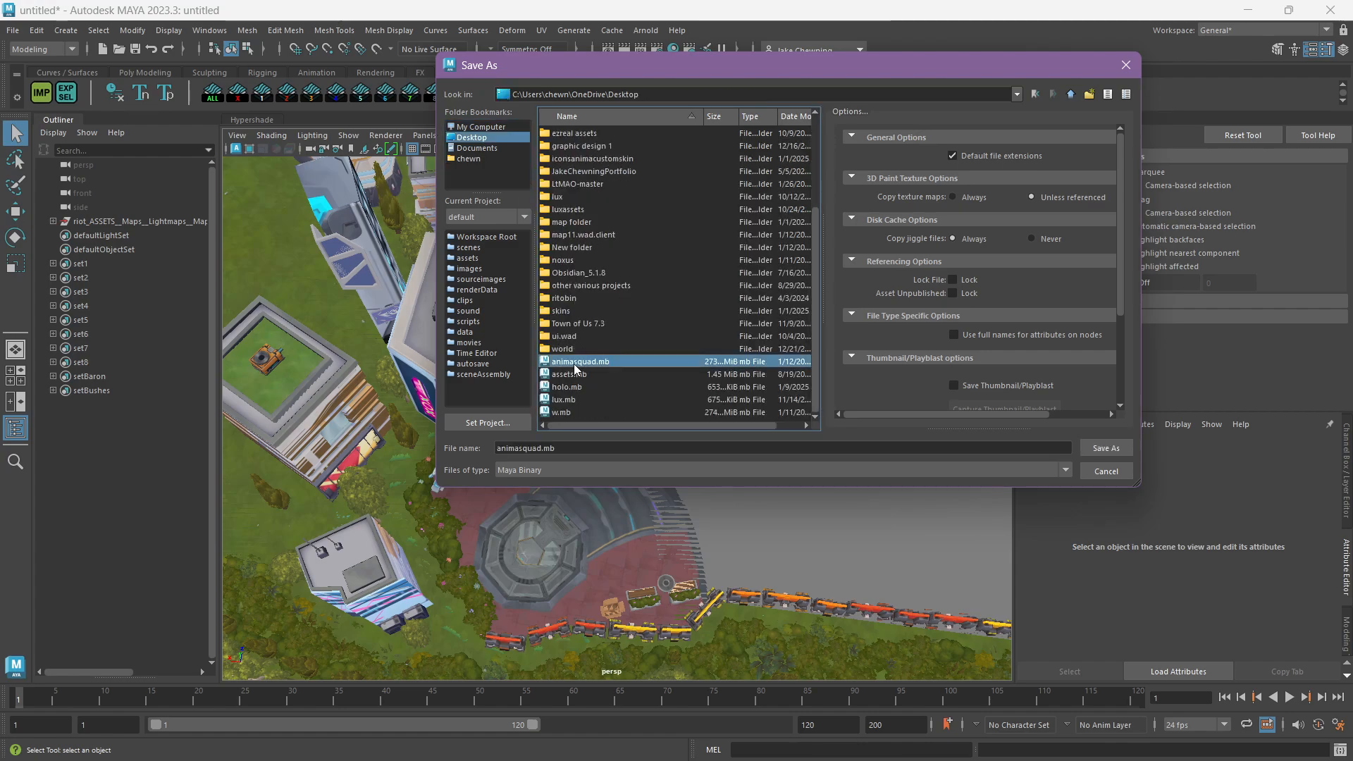
{"action": "double_click", "coordinate": [580, 362]}
{"action": "left_click", "coordinate": [758, 310]}
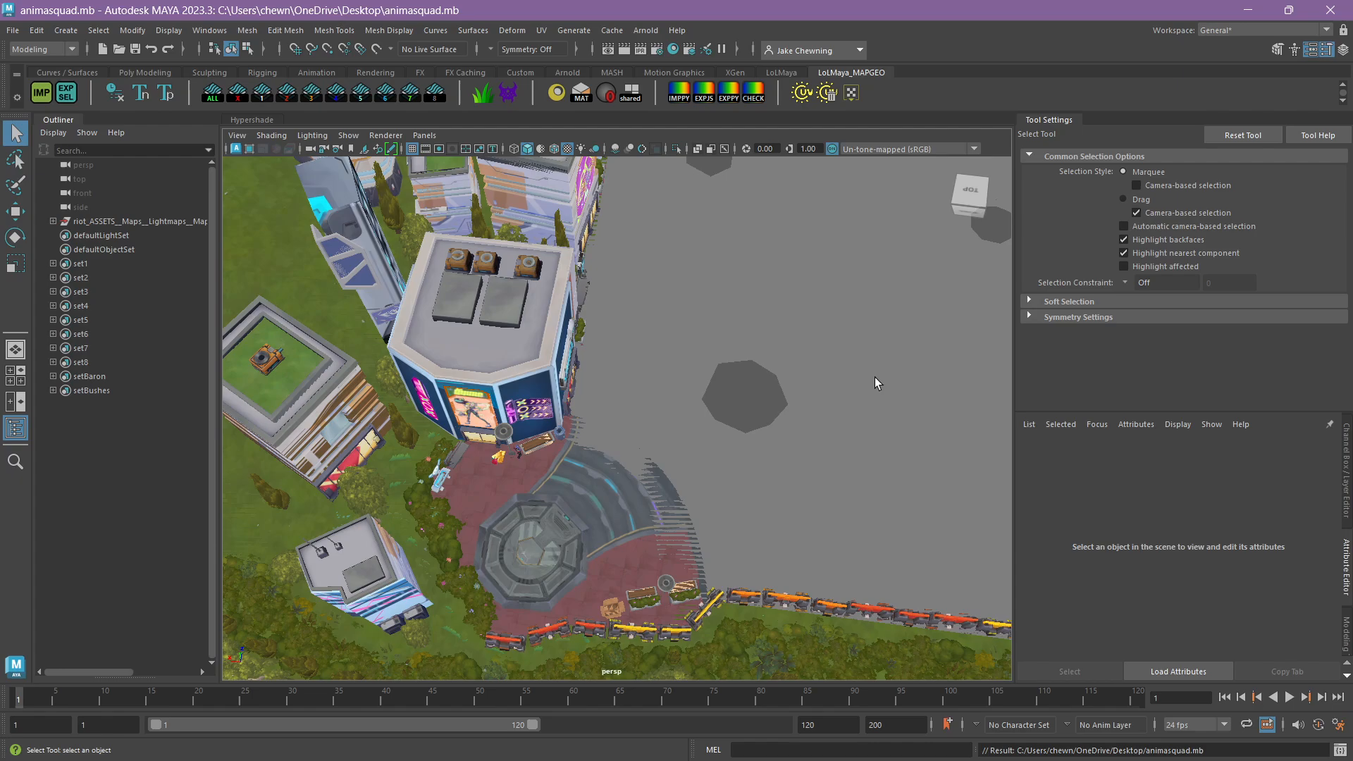
Examine the edge buildings and the untextured ground meshes around the spawn platform of the saved map.
{"action": "scroll", "coordinate": [874, 378], "scroll_direction": "up", "scroll_amount": 5}
{"action": "scroll", "coordinate": [791, 371], "scroll_direction": "down", "scroll_amount": 8}
{"action": "scroll", "coordinate": [685, 409], "scroll_direction": "up", "scroll_amount": 6}
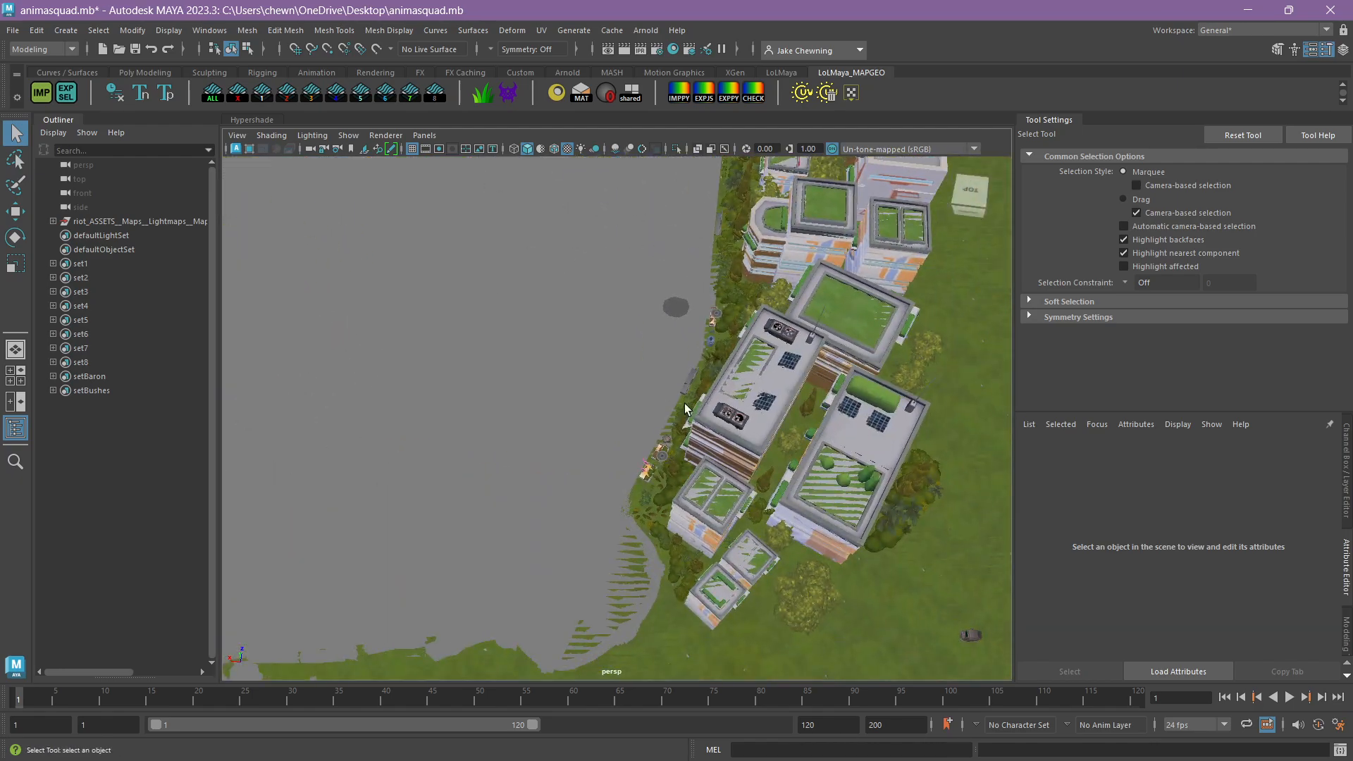
{"action": "left_click_drag", "start_coordinate": [685, 409], "coordinate": [577, 332], "text": "alt"}
{"action": "left_click", "coordinate": [680, 240]}
{"action": "scroll", "coordinate": [688, 289], "scroll_direction": "down", "scroll_amount": 5}
{"action": "left_click", "coordinate": [734, 445]}
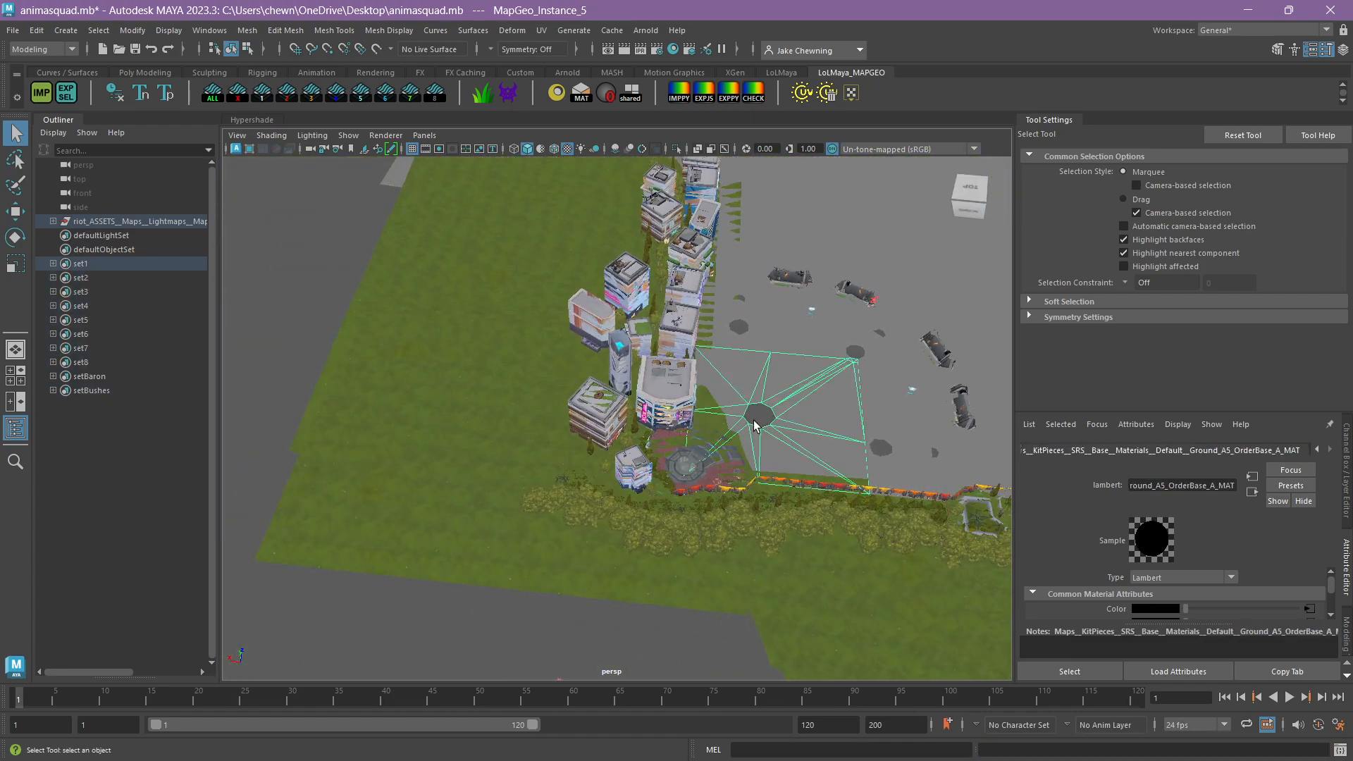
{"action": "left_click_drag", "start_coordinate": [734, 445], "coordinate": [649, 384], "text": "alt"}
Save the animasquad.mb scene again and switch to the Maya window holding the animasquadmap1 scene.
{"action": "left_click", "coordinate": [12, 30]}
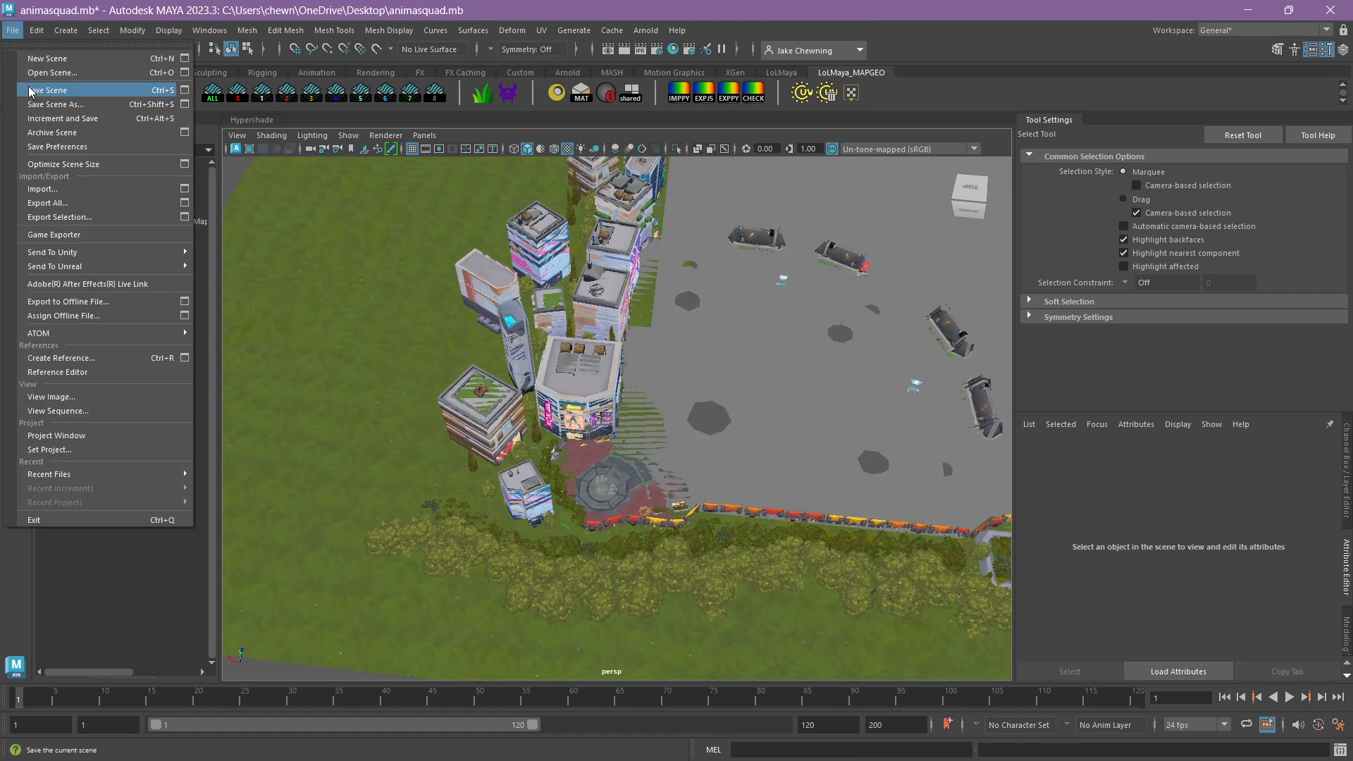
{"action": "left_click", "coordinate": [42, 90]}
{"action": "left_click", "coordinate": [602, 742]}
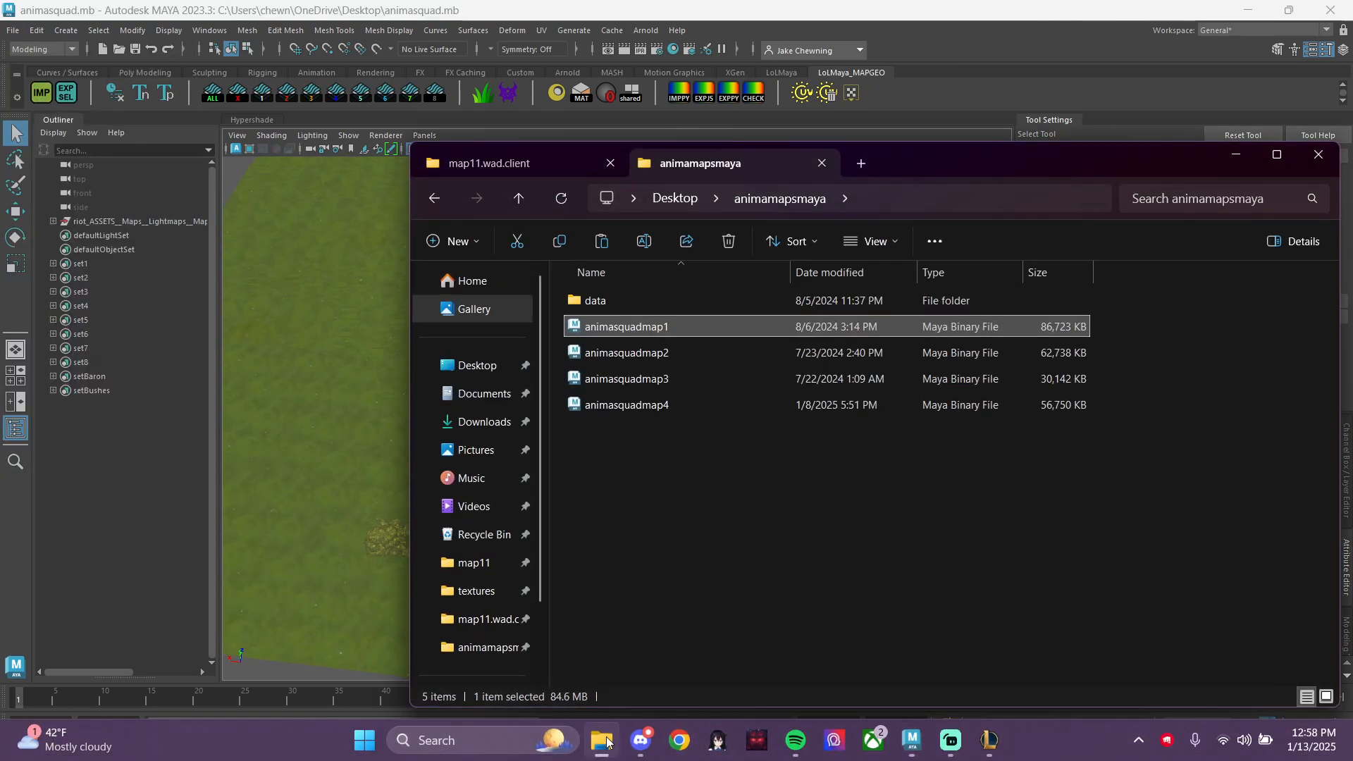
{"action": "mouse_move", "coordinate": [912, 740]}
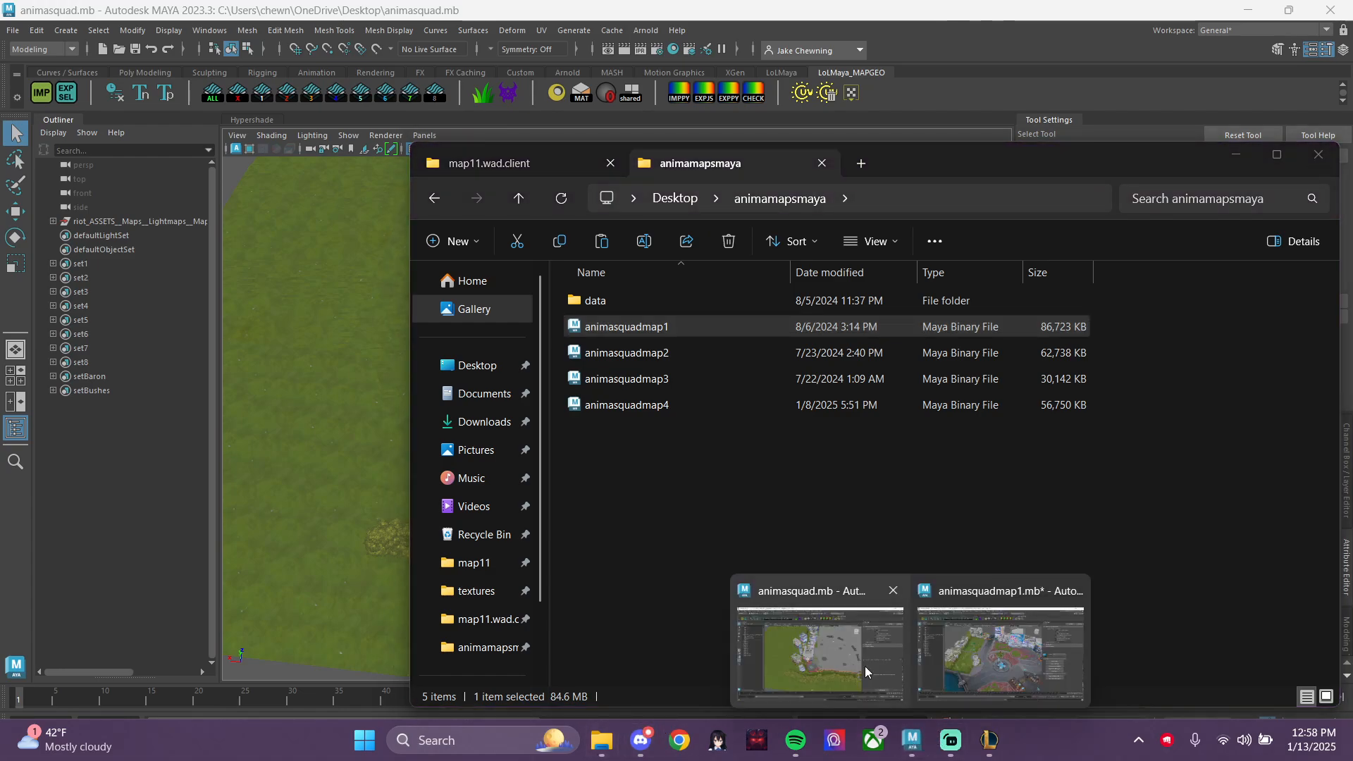
{"action": "left_click", "coordinate": [994, 640]}
Examine the rooftop-pool building at the park's edge by selecting individual meshes on its roof.
{"action": "middle_click_drag", "start_coordinate": [488, 235], "coordinate": [533, 359], "text": "alt"}
{"action": "scroll", "coordinate": [424, 324], "scroll_direction": "up", "scroll_amount": 5}
{"action": "middle_click_drag", "start_coordinate": [688, 338], "coordinate": [783, 479], "text": "alt"}
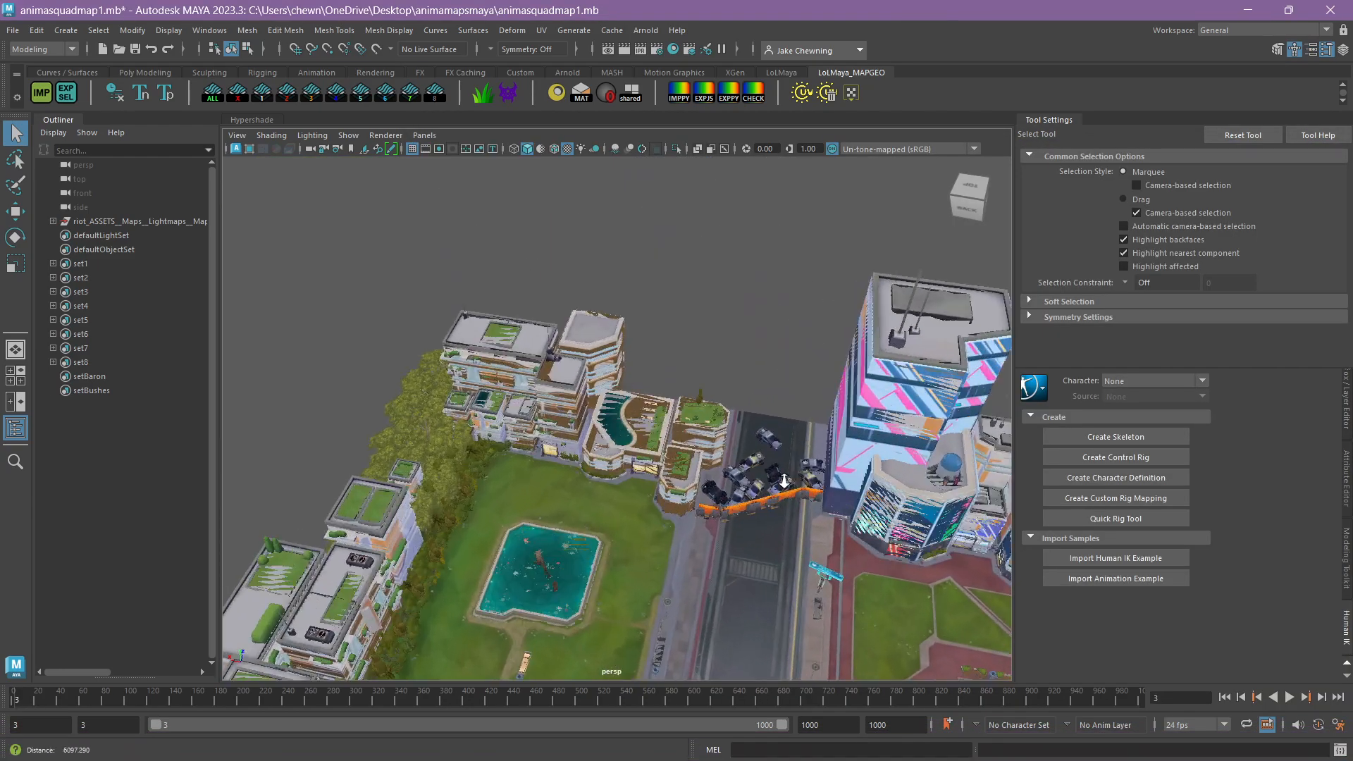
{"action": "scroll", "coordinate": [782, 479], "scroll_direction": "up", "scroll_amount": 2}
{"action": "middle_click_drag", "start_coordinate": [668, 425], "coordinate": [668, 370], "text": "alt"}
{"action": "left_click_drag", "start_coordinate": [668, 369], "coordinate": [824, 468], "text": "alt"}
{"action": "middle_click_drag", "start_coordinate": [671, 413], "coordinate": [759, 391], "text": "alt"}
{"action": "middle_click_drag", "start_coordinate": [492, 324], "coordinate": [598, 373], "text": "alt"}
{"action": "scroll", "coordinate": [598, 373], "scroll_direction": "up", "scroll_amount": 2}
{"action": "left_click", "coordinate": [627, 342]}
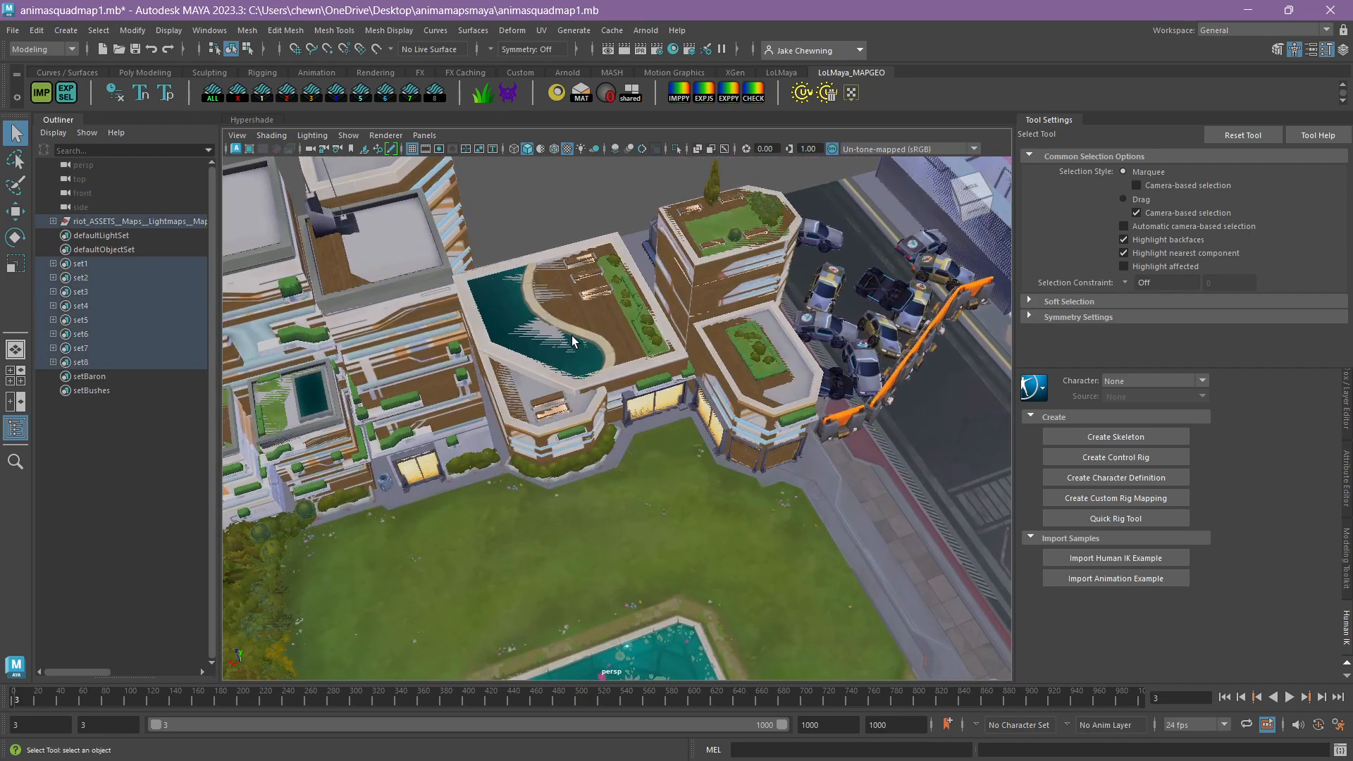
{"action": "scroll", "coordinate": [629, 339], "scroll_direction": "up", "scroll_amount": 1}
{"action": "left_click", "coordinate": [635, 323]}
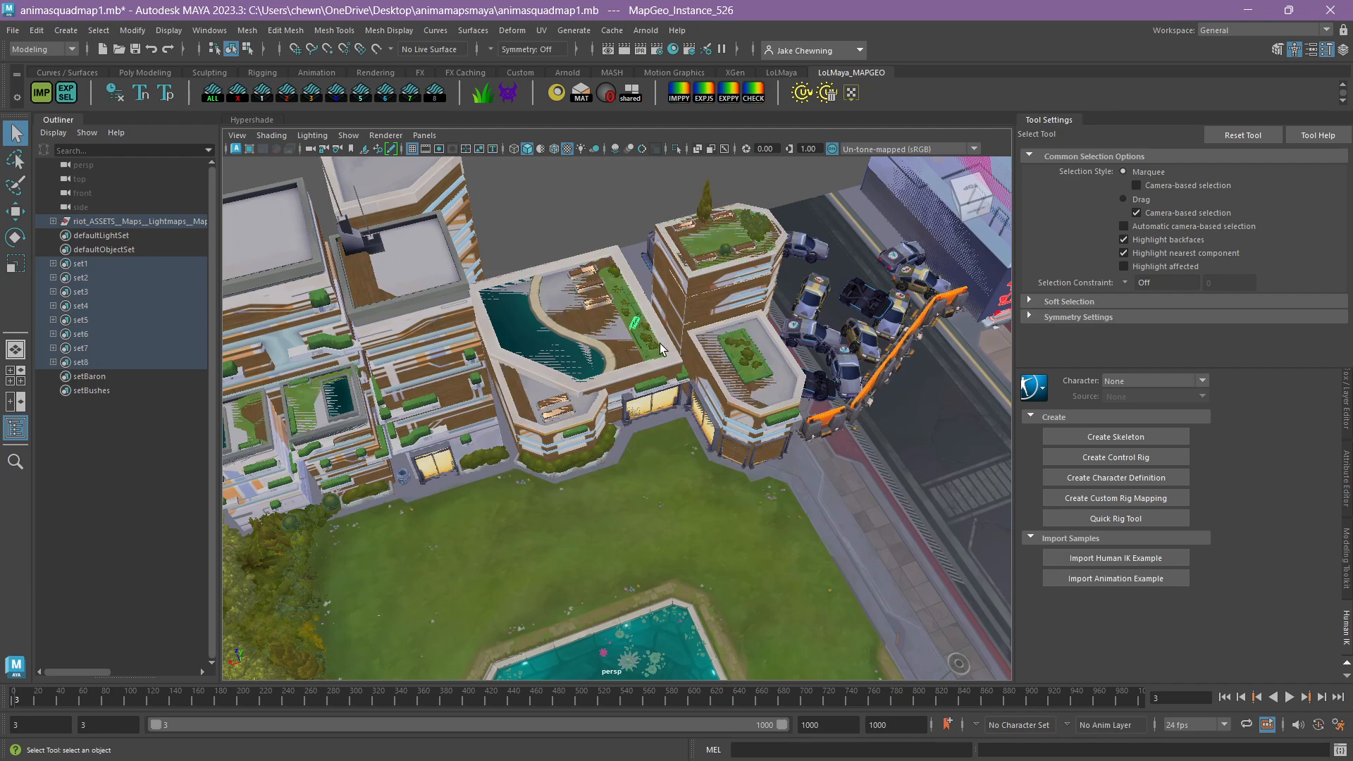
{"action": "left_click", "coordinate": [606, 286]}
Select the rooftop-pool building together with its neighbouring buildings from a top-down view.
{"action": "scroll", "coordinate": [606, 310], "scroll_direction": "down", "scroll_amount": 10}
{"action": "left_click_drag", "start_coordinate": [606, 328], "coordinate": [560, 384], "text": "alt"}
{"action": "scroll", "coordinate": [973, 398], "scroll_direction": "up", "scroll_amount": 5}
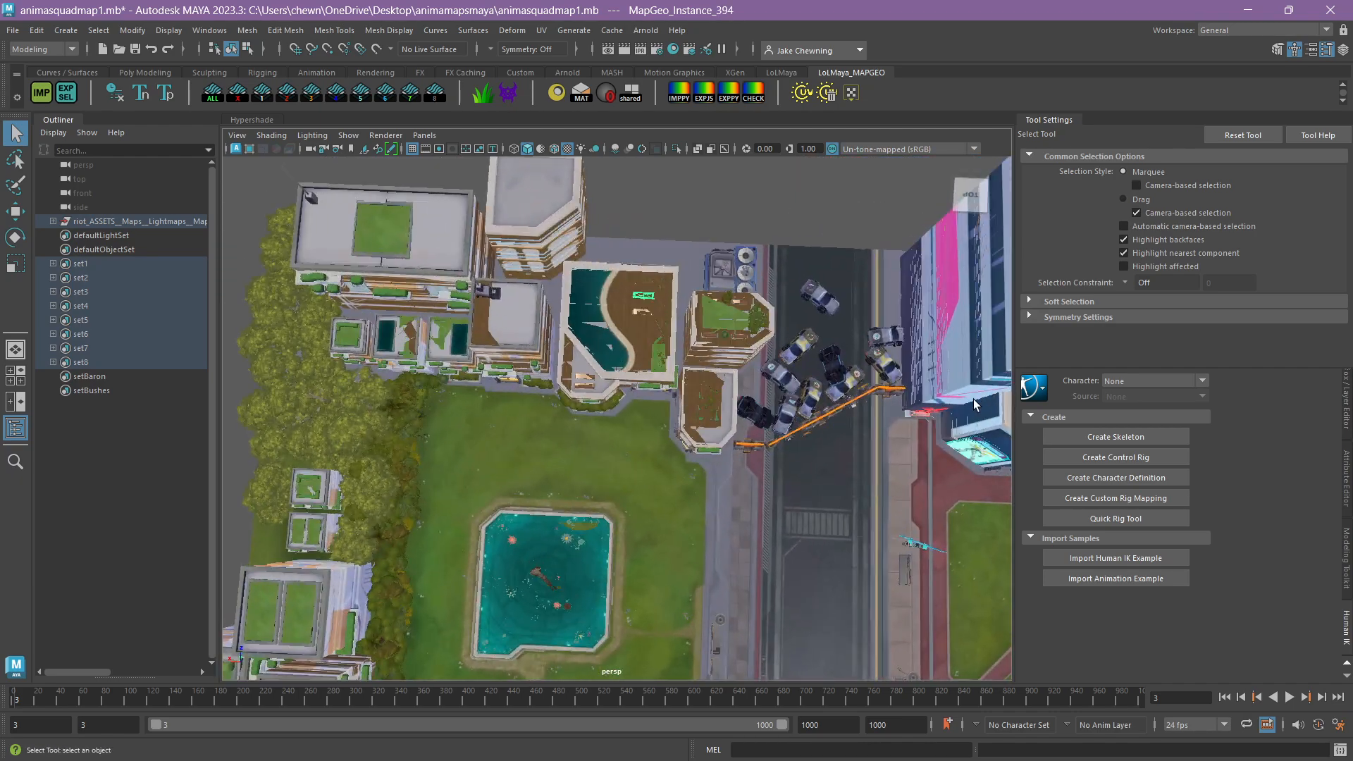
{"action": "scroll", "coordinate": [644, 272], "scroll_direction": "up", "scroll_amount": 3}
{"action": "left_click_drag", "start_coordinate": [603, 235], "coordinate": [621, 286], "text": "alt"}
{"action": "middle_click_drag", "start_coordinate": [619, 202], "coordinate": [652, 662], "text": "alt"}
{"action": "middle_click_drag", "start_coordinate": [675, 422], "coordinate": [683, 502], "text": "alt"}
{"action": "mouse_move", "coordinate": [651, 501]}
{"action": "left_mouse_down", "text": "alt"}
{"action": "mouse_move", "coordinate": [683, 506]}
{"action": "mouse_move", "coordinate": [634, 502]}
{"action": "left_mouse_up", "text": "alt"}
{"action": "middle_click_drag", "start_coordinate": [659, 352], "coordinate": [639, 329], "text": "alt"}
{"action": "scroll", "coordinate": [638, 328], "scroll_direction": "down", "scroll_amount": 5}
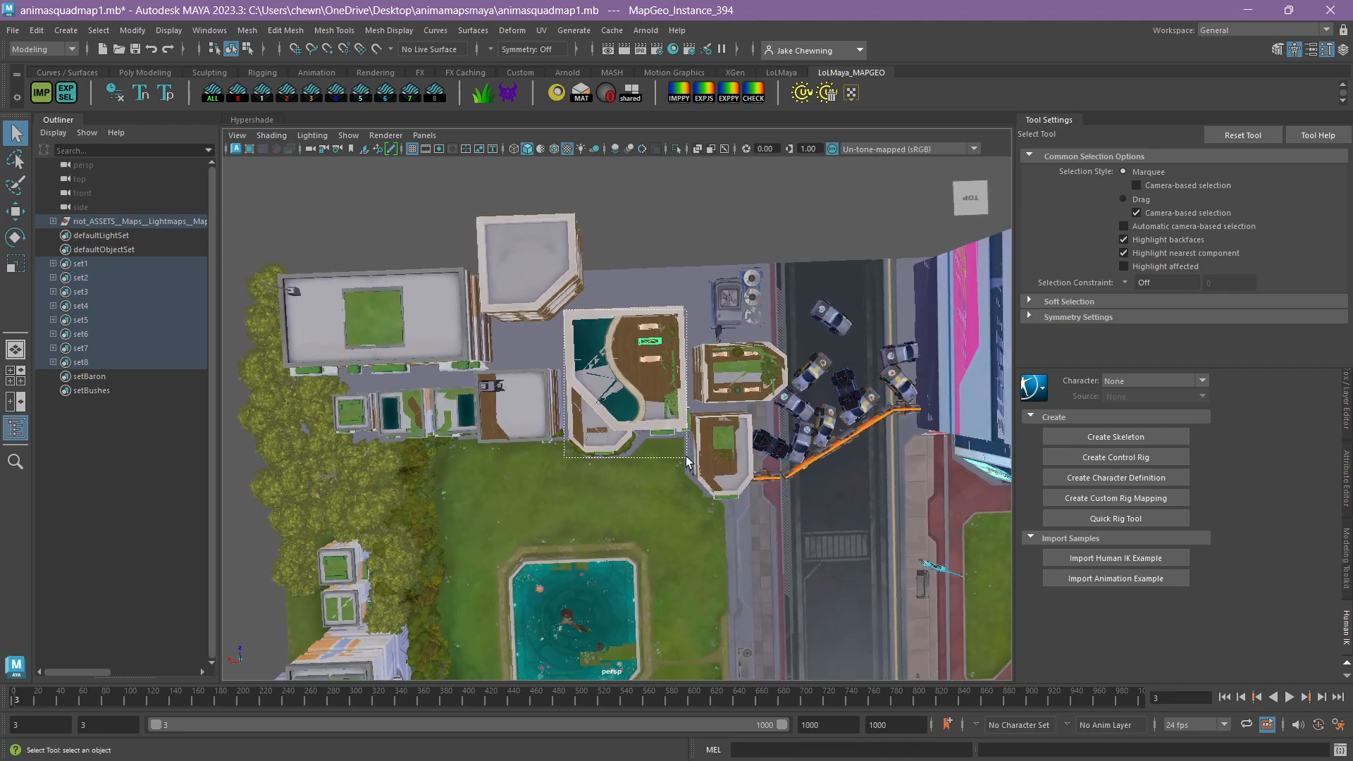
{"action": "left_click_drag", "start_coordinate": [686, 455], "coordinate": [681, 459]}
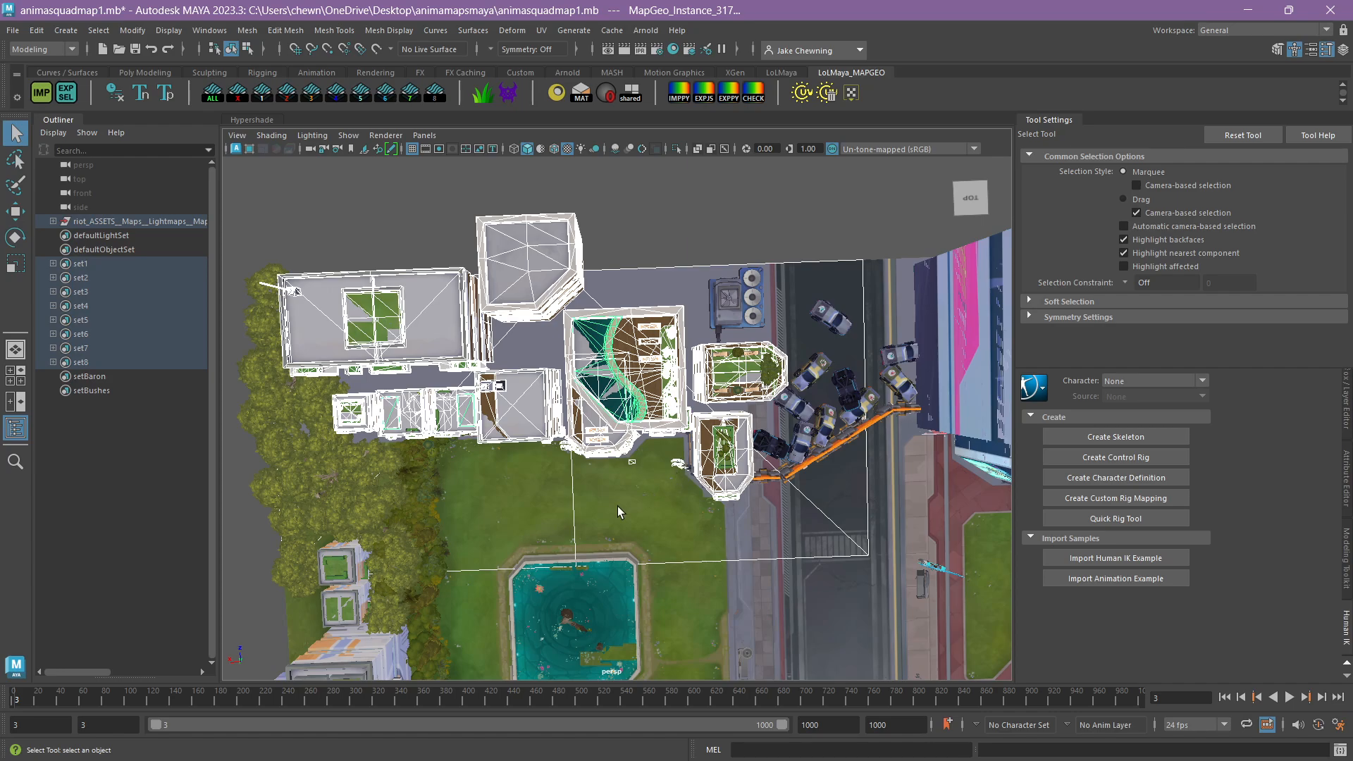
Inspect the selected building cluster from several angles and copy it.
{"action": "left_click_drag", "start_coordinate": [634, 510], "coordinate": [640, 476], "text": "alt"}
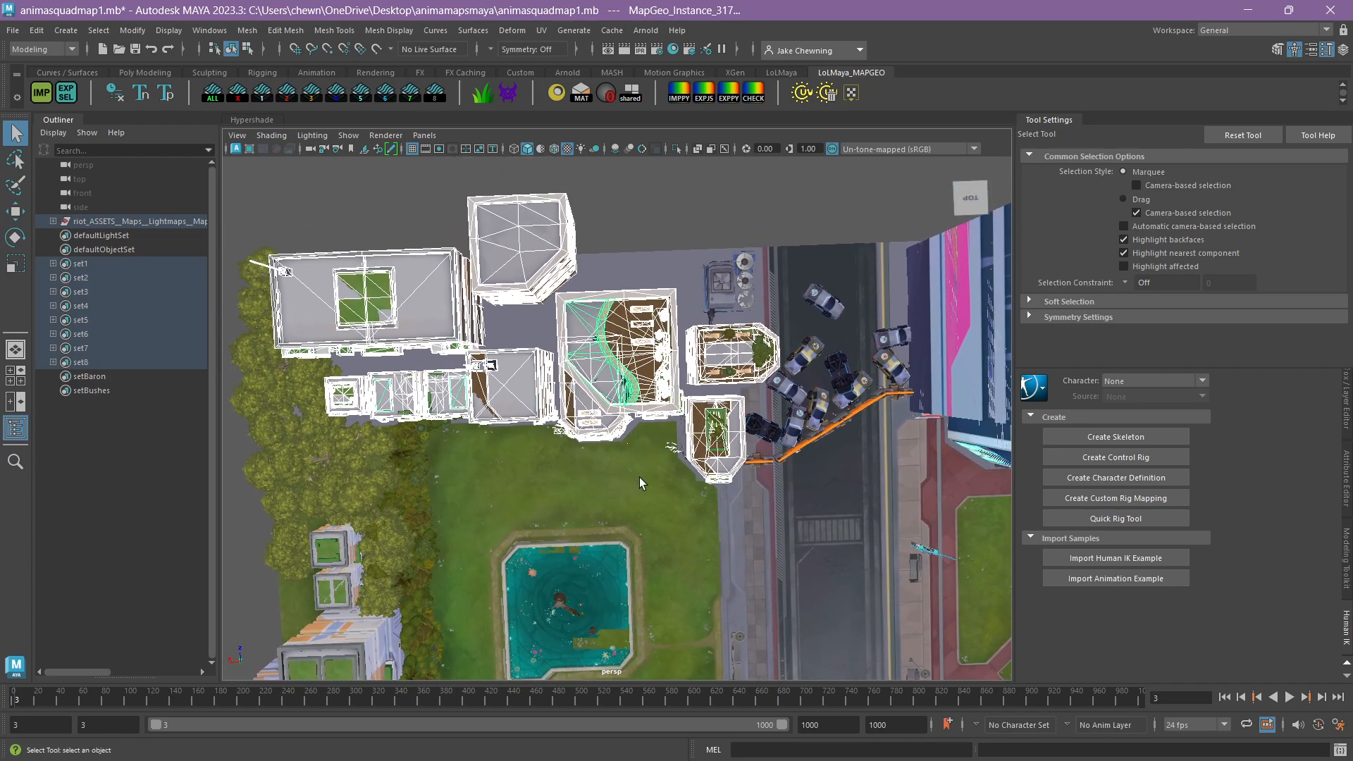
{"action": "middle_click_drag", "start_coordinate": [554, 420], "coordinate": [555, 408], "text": "alt"}
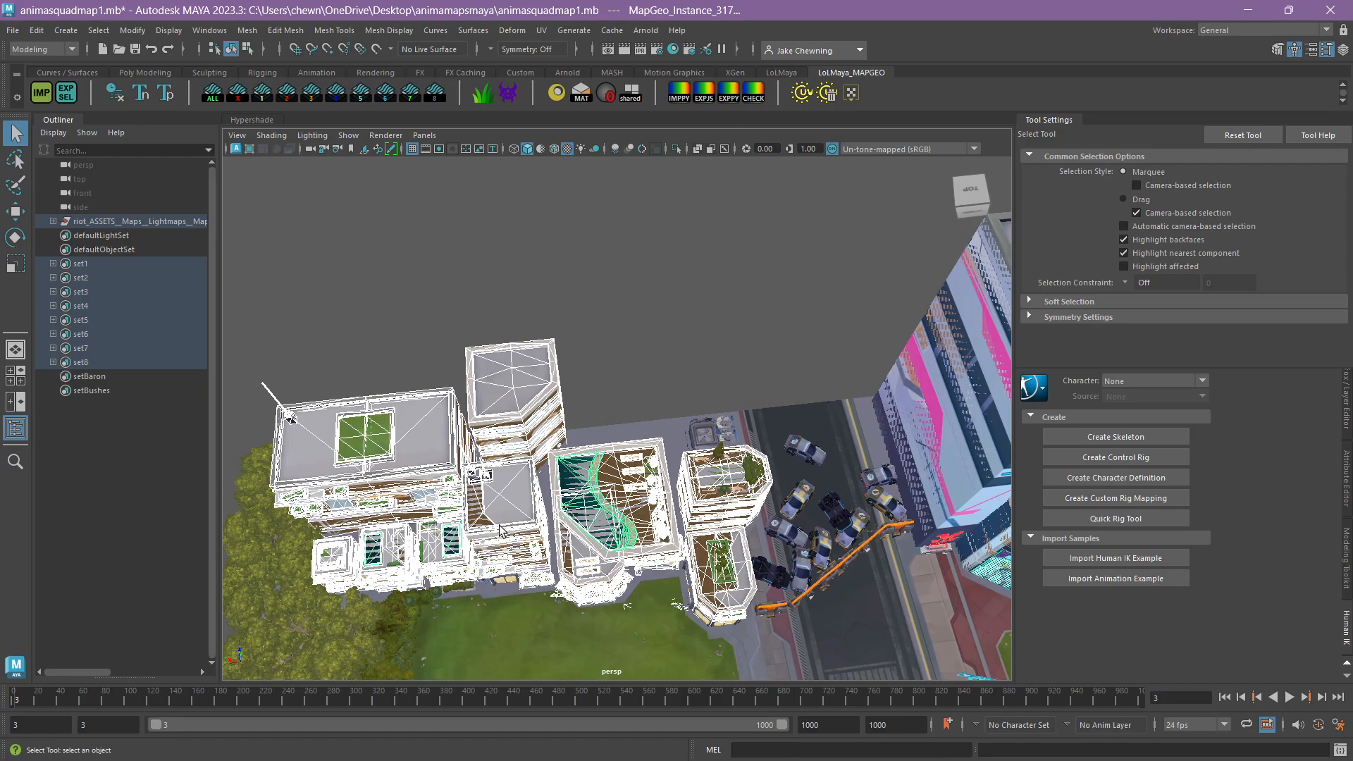
{"action": "left_click_drag", "start_coordinate": [562, 547], "coordinate": [579, 602], "text": "alt"}
{"action": "right_click_drag", "start_coordinate": [634, 487], "coordinate": [795, 438], "text": "alt"}
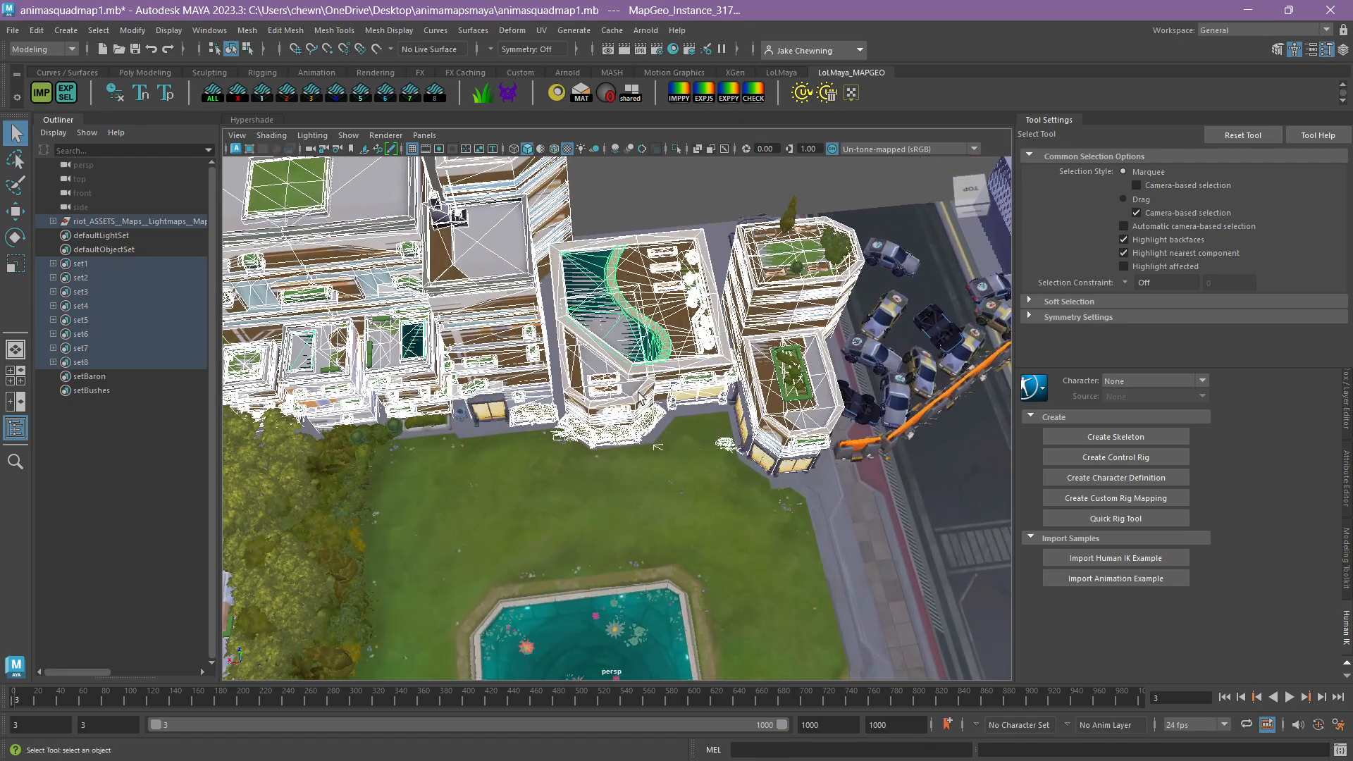
{"action": "left_click_drag", "start_coordinate": [638, 393], "coordinate": [629, 438], "text": "alt"}
{"action": "middle_click_drag", "start_coordinate": [629, 439], "coordinate": [628, 480], "text": "alt"}
{"action": "middle_click_drag", "start_coordinate": [596, 407], "coordinate": [607, 382], "text": "alt"}
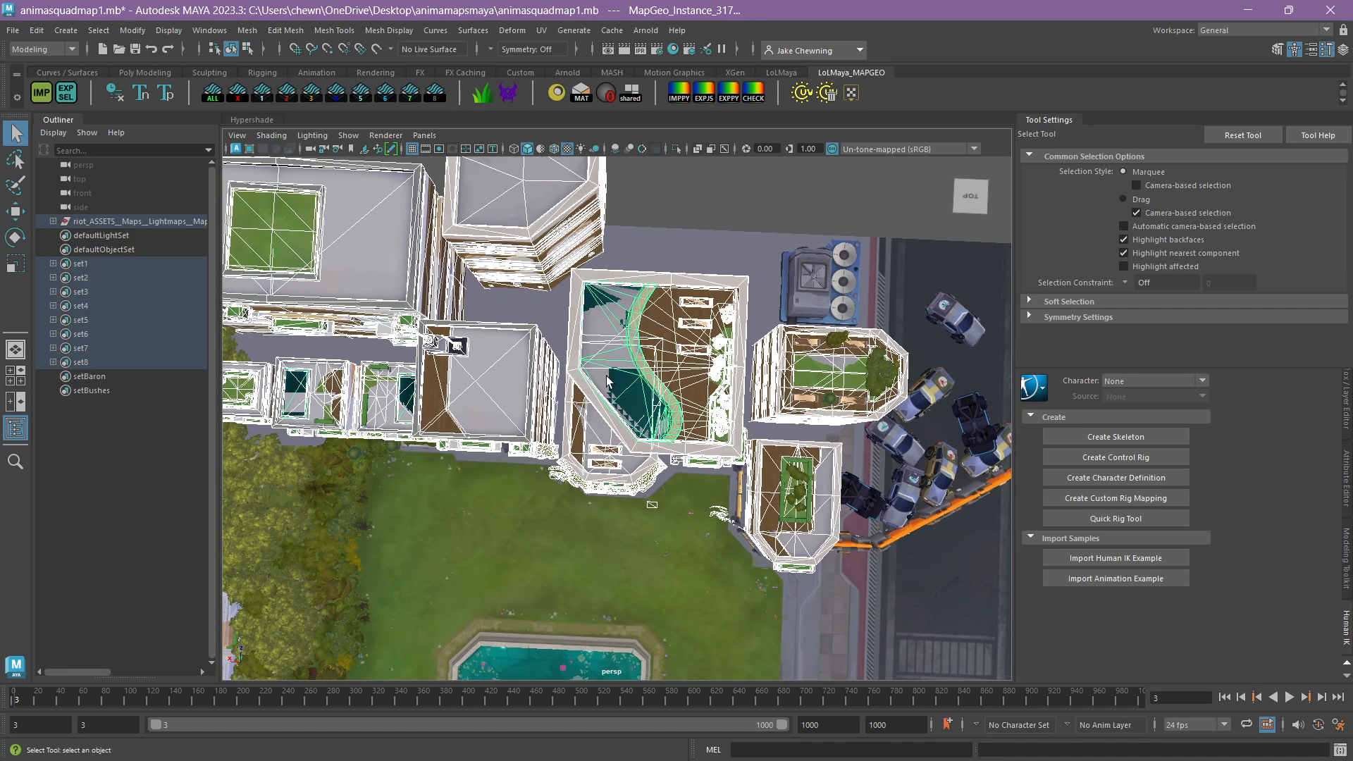
{"action": "left_click", "coordinate": [32, 31]}
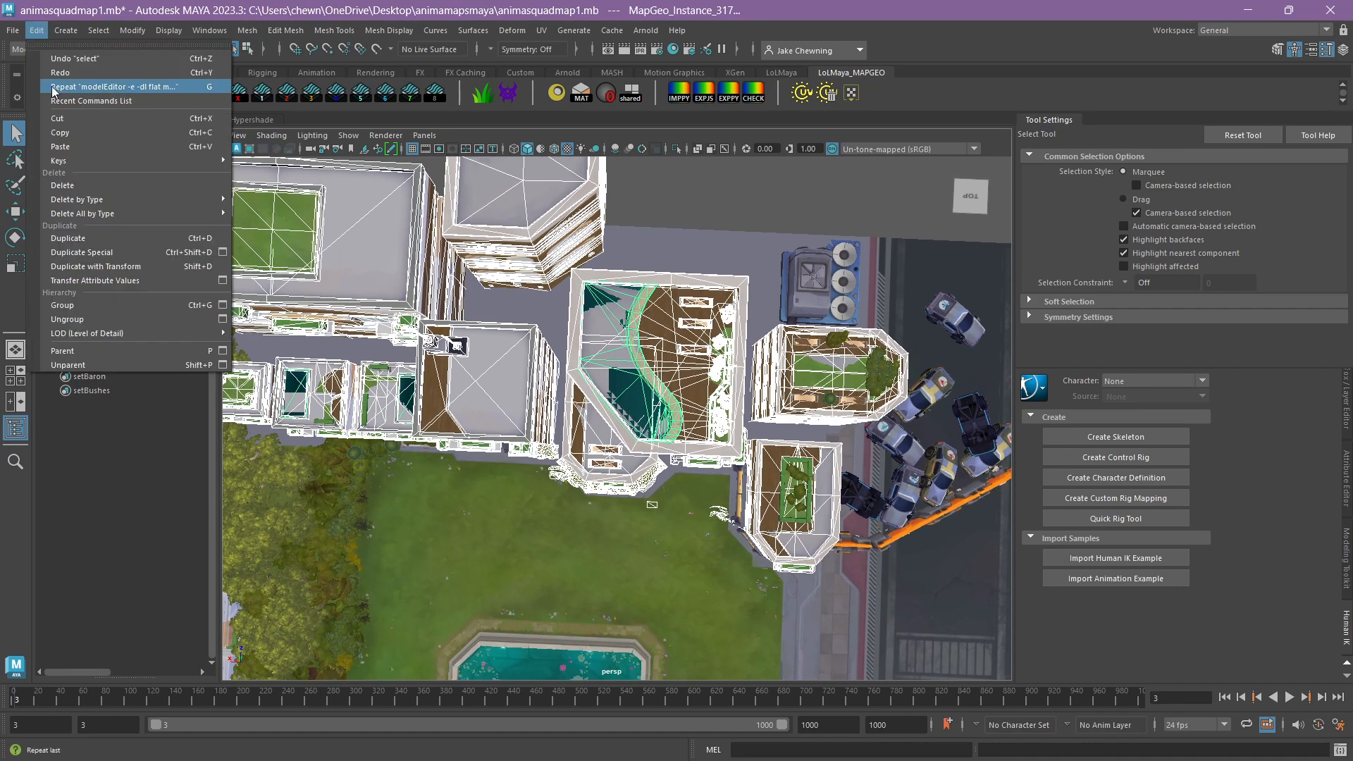
{"action": "left_click", "coordinate": [77, 132]}
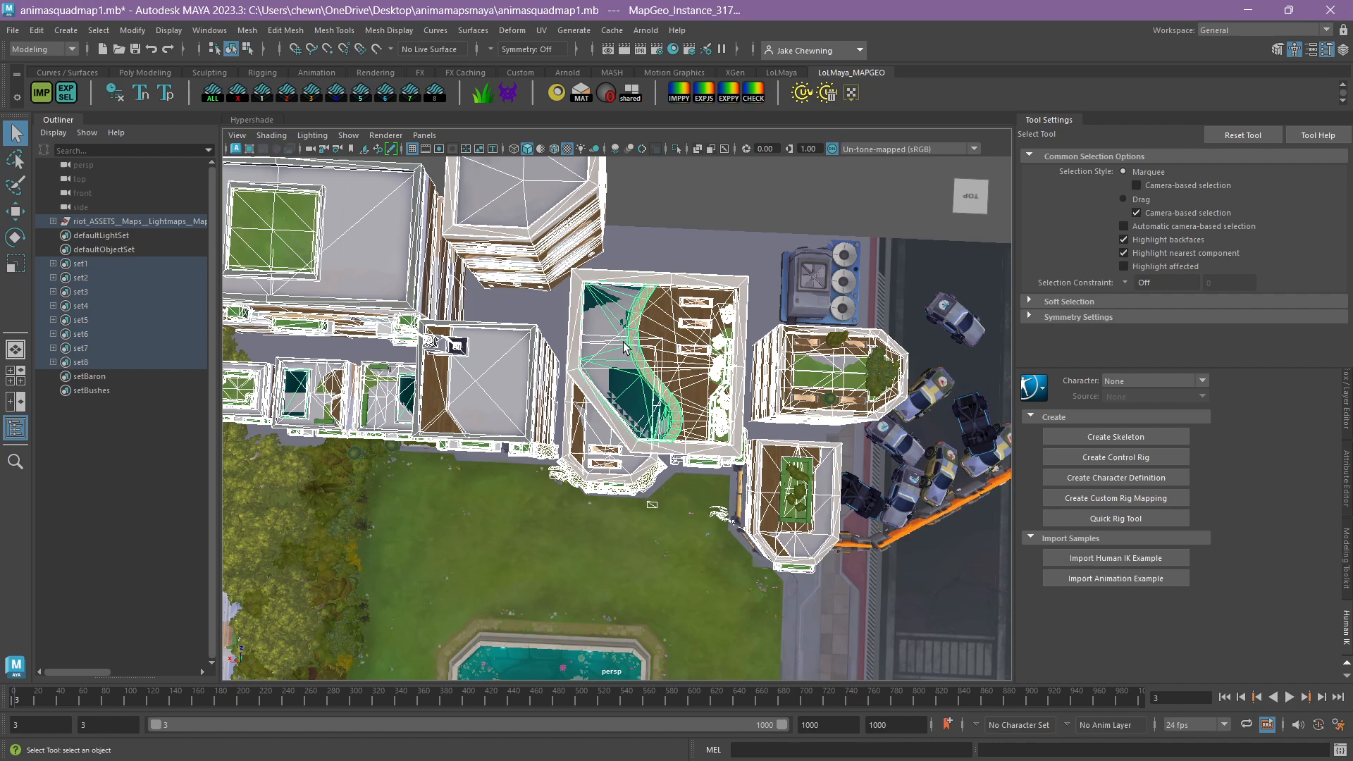
Switch to the animasquad.mb scene and paste the copied building cluster into it.
{"action": "mouse_move", "coordinate": [941, 748]}
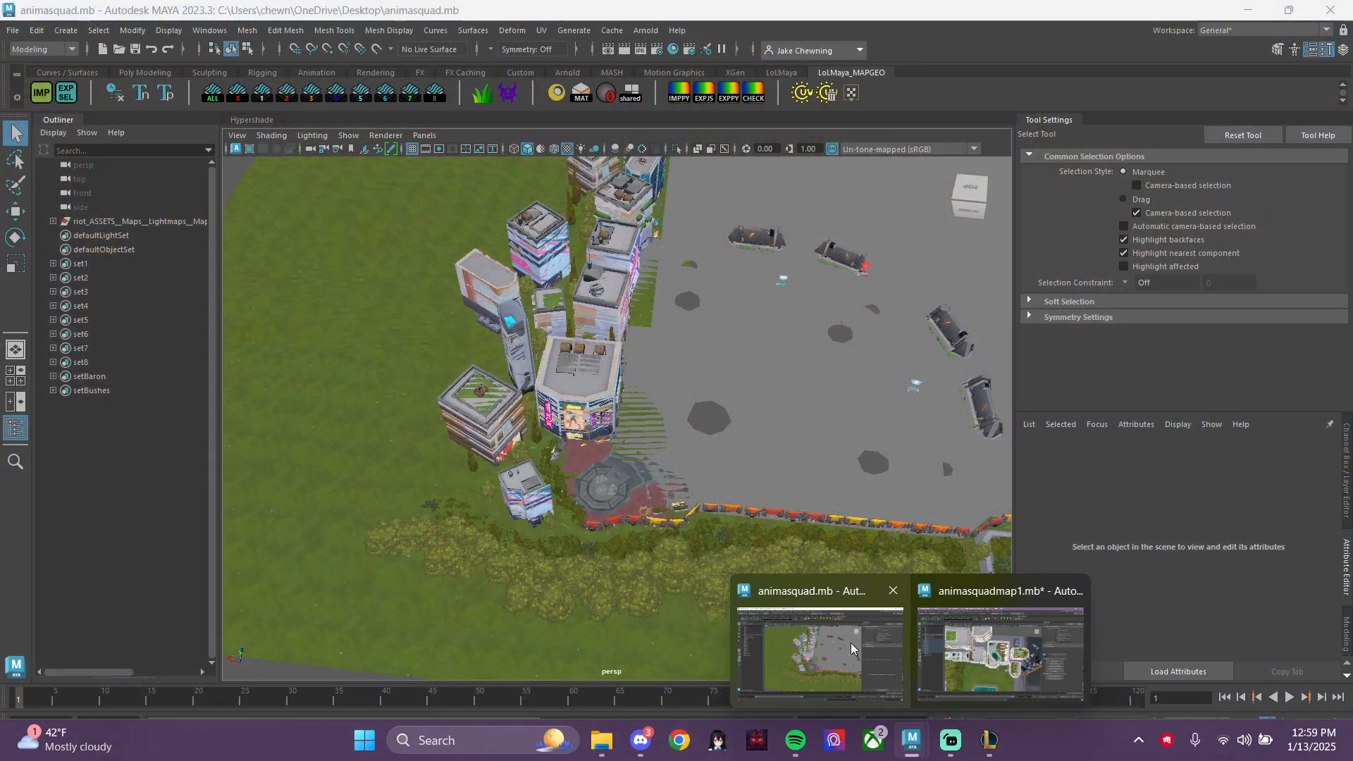
{"action": "left_click", "coordinate": [852, 642]}
{"action": "scroll", "coordinate": [658, 431], "scroll_direction": "down", "scroll_amount": 10}
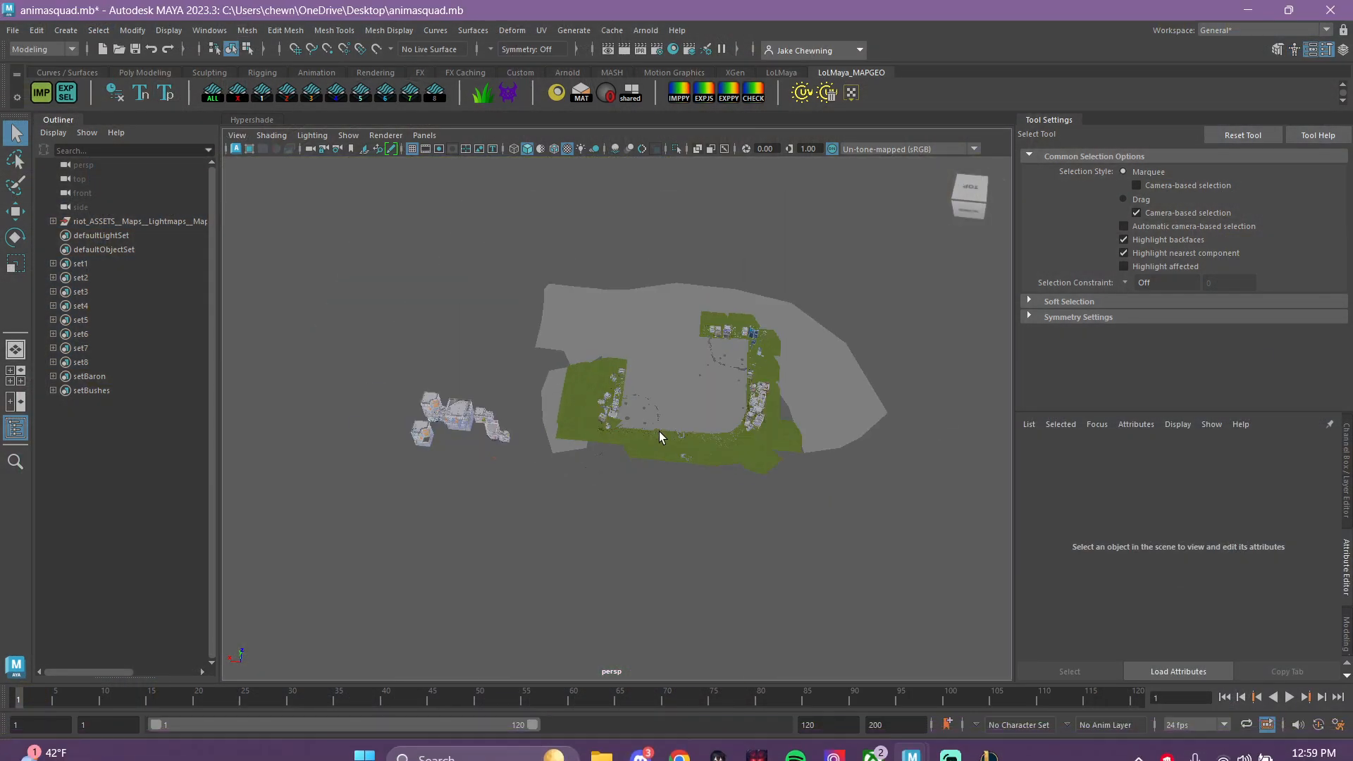
{"action": "scroll", "coordinate": [658, 431], "scroll_direction": "up", "scroll_amount": 5}
{"action": "middle_click_drag", "start_coordinate": [546, 389], "coordinate": [852, 423], "text": "alt"}
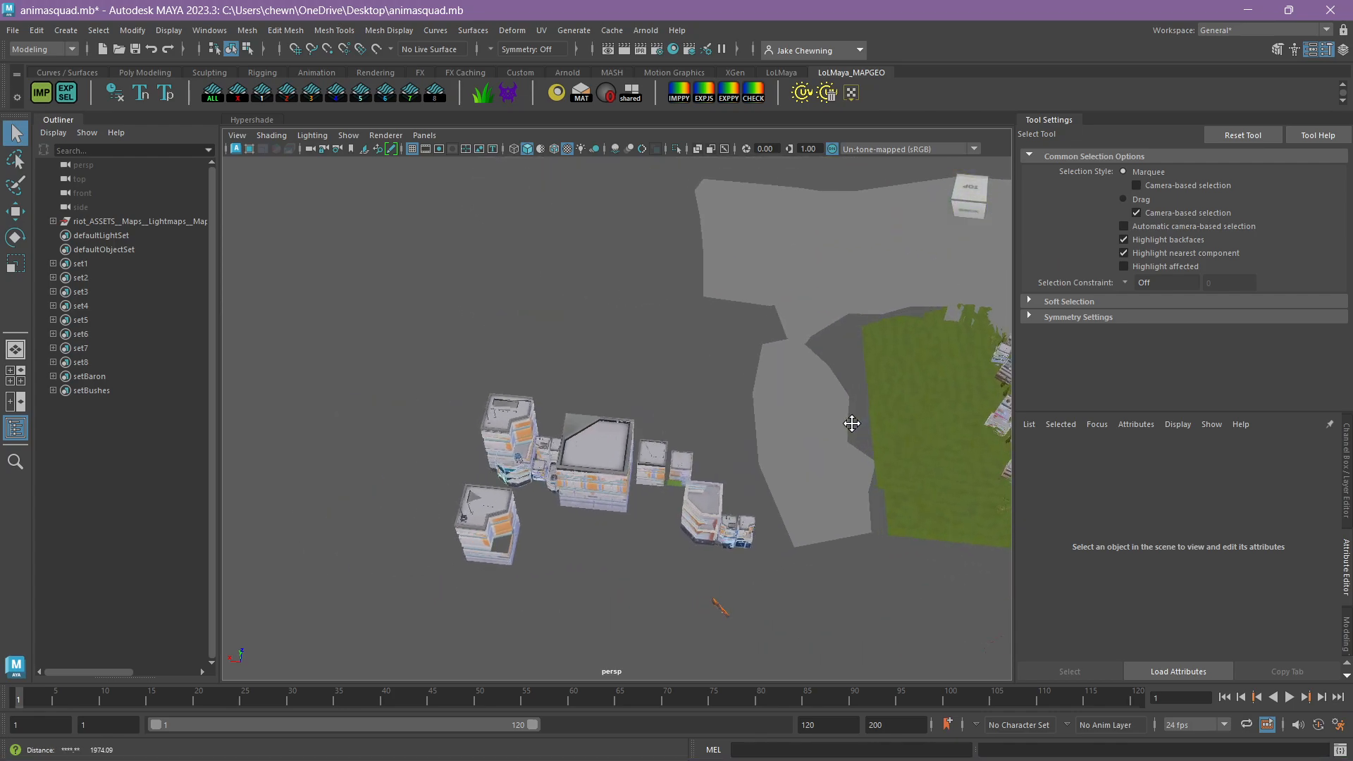
{"action": "scroll", "coordinate": [616, 467], "scroll_direction": "down", "scroll_amount": 6}
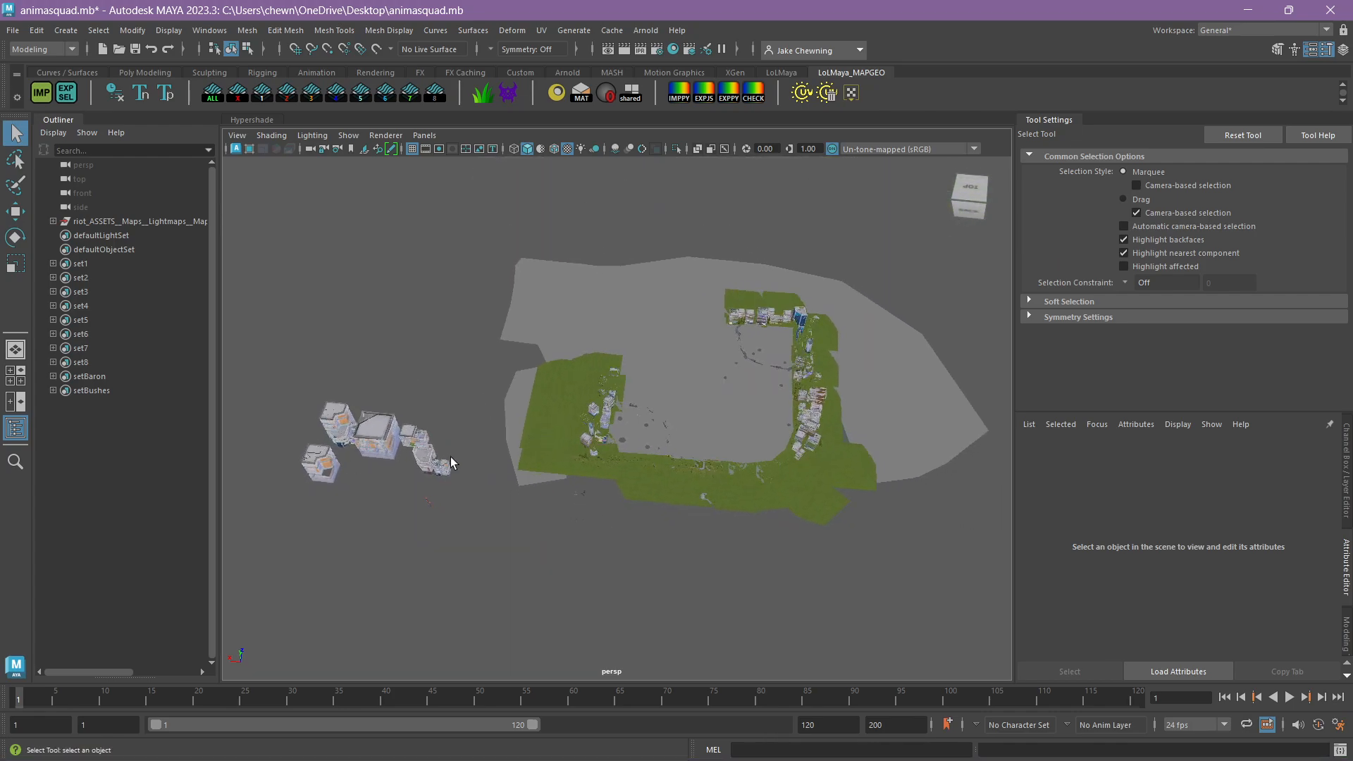
{"action": "scroll", "coordinate": [536, 292], "scroll_direction": "up", "scroll_amount": 8}
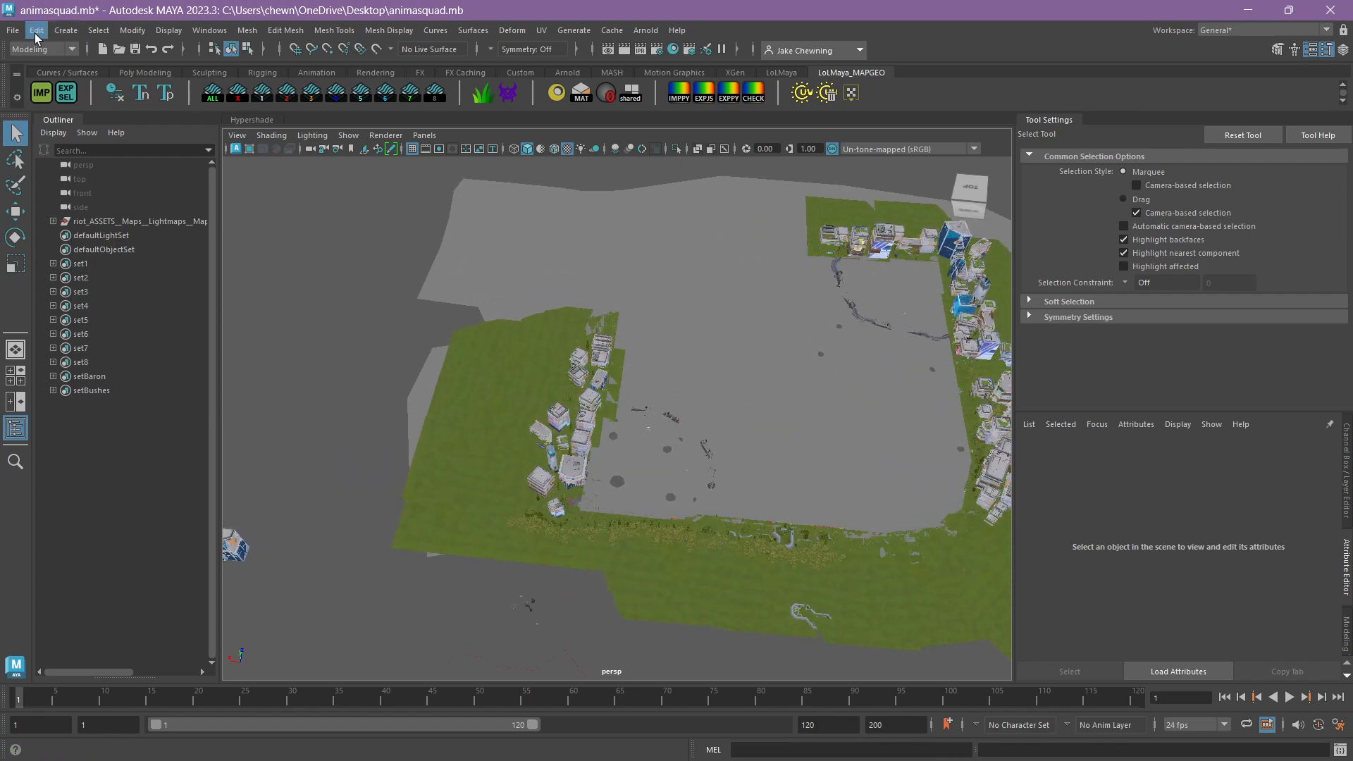
{"action": "left_click", "coordinate": [36, 31]}
{"action": "left_click", "coordinate": [68, 146]}
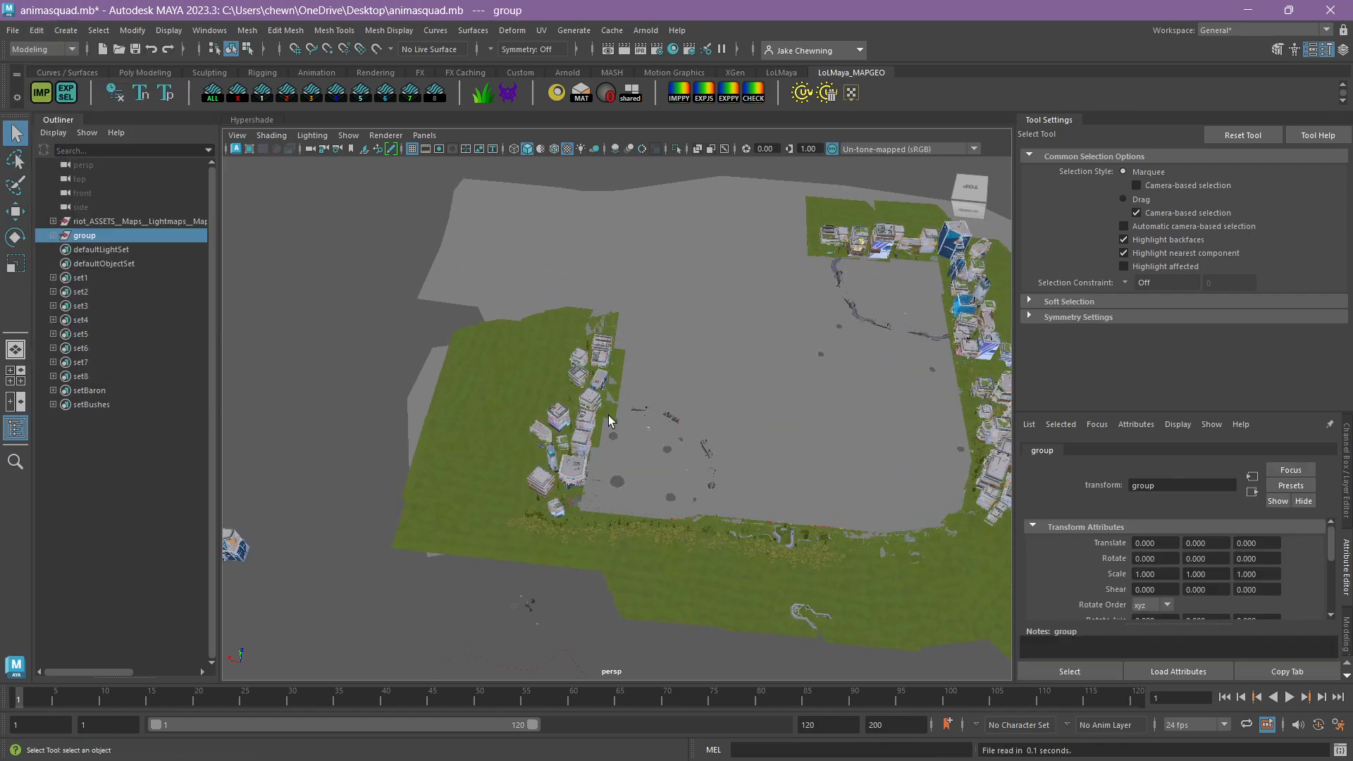
Move the pasted building group toward the map to about X -8661.5, Z -8084.5 and save the scene.
{"action": "scroll", "coordinate": [608, 415], "scroll_direction": "down", "scroll_amount": 5}
{"action": "left_click", "coordinate": [15, 210]}
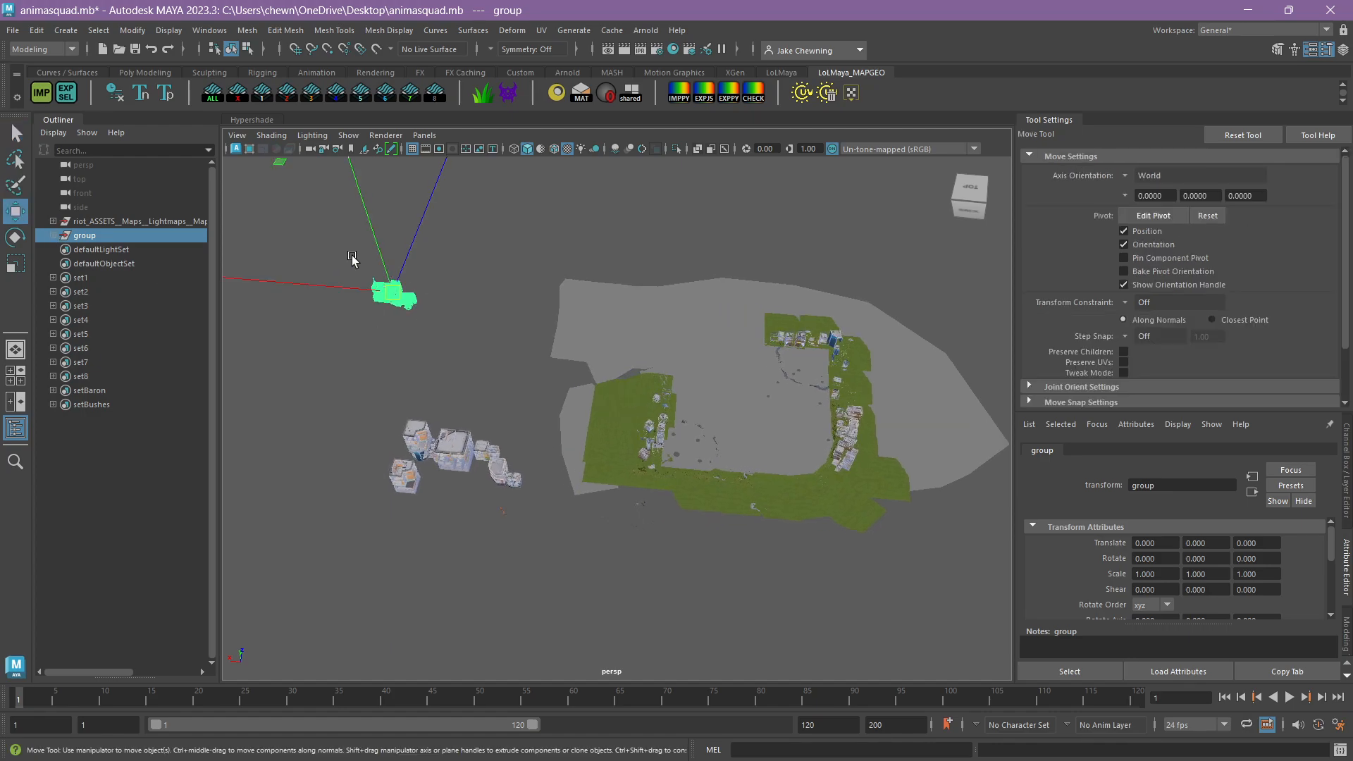
{"action": "left_click_drag", "start_coordinate": [370, 289], "coordinate": [501, 310]}
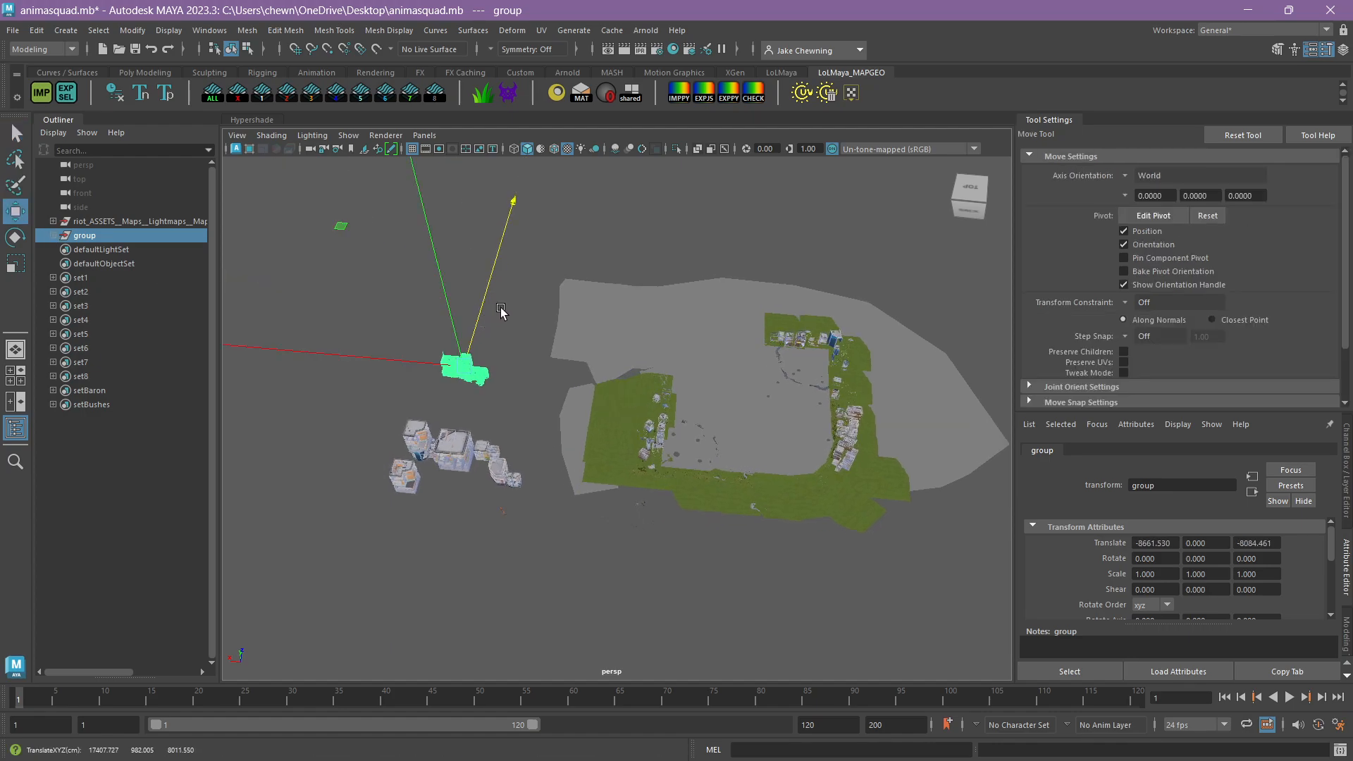
{"action": "left_click", "coordinate": [13, 30]}
{"action": "left_click", "coordinate": [28, 90]}
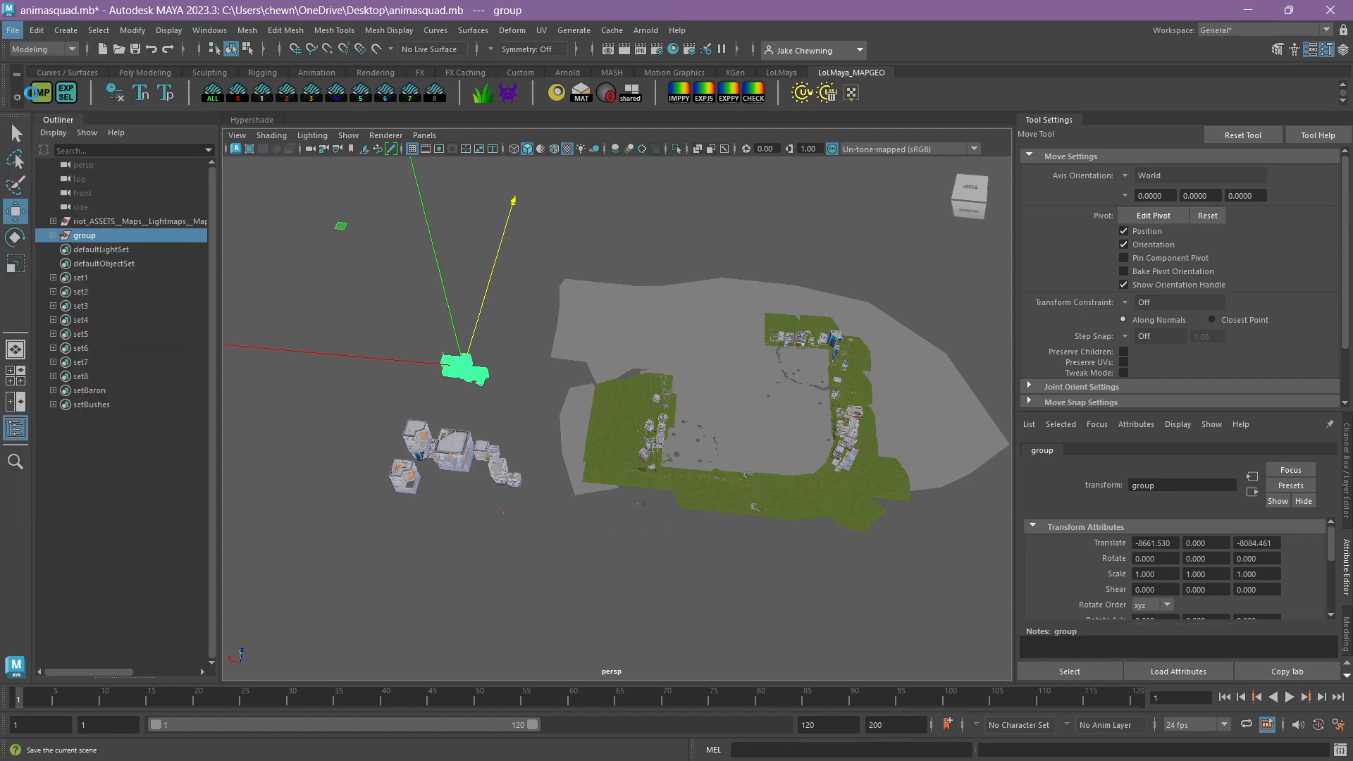
Move the pasted building group farther across the map to X -21712.529, Z -20487.106, saving the scene on the way.
{"action": "scroll", "coordinate": [583, 399], "scroll_direction": "up", "scroll_amount": 5}
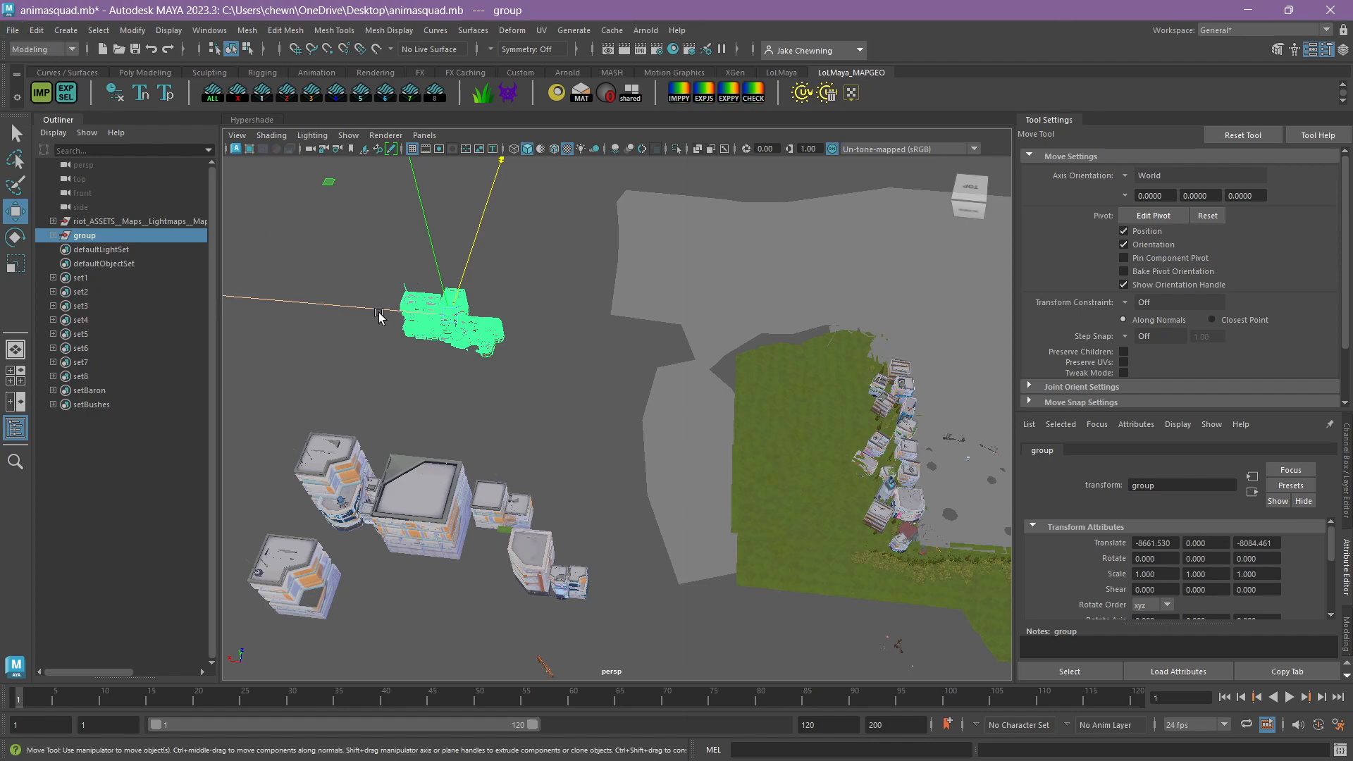
{"action": "left_click_drag", "start_coordinate": [384, 307], "coordinate": [545, 333]}
{"action": "left_click", "coordinate": [13, 30]}
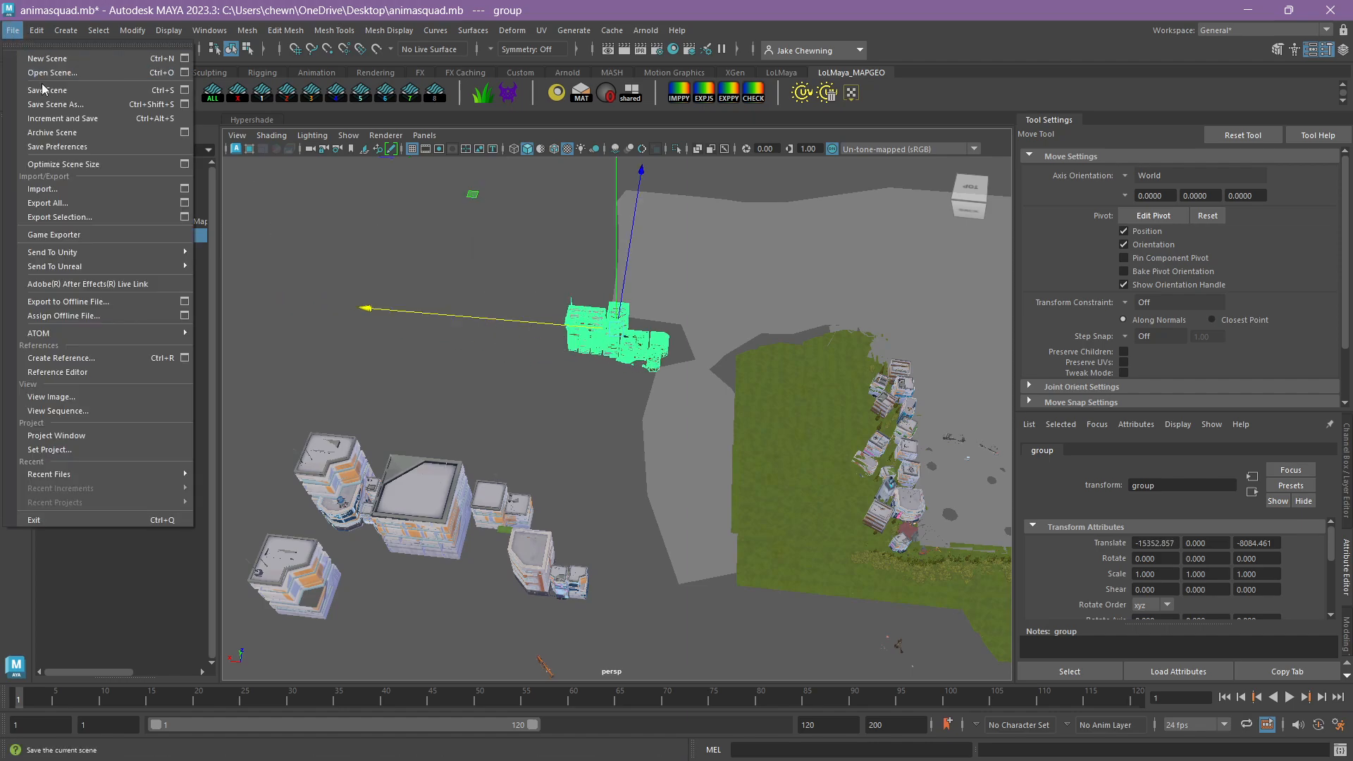
{"action": "left_click_drag", "start_coordinate": [631, 259], "coordinate": [670, 480]}
Frame the rooftop-pool building from above and switch the pasted building meshes to face selection.
{"action": "middle_click_drag", "start_coordinate": [670, 480], "coordinate": [585, 331], "text": "alt"}
{"action": "right_click_drag", "start_coordinate": [585, 331], "coordinate": [752, 441], "text": "alt"}
{"action": "middle_click_drag", "start_coordinate": [574, 359], "coordinate": [657, 441], "text": "alt"}
{"action": "scroll", "coordinate": [657, 442], "scroll_direction": "up", "scroll_amount": 8}
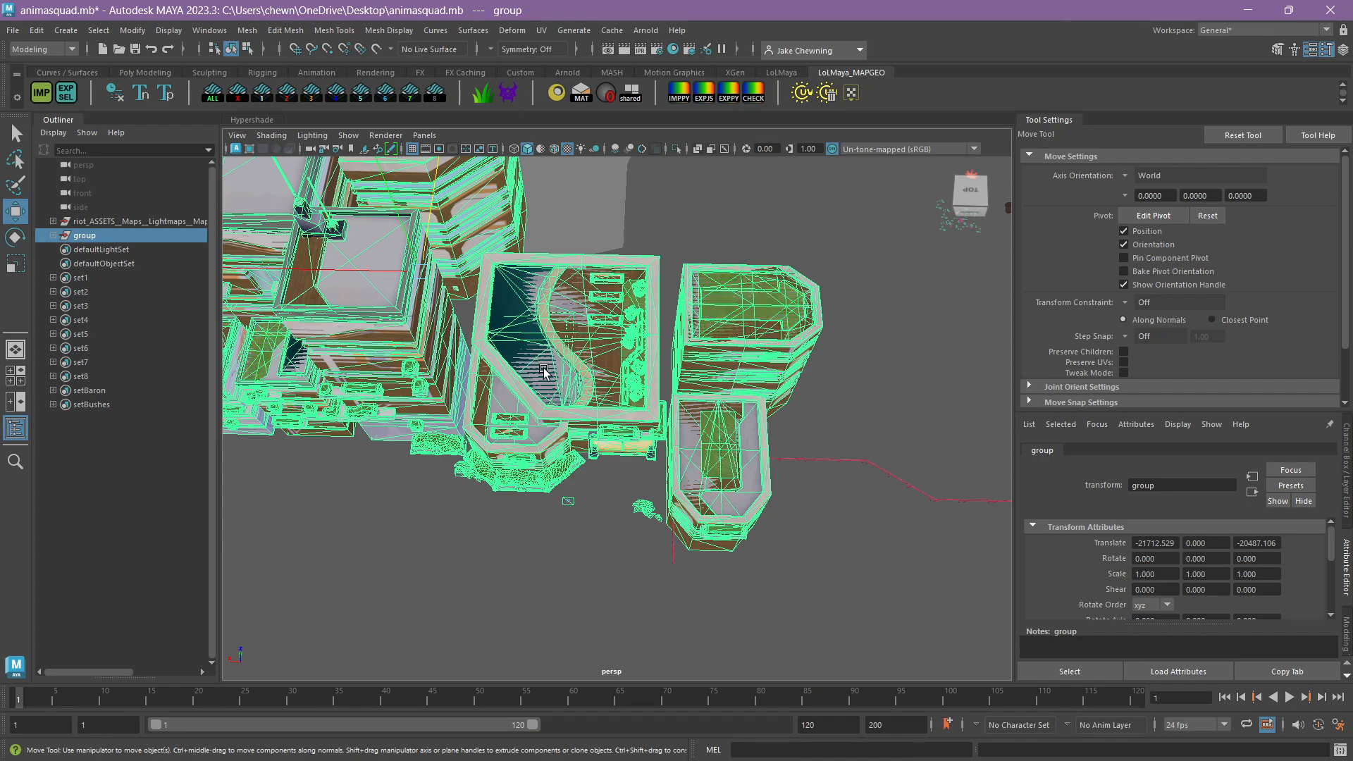
{"action": "middle_click_drag", "start_coordinate": [544, 374], "coordinate": [618, 430], "text": "alt"}
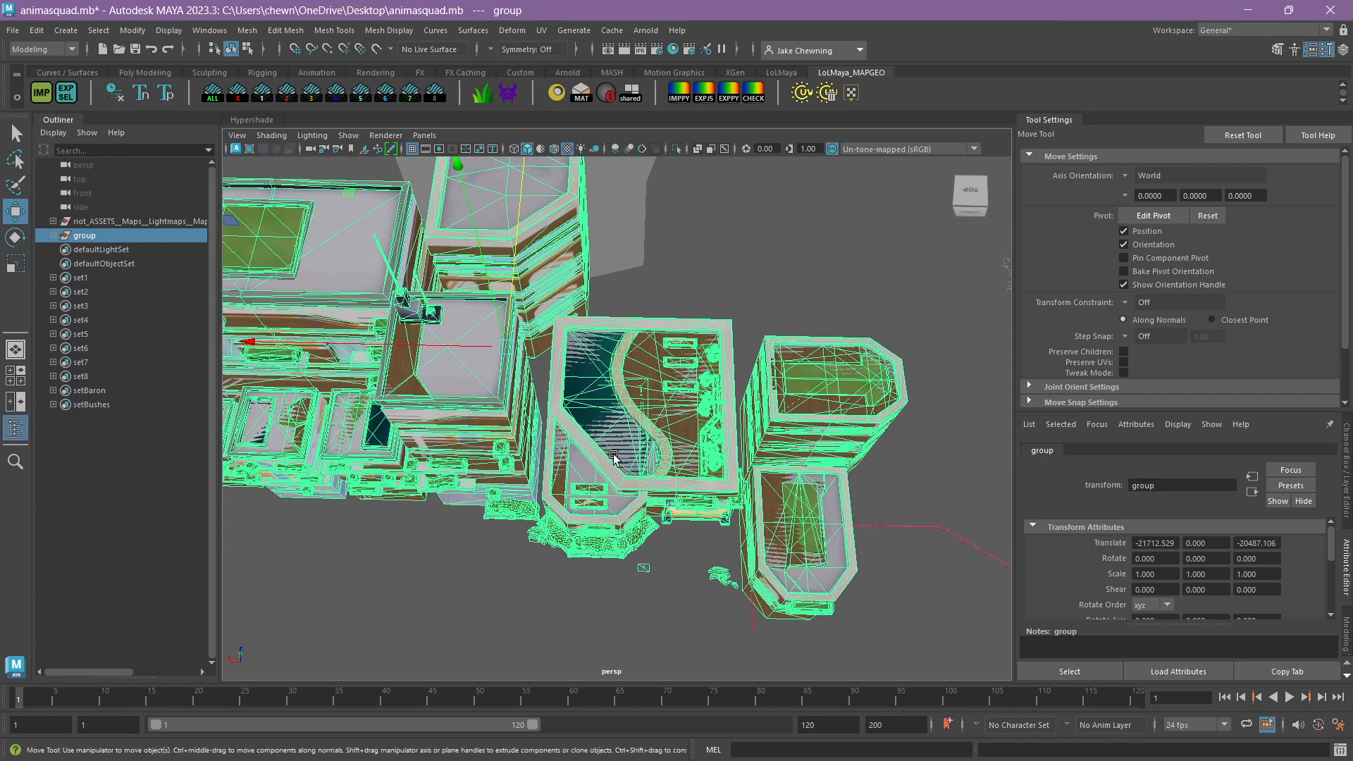
{"action": "right_click_drag", "start_coordinate": [618, 430], "coordinate": [649, 399], "text": "alt"}
{"action": "middle_click_drag", "start_coordinate": [643, 211], "coordinate": [640, 370], "text": "alt"}
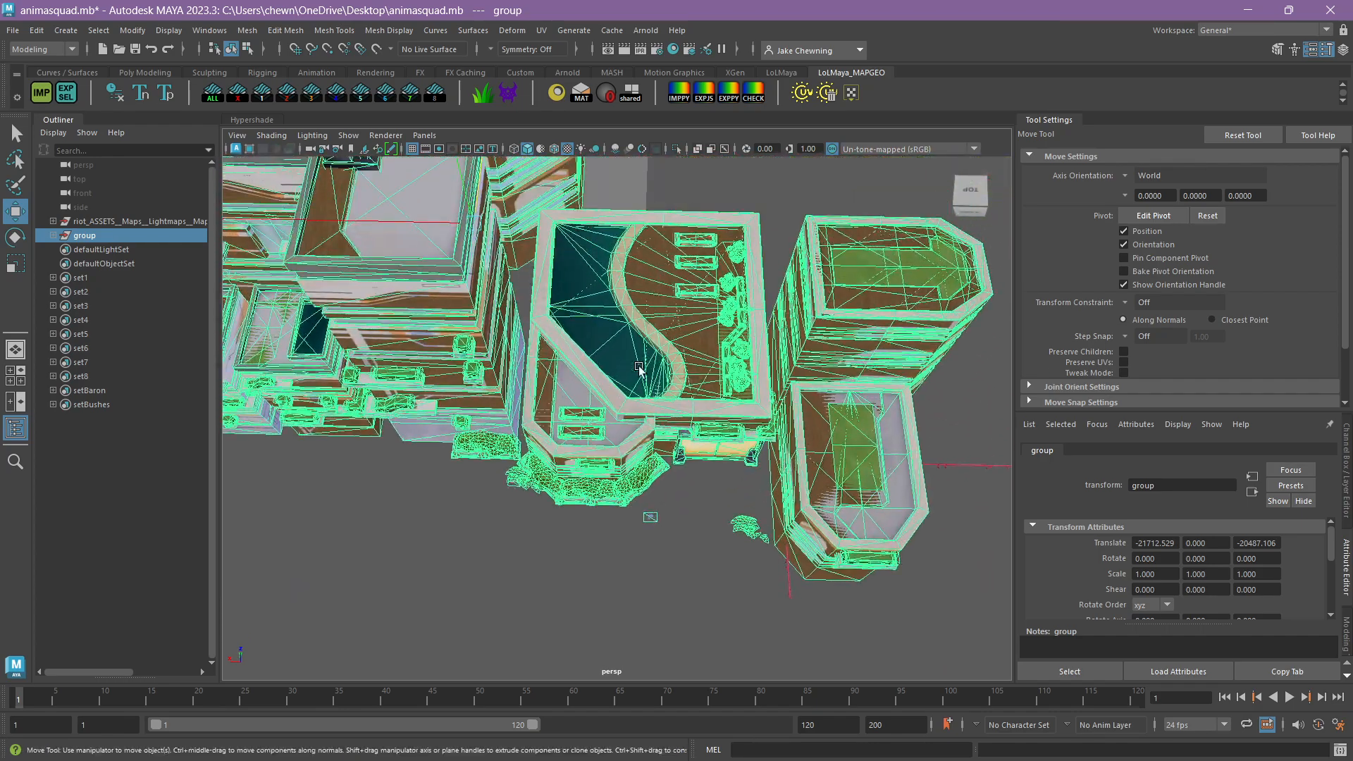
{"action": "right_click_drag", "start_coordinate": [619, 317], "coordinate": [625, 346]}
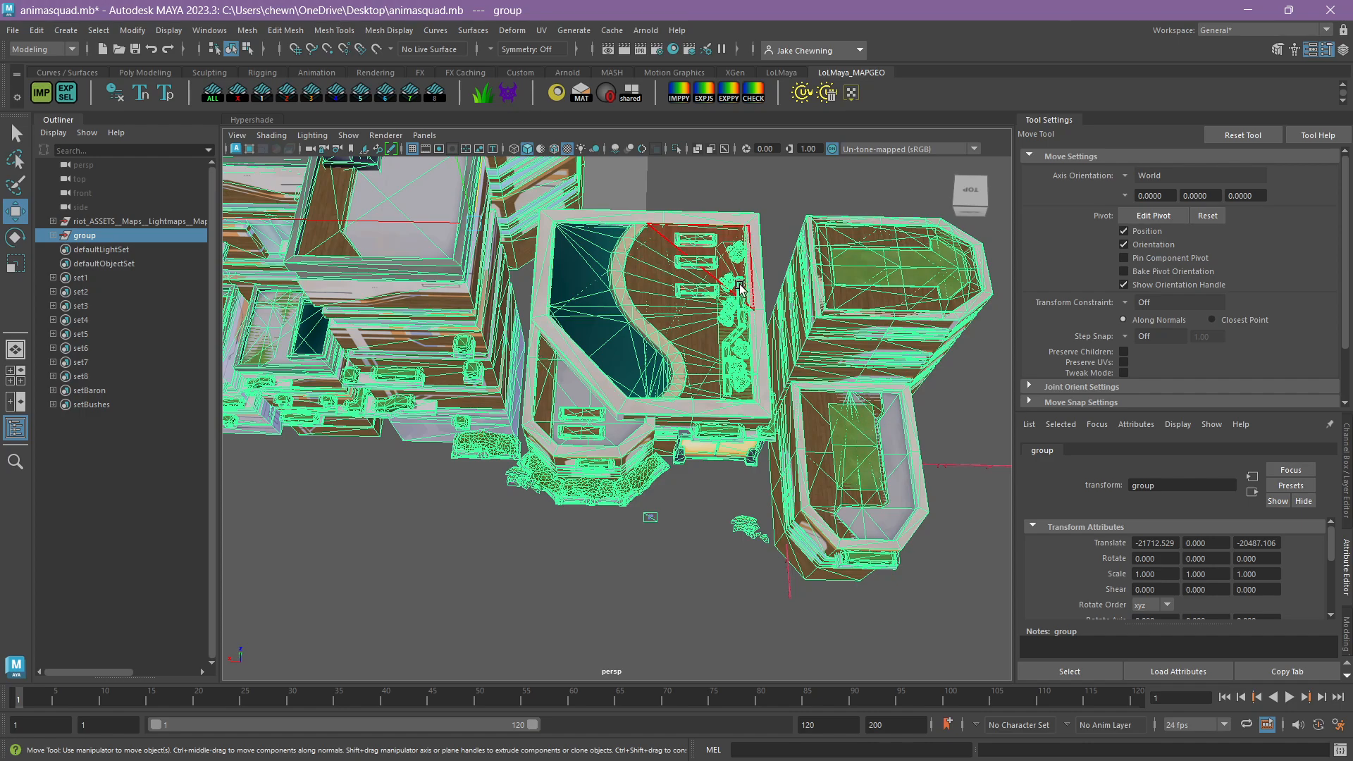
{"action": "right_click_drag", "start_coordinate": [733, 350], "coordinate": [589, 452], "text": "alt"}
{"action": "middle_click_drag", "start_coordinate": [588, 452], "coordinate": [603, 465], "text": "alt"}
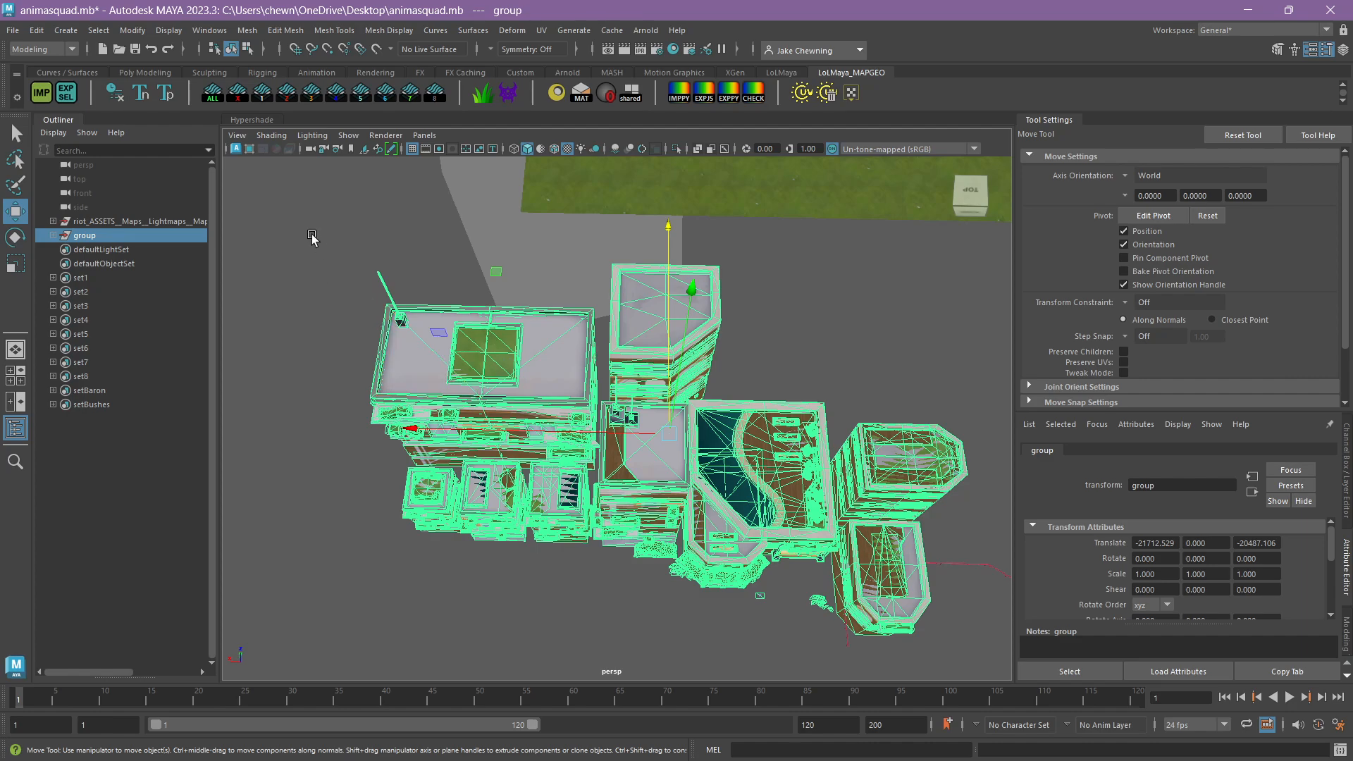
Delete the faces of the wide building with the square roof lawn and of the building adjoining the pool building.
{"action": "left_click_drag", "start_coordinate": [303, 212], "coordinate": [592, 574]}
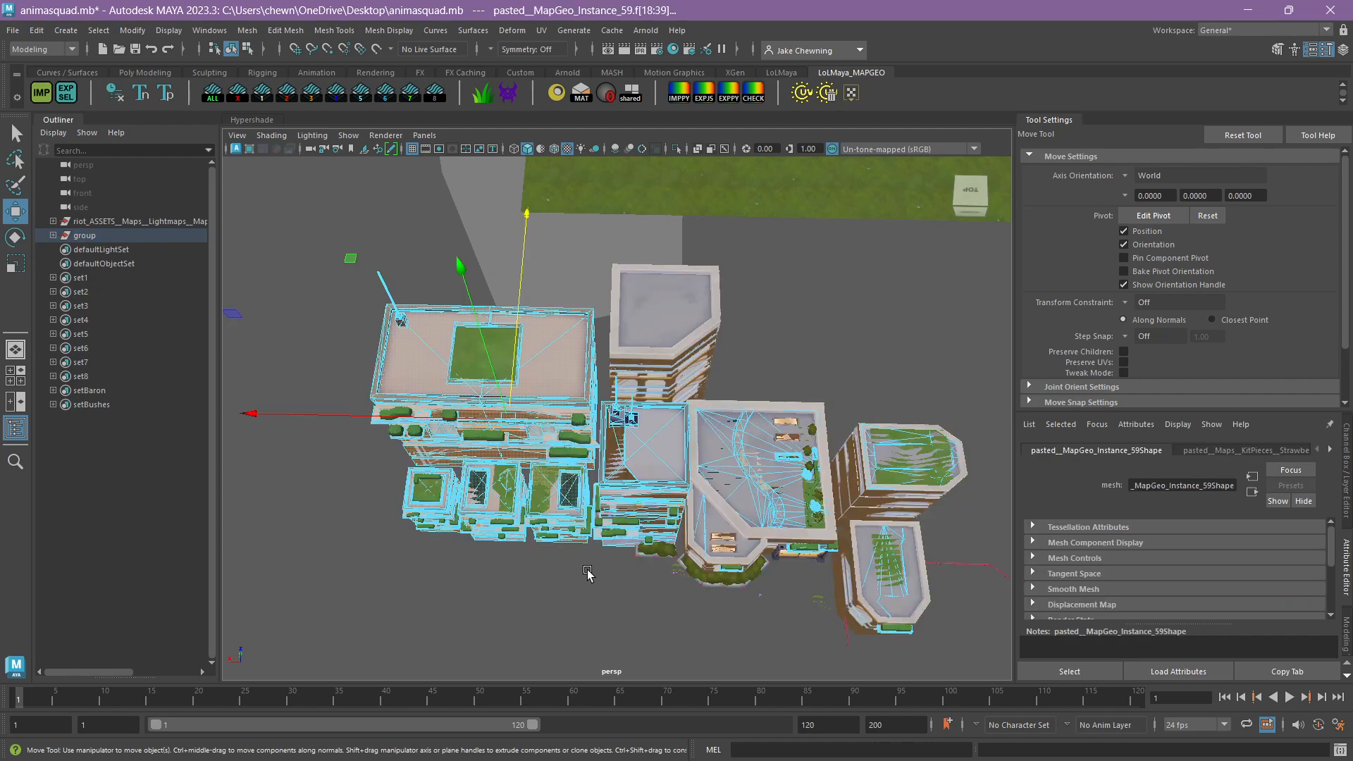
{"action": "key", "text": "Delete"}
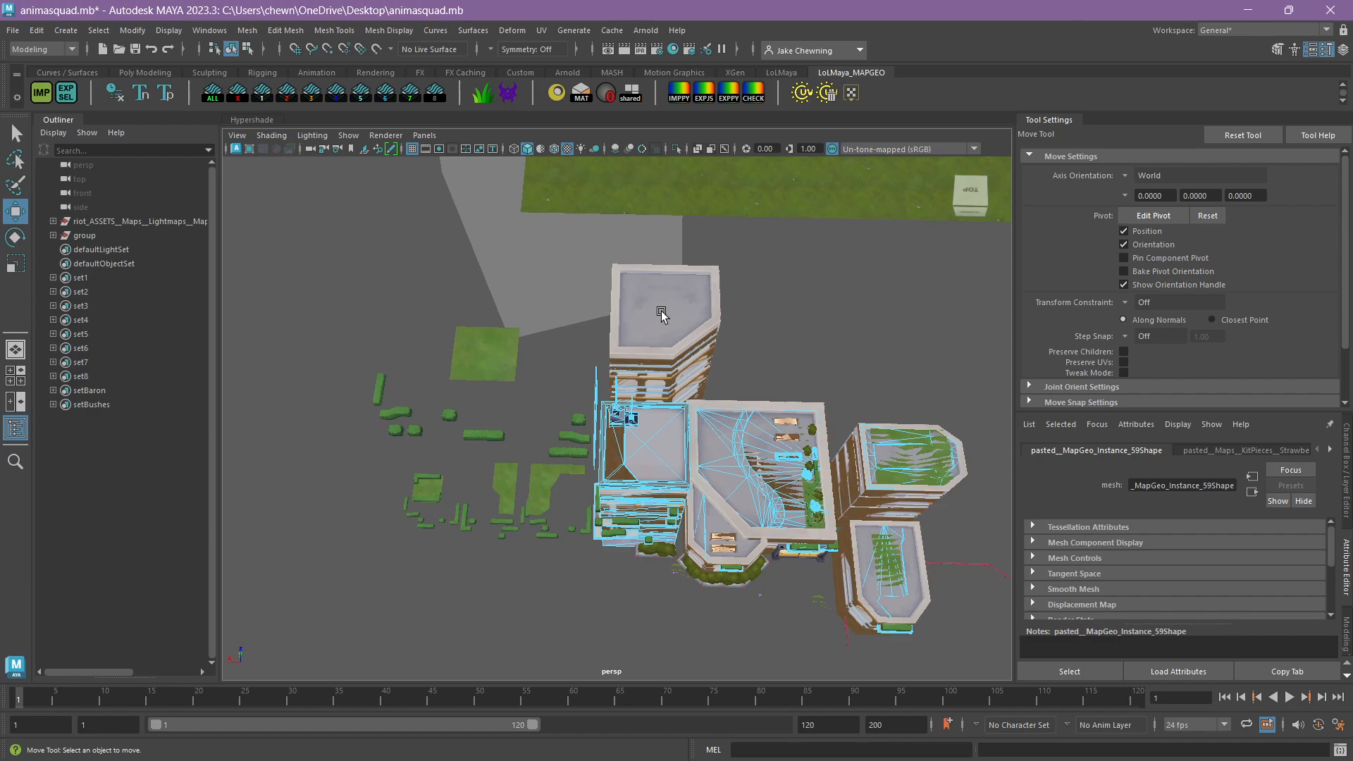
{"action": "left_click_drag", "start_coordinate": [655, 410], "coordinate": [649, 441], "text": "alt"}
{"action": "middle_click_drag", "start_coordinate": [649, 442], "coordinate": [638, 238], "text": "alt"}
{"action": "left_click_drag", "start_coordinate": [430, 249], "coordinate": [630, 566]}
{"action": "key", "text": "Delete"}
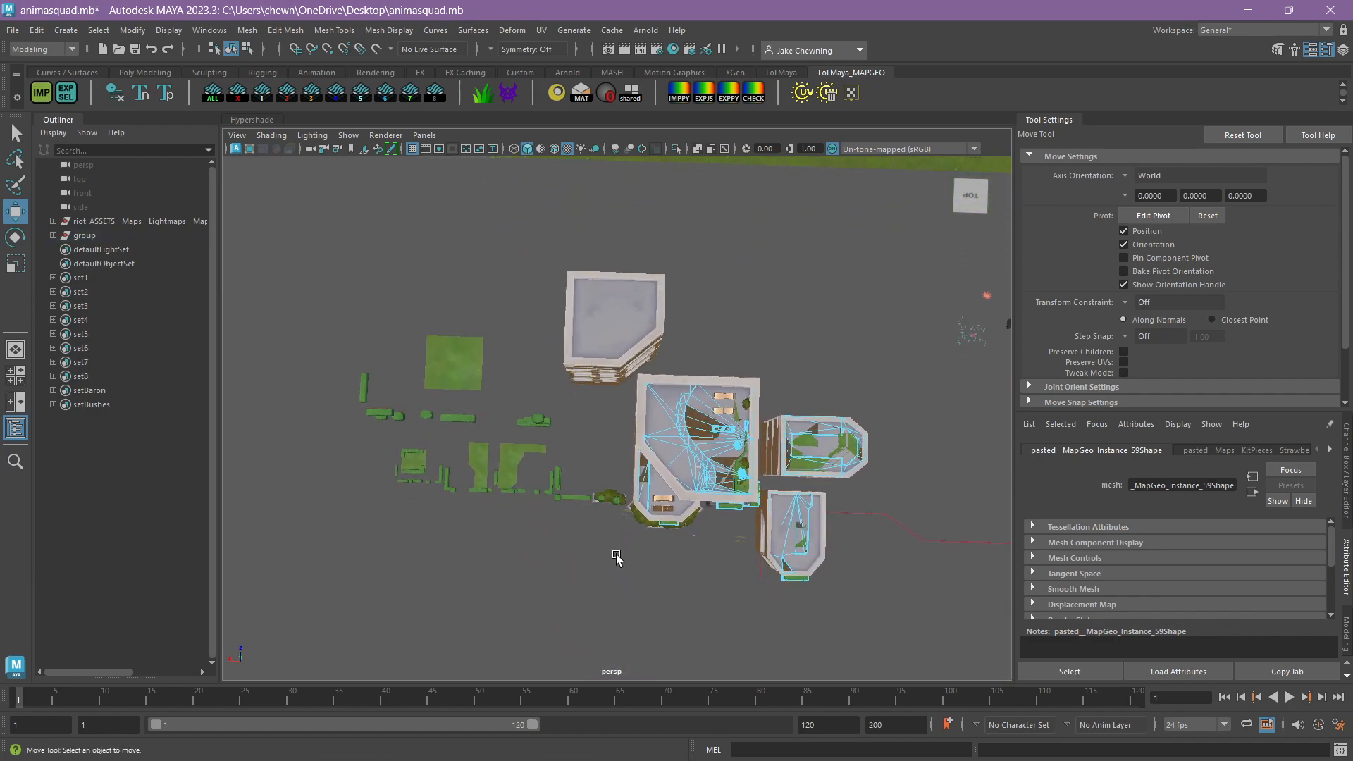
Delete the two adjacent irregular grass patches left over from the removed wide building.
{"action": "left_click", "coordinate": [501, 456]}
{"action": "right_click_drag", "start_coordinate": [501, 450], "coordinate": [501, 398]}
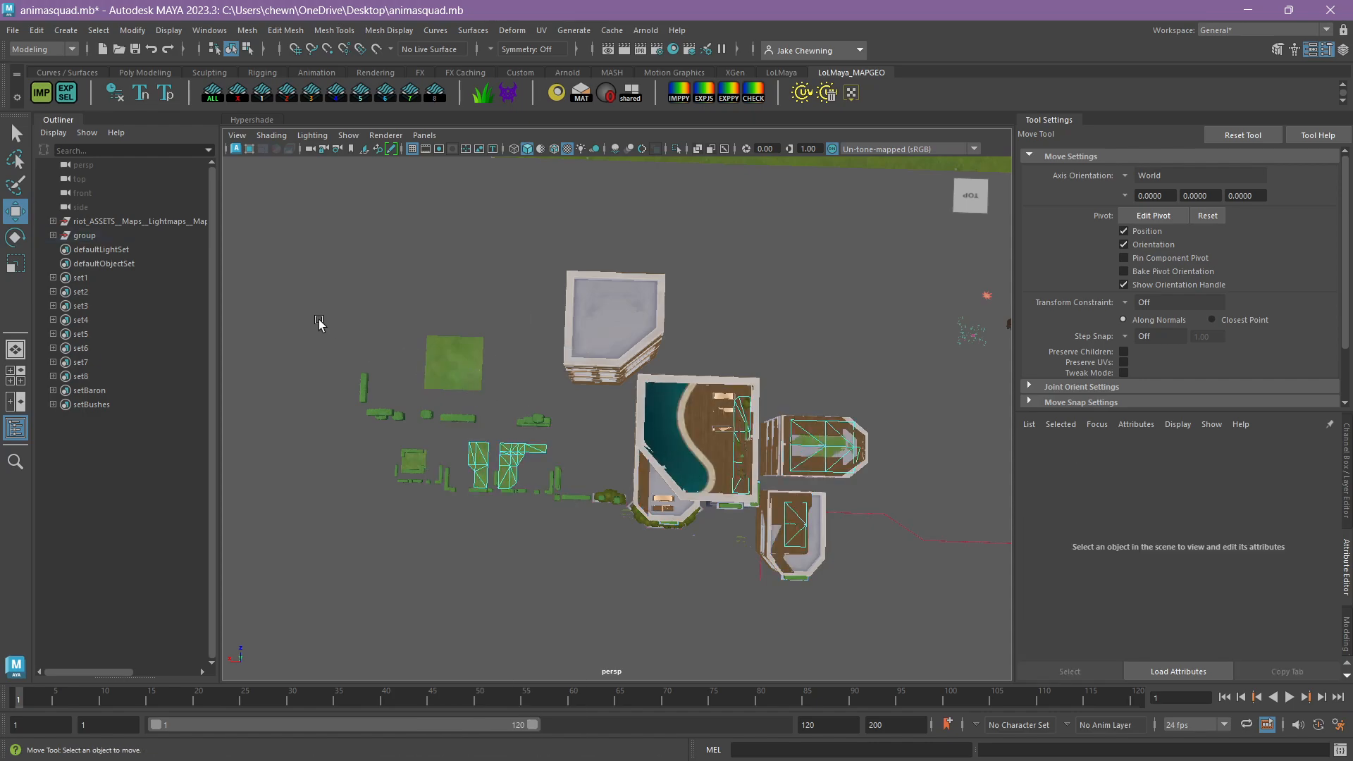
{"action": "left_click_drag", "start_coordinate": [317, 321], "coordinate": [576, 562]}
{"action": "key", "text": "Delete"}
Delete the leftover square lawns and hedge faces, plus the planter strip by the lower octagonal building.
{"action": "left_click", "coordinate": [449, 373]}
{"action": "right_click_drag", "start_coordinate": [450, 358], "coordinate": [453, 396]}
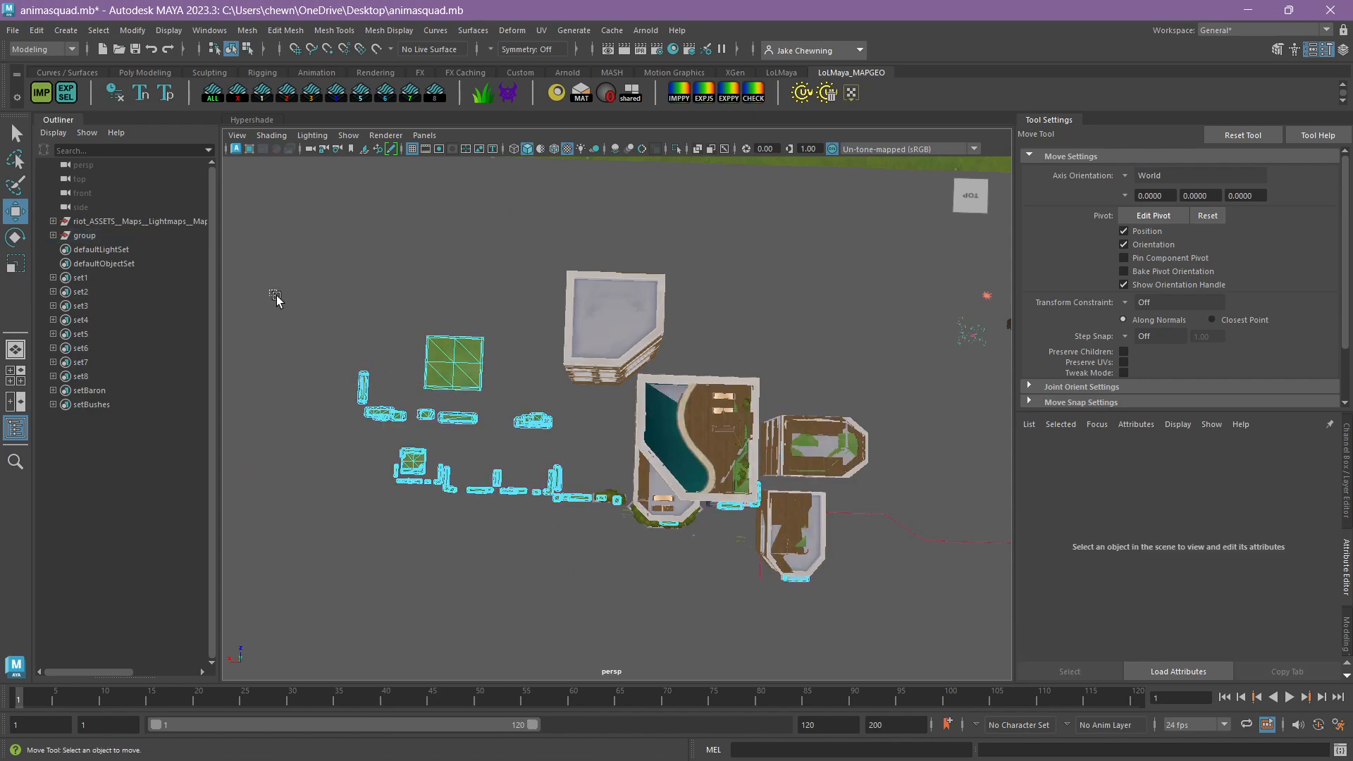
{"action": "left_click_drag", "start_coordinate": [270, 291], "coordinate": [675, 487]}
{"action": "key", "text": "Delete"}
{"action": "middle_click_drag", "start_coordinate": [686, 530], "coordinate": [712, 507], "text": "alt"}
{"action": "scroll", "coordinate": [713, 515], "scroll_direction": "up", "scroll_amount": 3}
{"action": "left_click_drag", "start_coordinate": [727, 568], "coordinate": [559, 465]}
{"action": "key", "text": "F8"}
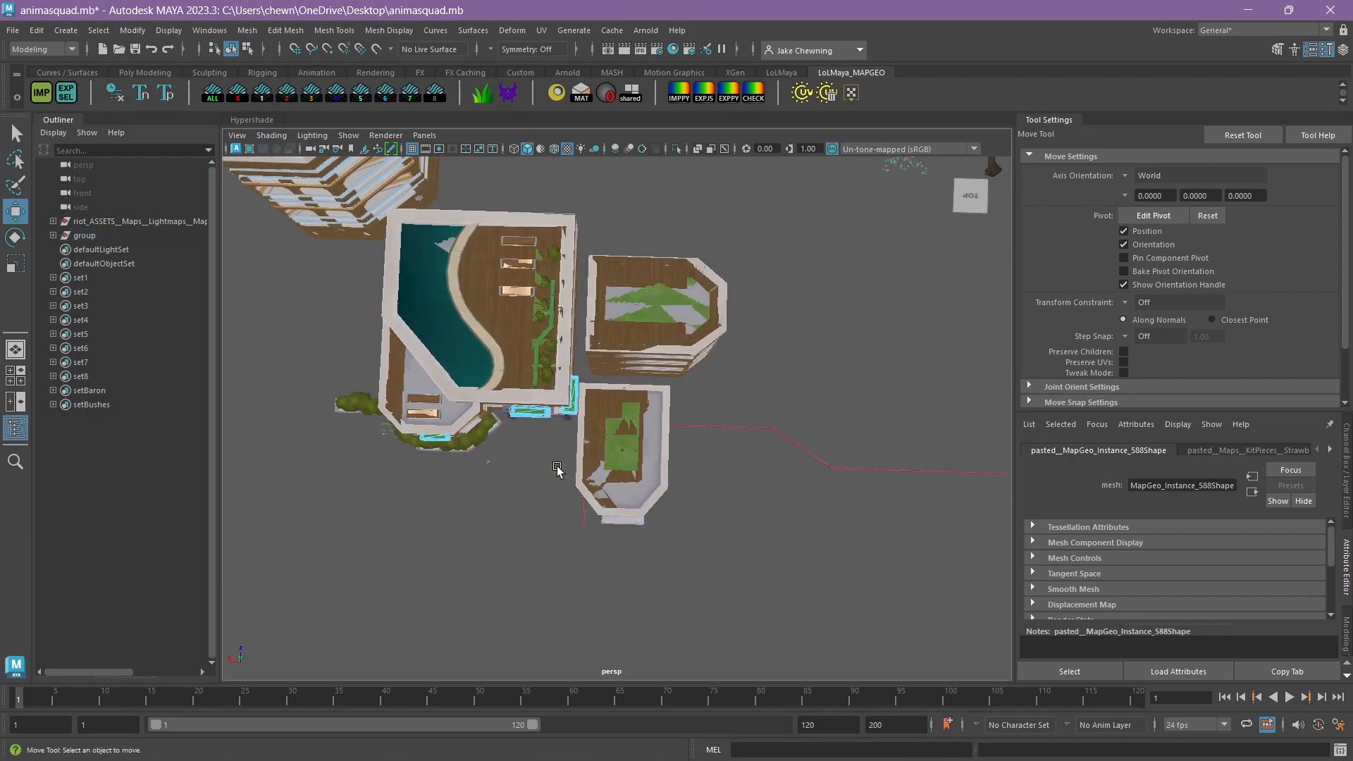
Delete the wall and roof-rim faces of the lower small octagonal building beside the pool building, including the leftover wall sliver.
{"action": "left_click", "coordinate": [631, 451]}
{"action": "right_click_drag", "start_coordinate": [630, 472], "coordinate": [708, 540]}
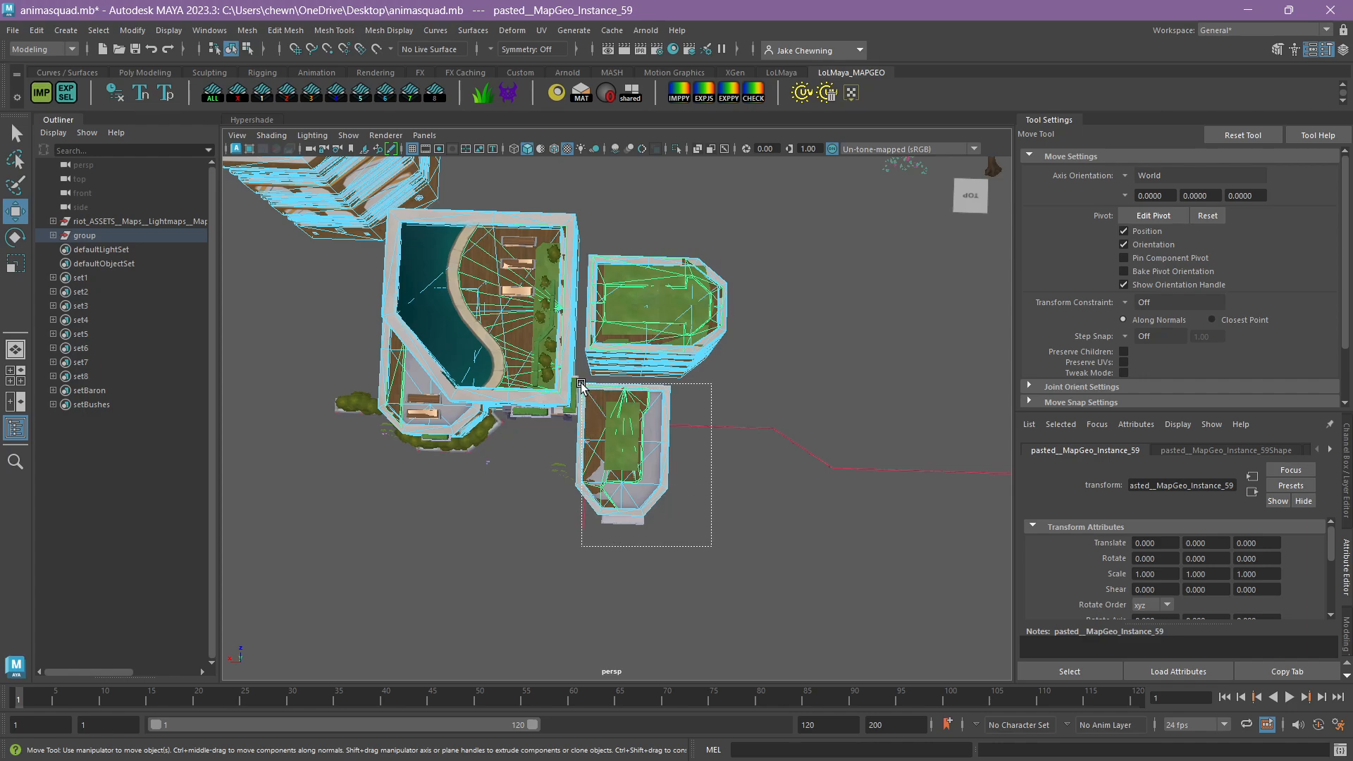
{"action": "left_click_drag", "start_coordinate": [580, 384], "coordinate": [580, 383]}
{"action": "key", "text": "Delete"}
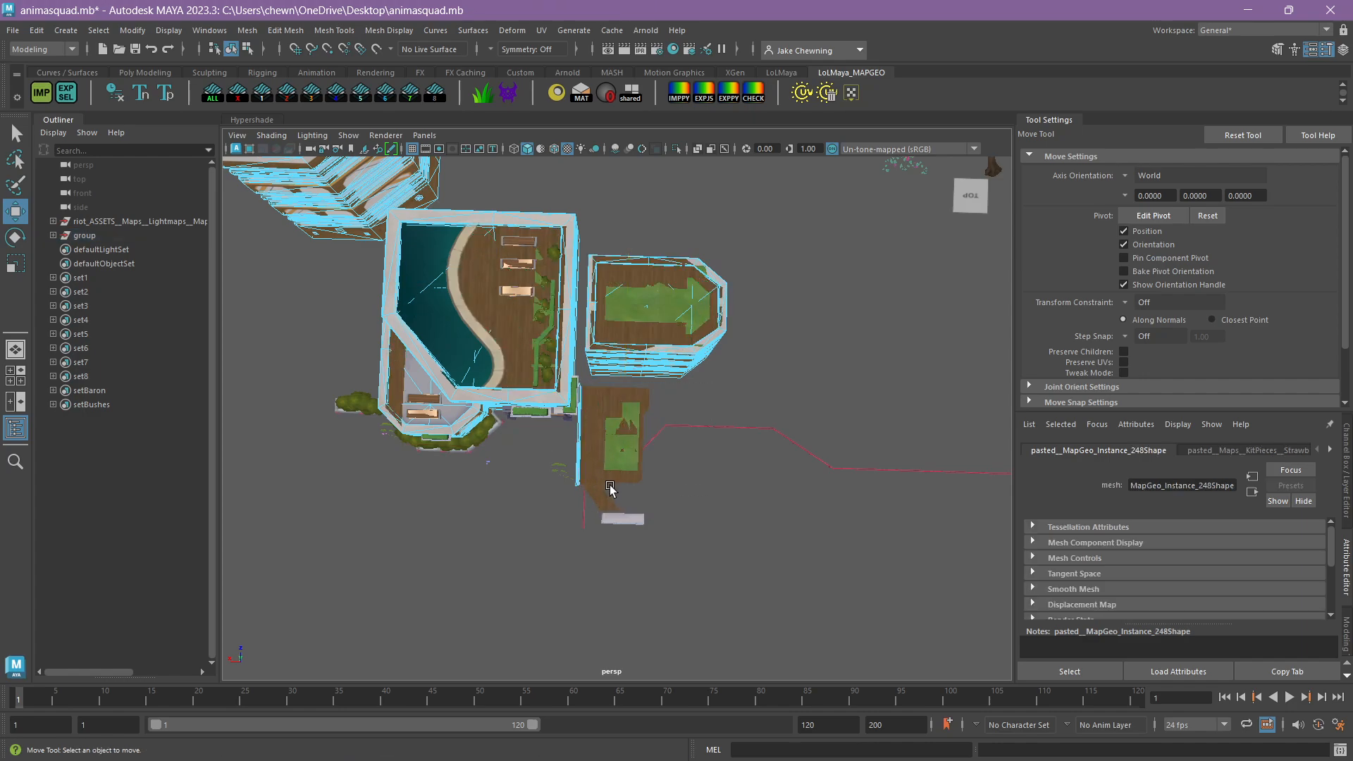
{"action": "scroll", "coordinate": [610, 488], "scroll_direction": "up", "scroll_amount": 5}
{"action": "left_click_drag", "start_coordinate": [685, 519], "coordinate": [634, 422]}
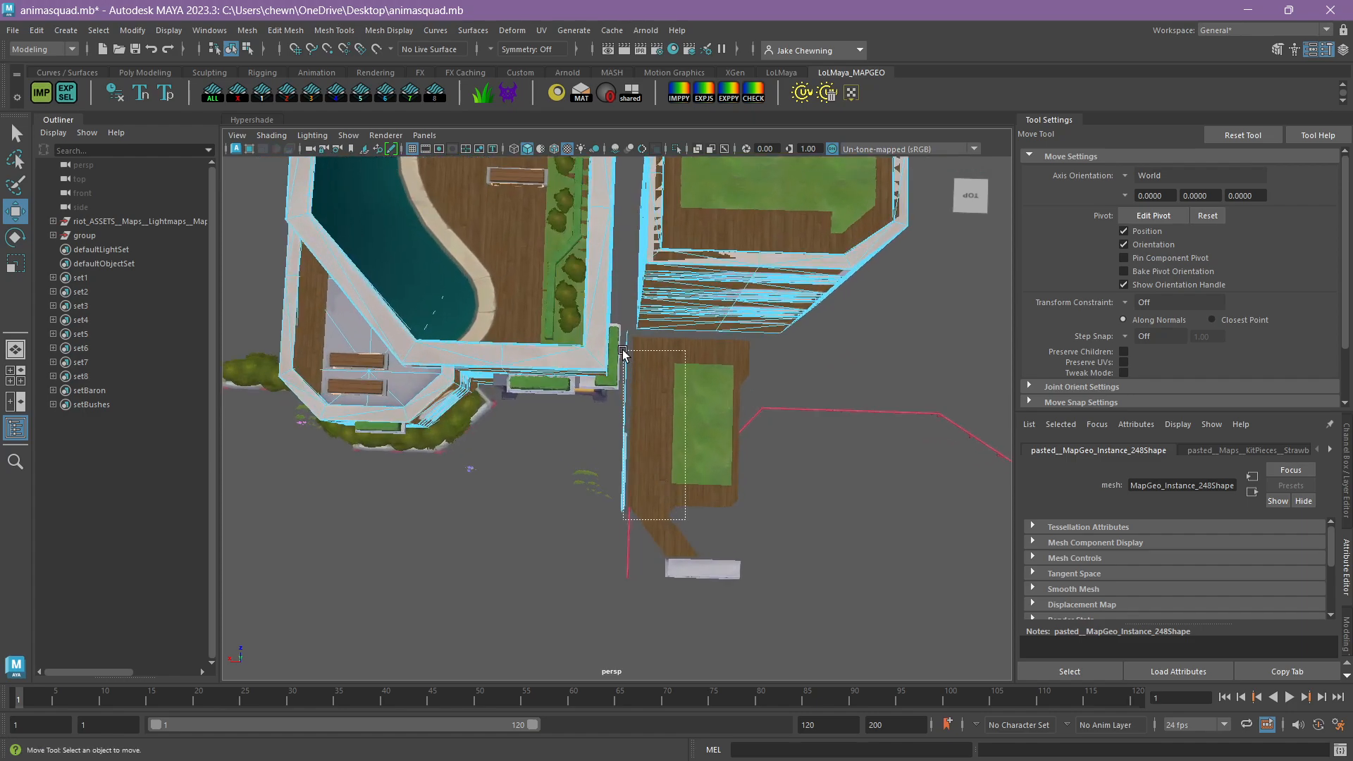
{"action": "left_click_drag", "start_coordinate": [623, 350], "coordinate": [620, 344]}
{"action": "key", "text": "Delete"}
Delete the wall and roof-rim faces of the upper small octagonal building beside the pool building.
{"action": "scroll", "coordinate": [666, 378], "scroll_direction": "down", "scroll_amount": 5}
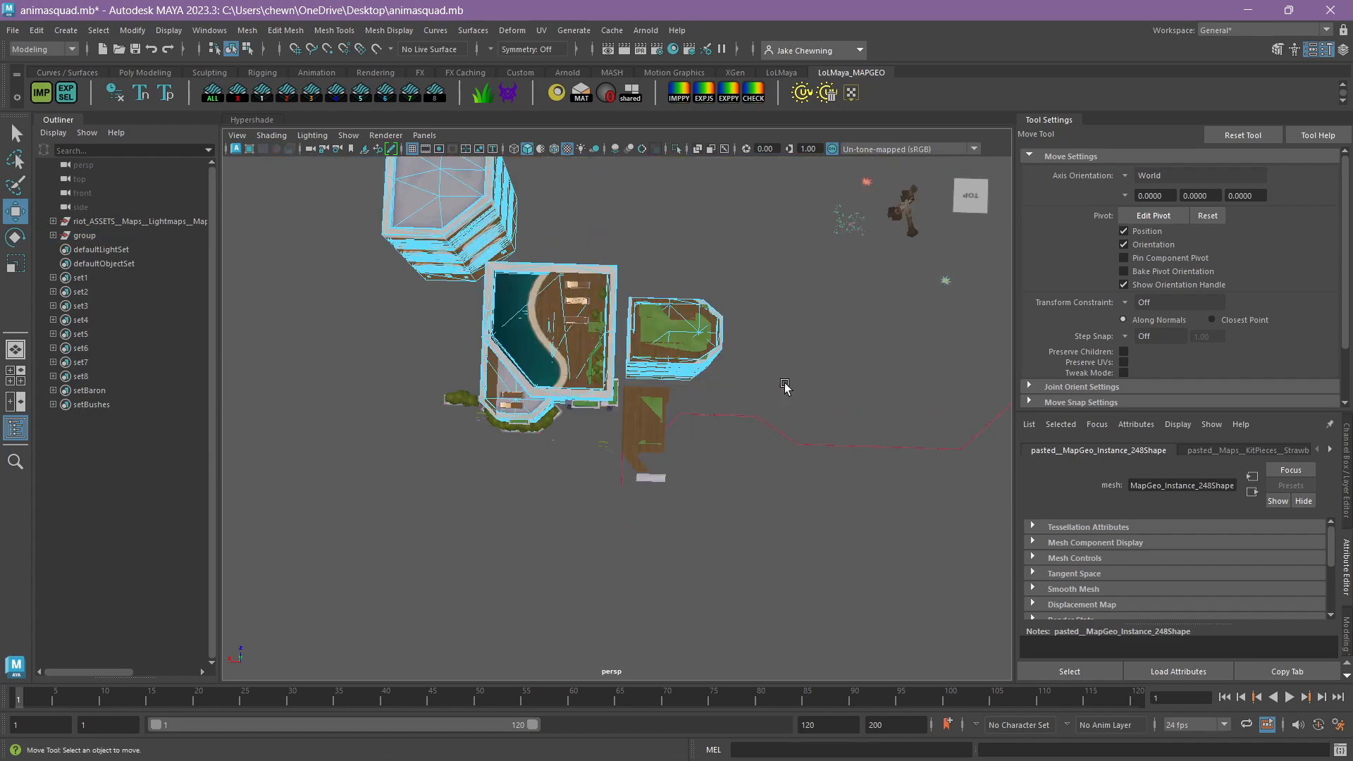
{"action": "left_click_drag", "start_coordinate": [635, 284], "coordinate": [623, 292]}
{"action": "key", "text": "Delete"}
{"action": "key", "text": "Delete"}
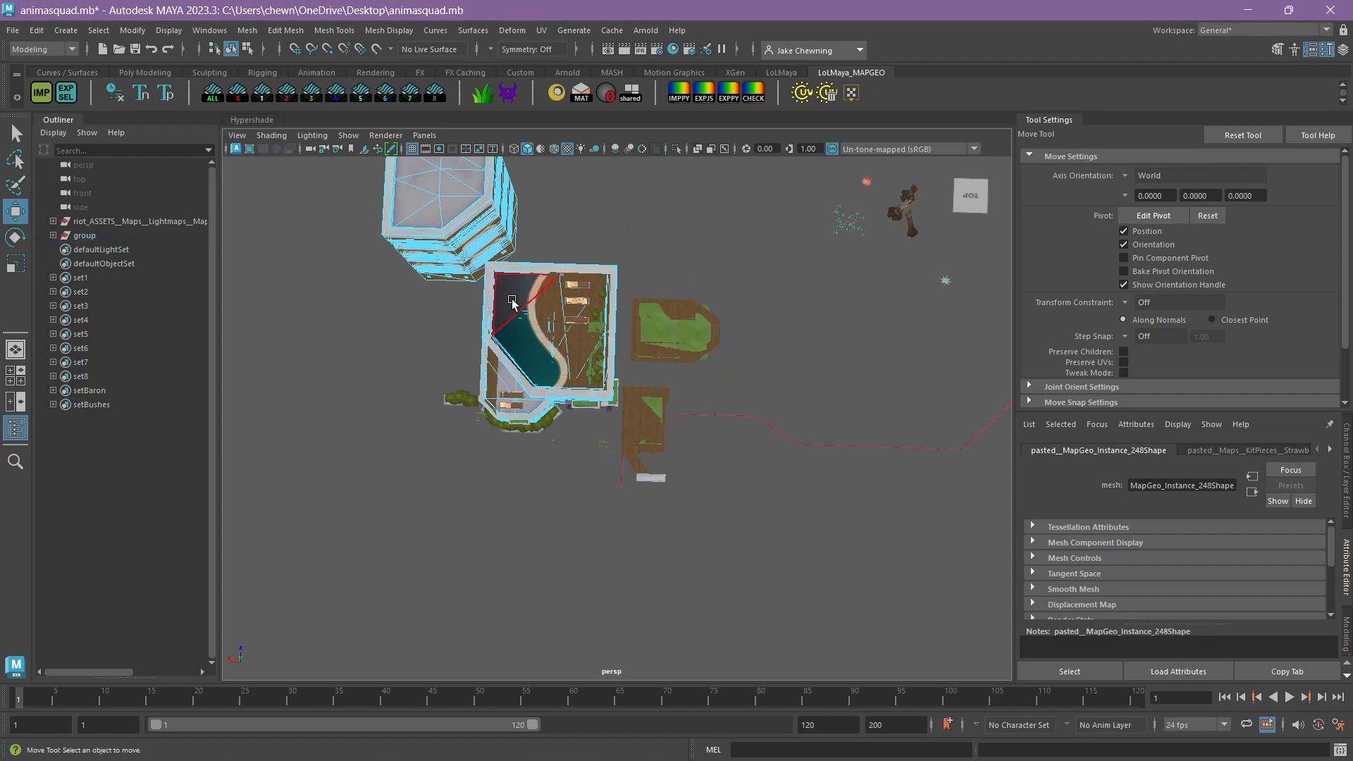
Delete the faces of the separate cut-corner tower behind the rooftop-pool building.
{"action": "middle_click_drag", "start_coordinate": [512, 303], "coordinate": [584, 402], "text": "alt"}
{"action": "left_click_drag", "start_coordinate": [638, 383], "coordinate": [694, 416]}
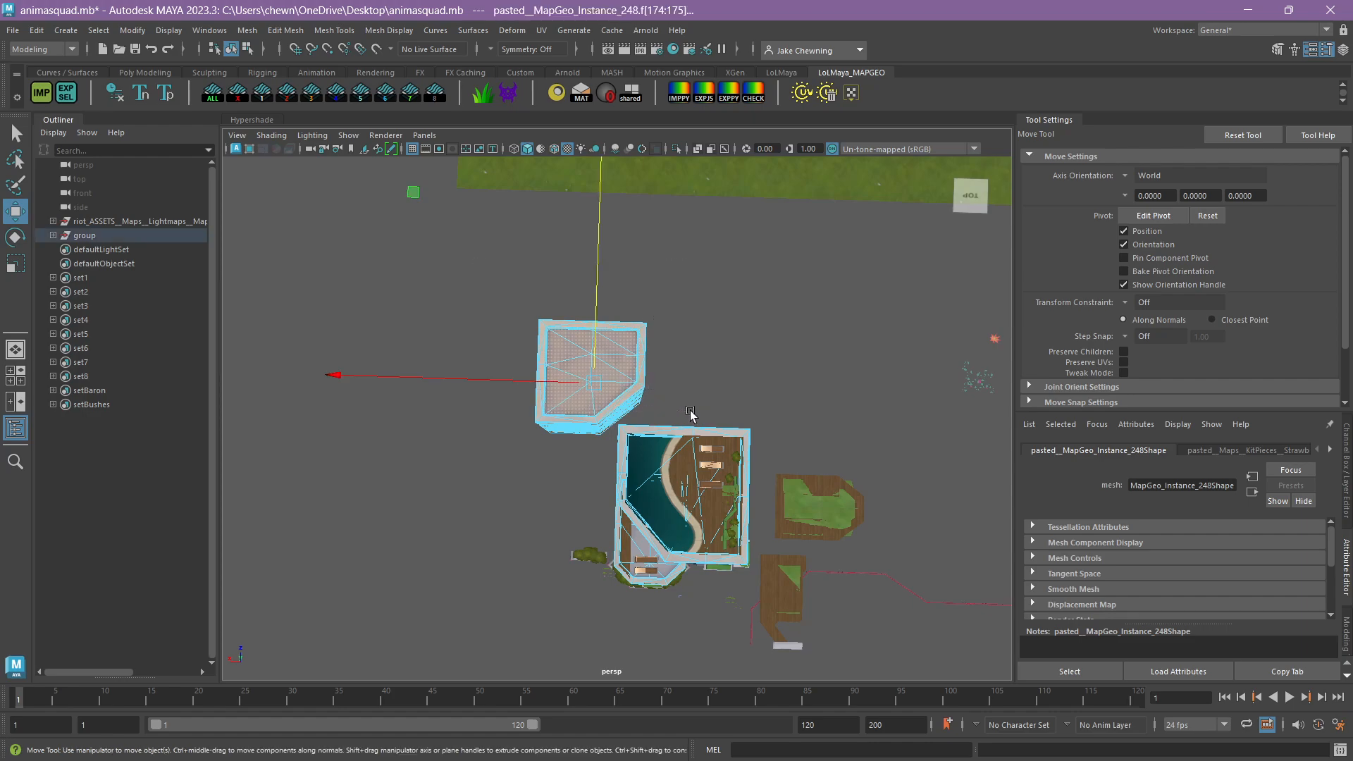
{"action": "key", "text": "Delete"}
{"action": "left_click_drag", "start_coordinate": [570, 465], "coordinate": [603, 481]}
{"action": "key", "text": "Delete"}
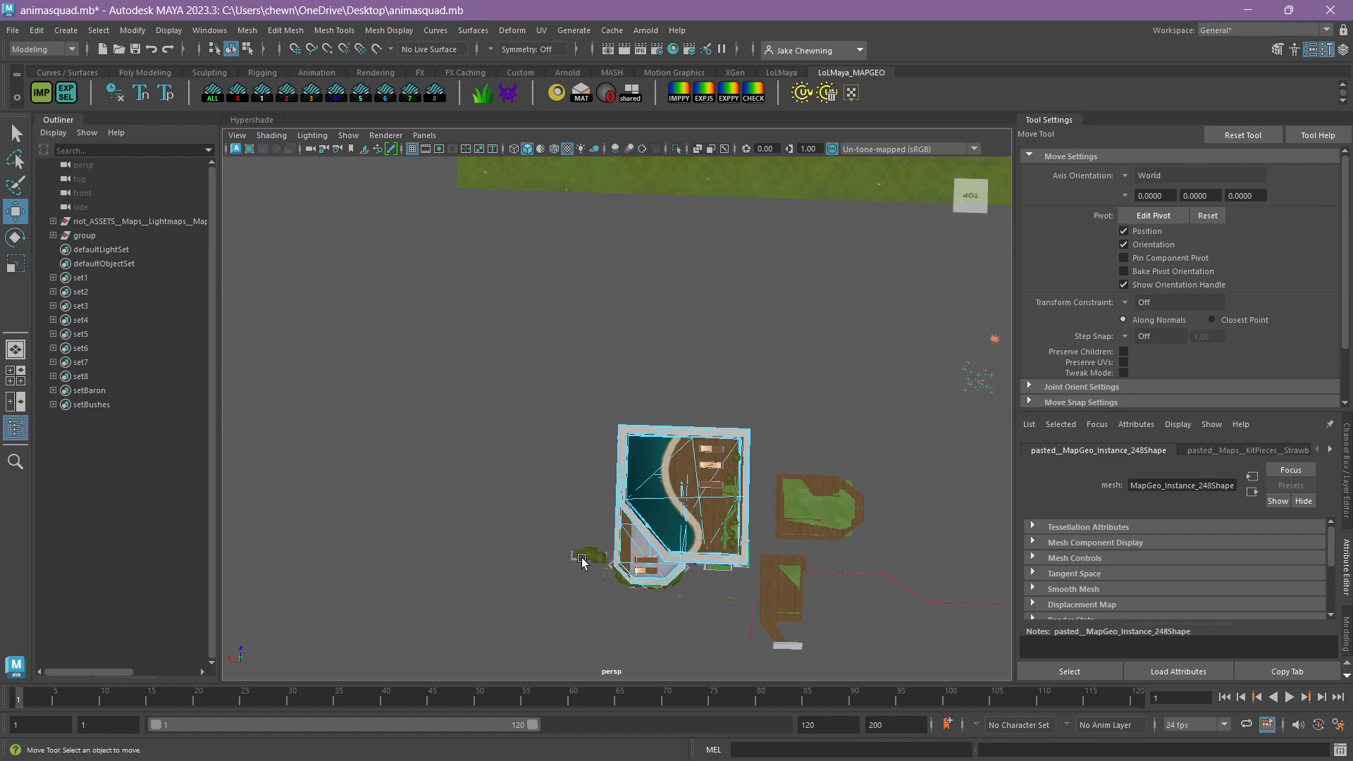
Delete the roof lawn faces left from the two small octagonal buildings.
{"action": "middle_click_drag", "start_coordinate": [597, 560], "coordinate": [499, 478], "text": "alt"}
{"action": "scroll", "coordinate": [634, 547], "scroll_direction": "up", "scroll_amount": 2}
{"action": "left_click", "coordinate": [703, 518]}
{"action": "middle_click_drag", "start_coordinate": [758, 584], "coordinate": [671, 477], "text": "alt"}
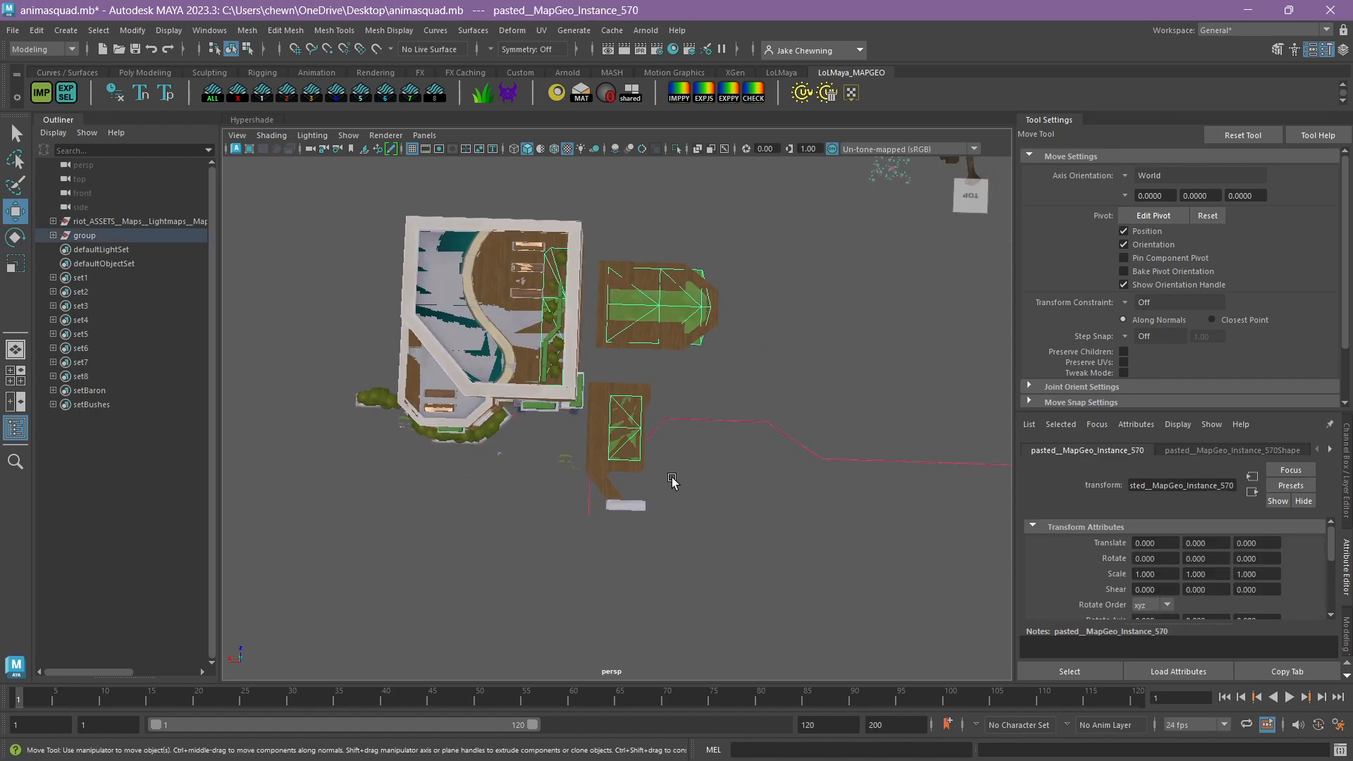
{"action": "left_click", "coordinate": [658, 348]}
{"action": "left_click_drag", "start_coordinate": [797, 499], "coordinate": [604, 247]}
{"action": "key", "text": "Delete"}
Delete the wooden roof-deck faces left from the two small octagonal buildings.
{"action": "left_click", "coordinate": [632, 419]}
{"action": "right_click_drag", "start_coordinate": [624, 394], "coordinate": [624, 451]}
{"action": "left_click_drag", "start_coordinate": [783, 570], "coordinate": [599, 236]}
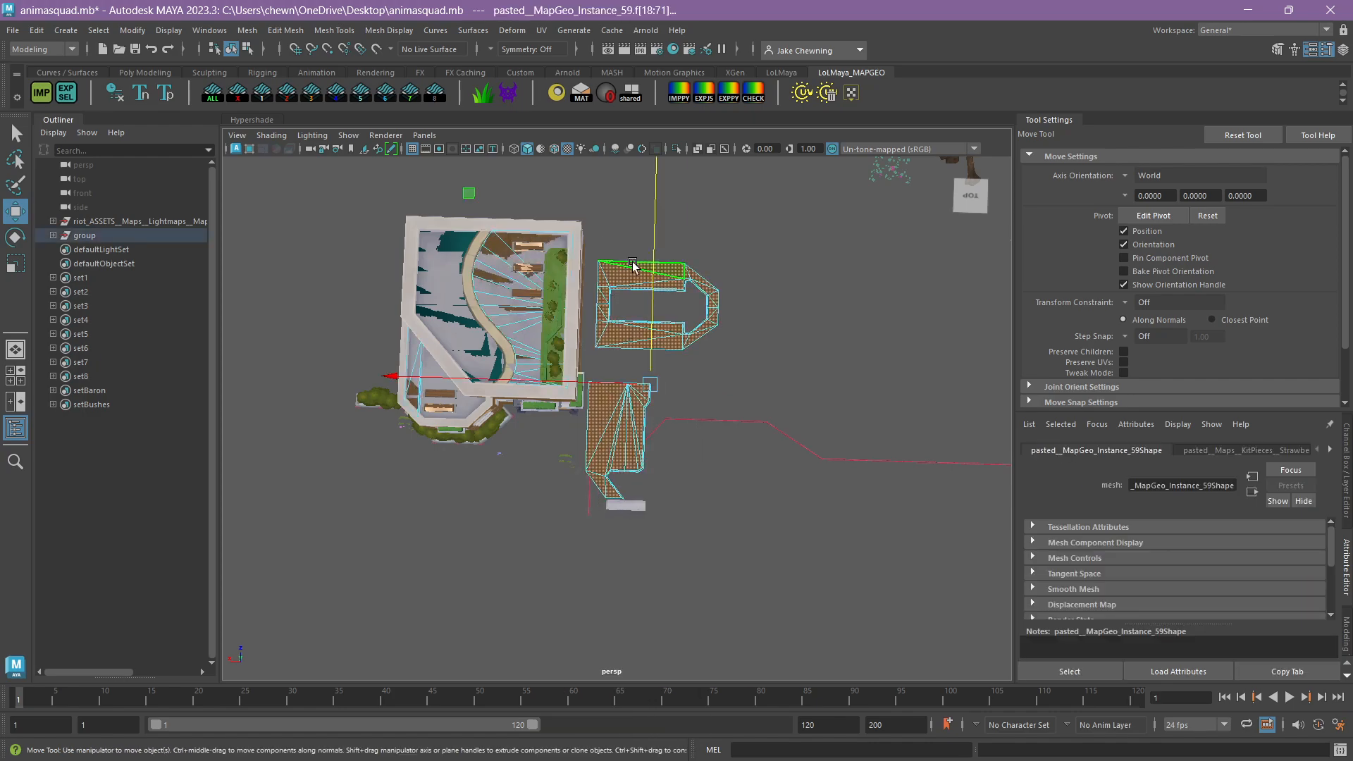
{"action": "key", "text": "Delete"}
{"action": "middle_click_drag", "start_coordinate": [571, 395], "coordinate": [627, 437], "text": "alt"}
{"action": "left_click_drag", "start_coordinate": [627, 437], "coordinate": [637, 381], "text": "alt"}
{"action": "scroll", "coordinate": [637, 381], "scroll_direction": "down", "scroll_amount": 5}
{"action": "scroll", "coordinate": [624, 392], "scroll_direction": "up", "scroll_amount": 4}
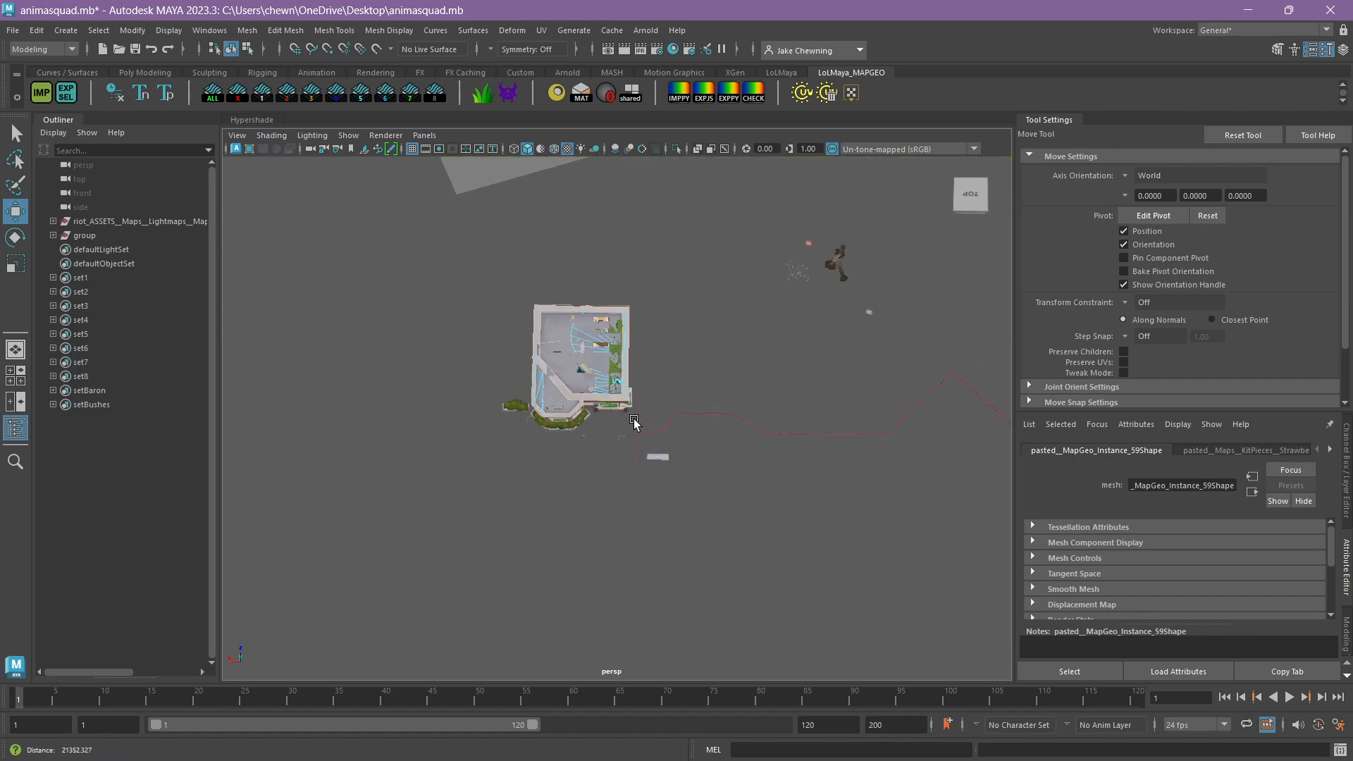
Clear the selection and leave face selection on the remaining meshes.
{"action": "left_click", "coordinate": [627, 455]}
{"action": "key", "text": "ctrl+z"}
{"action": "key", "text": "ctrl+z"}
{"action": "key", "text": "ctrl+z"}
{"action": "key", "text": "ctrl+z"}
{"action": "key", "text": "ctrl+z"}
{"action": "key", "text": "ctrl+z"}
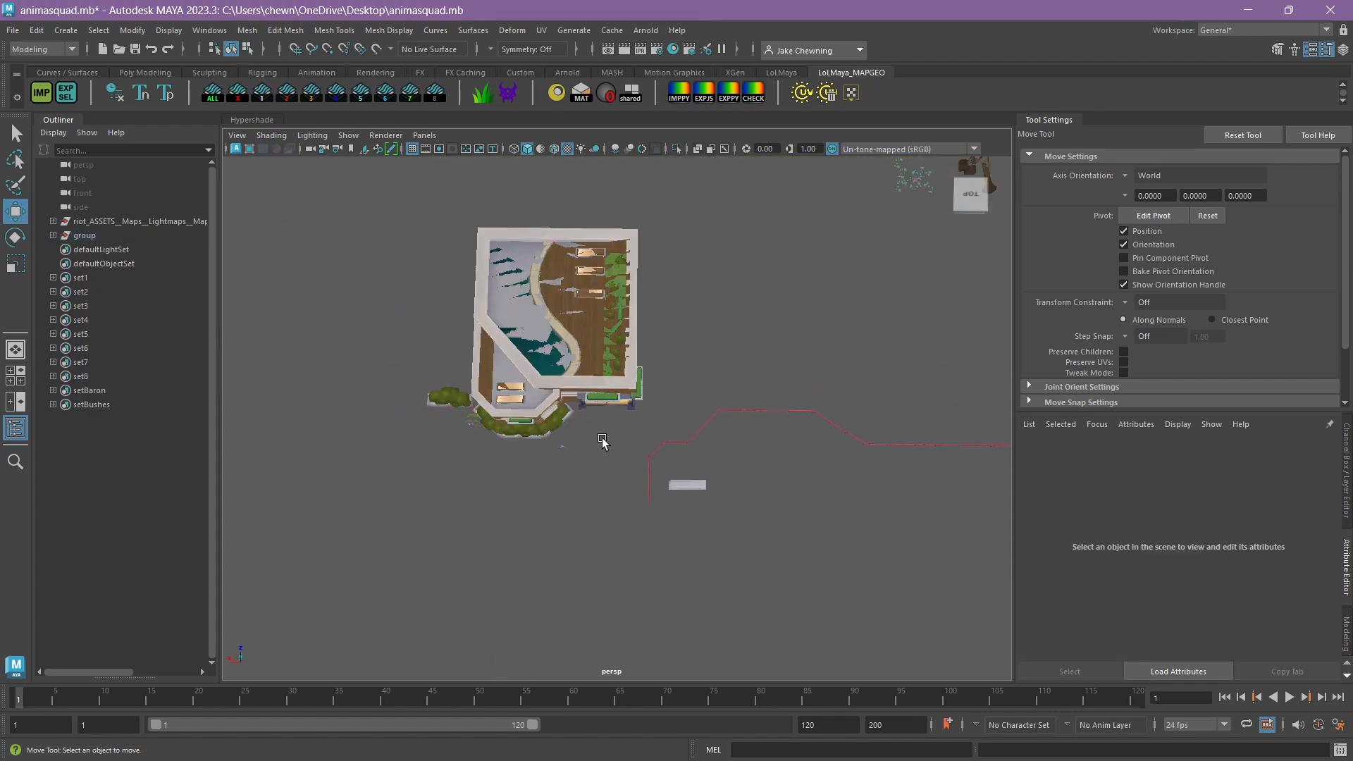
Put the rooftop-pool building's shell, pool, deck and loungers into face selection.
{"action": "middle_click_drag", "start_coordinate": [602, 438], "coordinate": [619, 461], "text": "alt"}
{"action": "scroll", "coordinate": [686, 468], "scroll_direction": "up", "scroll_amount": 5}
{"action": "middle_click_drag", "start_coordinate": [564, 426], "coordinate": [658, 454], "text": "alt"}
{"action": "scroll", "coordinate": [622, 438], "scroll_direction": "down", "scroll_amount": 2}
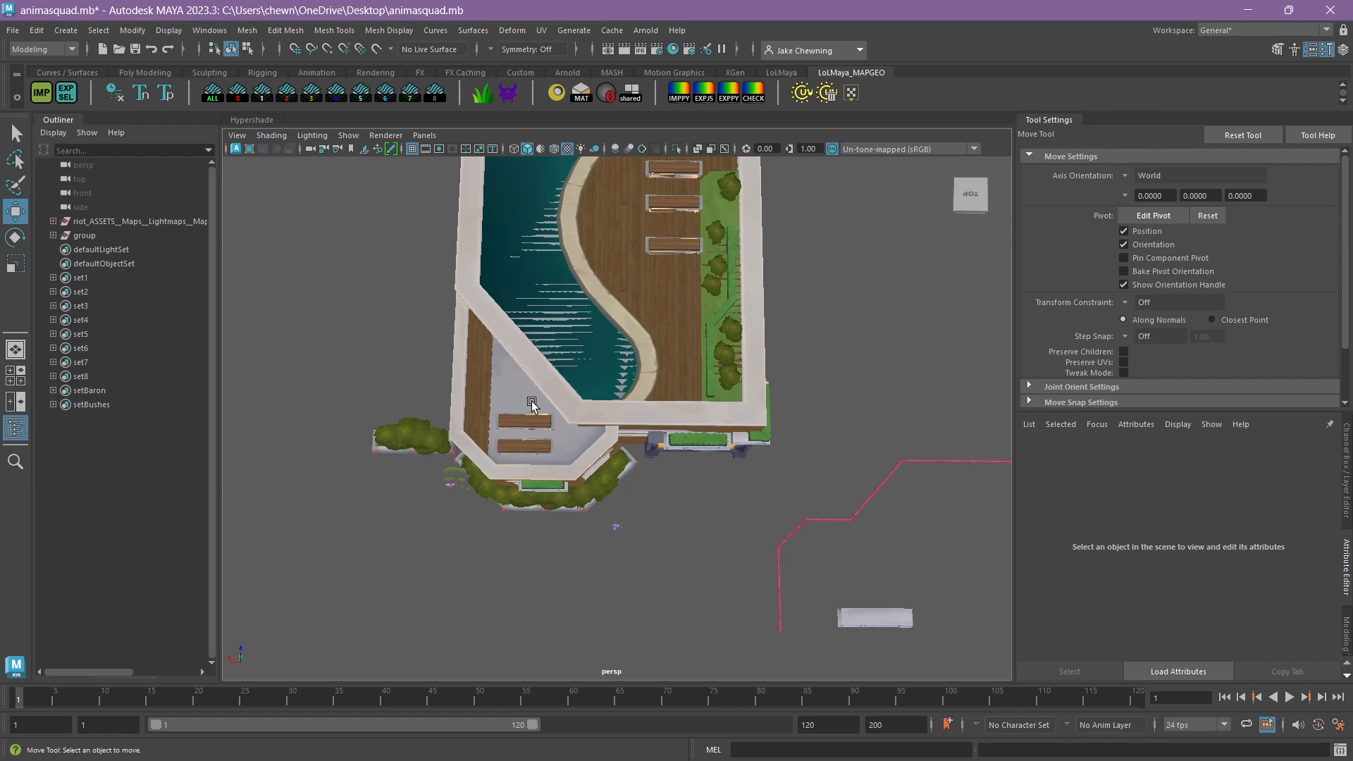
{"action": "right_click_drag", "start_coordinate": [561, 437], "coordinate": [561, 437]}
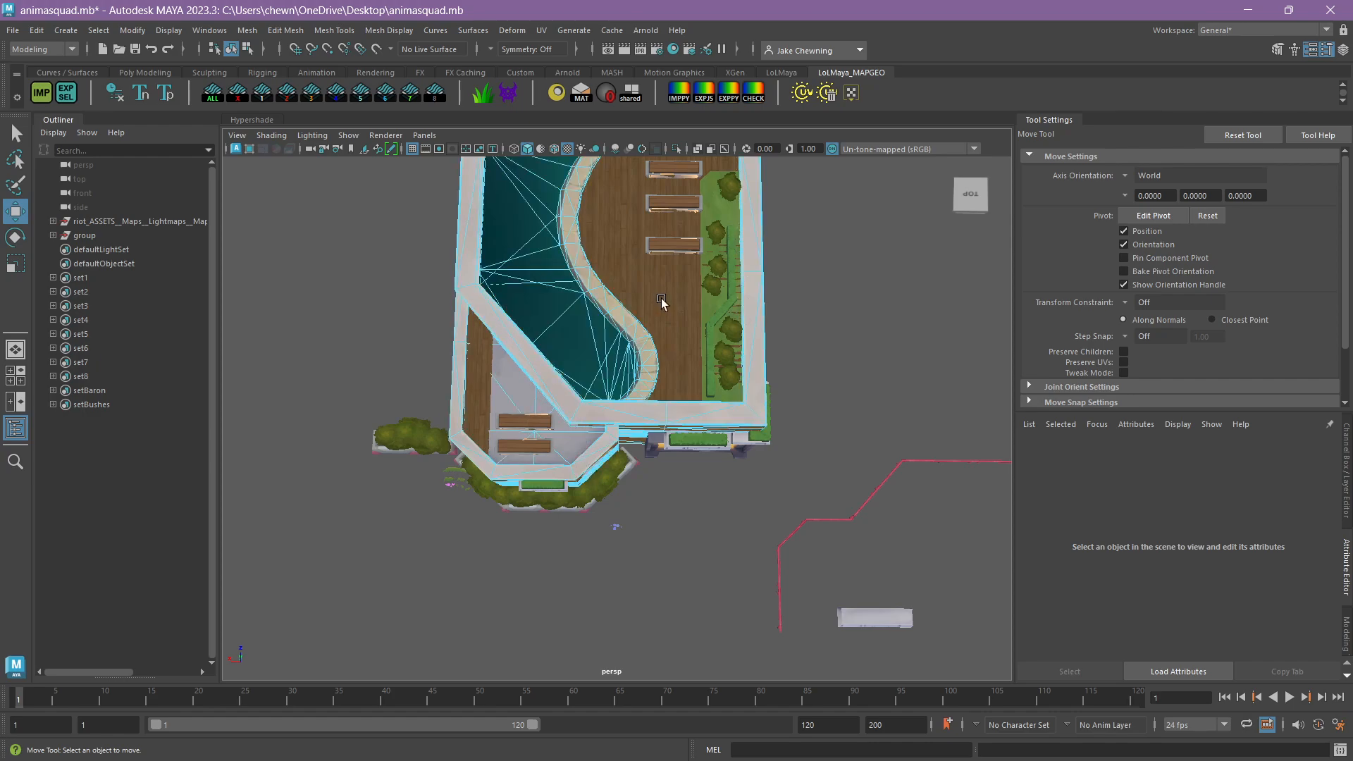
{"action": "middle_click_drag", "start_coordinate": [583, 294], "coordinate": [576, 400], "text": "alt"}
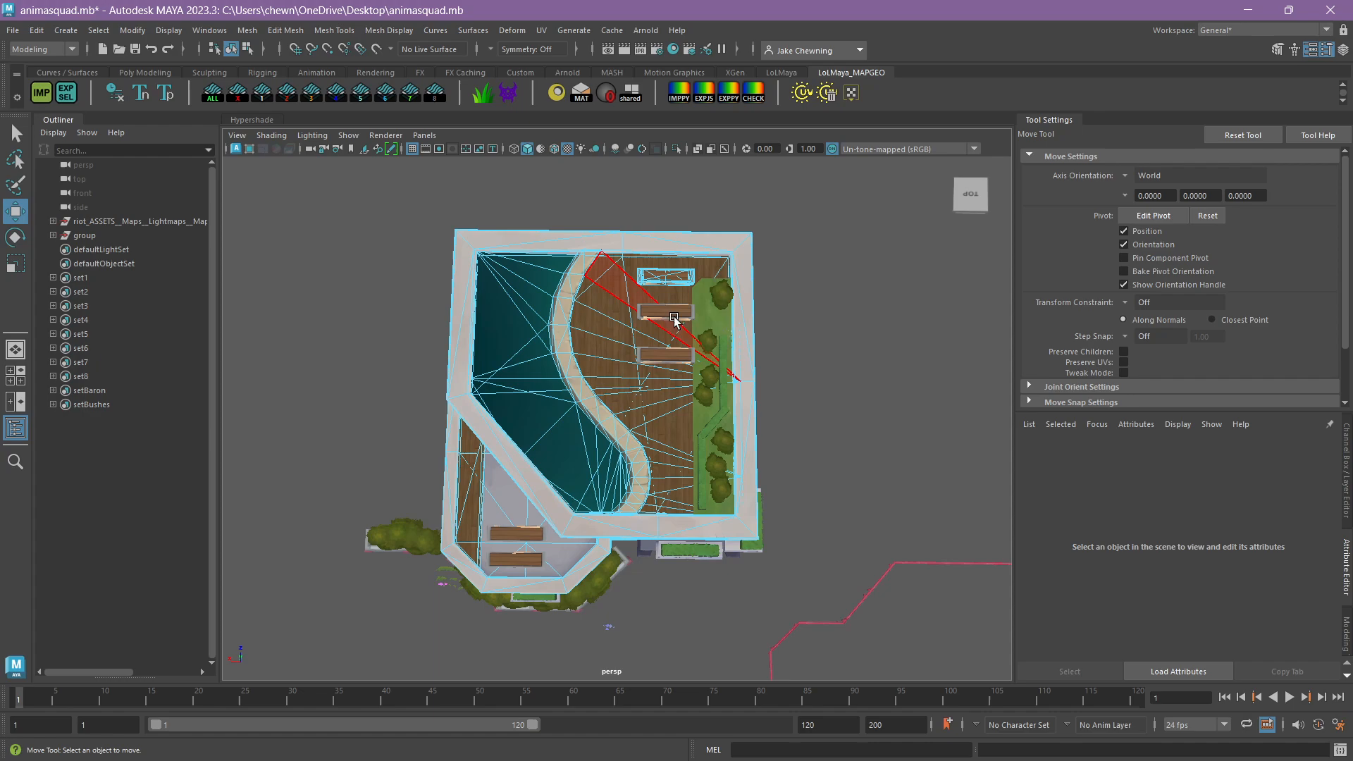
{"action": "right_click_drag", "start_coordinate": [671, 312], "coordinate": [672, 384]}
Add the rooftop shrubs, the window planters and the hedges around the pool building to the face selection.
{"action": "mouse_move", "coordinate": [720, 288]}
{"action": "right_mouse_down"}
{"action": "mouse_move", "coordinate": [710, 412]}
{"action": "mouse_move", "coordinate": [725, 499]}
{"action": "right_mouse_up"}
{"action": "right_click_drag", "start_coordinate": [721, 492], "coordinate": [724, 518]}
{"action": "mouse_move", "coordinate": [696, 546]}
{"action": "right_mouse_down"}
{"action": "mouse_move", "coordinate": [697, 574]}
{"action": "mouse_move", "coordinate": [649, 568]}
{"action": "right_mouse_up"}
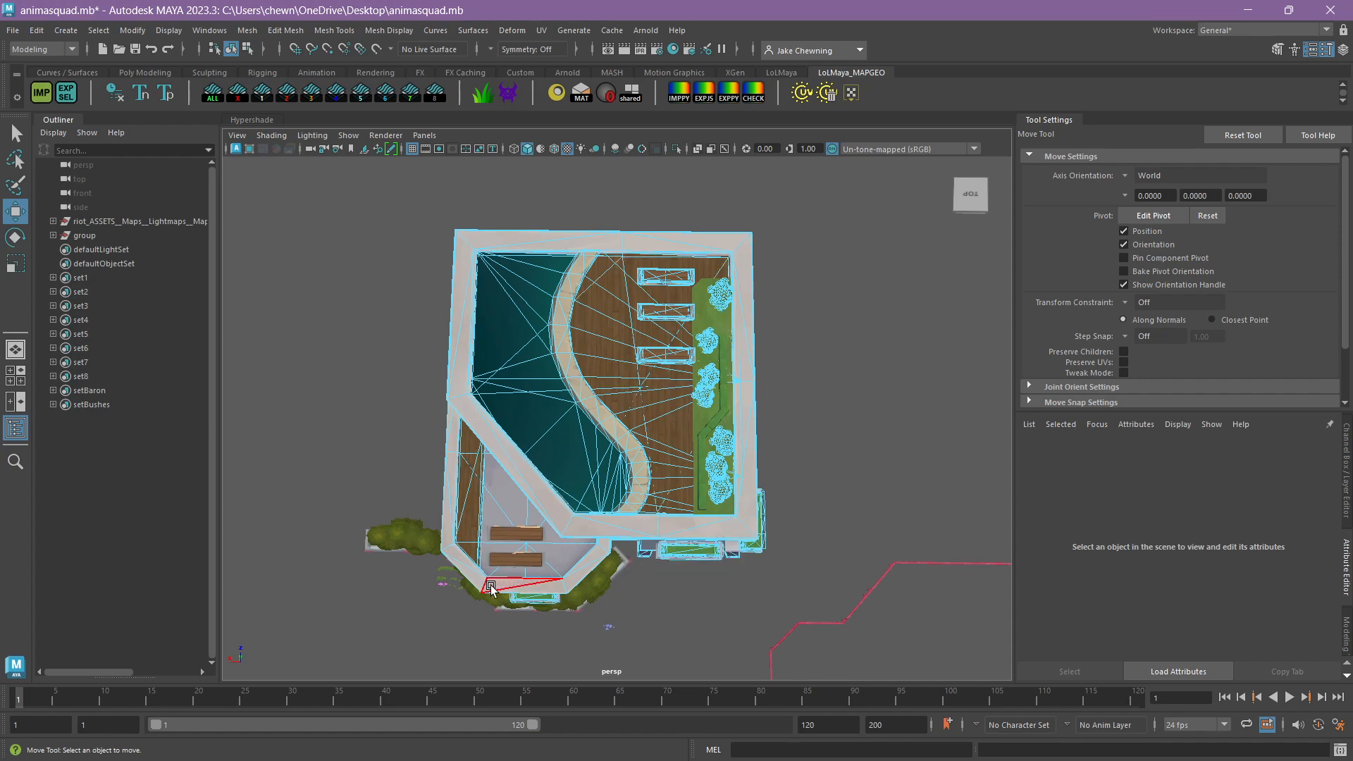
{"action": "right_click_drag", "start_coordinate": [583, 615], "coordinate": [584, 618]}
{"action": "right_click_drag", "start_coordinate": [511, 643], "coordinate": [511, 641]}
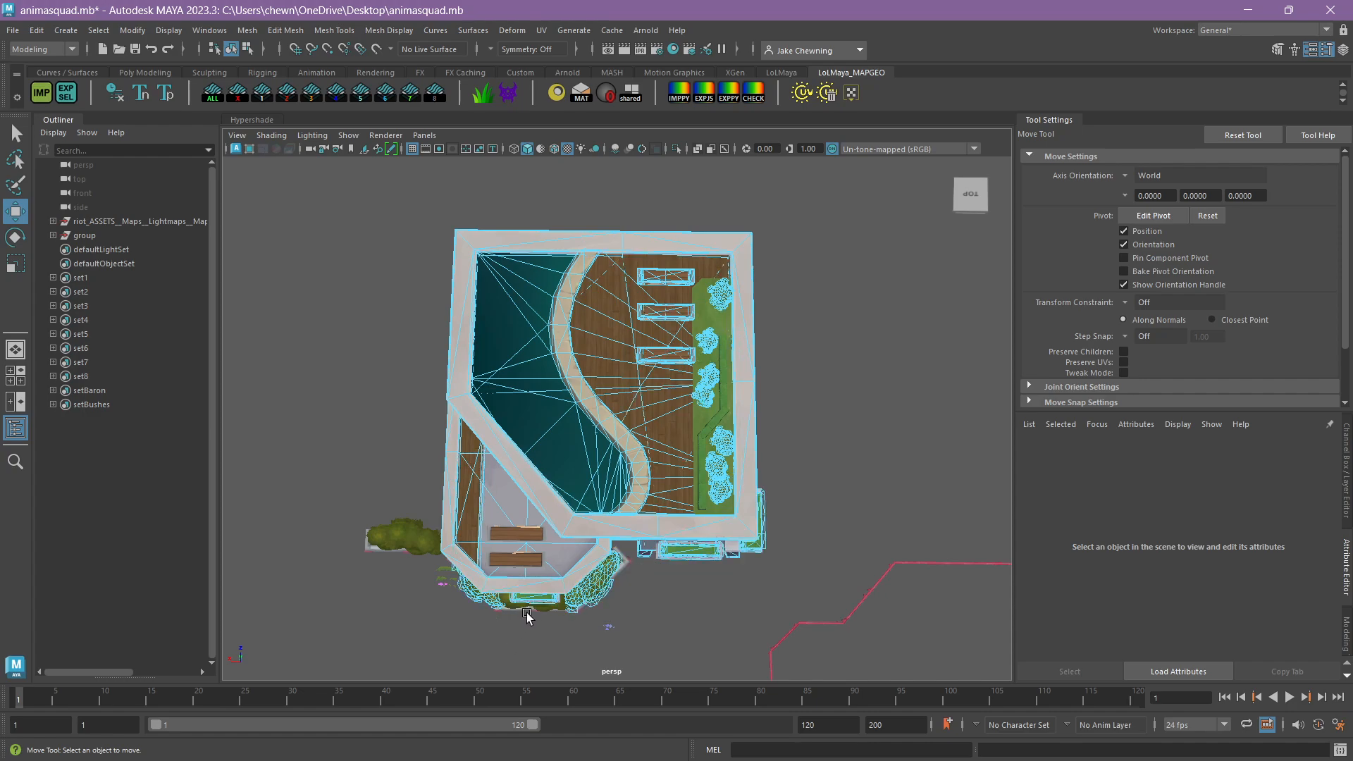
{"action": "right_click_drag", "start_coordinate": [401, 541], "coordinate": [380, 554]}
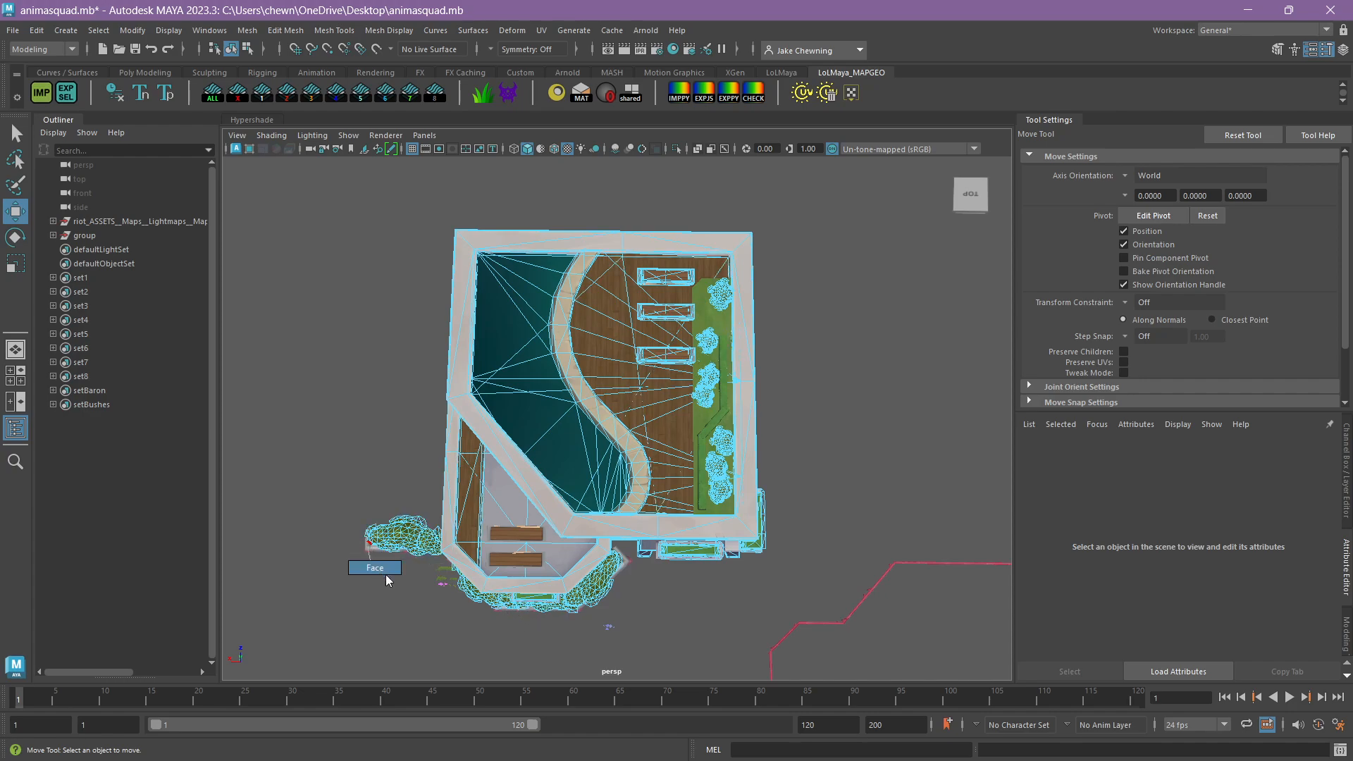
{"action": "middle_click_drag", "start_coordinate": [461, 662], "coordinate": [489, 505], "text": "alt"}
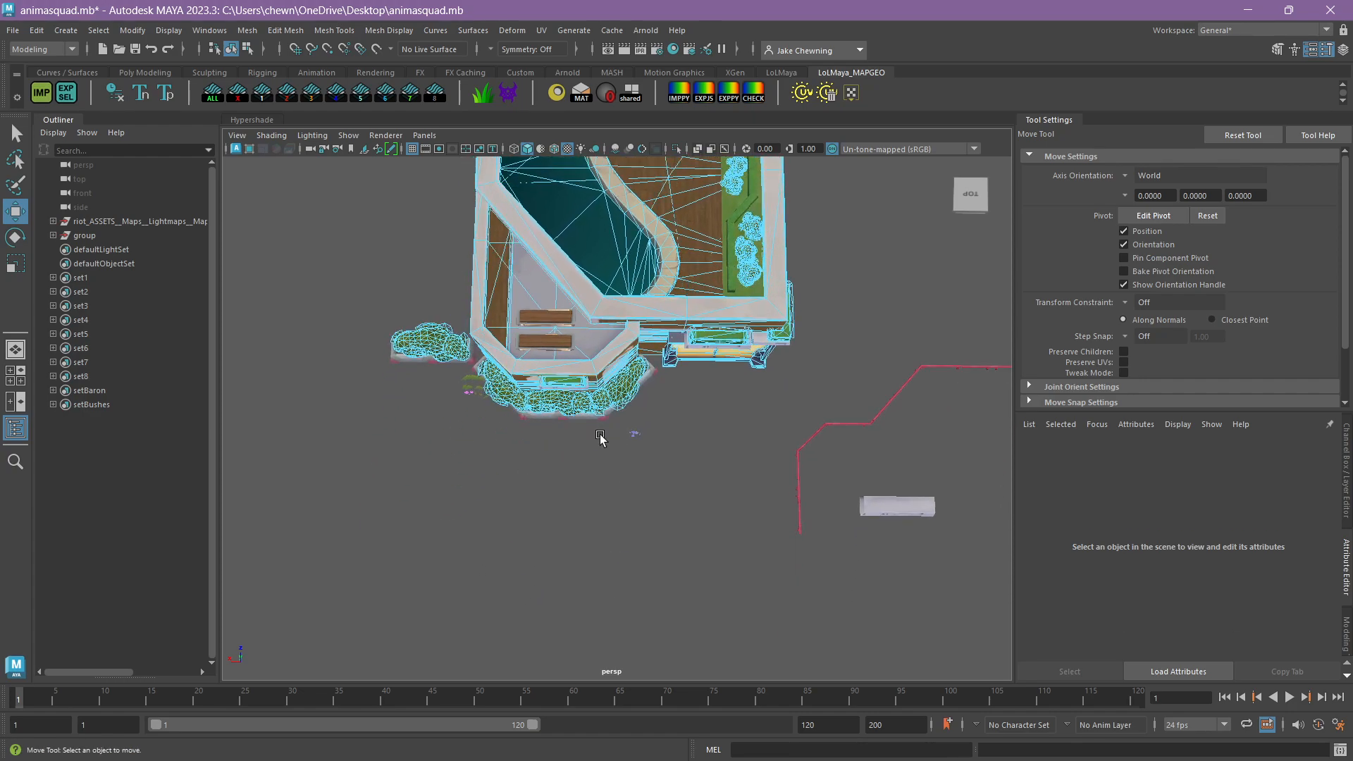
{"action": "scroll", "coordinate": [585, 423], "scroll_direction": "down", "scroll_amount": 8}
{"action": "scroll", "coordinate": [621, 493], "scroll_direction": "up", "scroll_amount": 3}
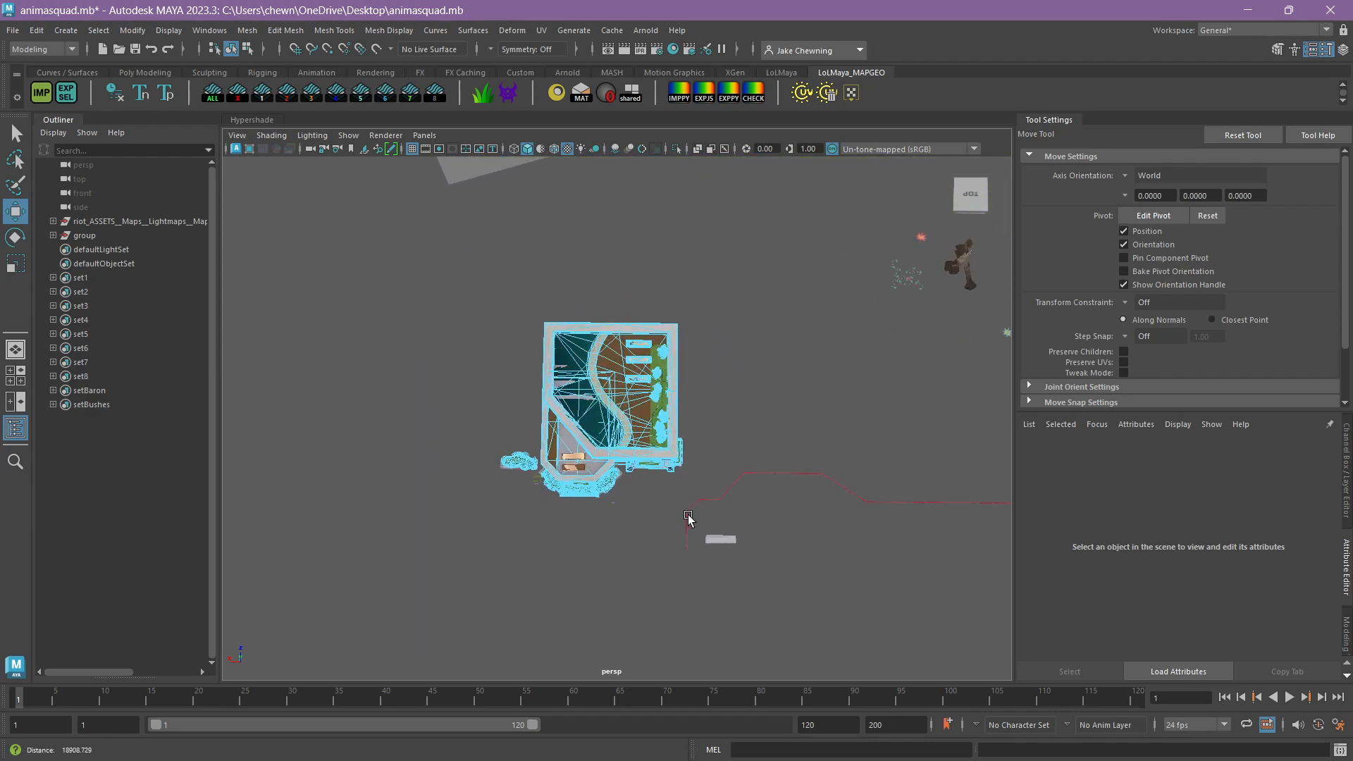
Try moving all the selected pool-building faces sideways to check which meshes stay behind.
{"action": "left_click_drag", "start_coordinate": [815, 616], "coordinate": [506, 323]}
{"action": "left_click_drag", "start_coordinate": [558, 417], "coordinate": [668, 431]}
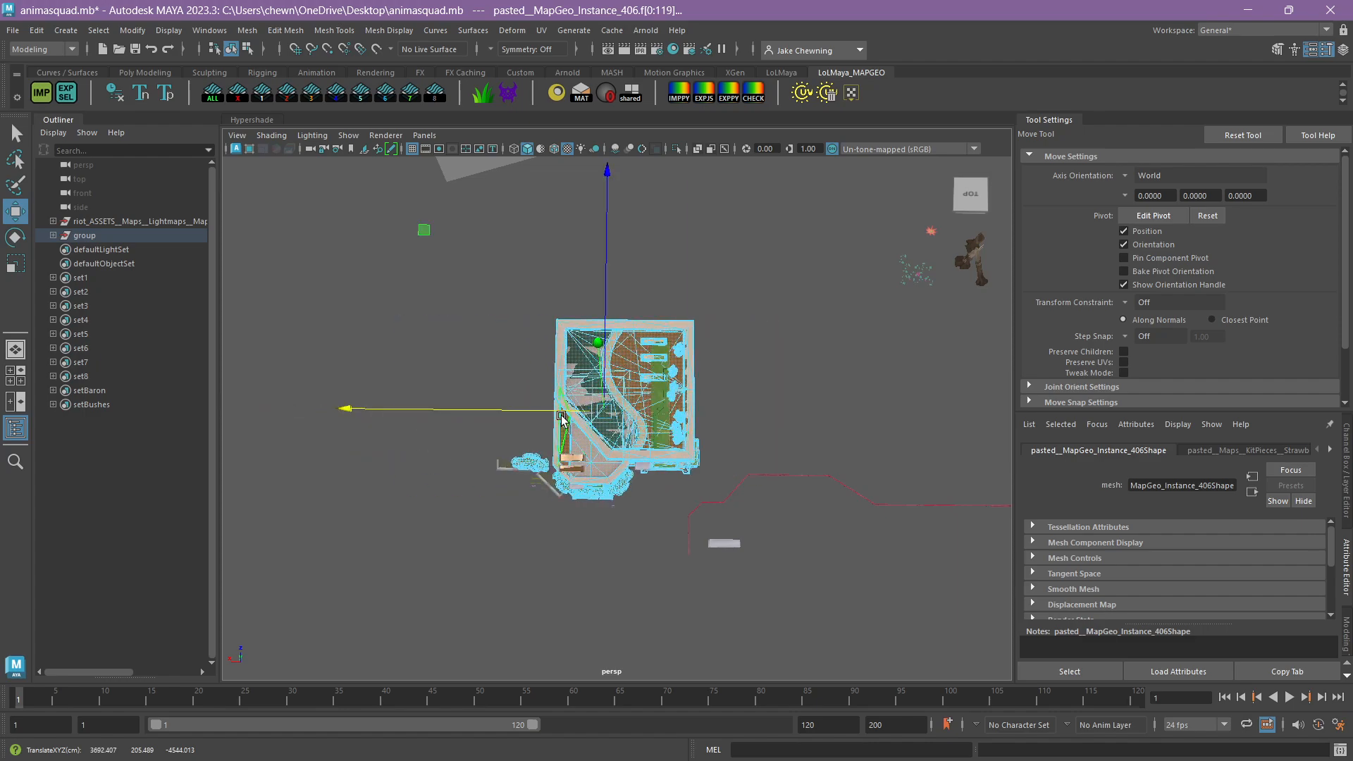
{"action": "left_click_drag", "start_coordinate": [561, 417], "coordinate": [479, 421]}
{"action": "scroll", "coordinate": [558, 416], "scroll_direction": "up", "scroll_amount": 5}
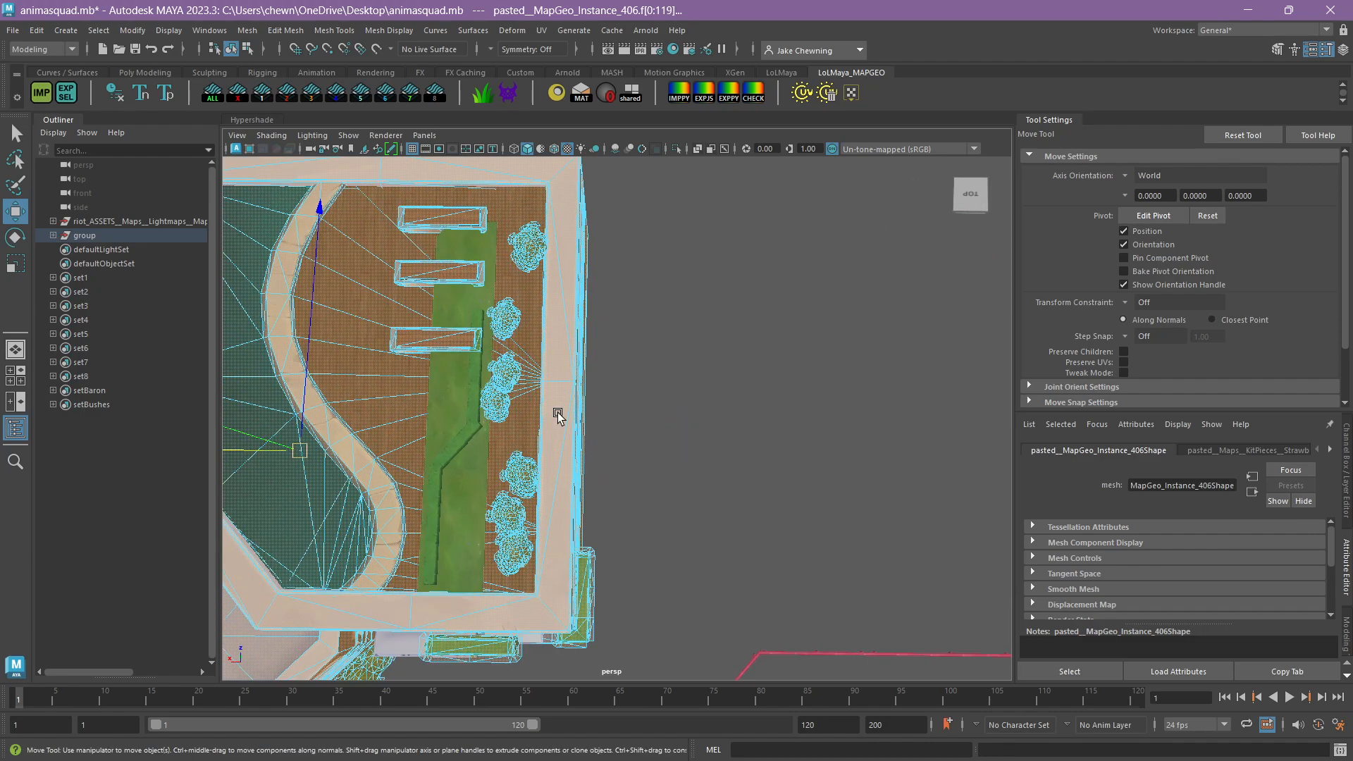
Examine the planter, benches and grass strip around the shifted building, then undo the hedge face selection and the trial moves.
{"action": "left_click", "coordinate": [453, 445]}
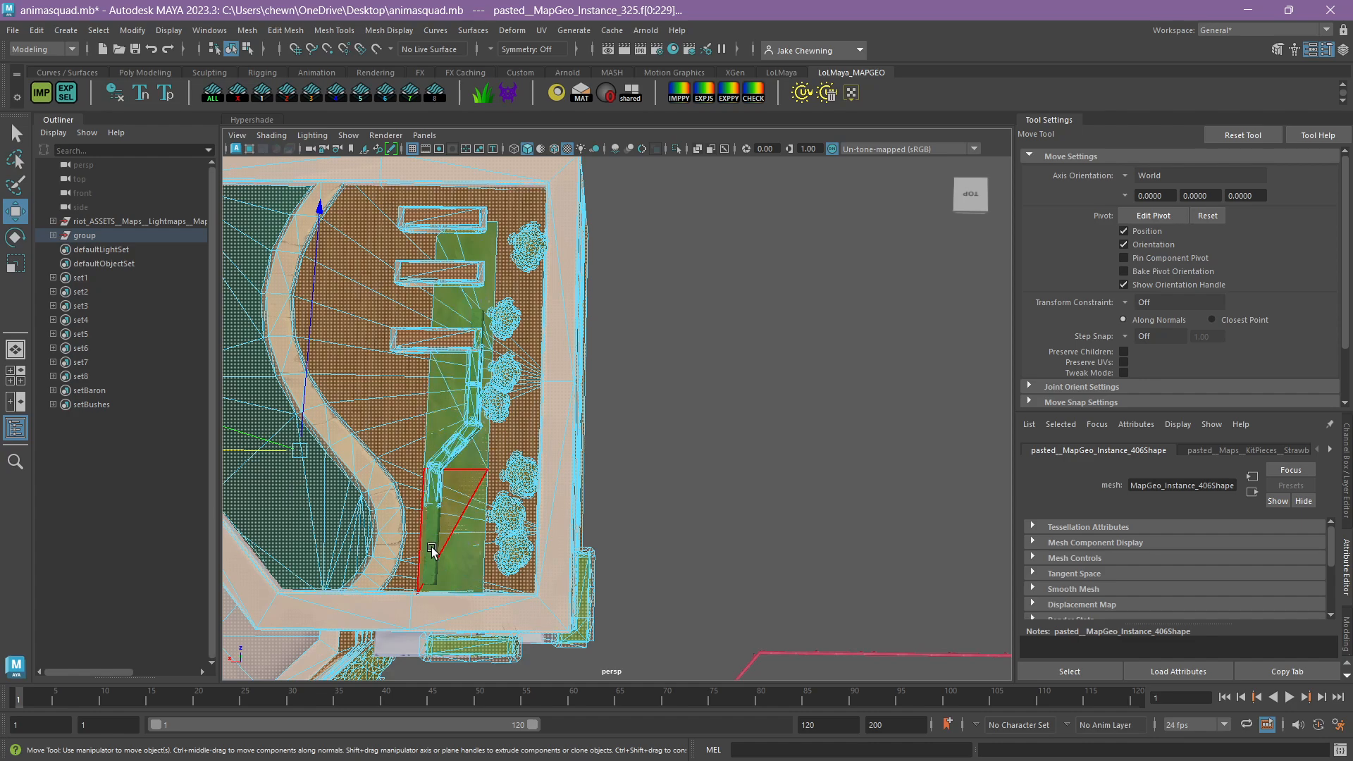
{"action": "left_click_drag", "start_coordinate": [435, 589], "coordinate": [493, 528], "text": "alt"}
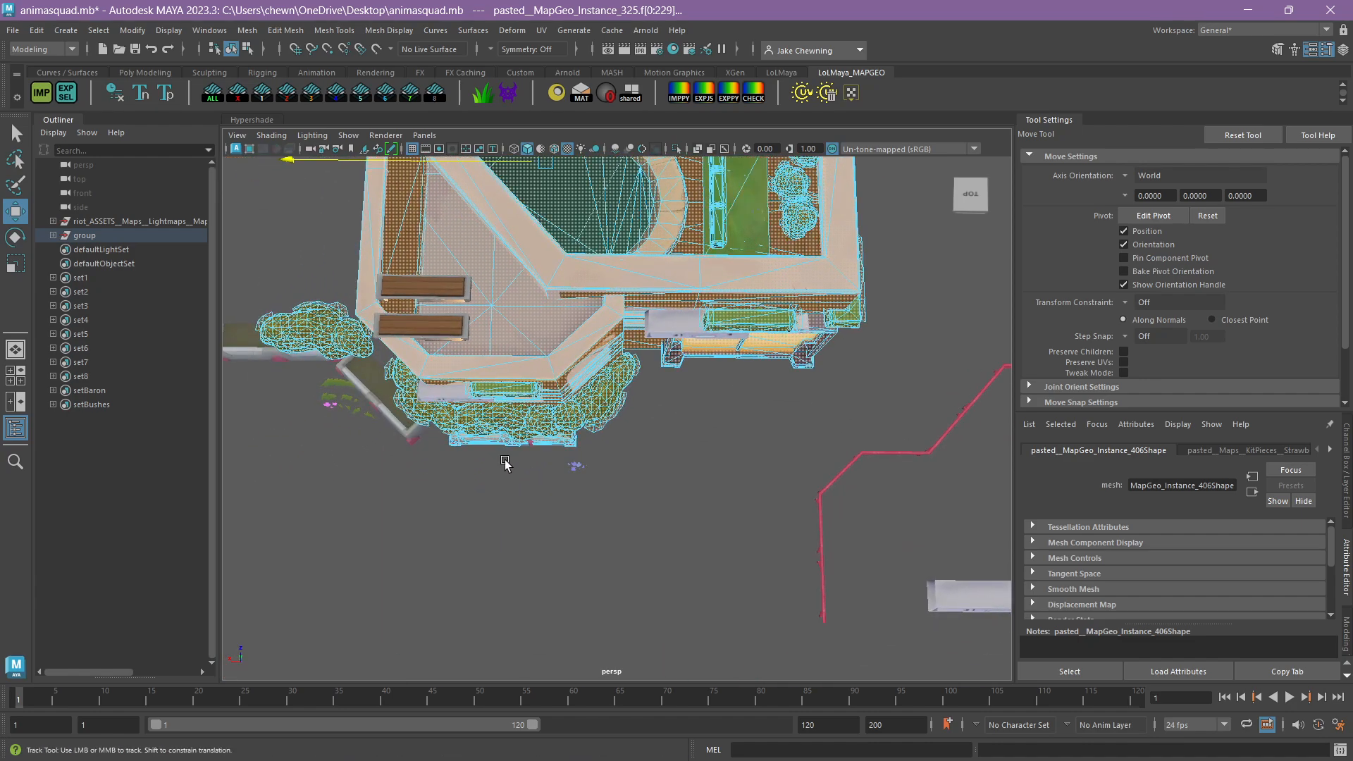
{"action": "left_click_drag", "start_coordinate": [574, 469], "coordinate": [650, 379], "text": "alt"}
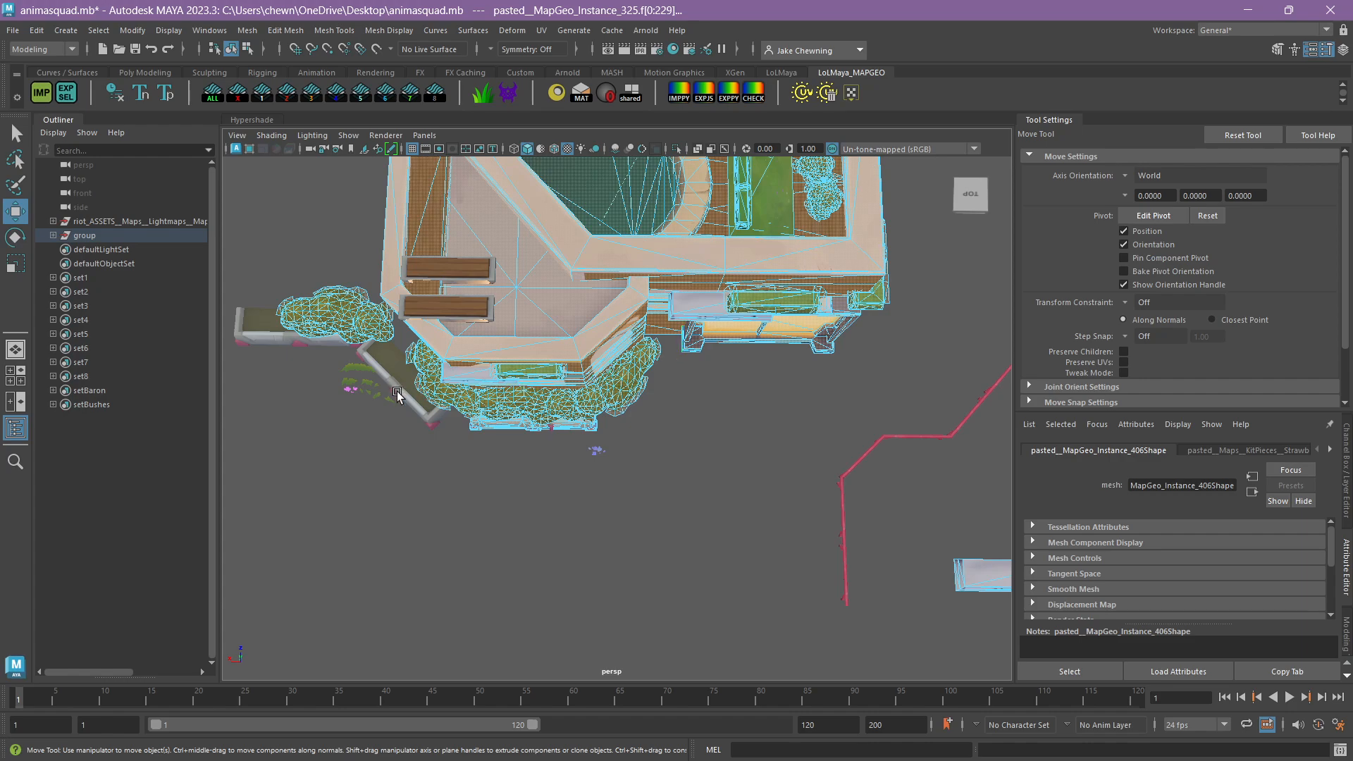
{"action": "left_click_drag", "start_coordinate": [418, 388], "coordinate": [461, 392], "text": "alt"}
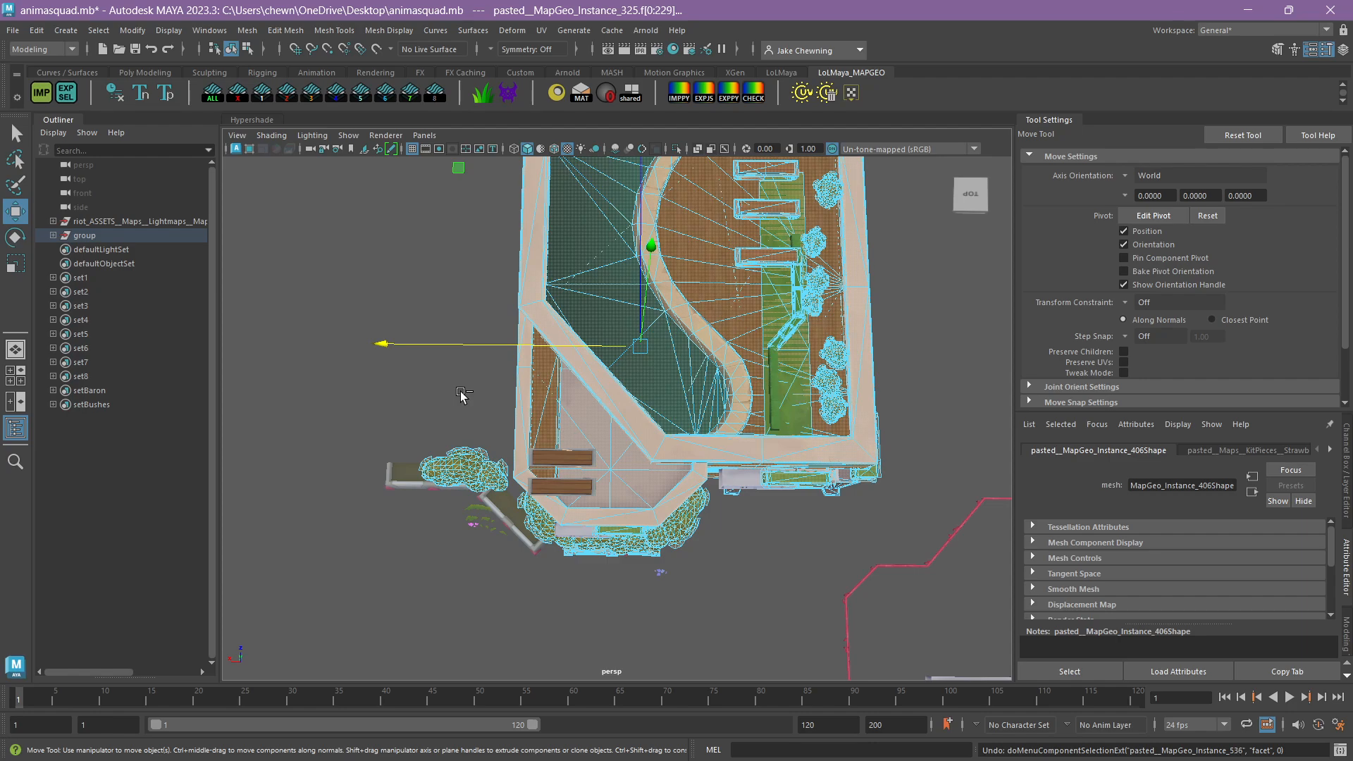
{"action": "key", "text": "ctrl+z"}
{"action": "key", "text": "ctrl+z"}
{"action": "key", "text": "ctrl+z"}
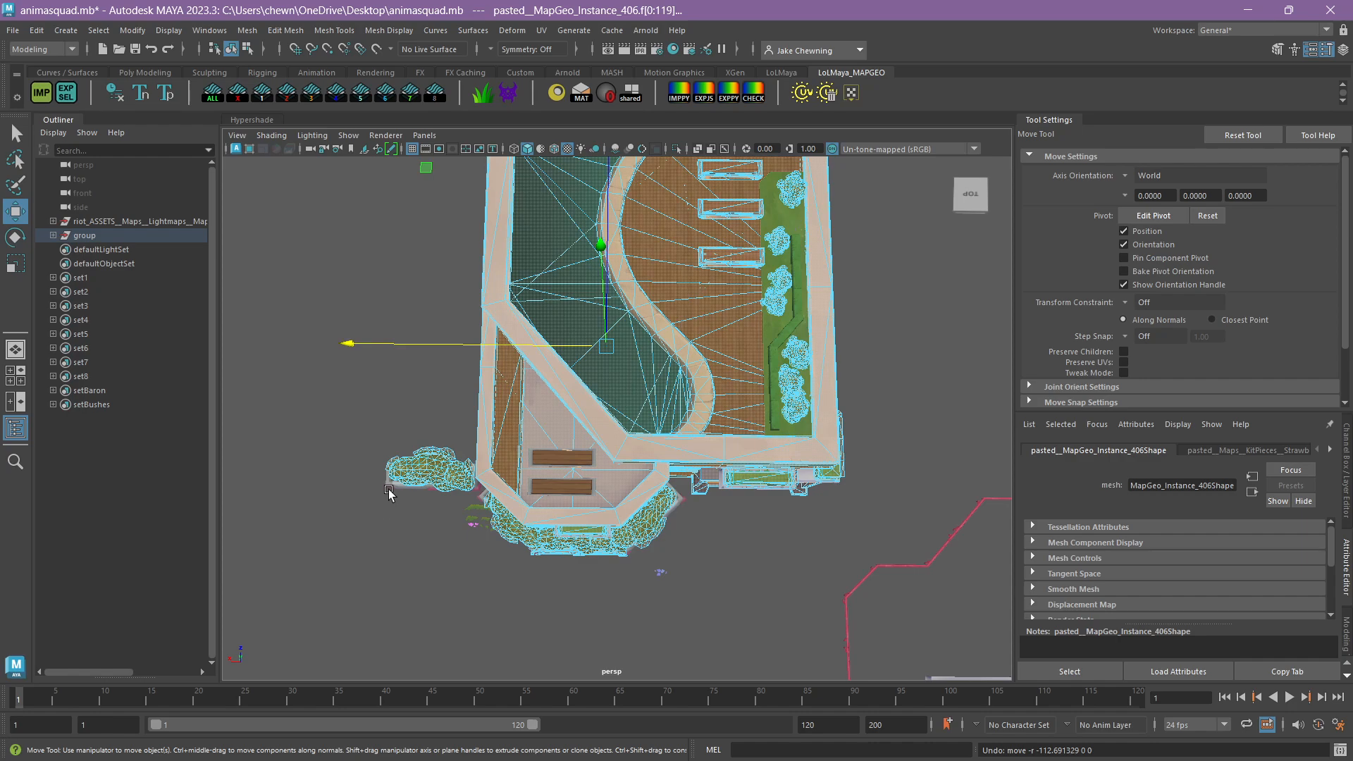
Add the front planter walls, the terrace benches and the rooftop planter edging to the face selection.
{"action": "middle_click_drag", "start_coordinate": [502, 553], "coordinate": [597, 488], "text": "alt"}
{"action": "scroll", "coordinate": [598, 489], "scroll_direction": "up", "scroll_amount": 5}
{"action": "scroll", "coordinate": [503, 508], "scroll_direction": "down", "scroll_amount": 6}
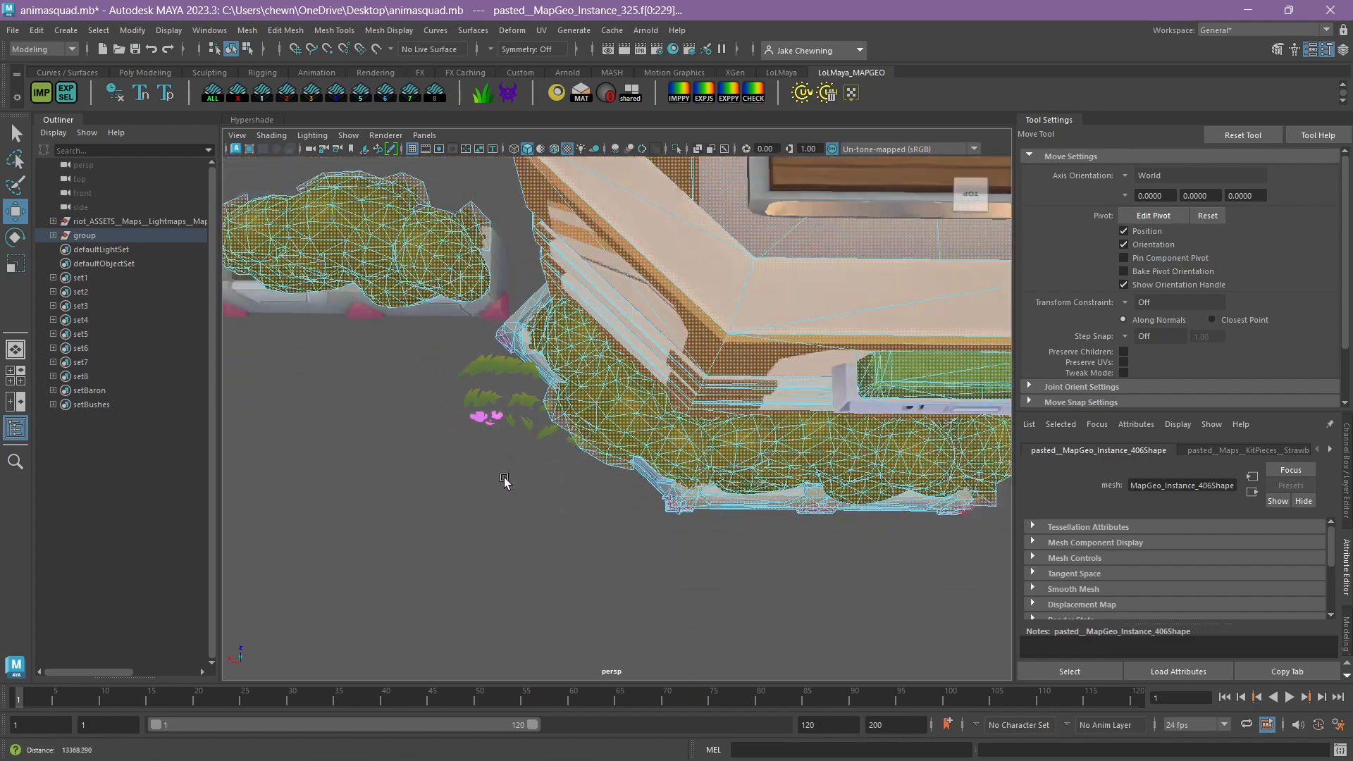
{"action": "left_click", "coordinate": [537, 352]}
{"action": "scroll", "coordinate": [549, 408], "scroll_direction": "up", "scroll_amount": 5}
{"action": "scroll", "coordinate": [549, 409], "scroll_direction": "down", "scroll_amount": 3}
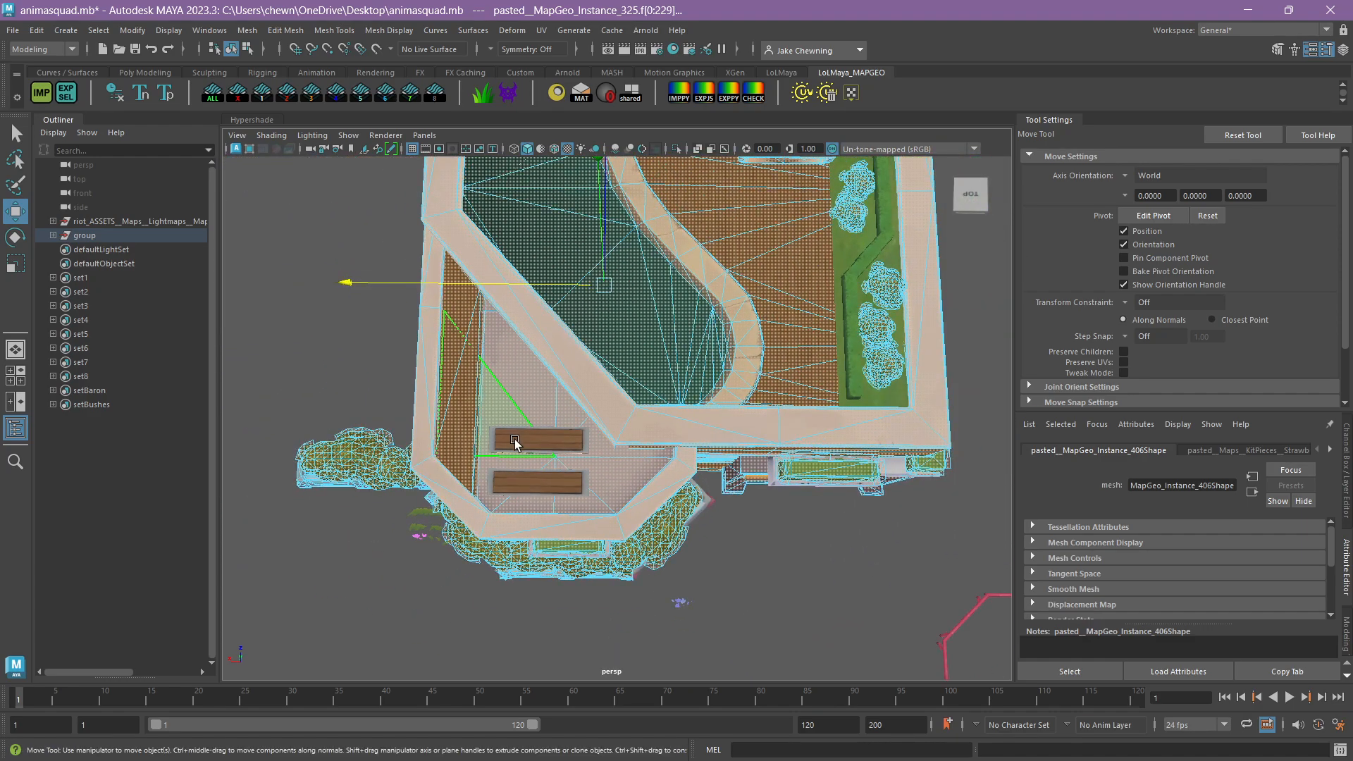
{"action": "middle_click_drag", "start_coordinate": [824, 372], "coordinate": [802, 393], "text": "alt"}
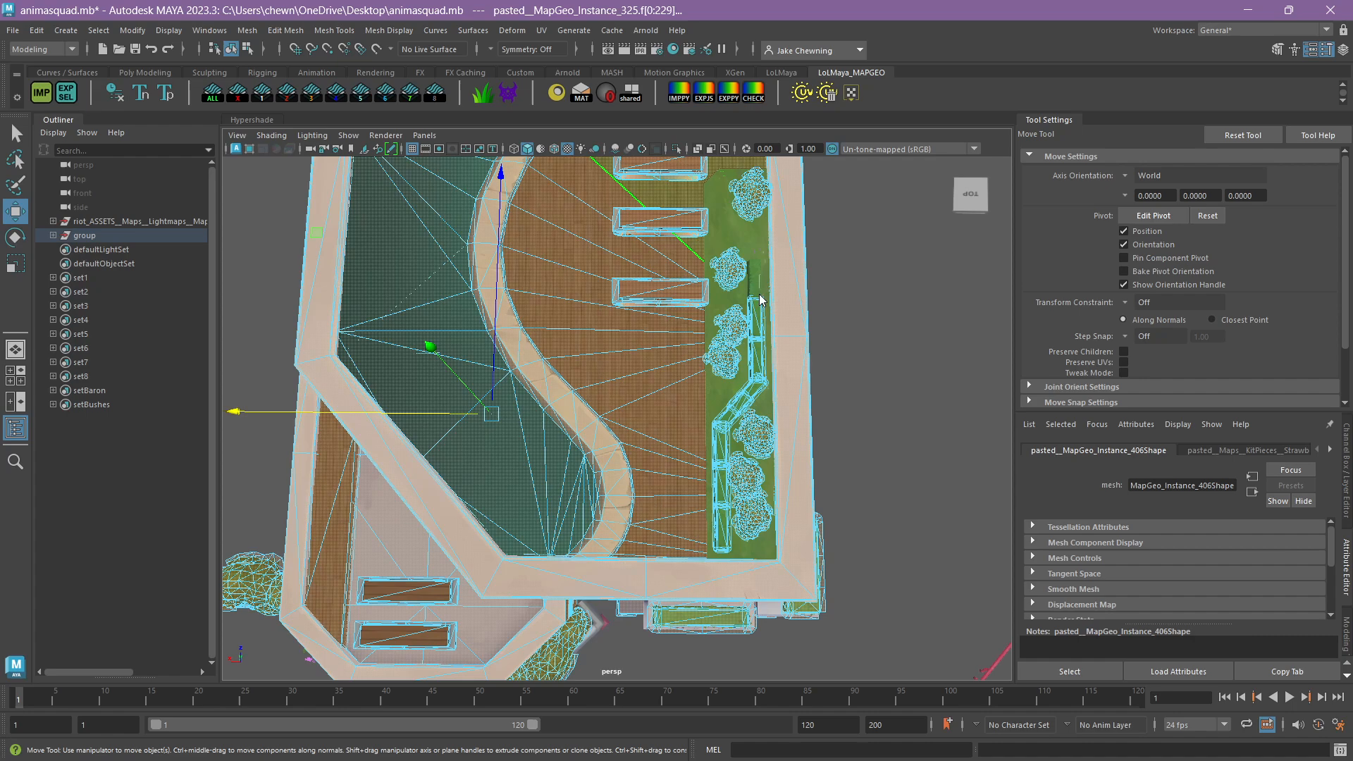
Try moving the building's faces far sideways to expose leftover meshes, then undo the move.
{"action": "scroll", "coordinate": [785, 395], "scroll_direction": "down", "scroll_amount": 8}
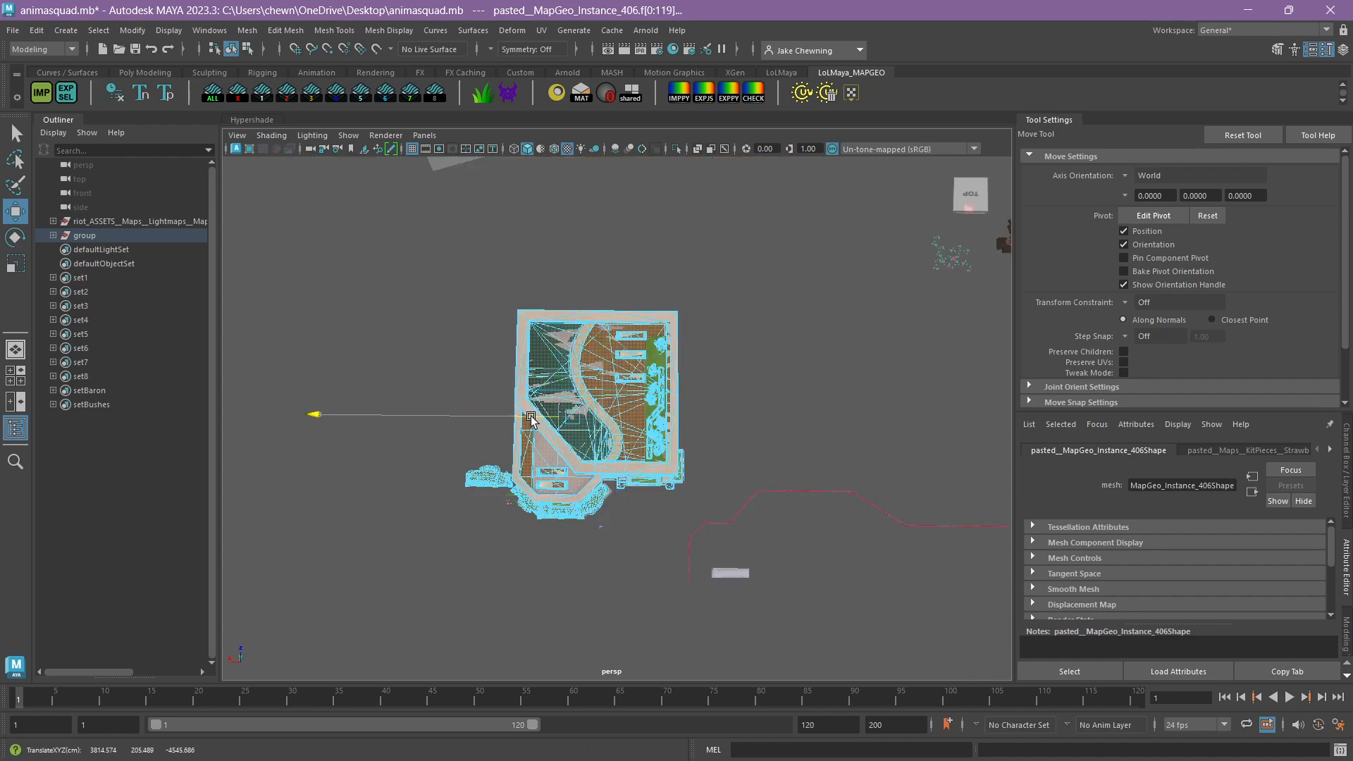
{"action": "left_click_drag", "start_coordinate": [572, 416], "coordinate": [271, 407]}
{"action": "scroll", "coordinate": [814, 453], "scroll_direction": "up", "scroll_amount": 10}
{"action": "key", "text": "ctrl+z"}
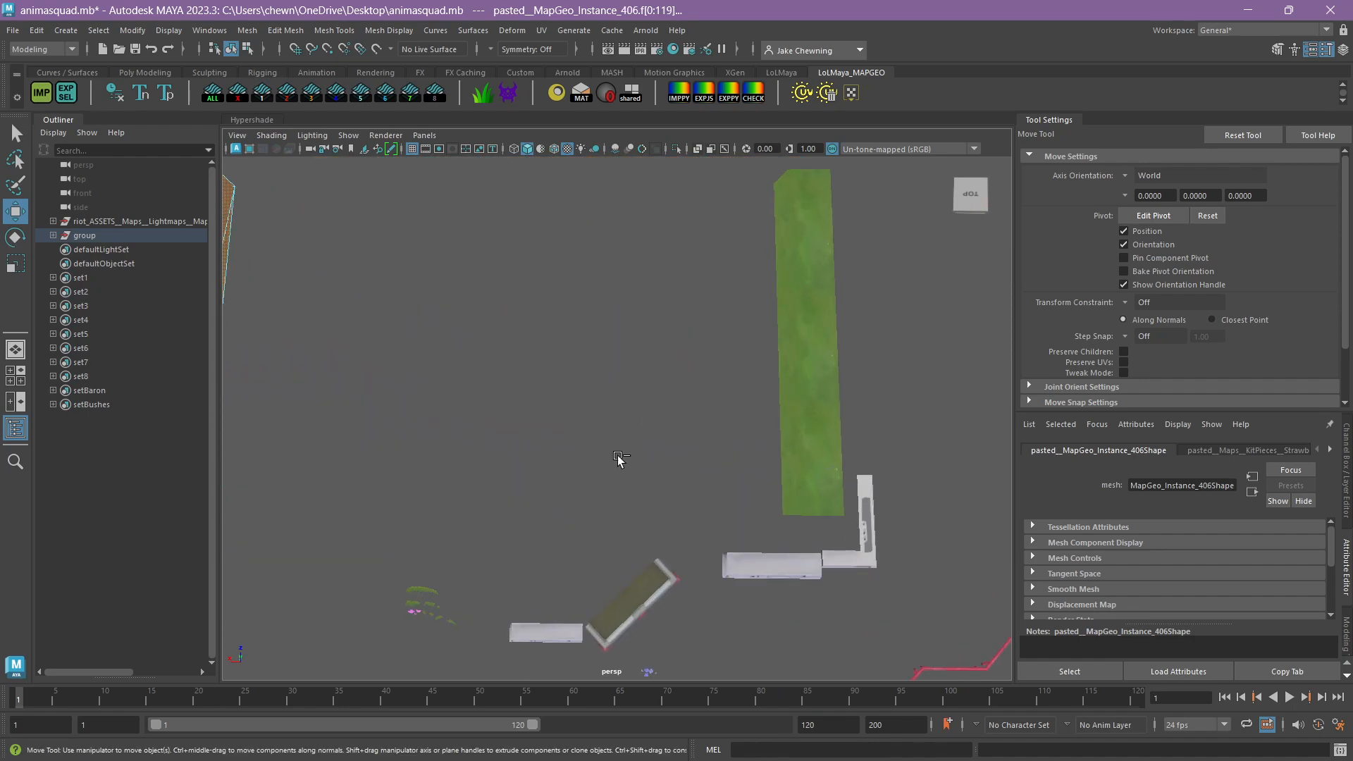
Add the rooftop grass strip, the window ledges and the remaining front planter parts to the face selection.
{"action": "left_click", "coordinate": [779, 433]}
{"action": "left_click_drag", "start_coordinate": [779, 432], "coordinate": [732, 429], "text": "alt"}
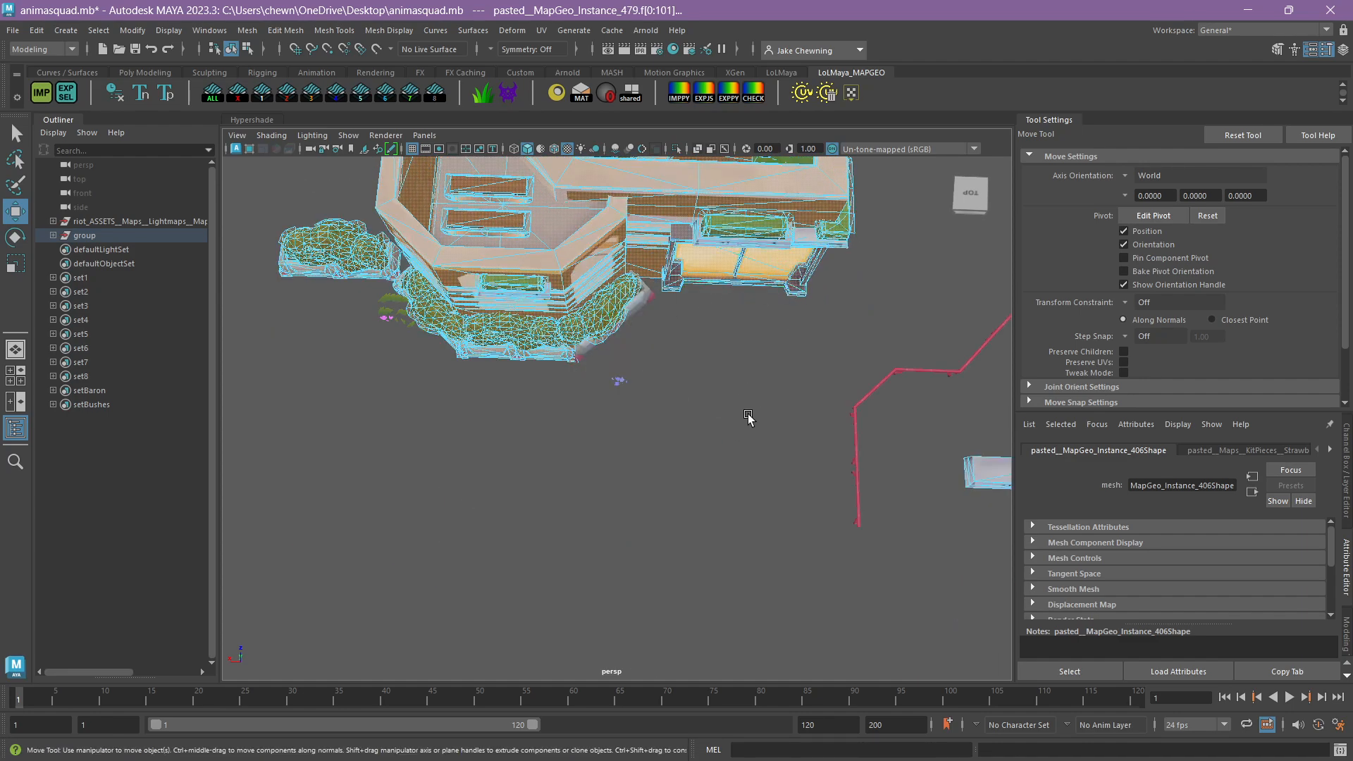
{"action": "scroll", "coordinate": [747, 413], "scroll_direction": "down", "scroll_amount": 5}
Repeat the sideways trial move of the building's faces to check for leftovers, then undo it.
{"action": "left_click", "coordinate": [560, 335]}
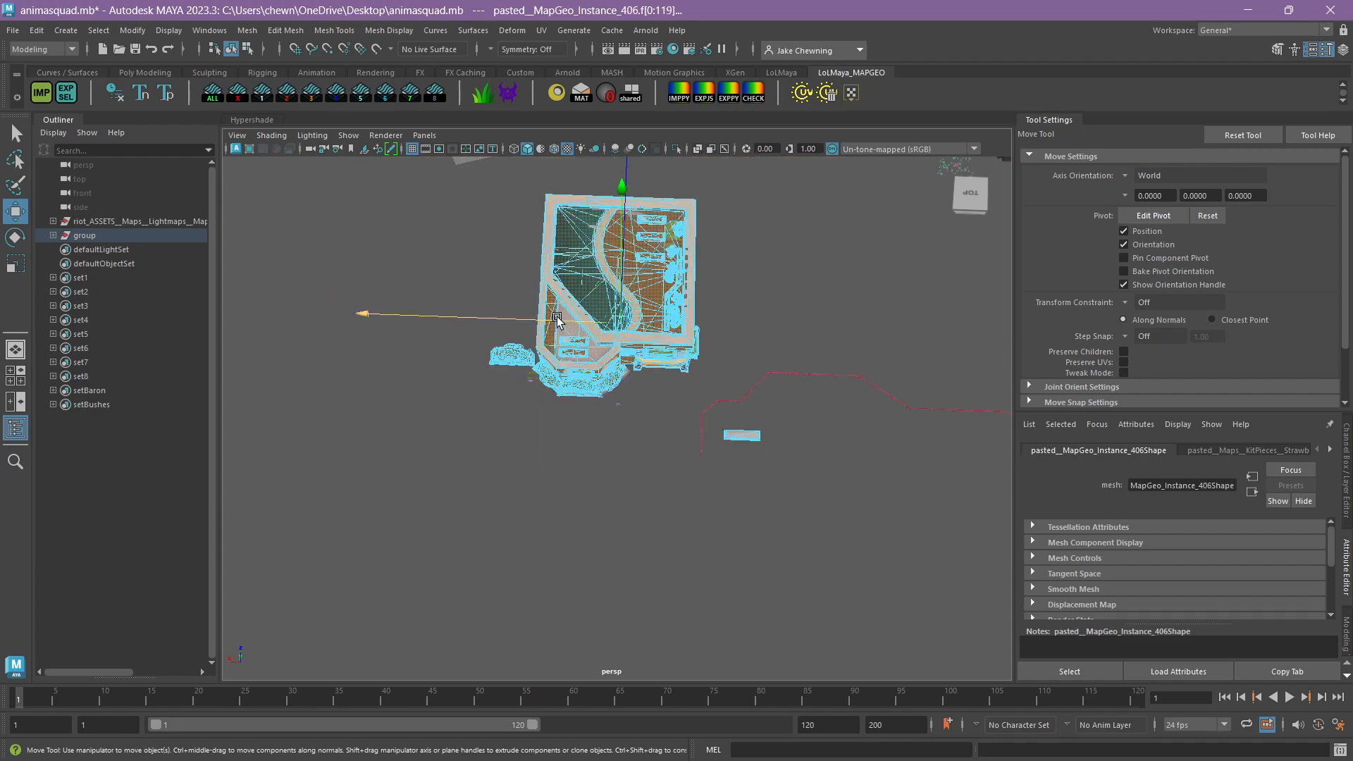
{"action": "left_click_drag", "start_coordinate": [556, 320], "coordinate": [223, 305]}
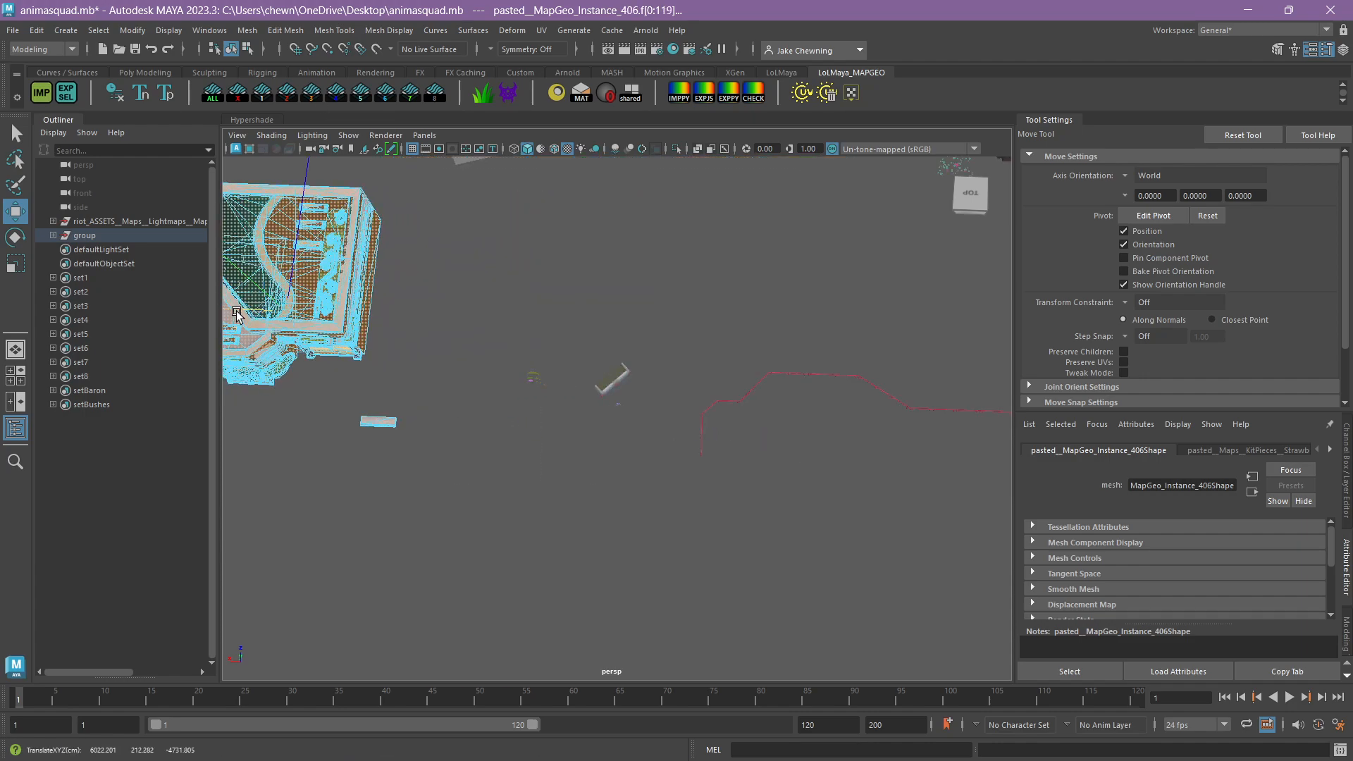
{"action": "key", "text": "ctrl+z"}
{"action": "key", "text": "ctrl+z"}
Add the angled front planter to the face selection and delete the stray slab beside the building.
{"action": "scroll", "coordinate": [585, 412], "scroll_direction": "up", "scroll_amount": 5}
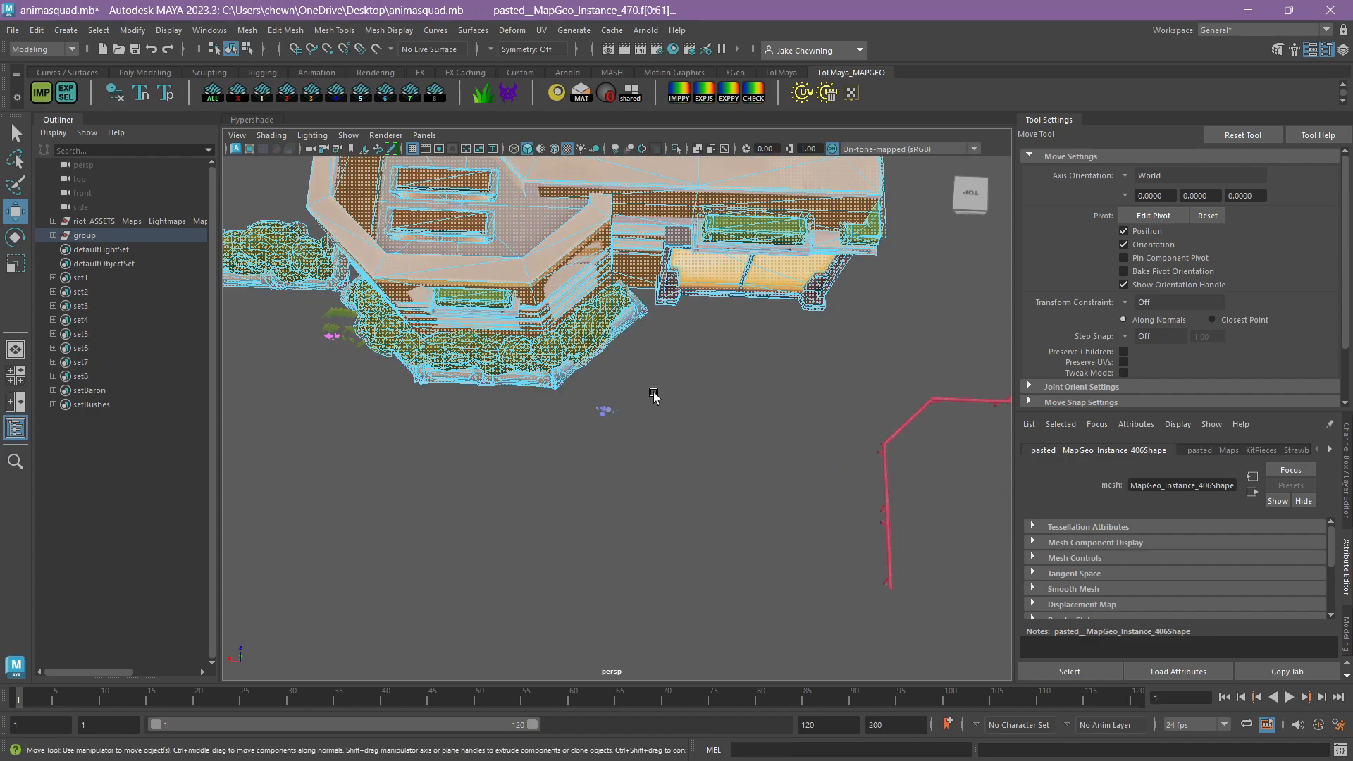
{"action": "scroll", "coordinate": [683, 409], "scroll_direction": "down", "scroll_amount": 5}
{"action": "left_click_drag", "start_coordinate": [508, 323], "coordinate": [362, 313]}
{"action": "key", "text": "ctrl+z"}
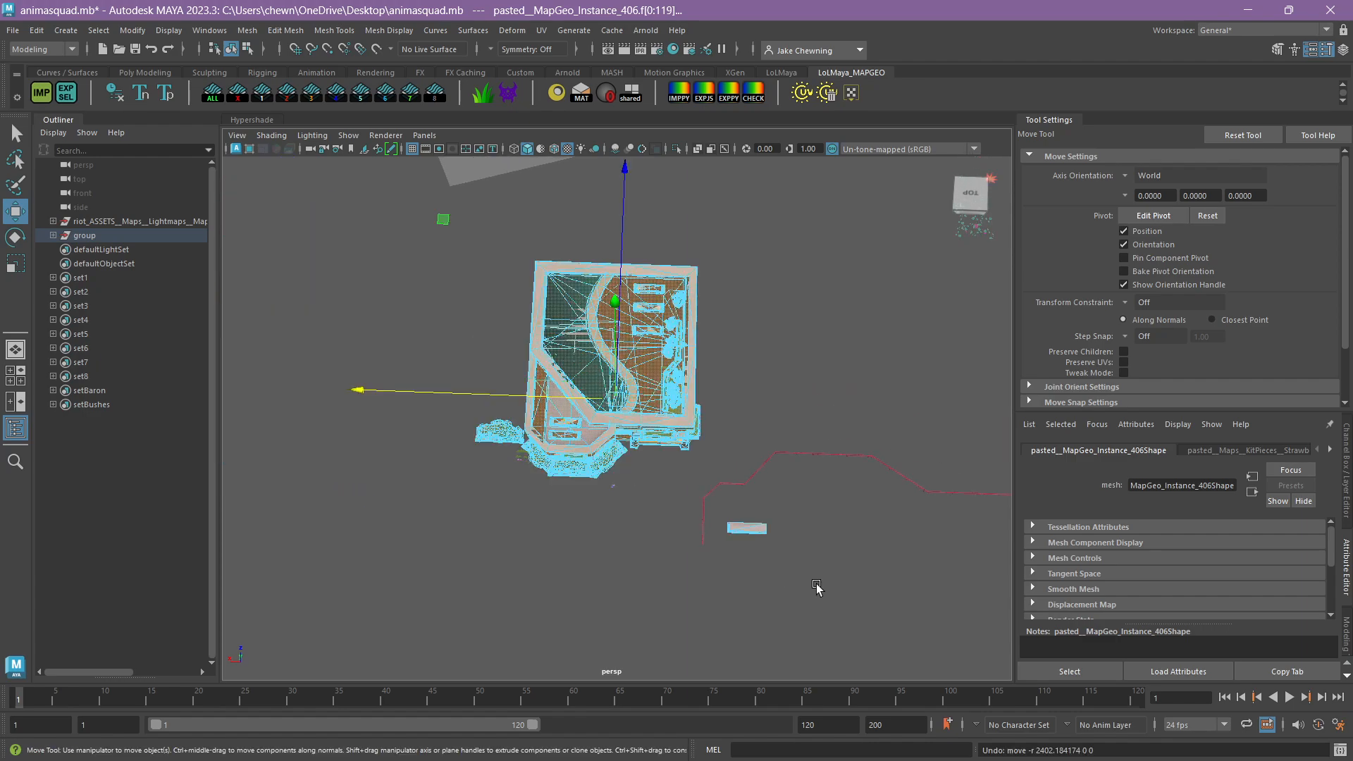
{"action": "key", "text": "Delete"}
Select all the pool building's faces and move them onto the grass at the map's corner, beside the end of the tower row.
{"action": "left_click_drag", "start_coordinate": [815, 589], "coordinate": [425, 243]}
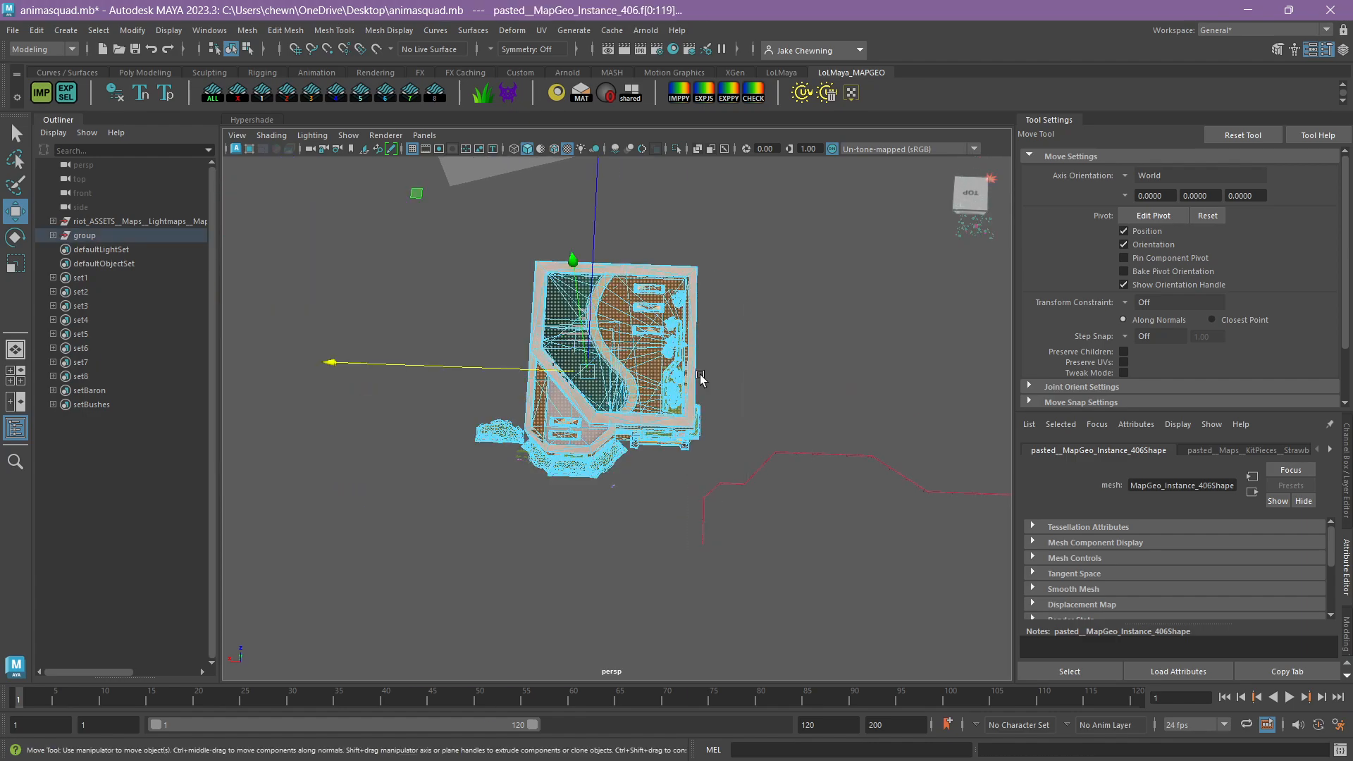
{"action": "scroll", "coordinate": [698, 376], "scroll_direction": "down", "scroll_amount": 5}
{"action": "middle_click_drag", "start_coordinate": [623, 324], "coordinate": [530, 366], "text": "alt"}
{"action": "left_click_drag", "start_coordinate": [457, 440], "coordinate": [695, 473]}
{"action": "middle_click_drag", "start_coordinate": [695, 473], "coordinate": [601, 542], "text": "alt"}
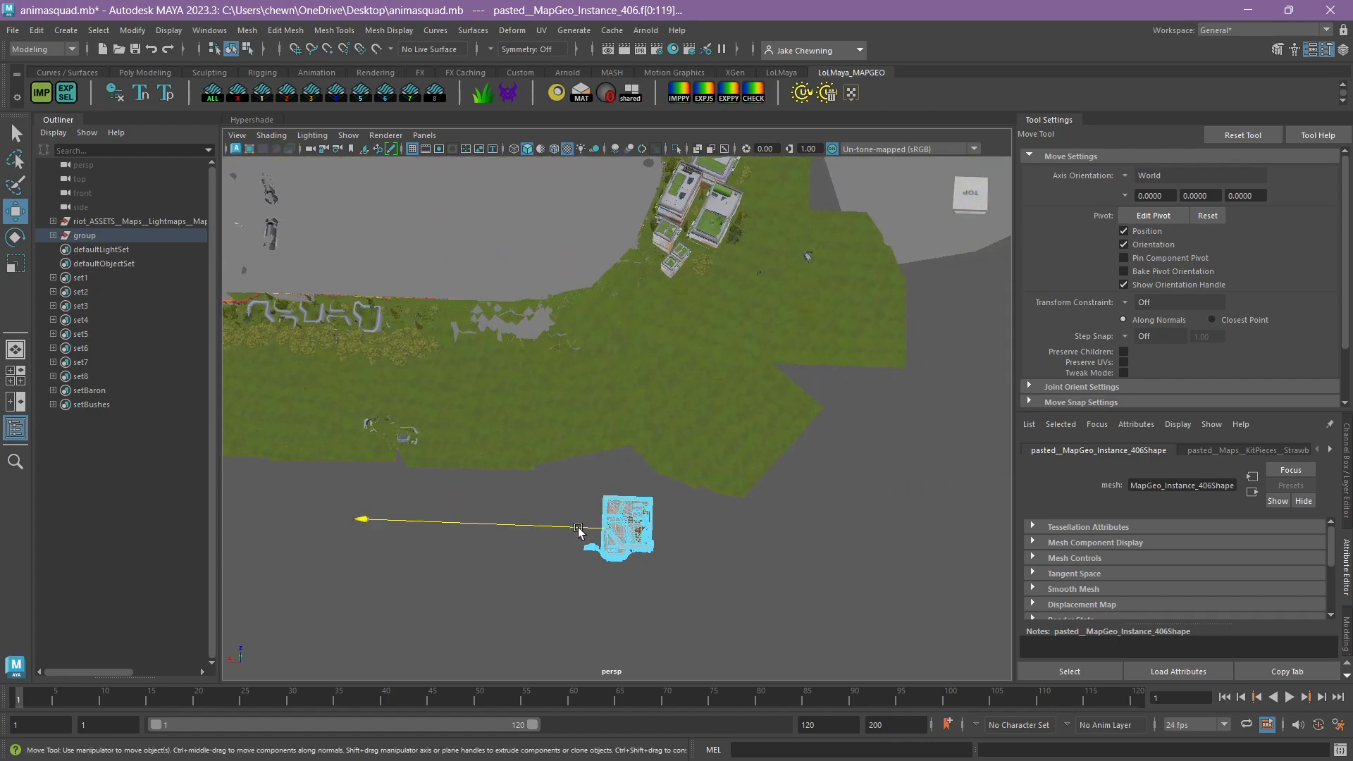
{"action": "left_click_drag", "start_coordinate": [578, 529], "coordinate": [411, 218]}
{"action": "scroll", "coordinate": [620, 355], "scroll_direction": "up", "scroll_amount": 3}
Switch the viewport from flat to shaded lighting.
{"action": "left_click", "coordinate": [348, 134]}
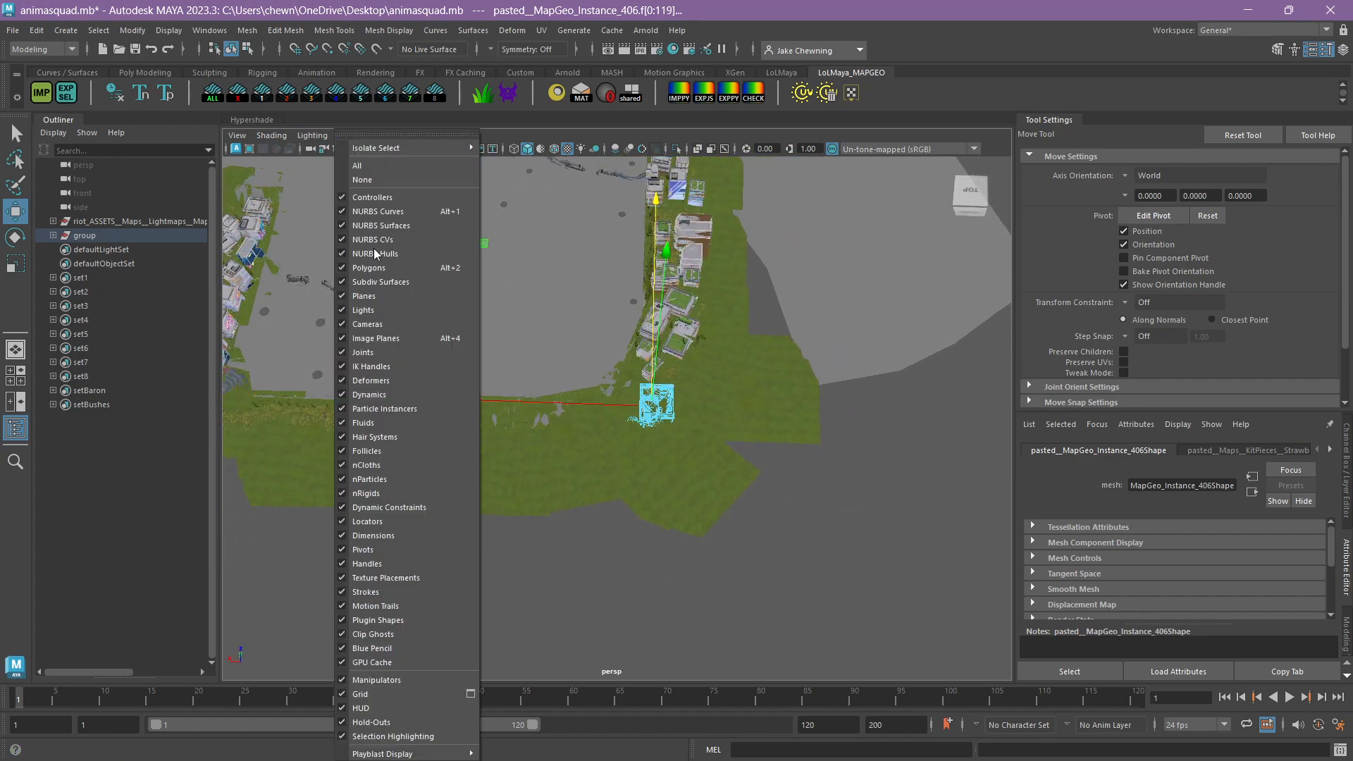
{"action": "left_click", "coordinate": [297, 134]}
{"action": "left_click", "coordinate": [328, 162]}
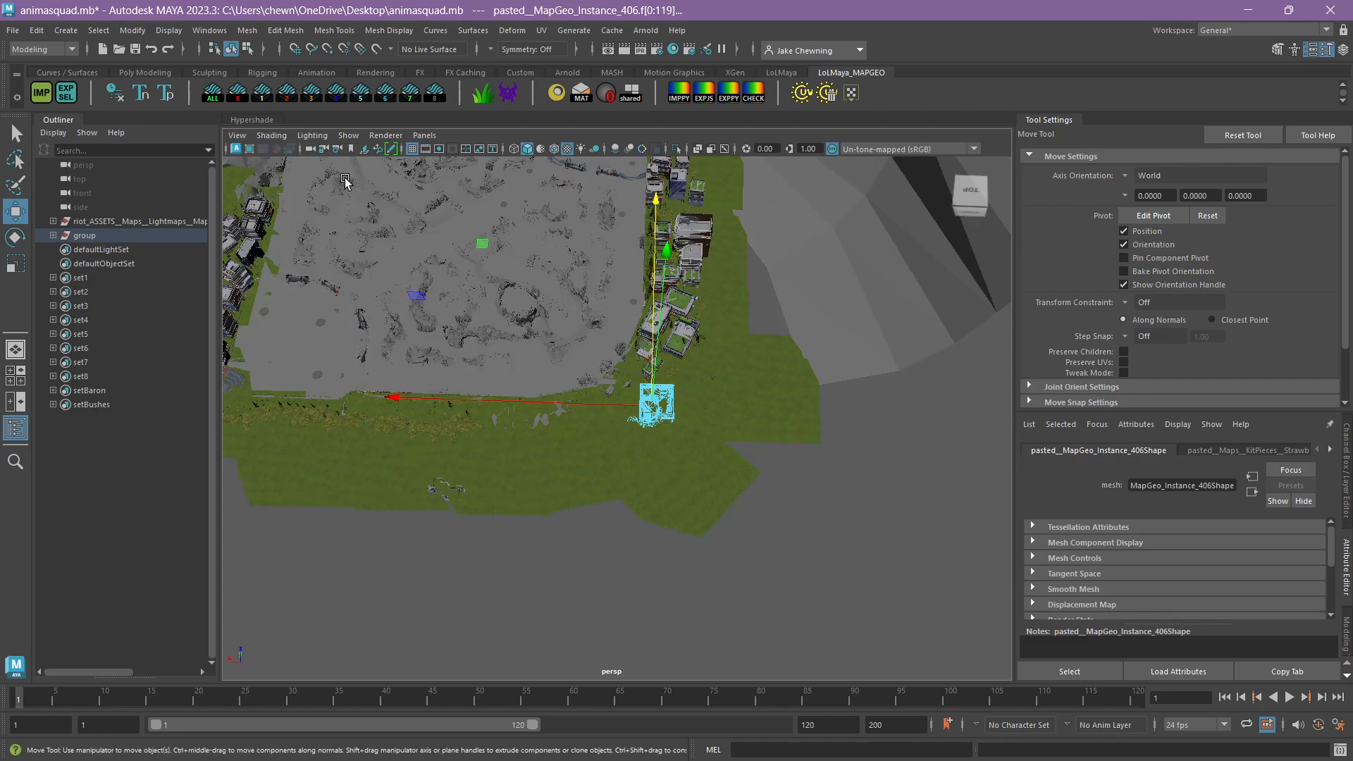
Examine the map's rocks and terrain up close under the shaded lighting.
{"action": "middle_click_drag", "start_coordinate": [554, 293], "coordinate": [568, 326], "text": "alt"}
{"action": "scroll", "coordinate": [567, 326], "scroll_direction": "up", "scroll_amount": 5}
{"action": "middle_click_drag", "start_coordinate": [542, 267], "coordinate": [707, 437], "text": "alt"}
{"action": "left_click_drag", "start_coordinate": [707, 437], "coordinate": [753, 293], "text": "alt"}
{"action": "left_click_drag", "start_coordinate": [543, 268], "coordinate": [451, 247], "text": "alt"}
{"action": "right_click_drag", "start_coordinate": [635, 410], "coordinate": [801, 439], "text": "alt"}
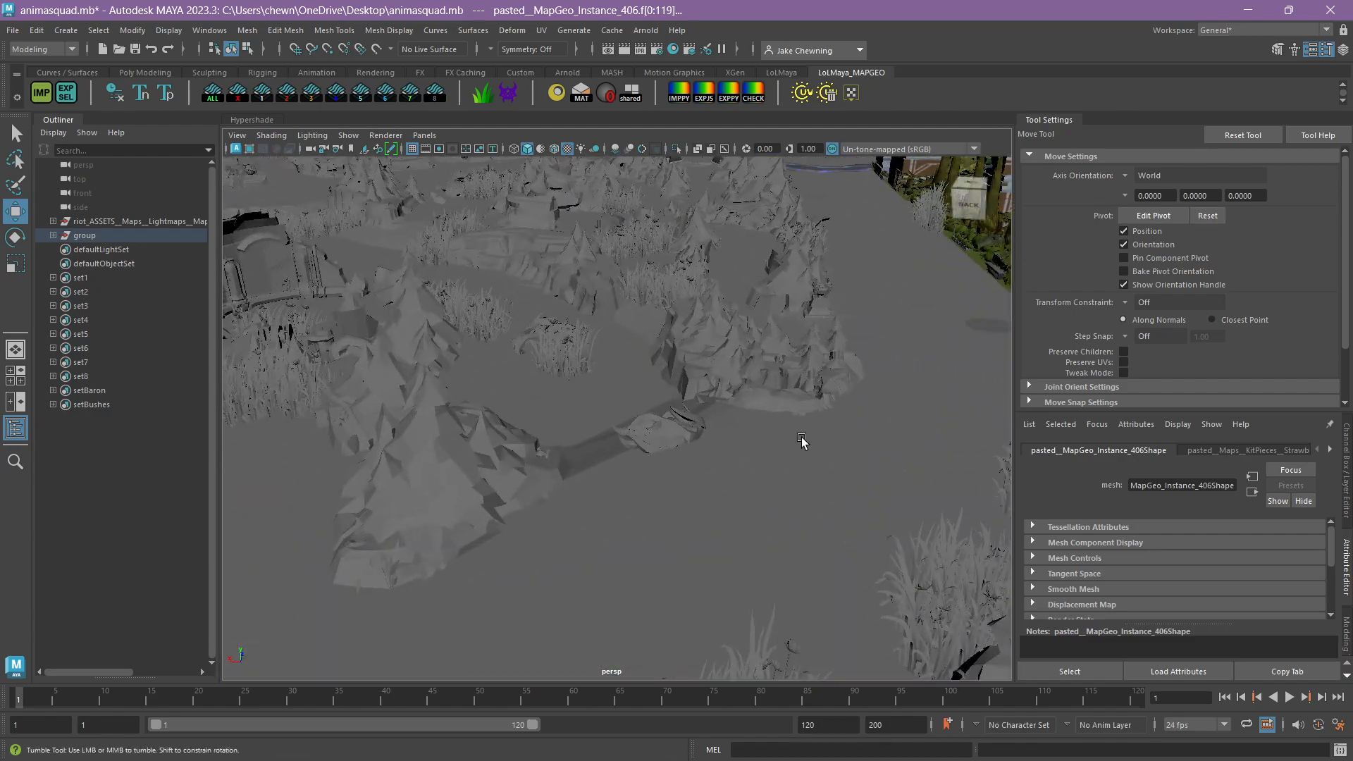
{"action": "middle_click_drag", "start_coordinate": [800, 440], "coordinate": [816, 292], "text": "alt"}
Try flat lighting in the viewport, then restore the shaded lighting.
{"action": "left_click", "coordinate": [302, 138]}
{"action": "left_click", "coordinate": [341, 203]}
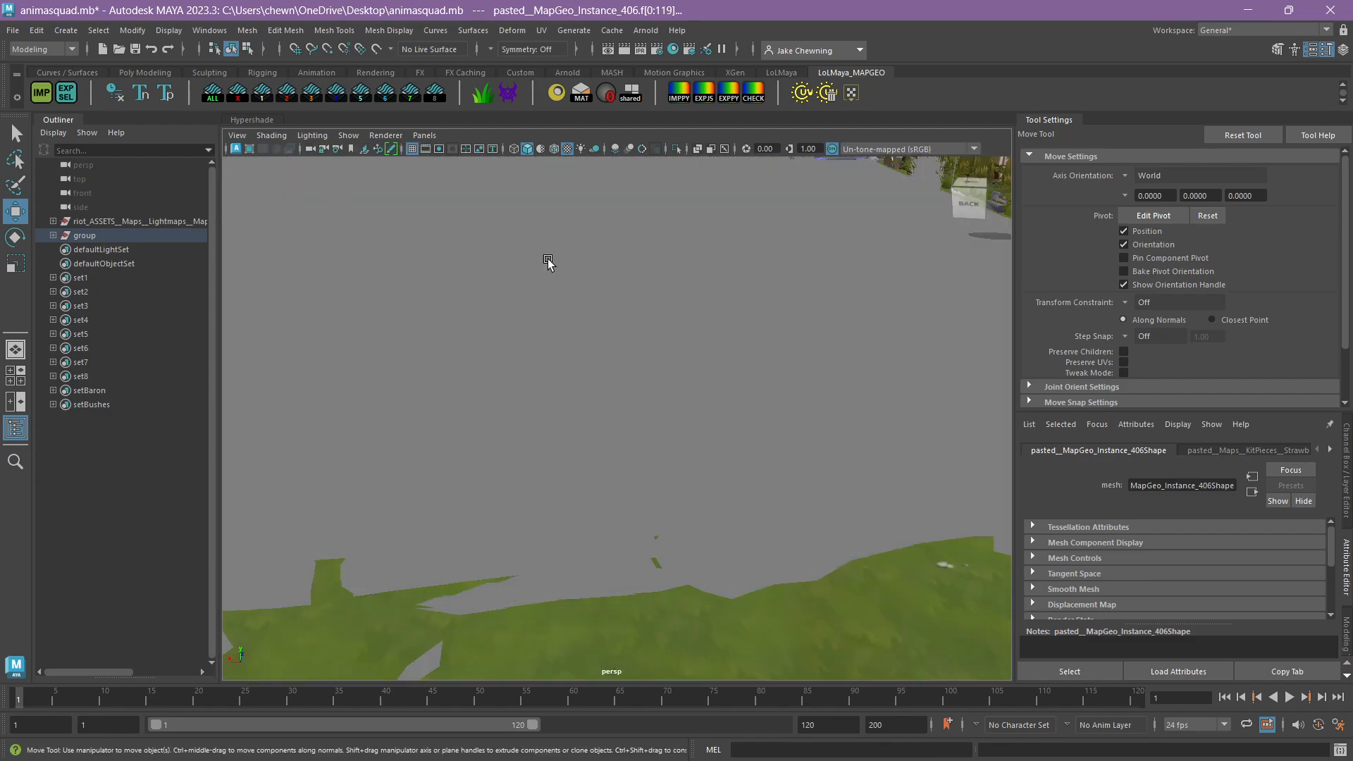
{"action": "left_click", "coordinate": [312, 135]}
{"action": "left_click", "coordinate": [349, 160]}
Rotate the selected pool building about its vertical axis so its octagonal terrace faces the map and the small towers.
{"action": "right_click_drag", "start_coordinate": [733, 307], "coordinate": [522, 344], "text": "alt"}
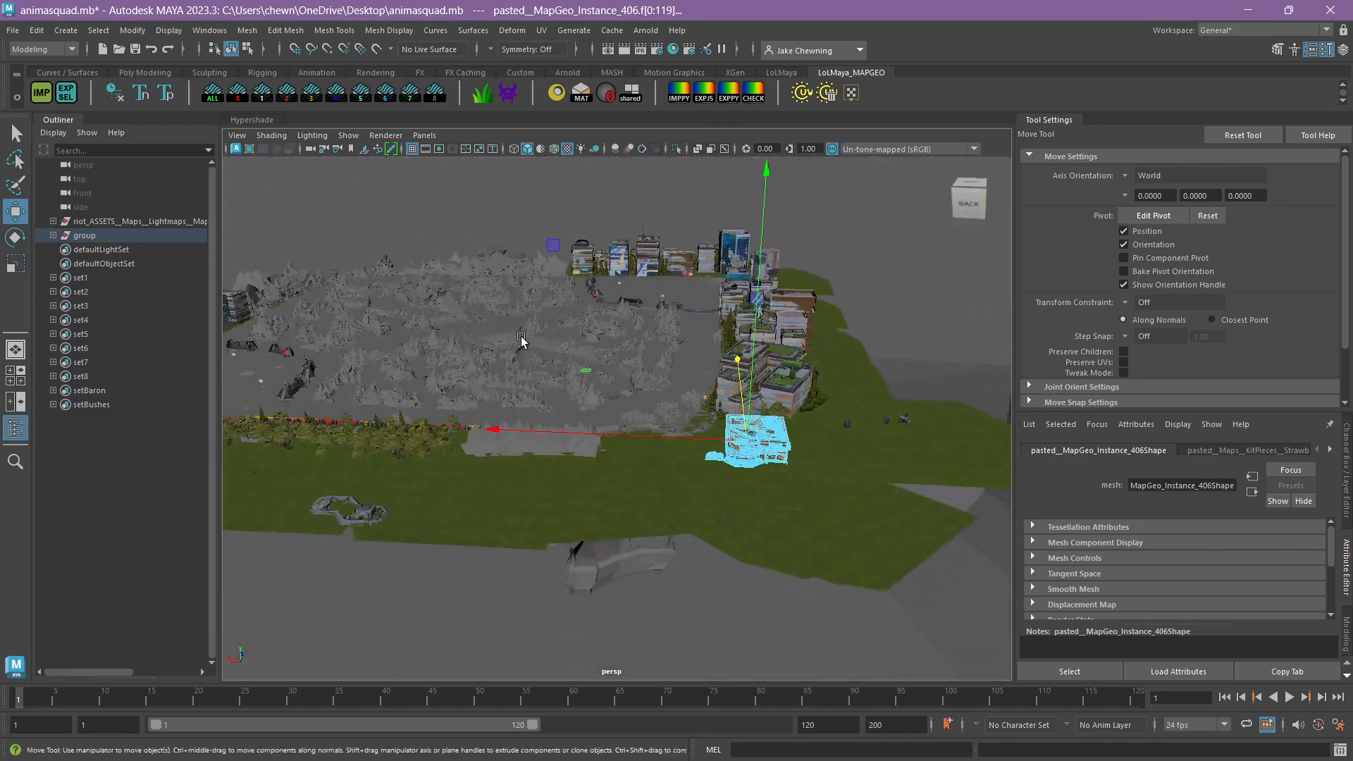
{"action": "middle_click_drag", "start_coordinate": [662, 402], "coordinate": [613, 317], "text": "alt"}
{"action": "left_click_drag", "start_coordinate": [613, 318], "coordinate": [631, 385], "text": "alt"}
{"action": "middle_click_drag", "start_coordinate": [633, 389], "coordinate": [613, 272], "text": "alt"}
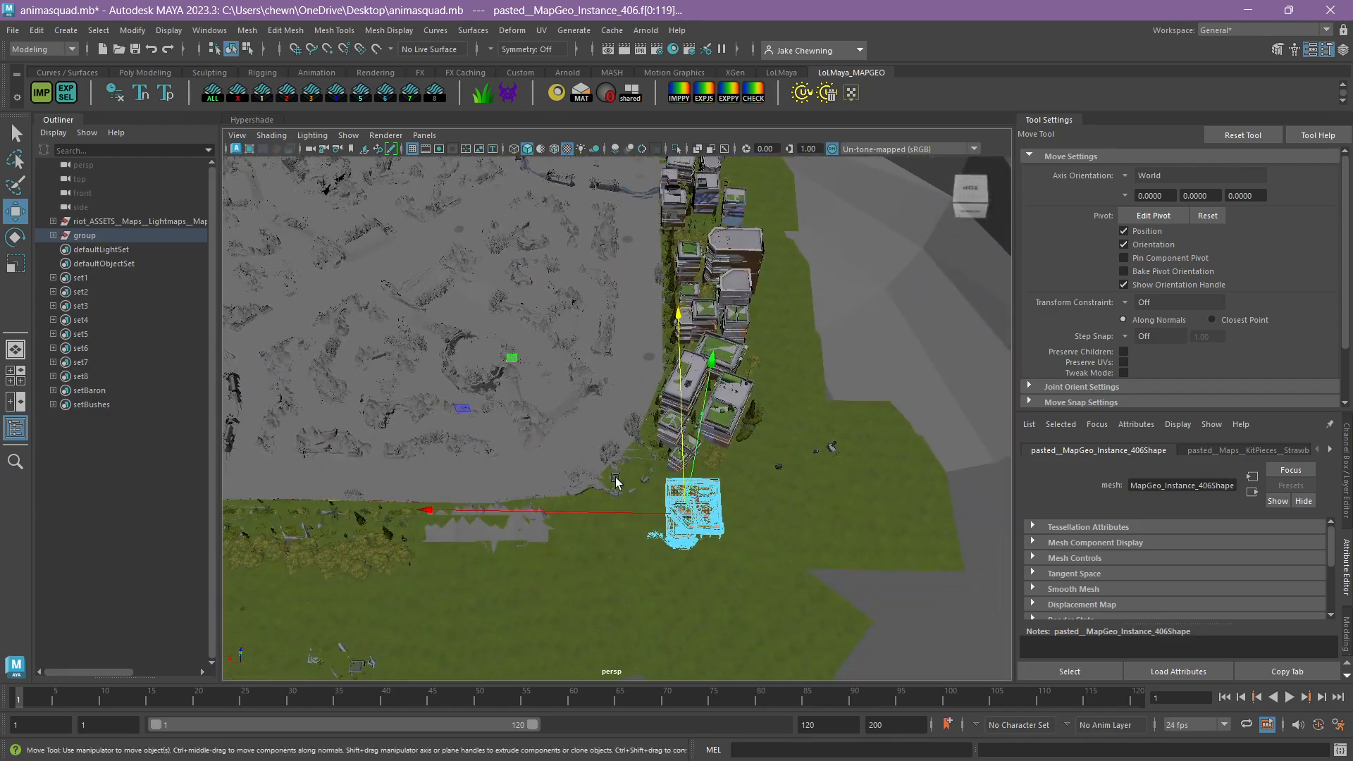
{"action": "middle_click_drag", "start_coordinate": [616, 483], "coordinate": [606, 448], "text": "alt"}
{"action": "right_click_drag", "start_coordinate": [606, 449], "coordinate": [743, 501], "text": "alt"}
{"action": "middle_click_drag", "start_coordinate": [743, 502], "coordinate": [705, 386], "text": "alt"}
{"action": "right_click_drag", "start_coordinate": [705, 386], "coordinate": [791, 420], "text": "alt"}
{"action": "key", "text": "e"}
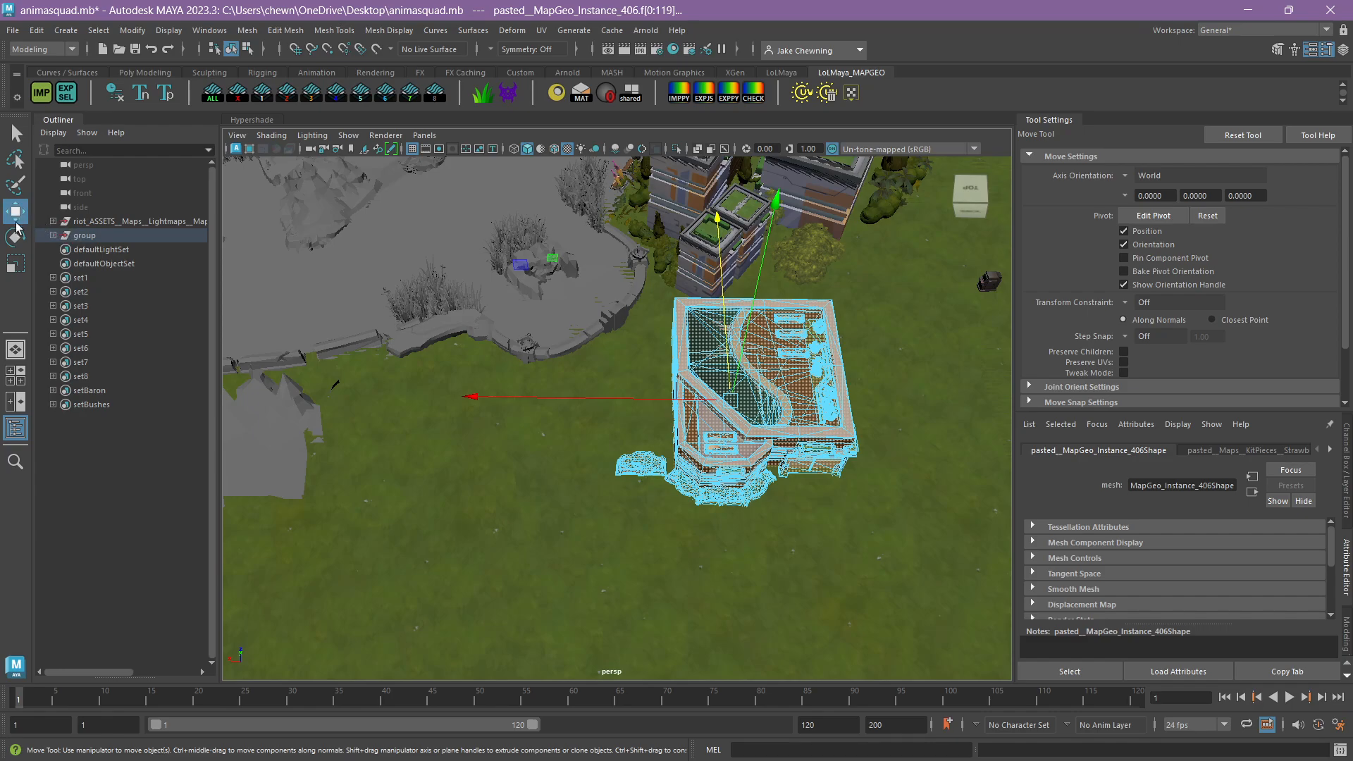
{"action": "left_click_drag", "start_coordinate": [884, 620], "coordinate": [443, 300]}
Move the rotated pool building close to the small green-roofed towers and the curved stone edge of the map.
{"action": "middle_click_drag", "start_coordinate": [620, 423], "coordinate": [614, 344], "text": "alt"}
{"action": "right_click_drag", "start_coordinate": [614, 344], "coordinate": [498, 360], "text": "alt"}
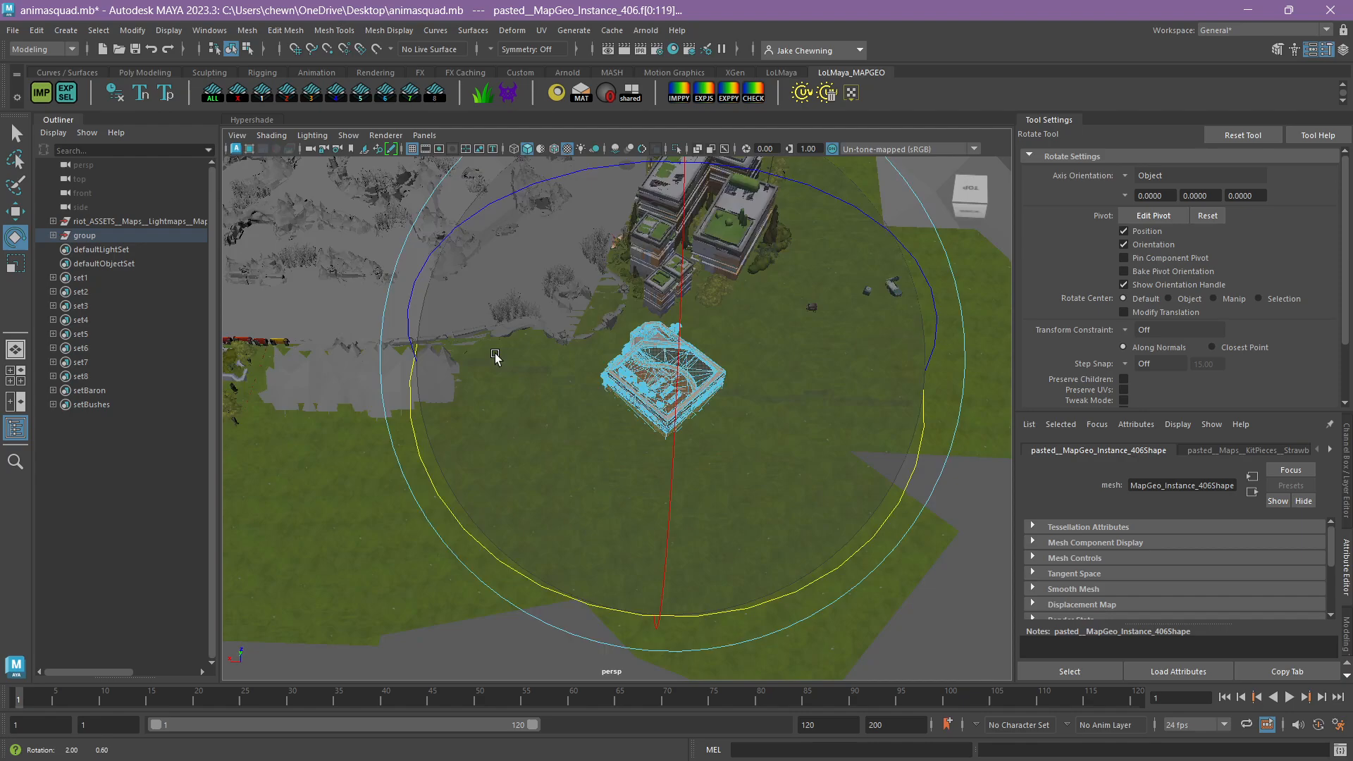
{"action": "left_click_drag", "start_coordinate": [498, 359], "coordinate": [468, 393], "text": "alt"}
{"action": "right_click_drag", "start_coordinate": [468, 392], "coordinate": [568, 387], "text": "alt"}
{"action": "middle_click_drag", "start_coordinate": [568, 387], "coordinate": [471, 336], "text": "alt"}
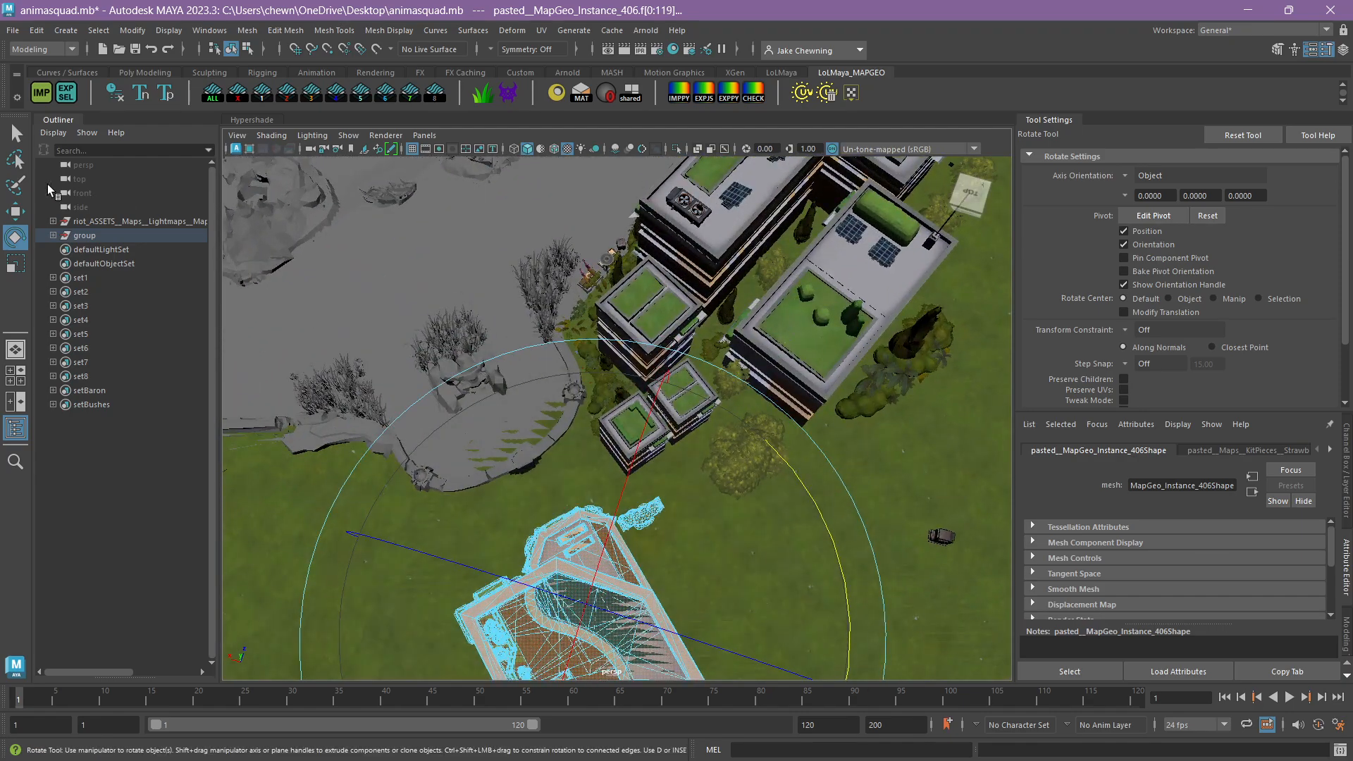
{"action": "left_click", "coordinate": [16, 212]}
{"action": "middle_click_drag", "start_coordinate": [562, 474], "coordinate": [578, 415], "text": "alt"}
{"action": "left_click_drag", "start_coordinate": [640, 435], "coordinate": [487, 465]}
{"action": "middle_click_drag", "start_coordinate": [494, 461], "coordinate": [522, 486], "text": "alt"}
{"action": "mouse_move", "coordinate": [624, 421]}
{"action": "left_mouse_down"}
{"action": "mouse_move", "coordinate": [642, 398]}
{"action": "mouse_move", "coordinate": [636, 415]}
{"action": "left_mouse_up"}
{"action": "left_click_drag", "start_coordinate": [562, 486], "coordinate": [572, 489]}
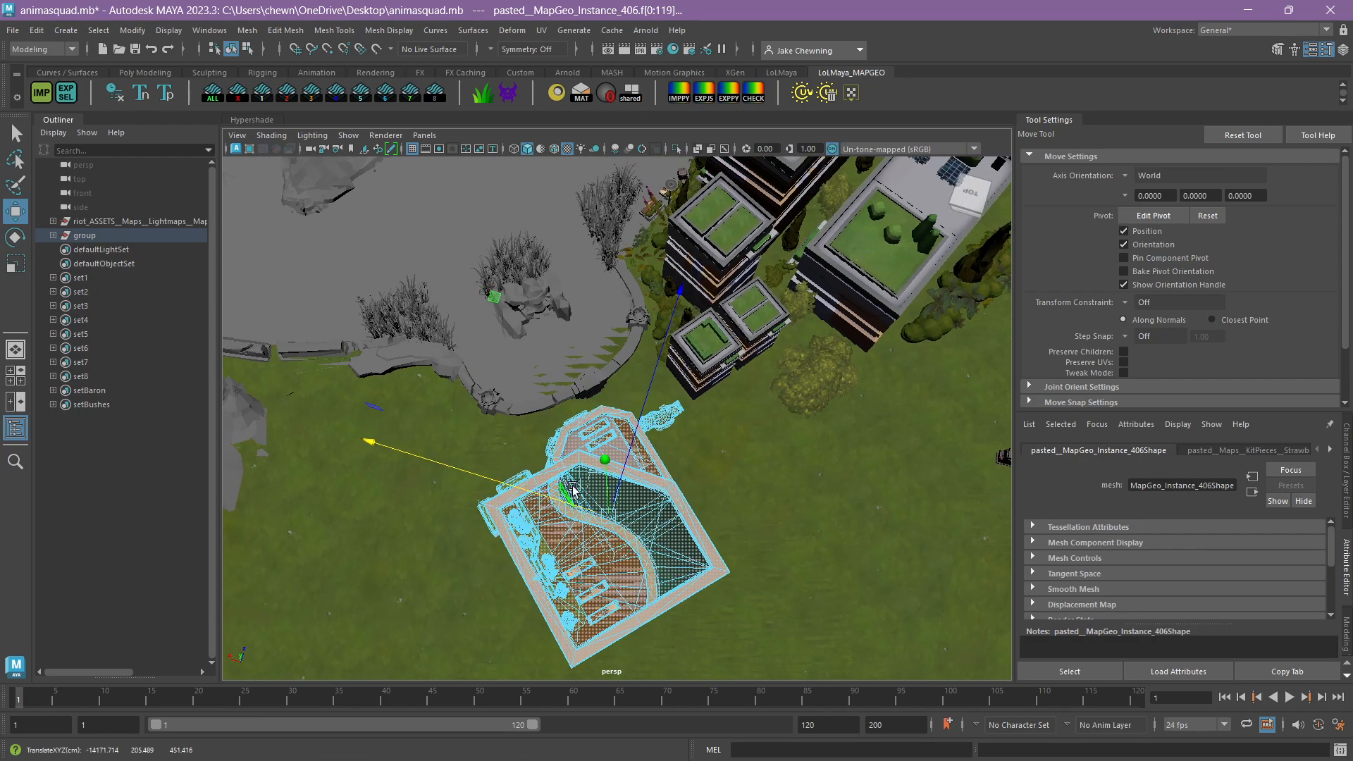
{"action": "left_click_drag", "start_coordinate": [637, 412], "coordinate": [738, 483]}
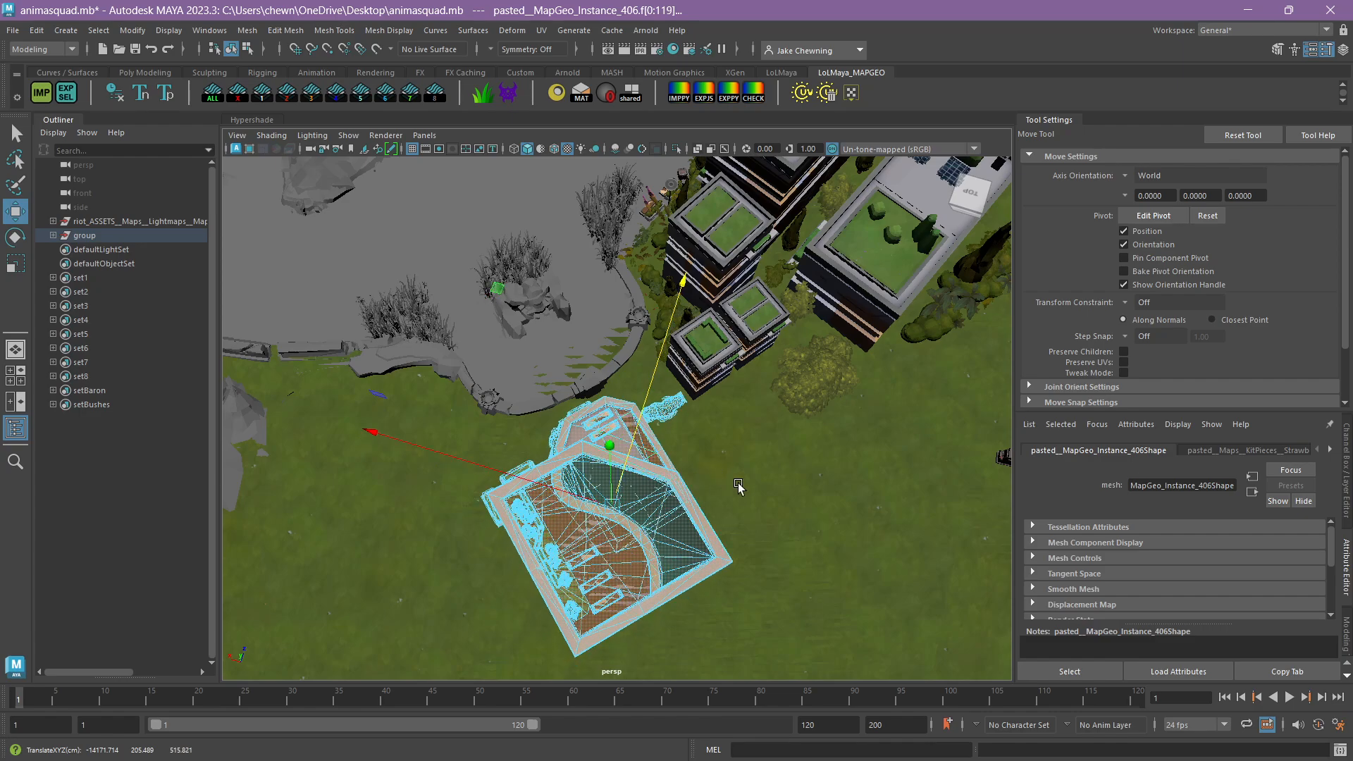
Leave the face selection and select all the pool building's meshes in the group, from pasted__MapGeo_Instance_59 to pasted__MapGeo_Instance_588.
{"action": "left_click", "coordinate": [772, 553]}
{"action": "left_click_drag", "start_coordinate": [762, 541], "coordinate": [606, 446], "text": "alt"}
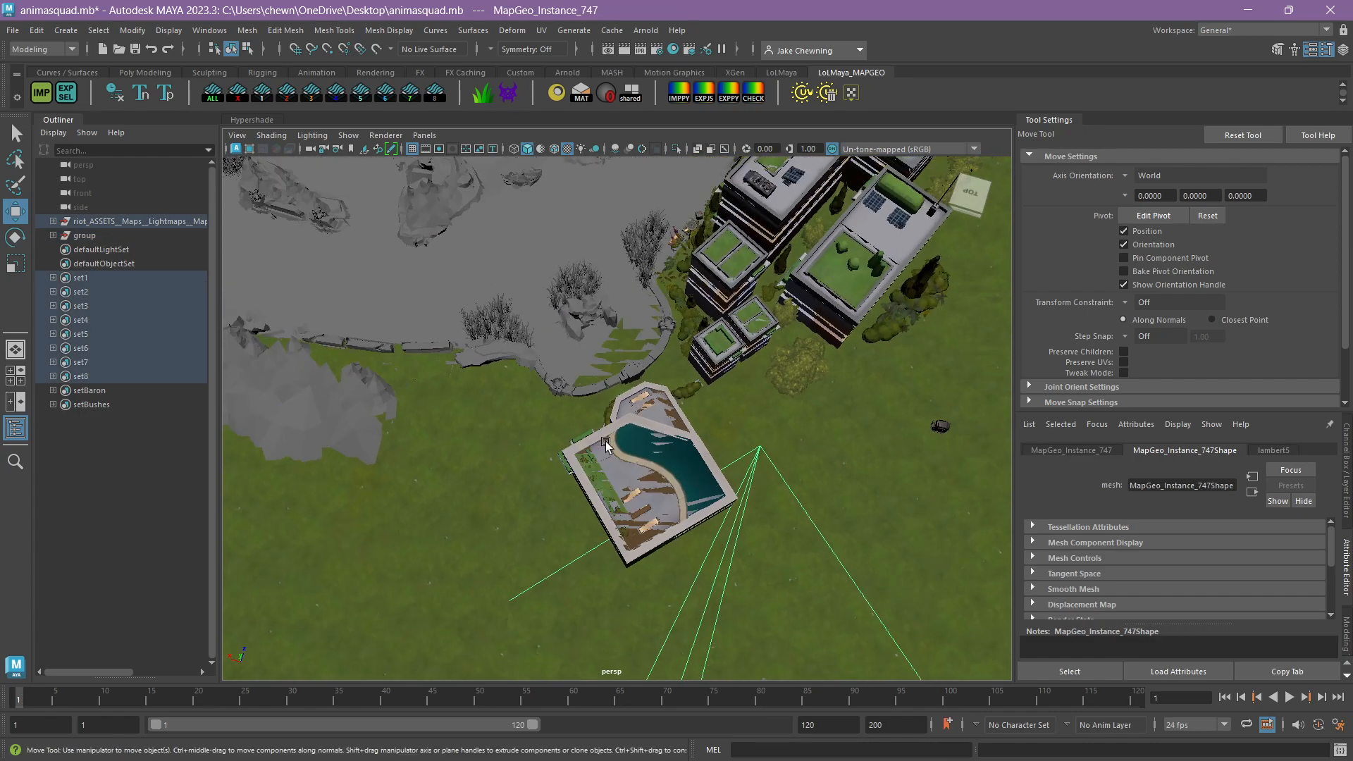
{"action": "left_click", "coordinate": [89, 234]}
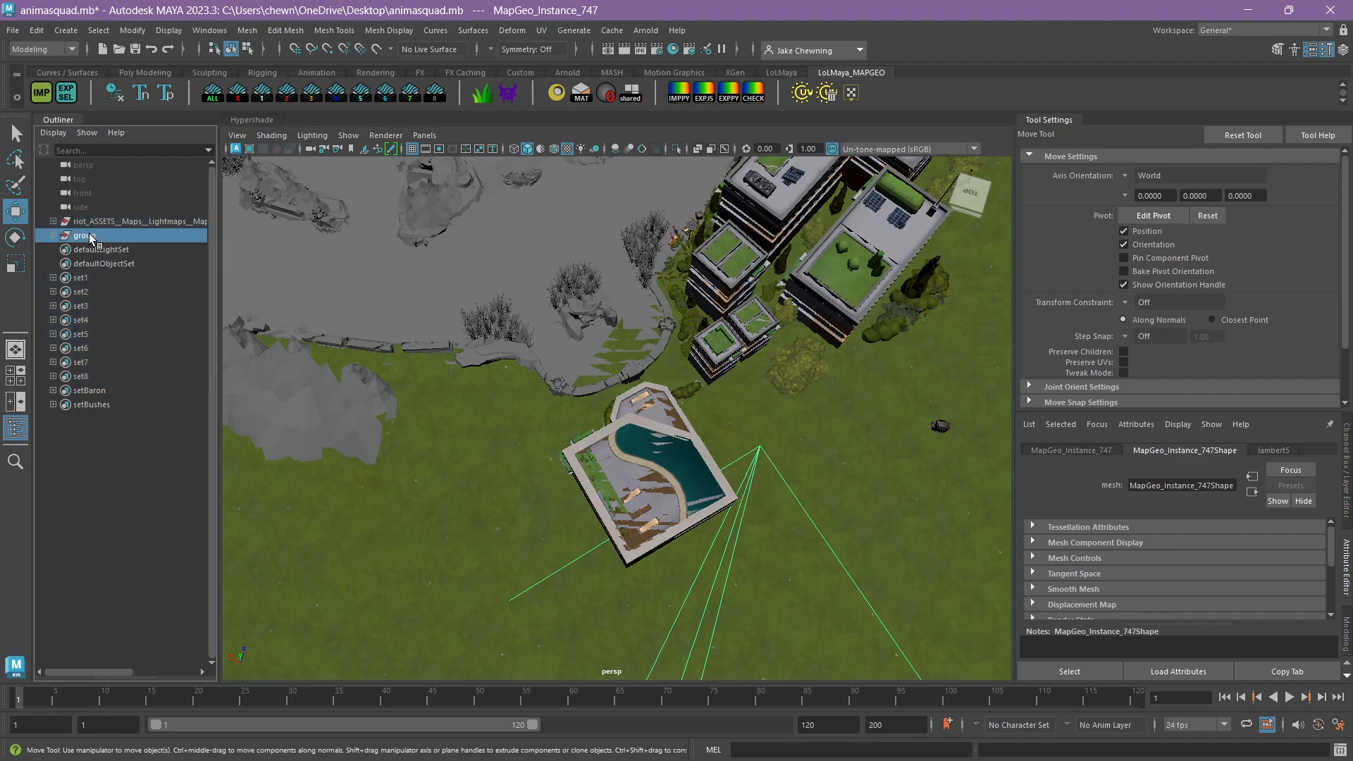
{"action": "left_click", "coordinate": [53, 236]}
{"action": "scroll", "coordinate": [166, 358], "scroll_direction": "down", "scroll_amount": 10}
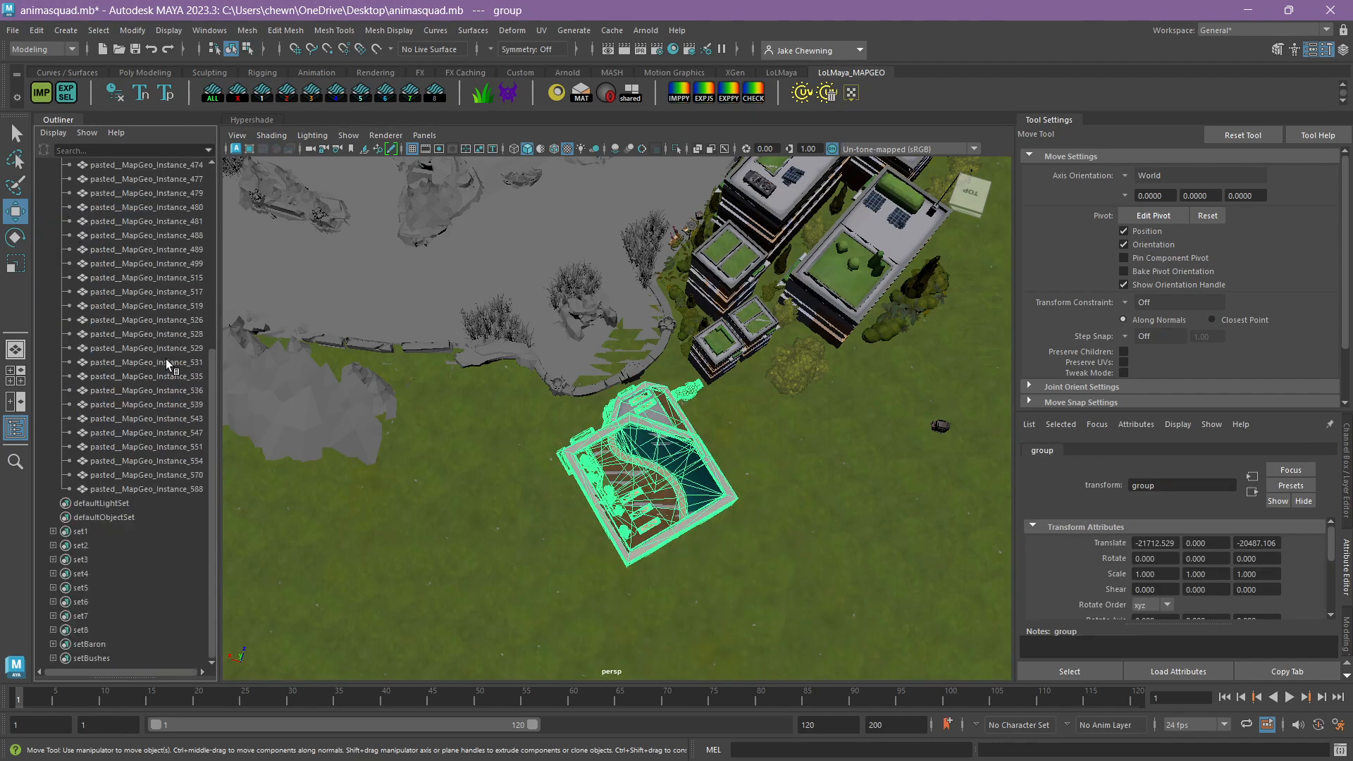
{"action": "left_click", "coordinate": [188, 486]}
{"action": "scroll", "coordinate": [168, 412], "scroll_direction": "up", "scroll_amount": 5}
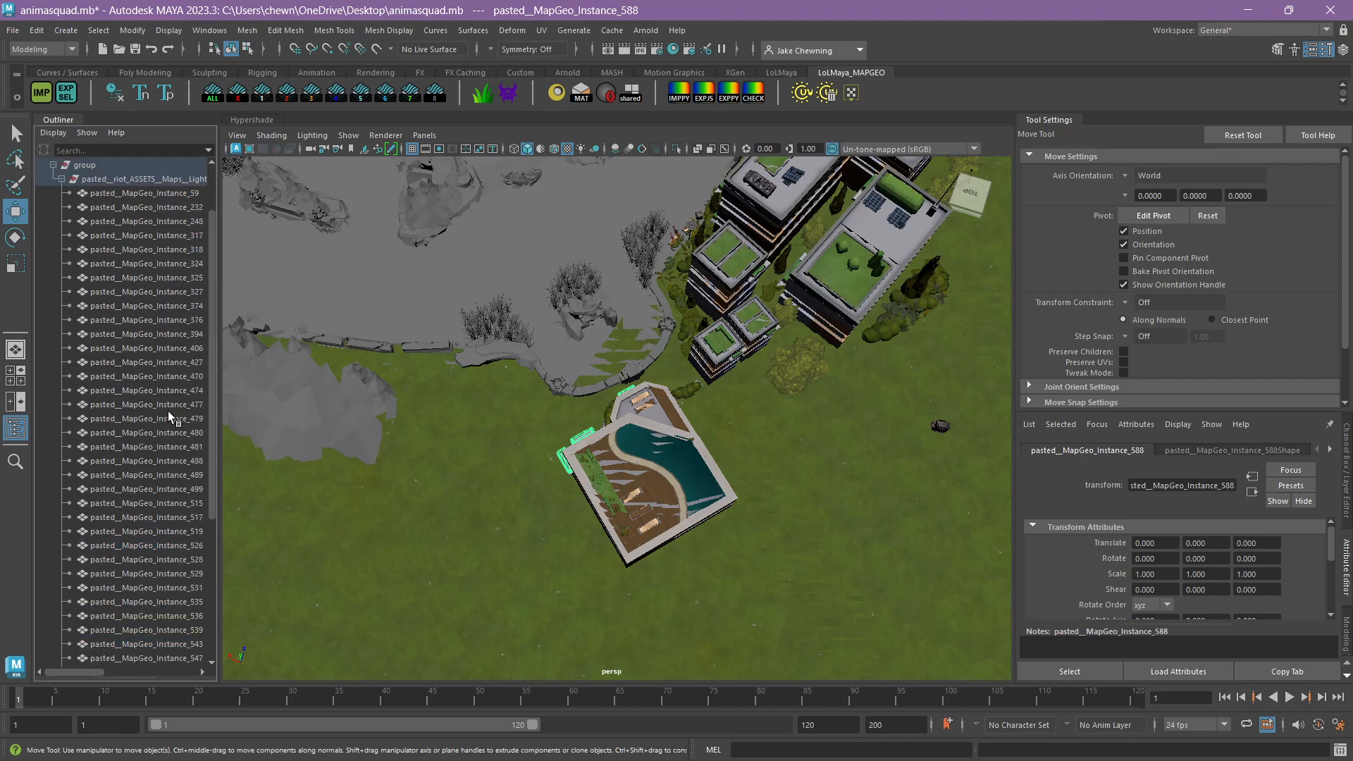
{"action": "left_click", "coordinate": [130, 196], "text": "shift"}
{"action": "mouse_move", "coordinate": [675, 516]}
{"action": "middle_mouse_down", "text": "alt"}
{"action": "mouse_move", "coordinate": [687, 564]}
{"action": "mouse_move", "coordinate": [664, 509]}
{"action": "middle_mouse_up", "text": "alt"}
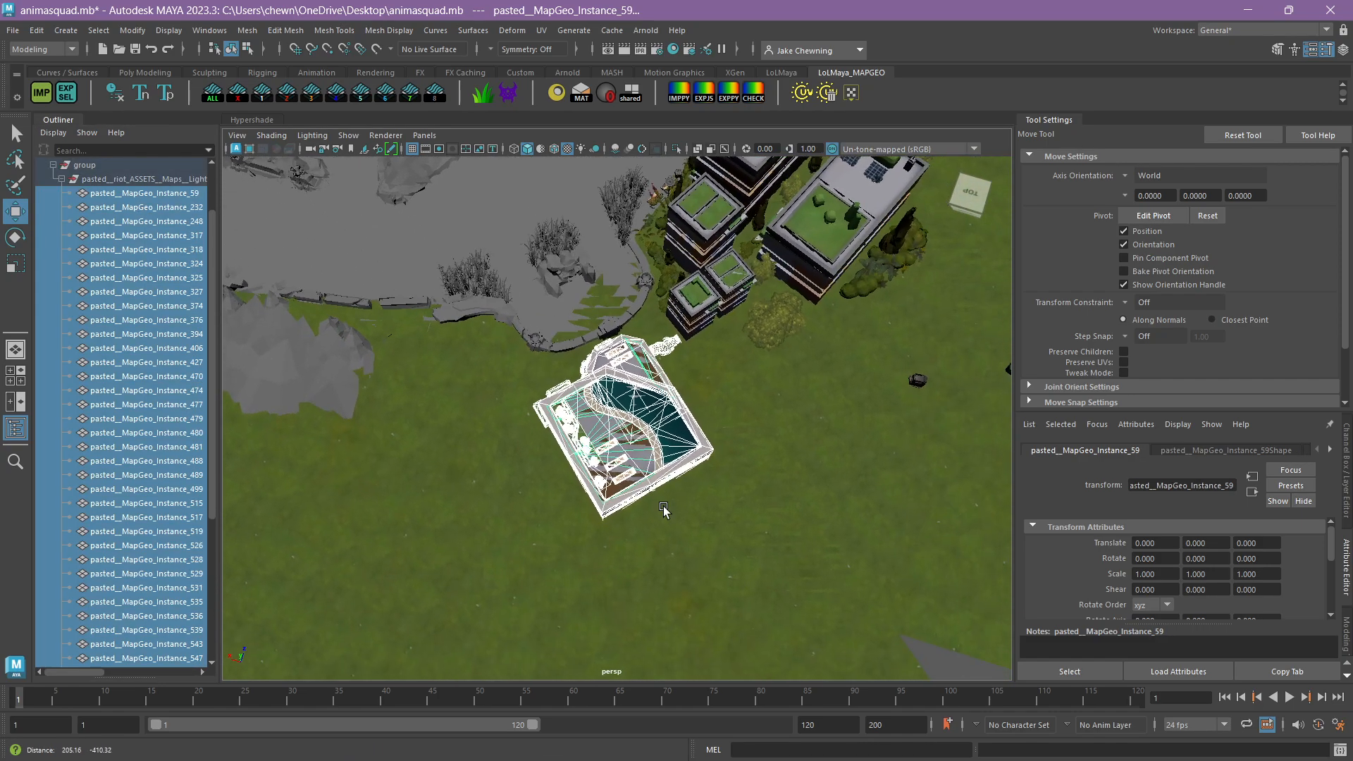
Create the eight layer sets and assign all selected pool-building meshes to every layer.
{"action": "scroll", "coordinate": [141, 420], "scroll_direction": "down", "scroll_amount": 5}
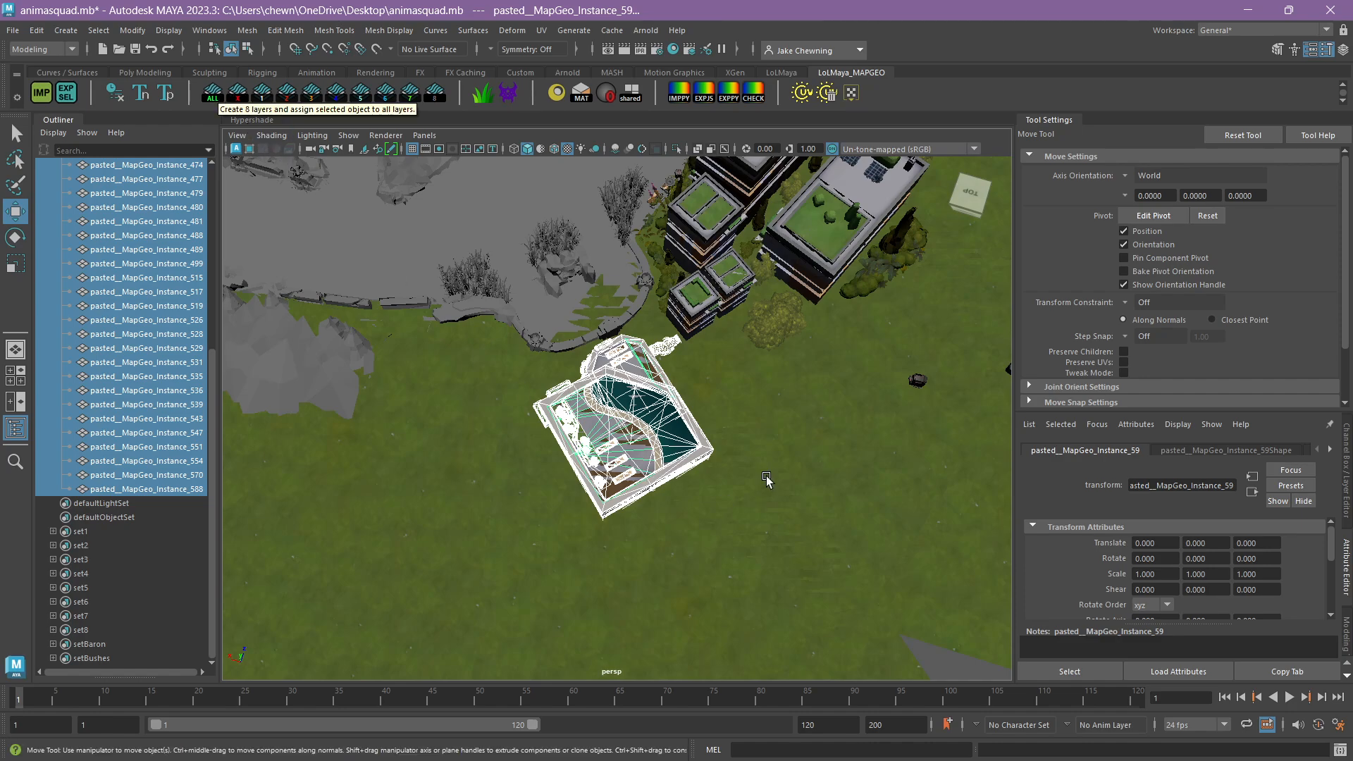
{"action": "left_click", "coordinate": [218, 97]}
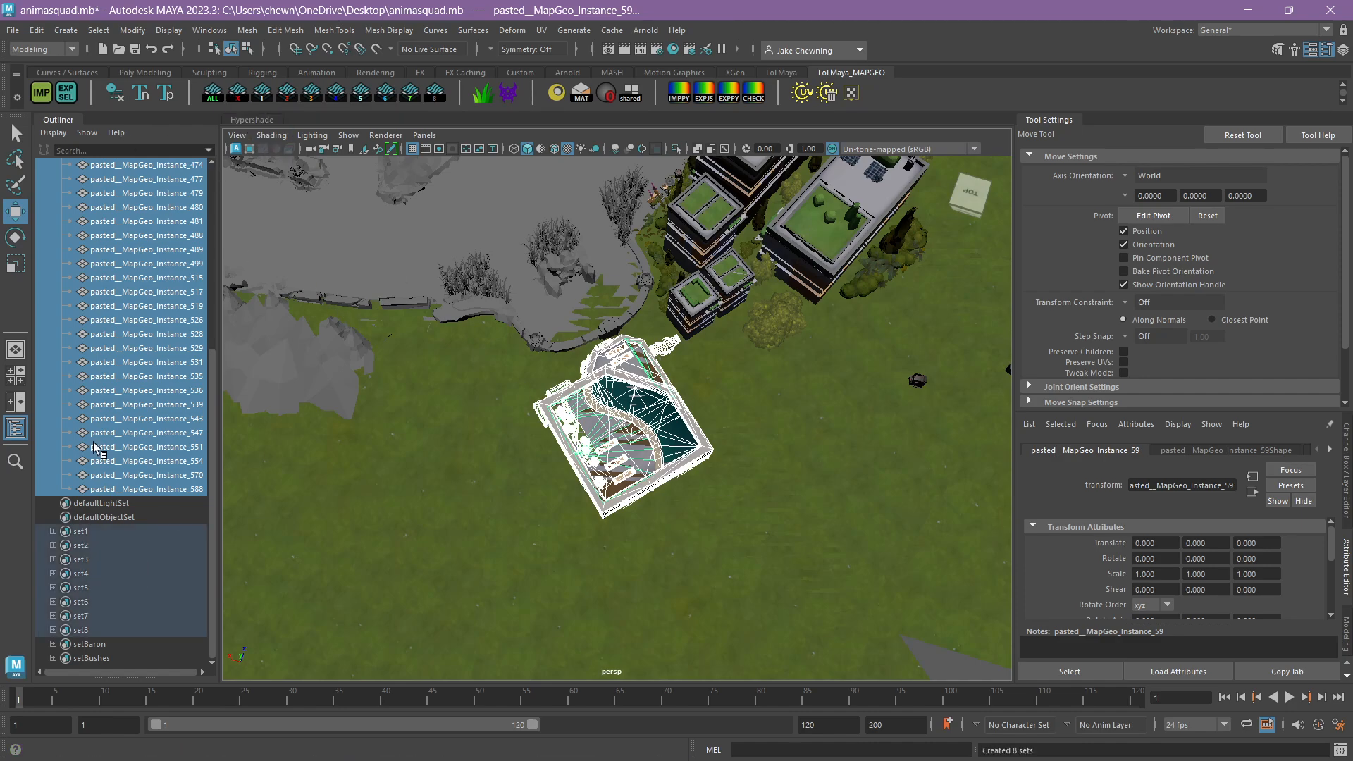
{"action": "scroll", "coordinate": [106, 353], "scroll_direction": "up", "scroll_amount": 6}
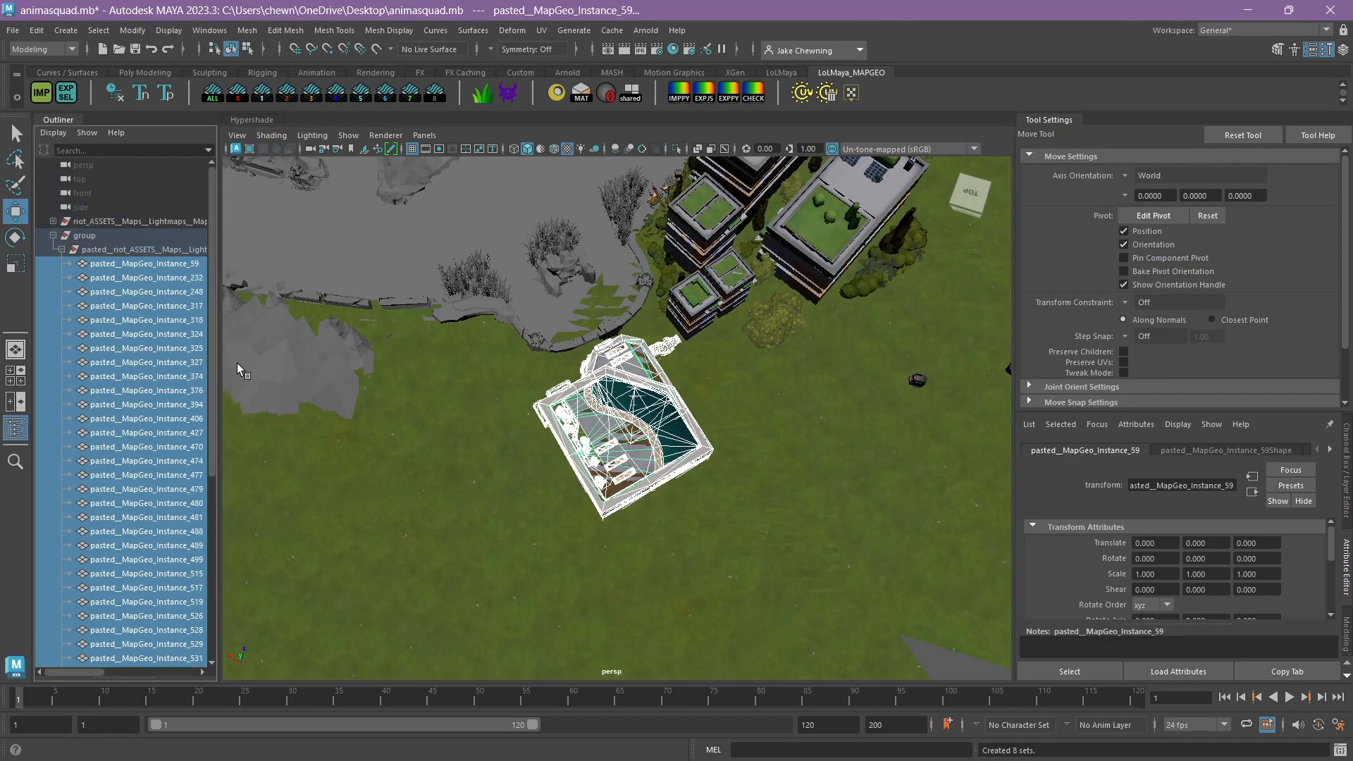
{"action": "scroll", "coordinate": [134, 274], "scroll_direction": "down", "scroll_amount": 5}
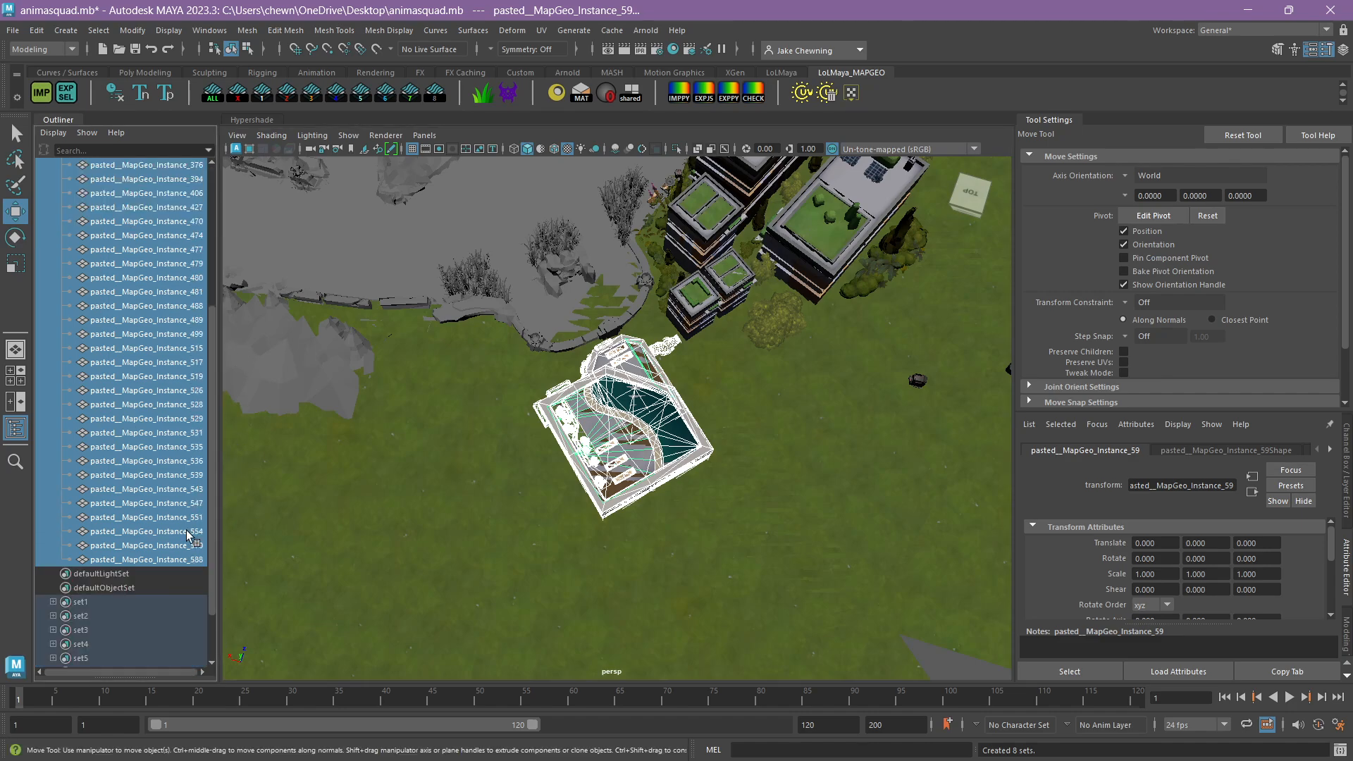
{"action": "scroll", "coordinate": [141, 282], "scroll_direction": "up", "scroll_amount": 5}
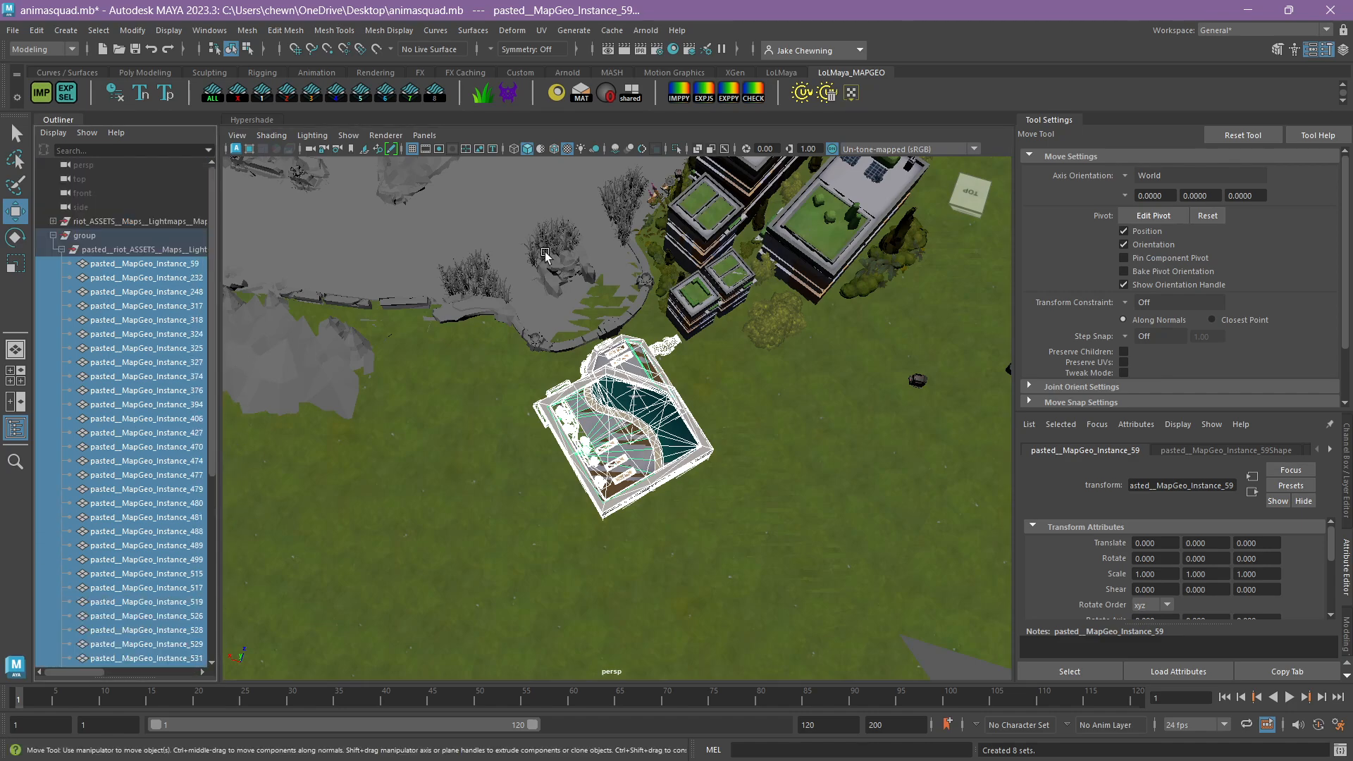
Export the selected meshes' materials as a material PY file named anima in Desktop\map11.wad.client, overwriting the existing one, with map name anima.
{"action": "left_click", "coordinate": [731, 94]}
{"action": "scroll", "coordinate": [594, 389], "scroll_direction": "down", "scroll_amount": 2}
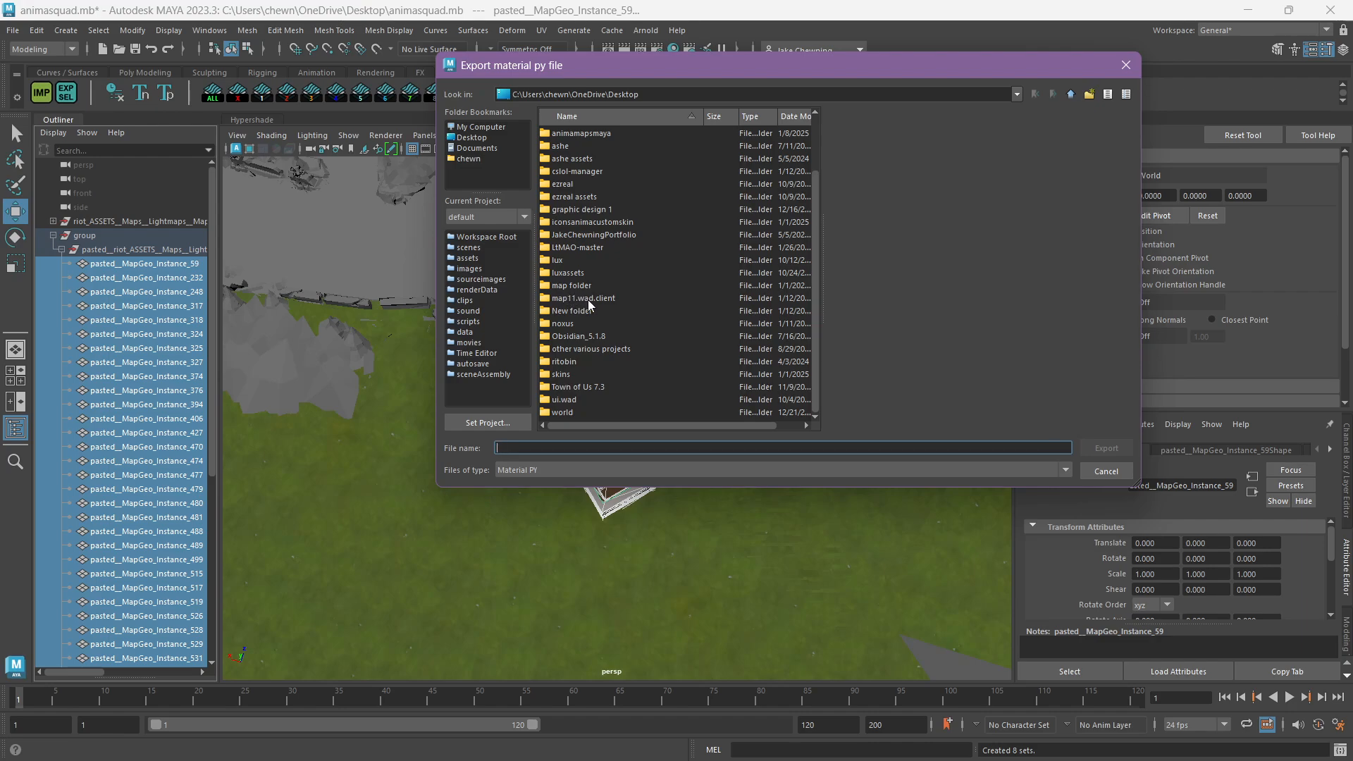
{"action": "double_click", "coordinate": [587, 299]}
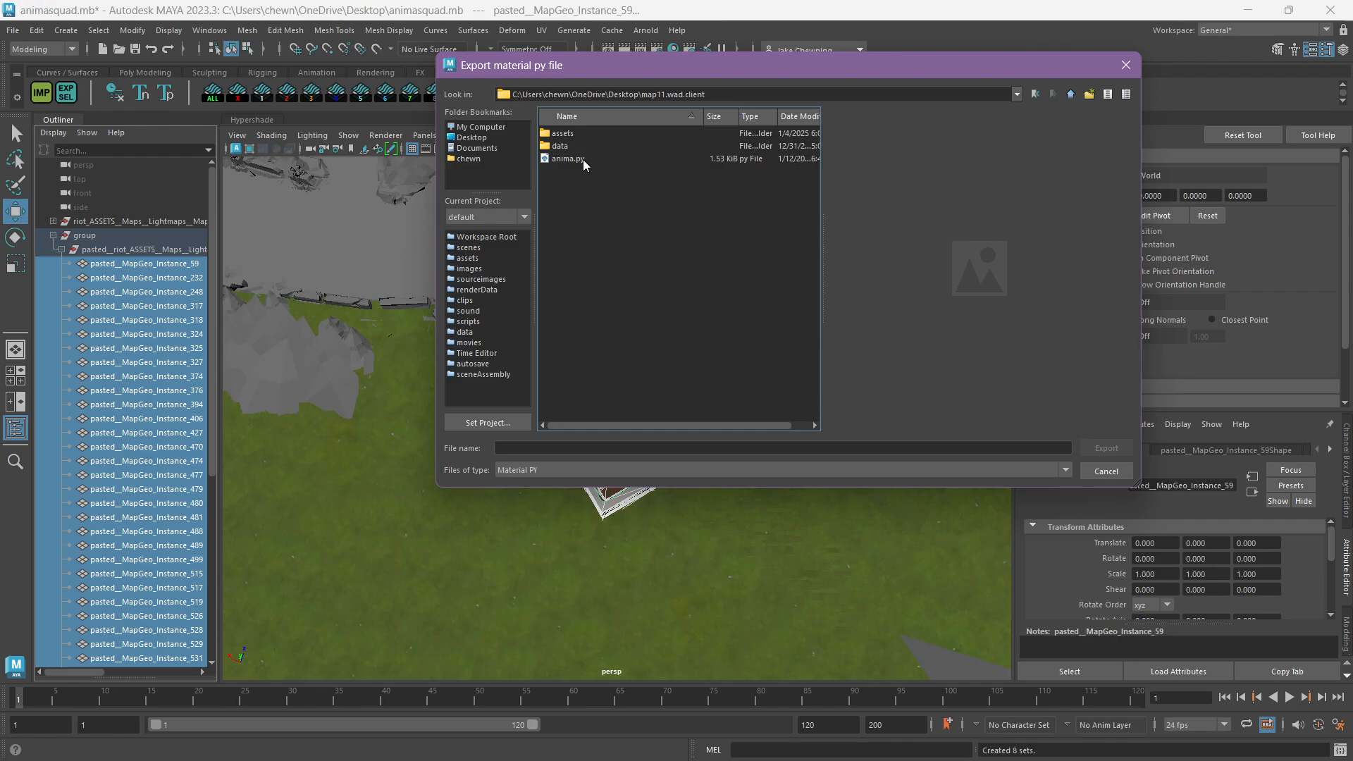
{"action": "left_click", "coordinate": [543, 447]}
{"action": "type", "text": "anima"}
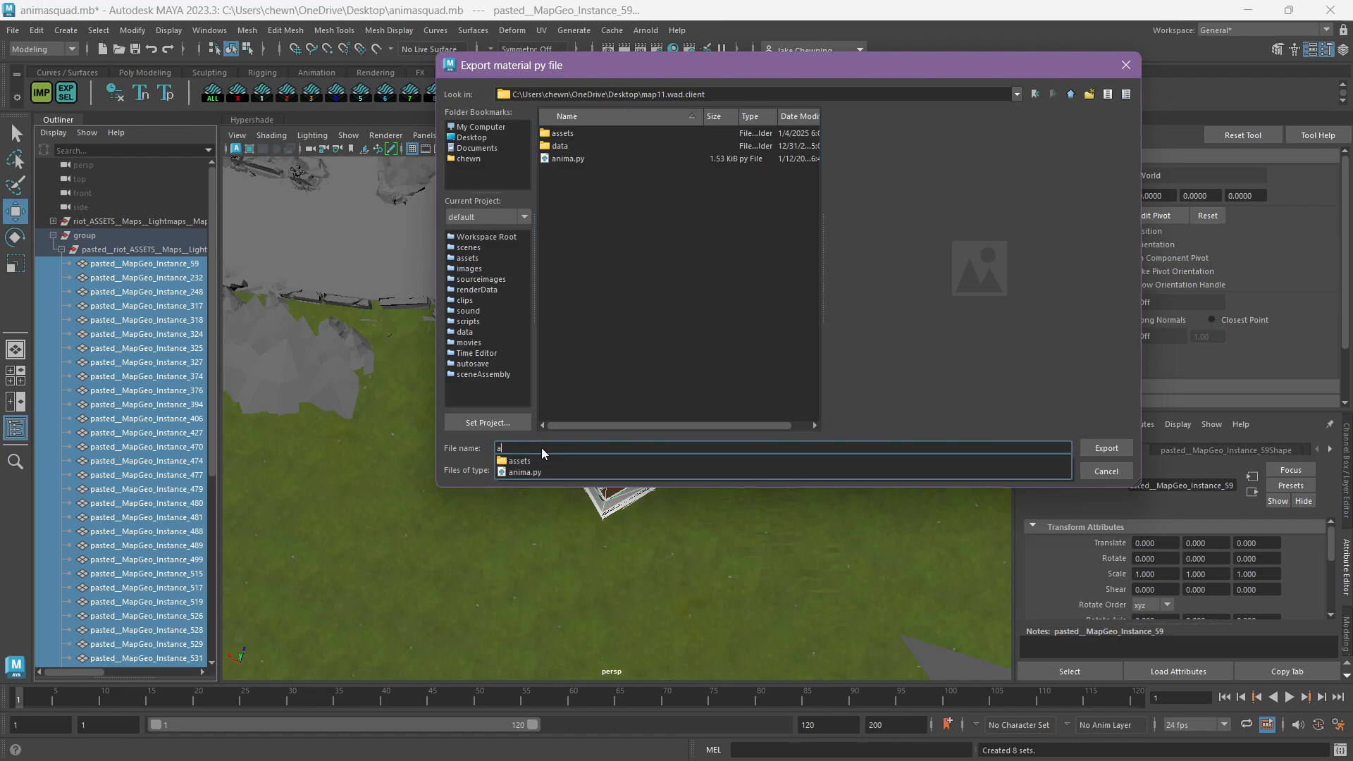
{"action": "left_click", "coordinate": [611, 361]}
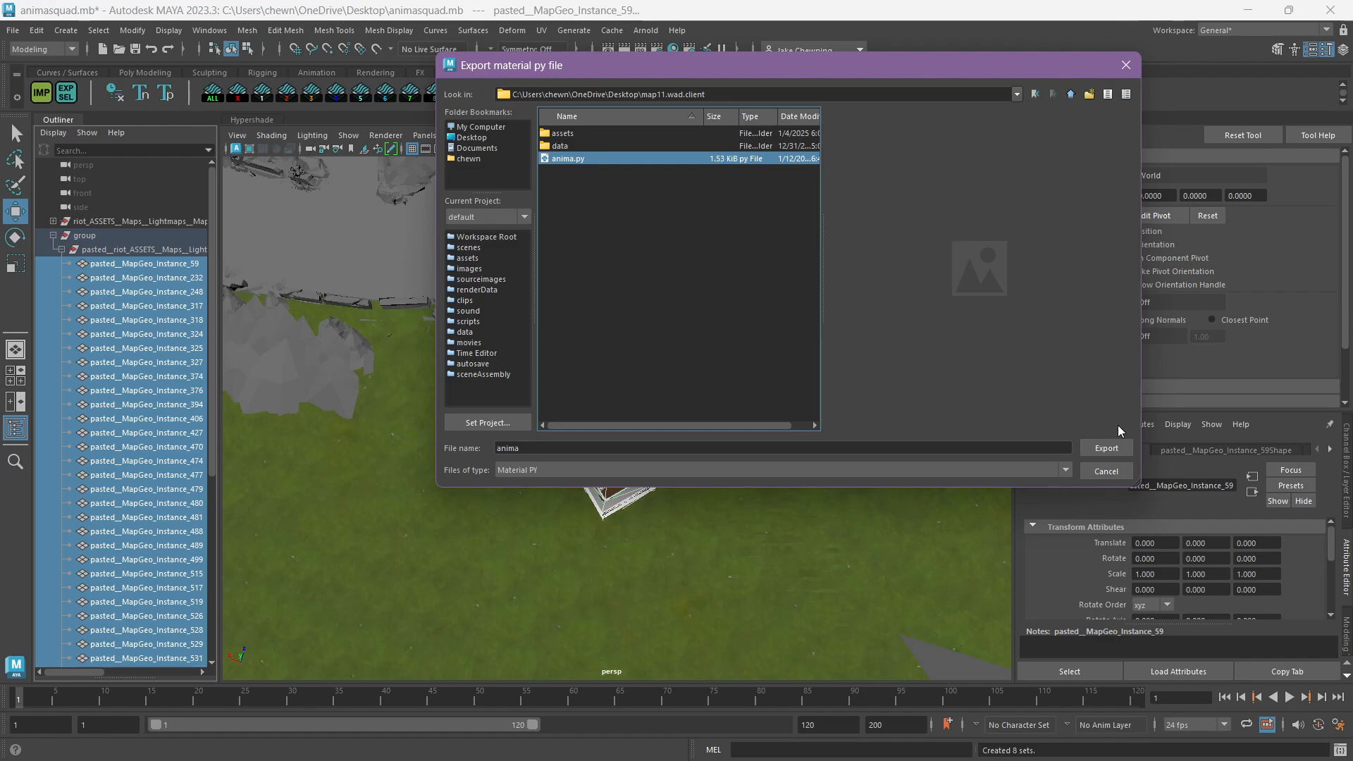
{"action": "left_click", "coordinate": [1116, 448]}
{"action": "left_click", "coordinate": [769, 299]}
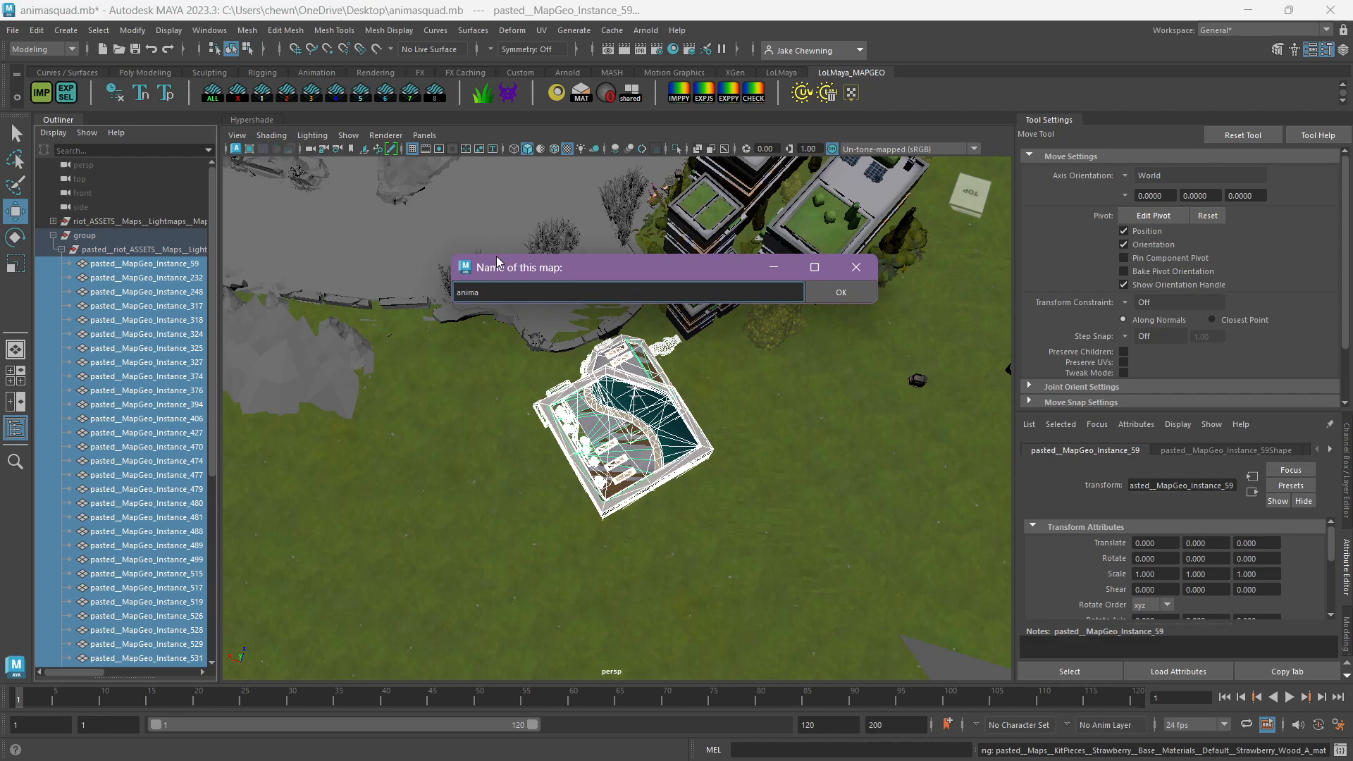
{"action": "double_click", "coordinate": [536, 288]}
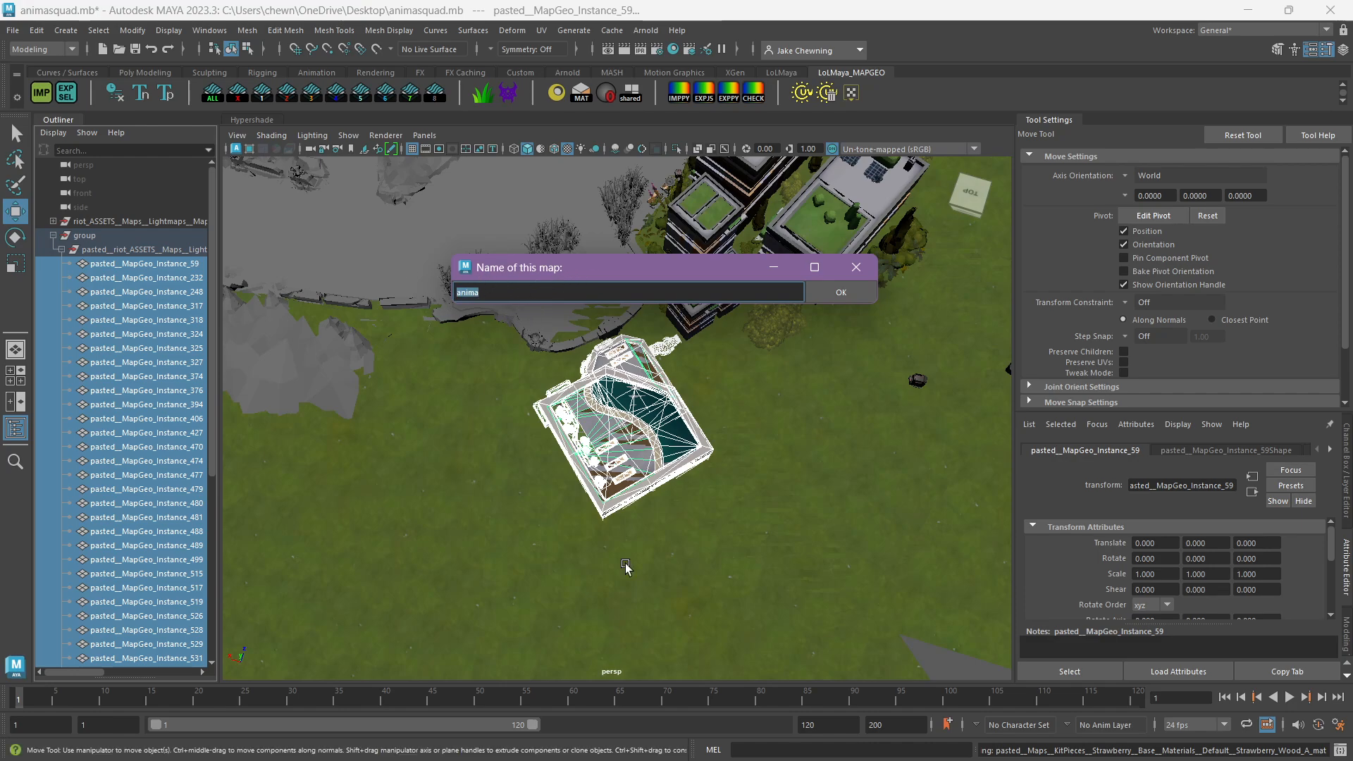
{"action": "key", "text": "Return"}
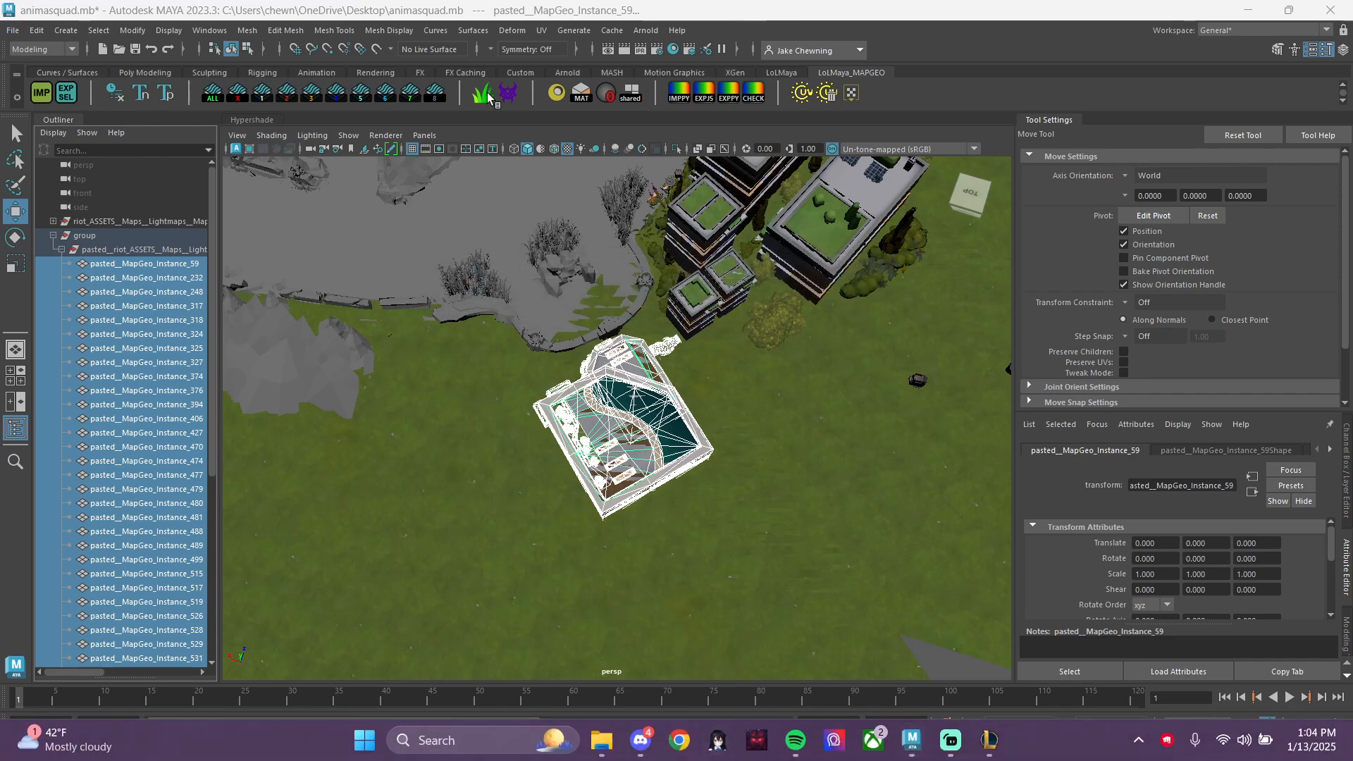
Export the materials over anima.py again with the default map name, and close the animasquadmap1 scene without saving.
{"action": "double_click", "coordinate": [591, 160]}
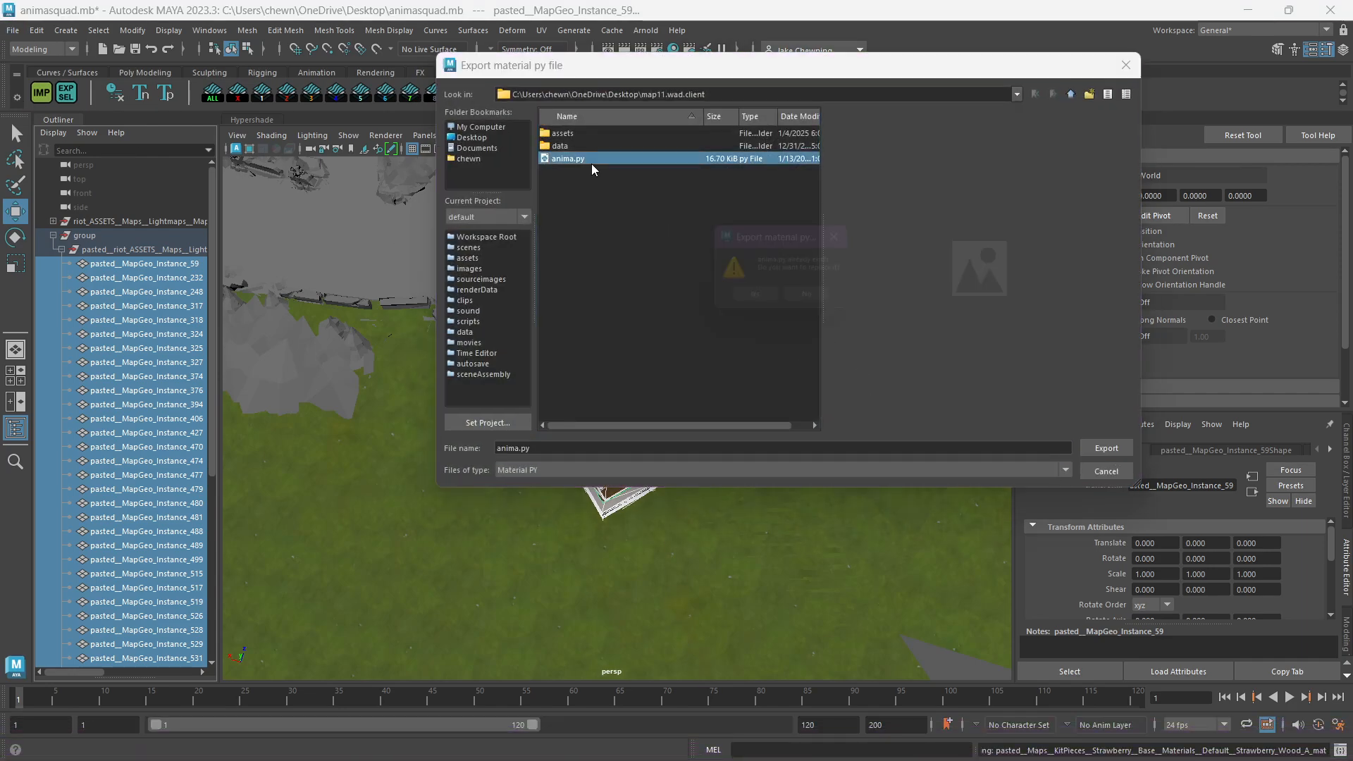
{"action": "left_click", "coordinate": [761, 299]}
{"action": "left_click", "coordinate": [831, 299]}
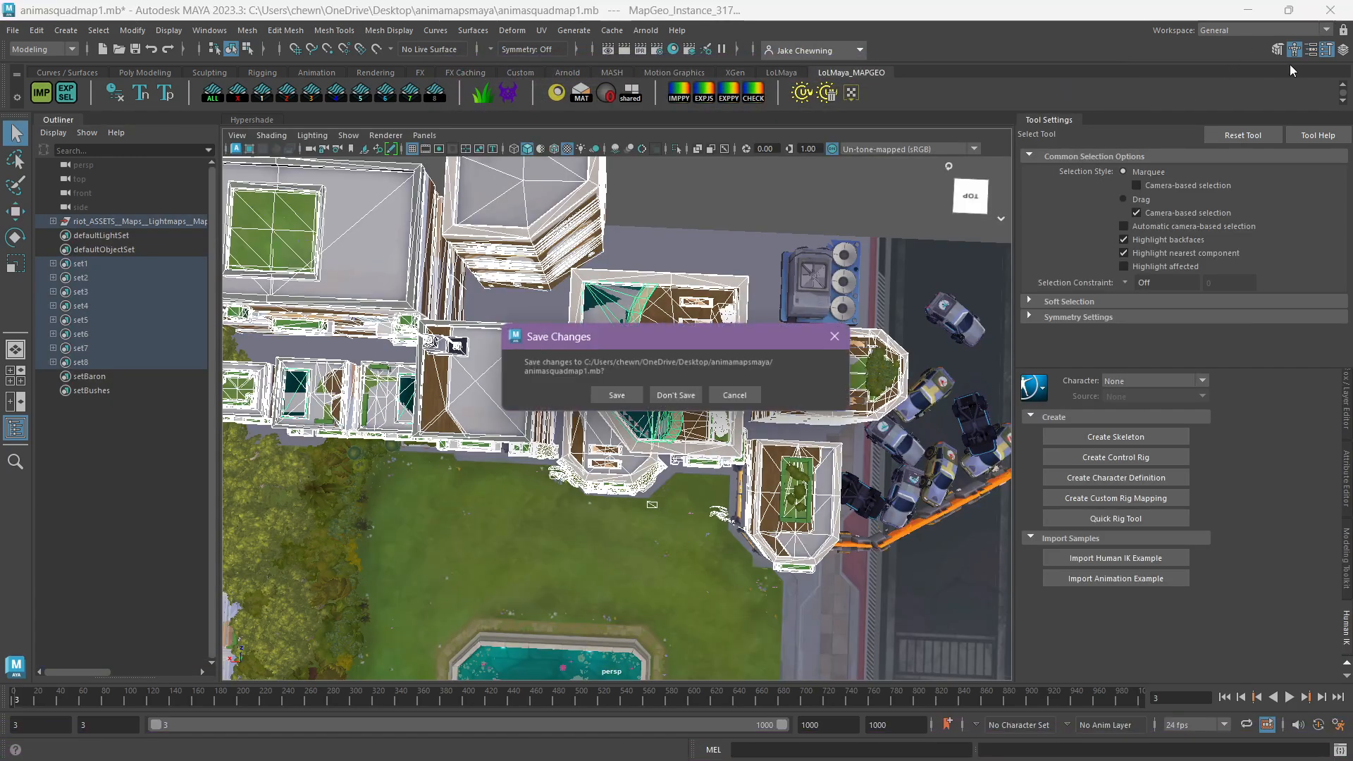
{"action": "left_click", "coordinate": [683, 399]}
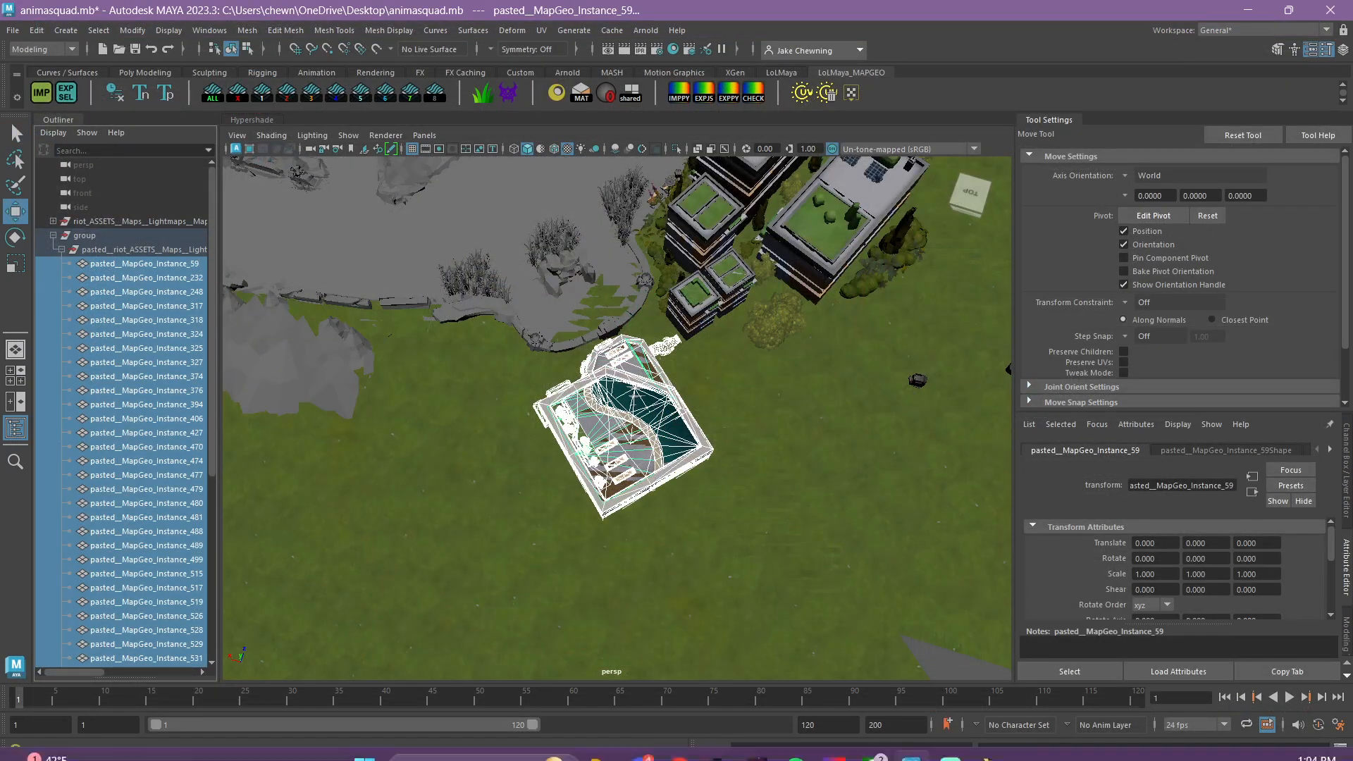
Switch to File Explorer and open the map11.wad.client\assets\Maps\KitPieces\anima\textures folder.
{"action": "left_click", "coordinate": [604, 745]}
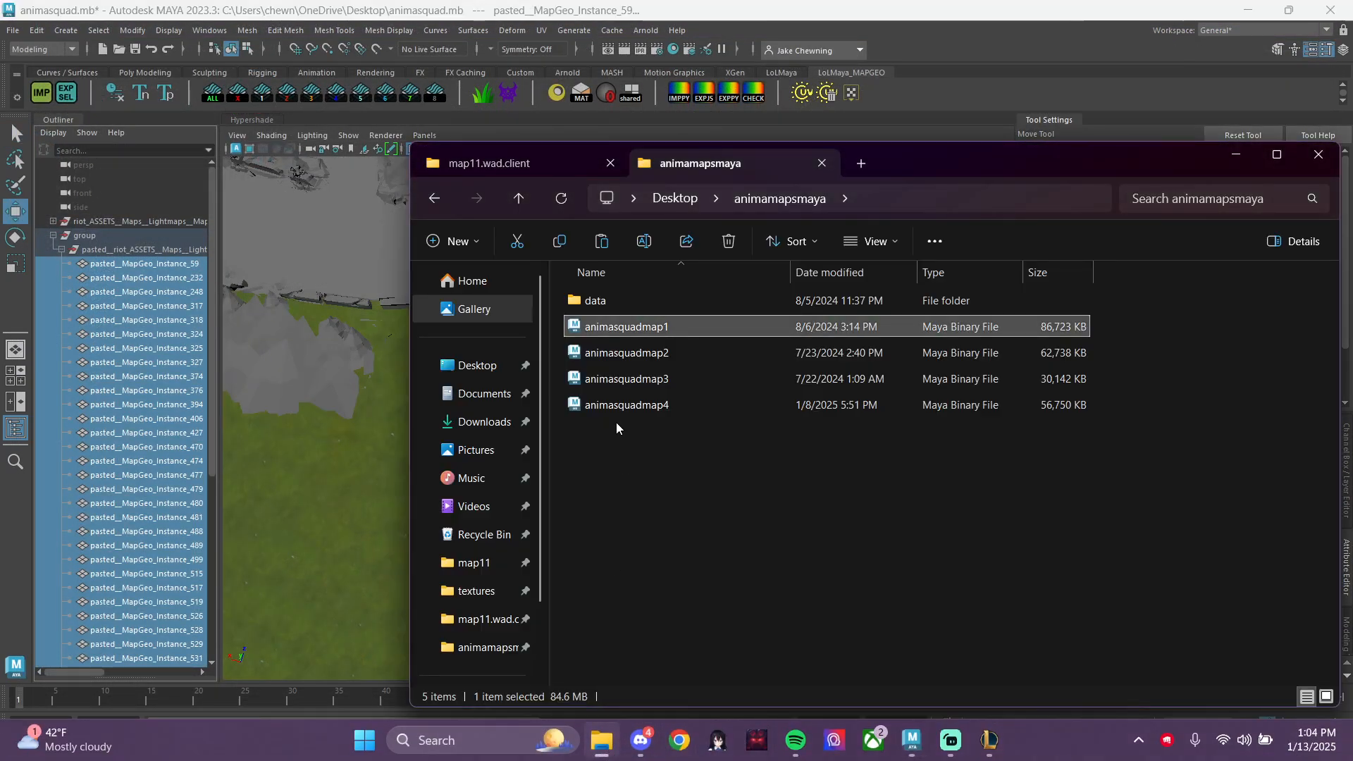
{"action": "left_click", "coordinate": [550, 162]}
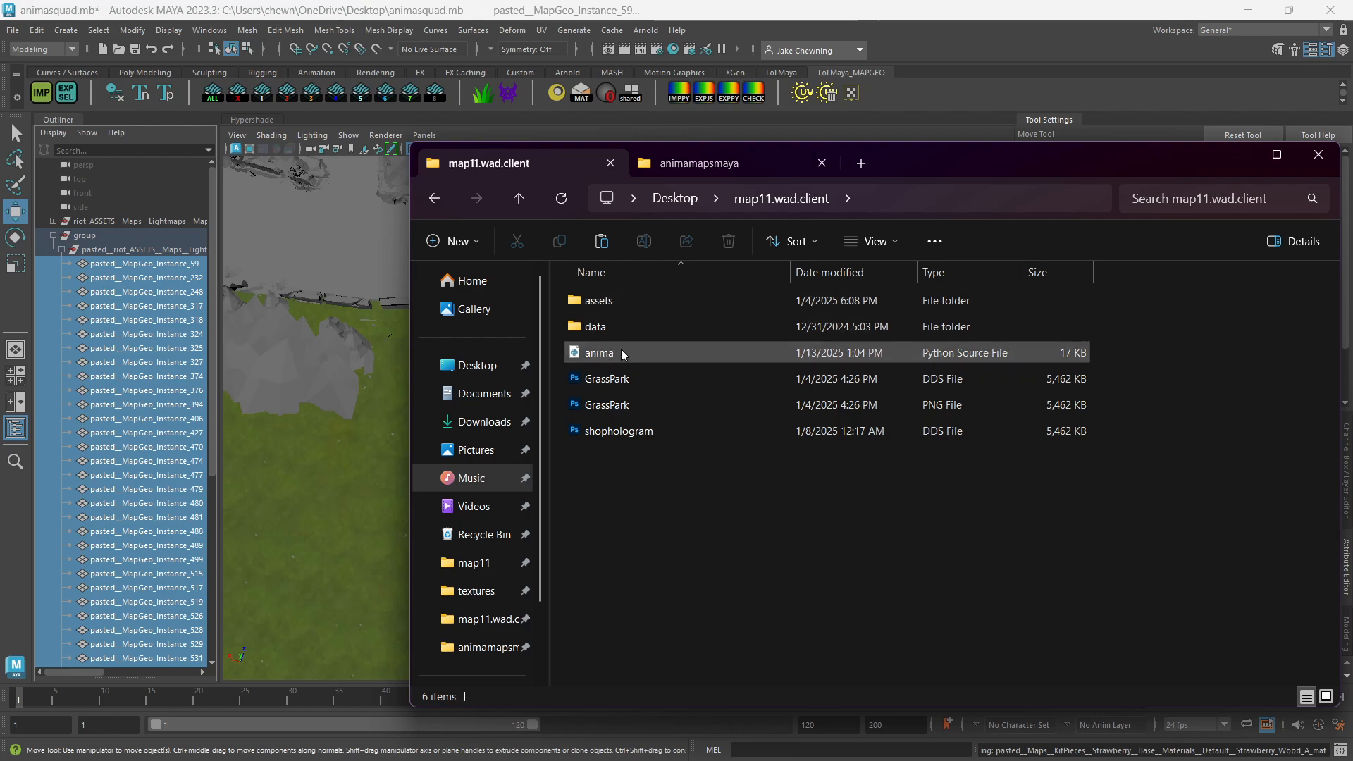
{"action": "left_click", "coordinate": [615, 300]}
{"action": "double_click", "coordinate": [615, 301]}
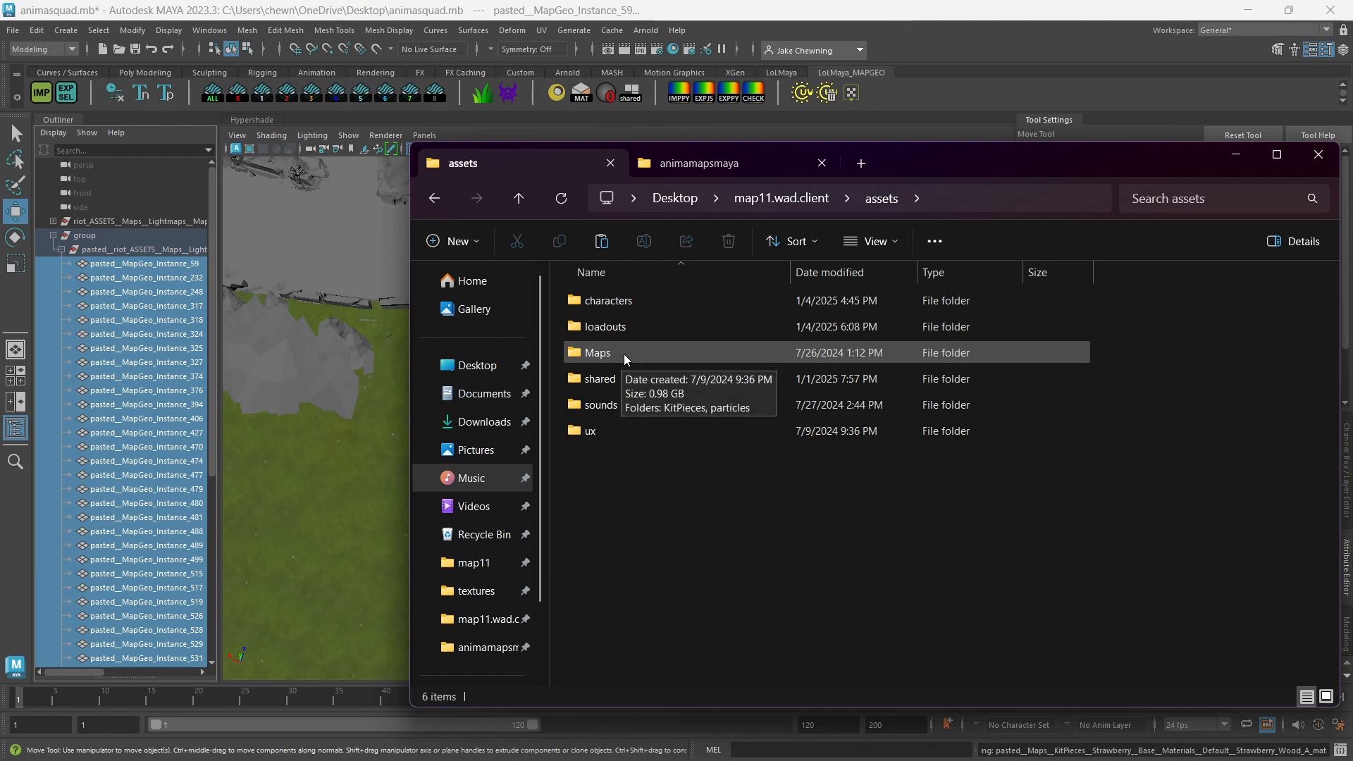
{"action": "double_click", "coordinate": [623, 354]}
{"action": "double_click", "coordinate": [614, 300]}
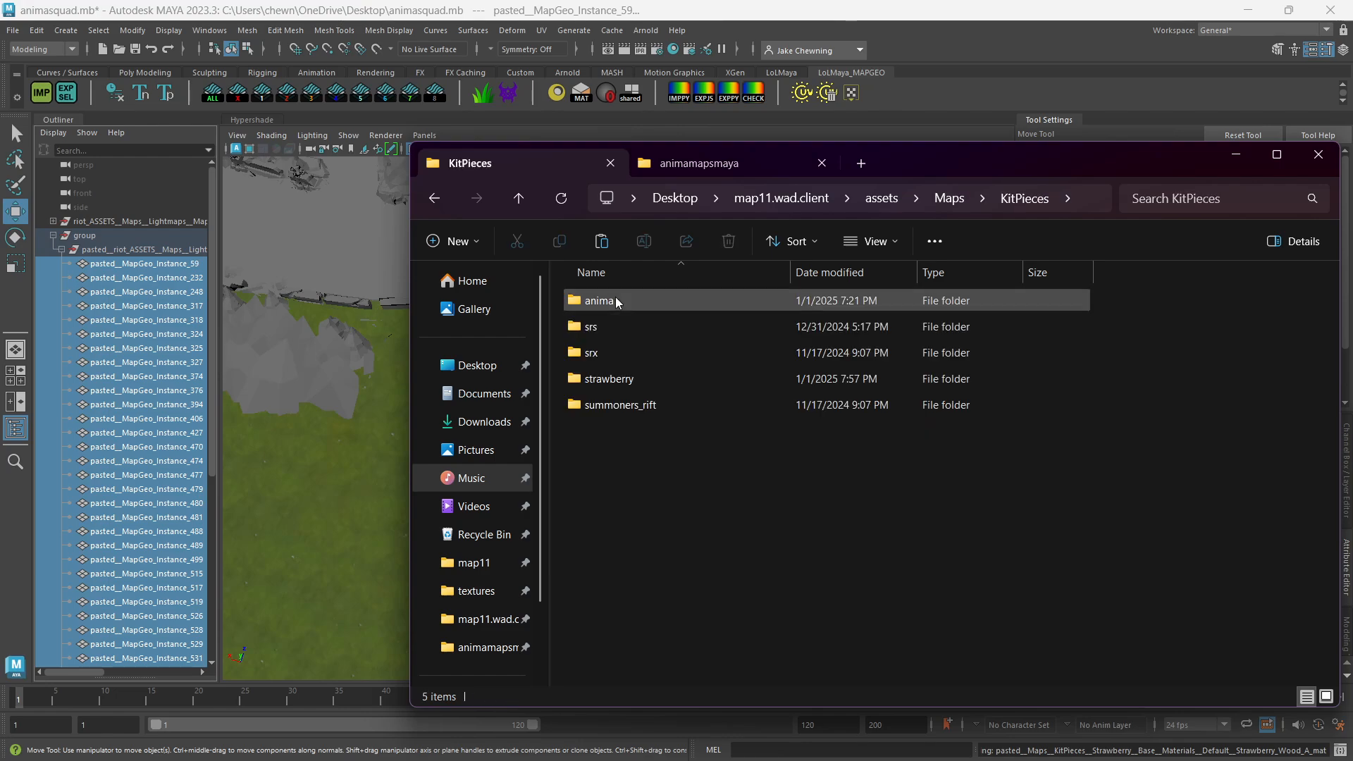
{"action": "left_click", "coordinate": [617, 300]}
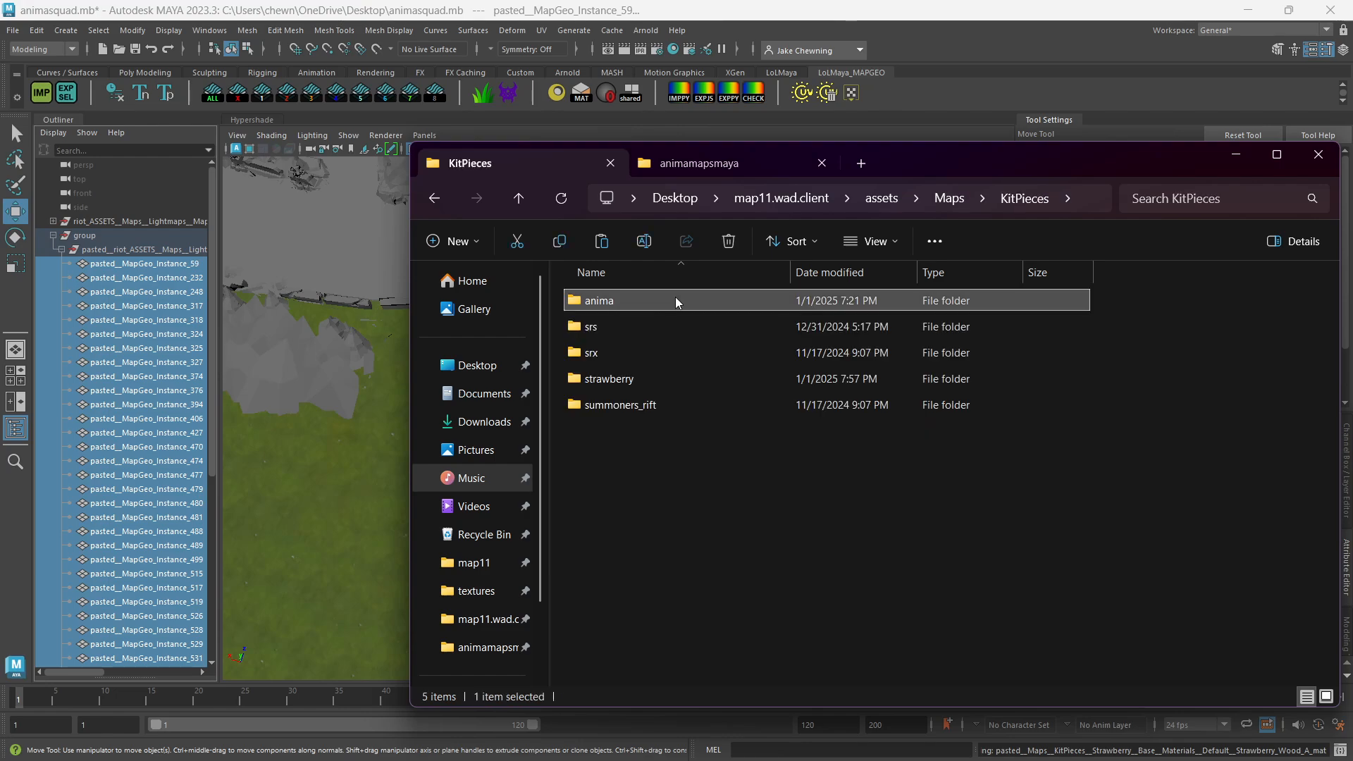
{"action": "double_click", "coordinate": [620, 298]}
{"action": "double_click", "coordinate": [620, 297]}
Examine the texture files stored in the anima textures folder.
{"action": "scroll", "coordinate": [1316, 493], "scroll_direction": "down", "scroll_amount": 10}
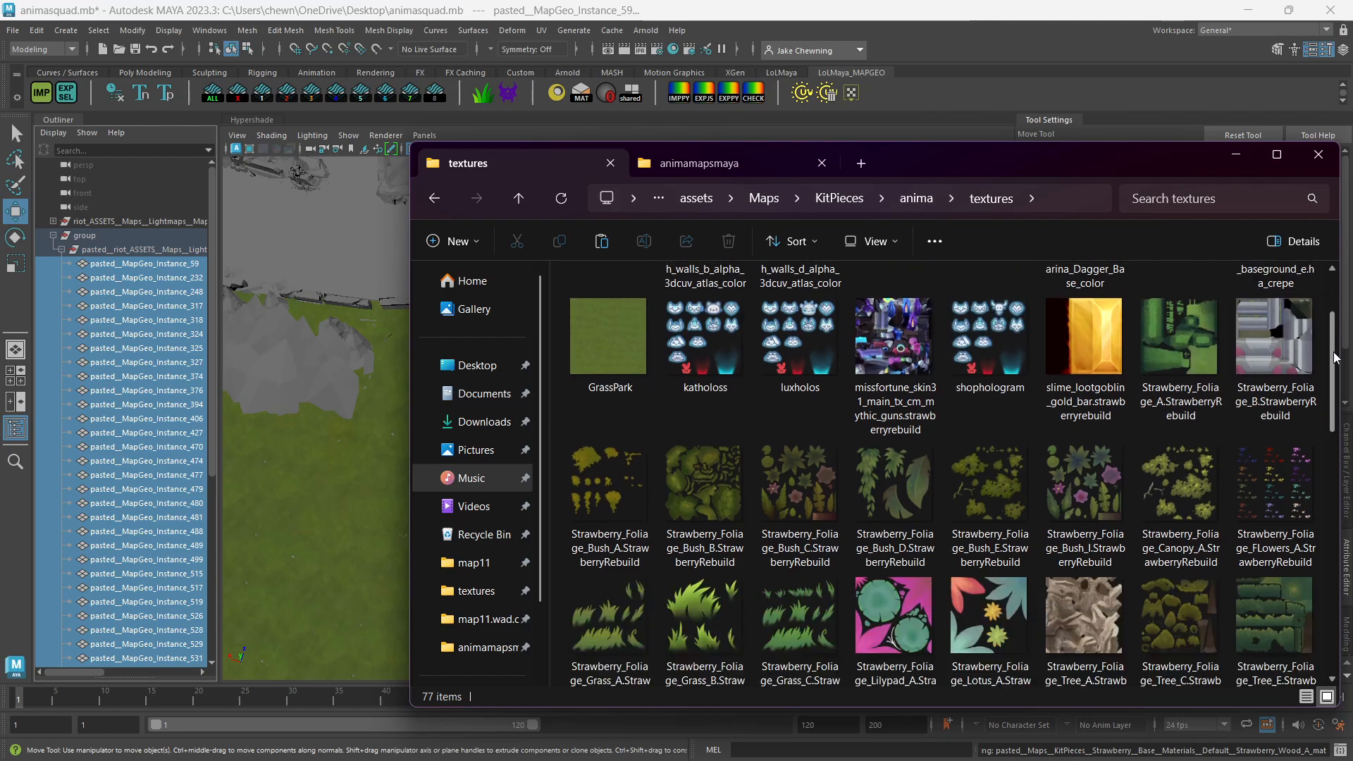
{"action": "scroll", "coordinate": [1295, 299], "scroll_direction": "up", "scroll_amount": 10}
{"action": "scroll", "coordinate": [1316, 335], "scroll_direction": "down", "scroll_amount": 1}
{"action": "scroll", "coordinate": [1298, 654], "scroll_direction": "down", "scroll_amount": 8}
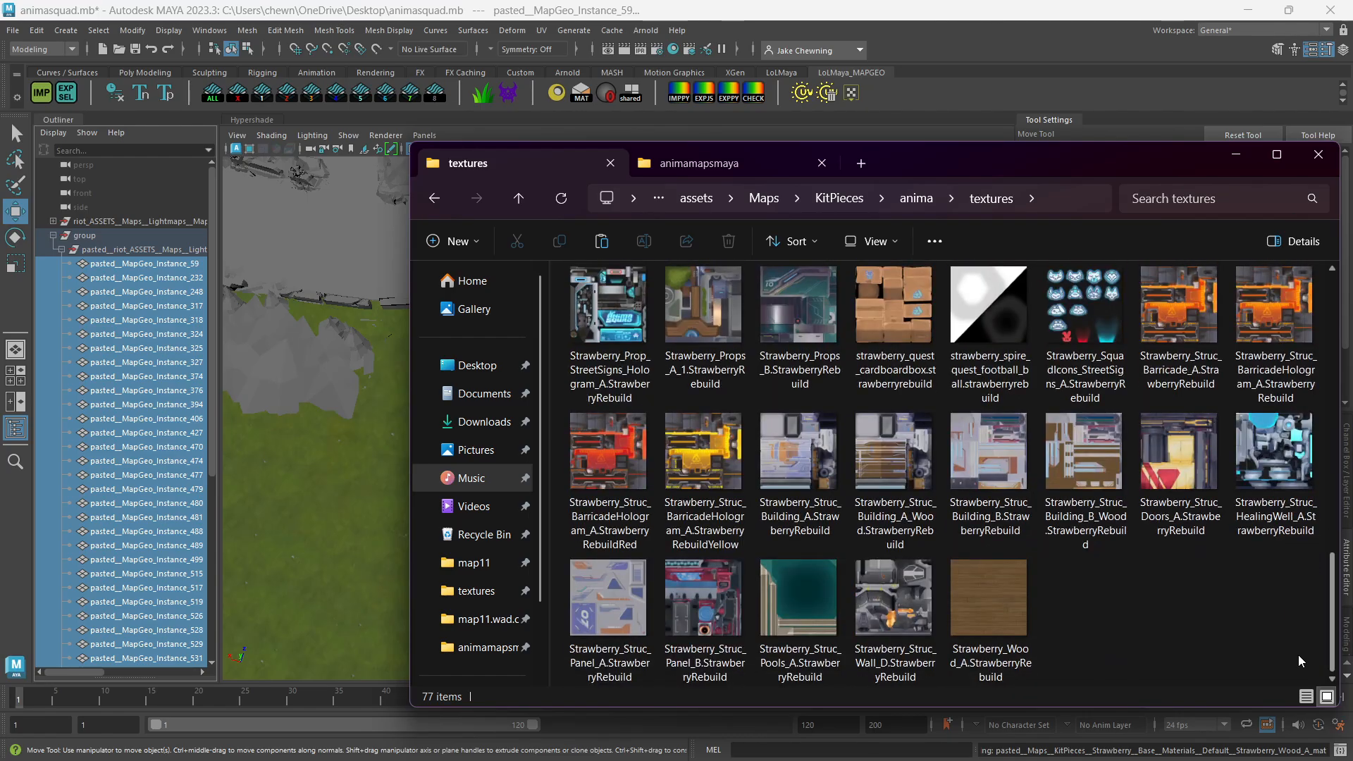
{"action": "scroll", "coordinate": [1304, 263], "scroll_direction": "up", "scroll_amount": 8}
{"action": "scroll", "coordinate": [1295, 653], "scroll_direction": "down", "scroll_amount": 8}
{"action": "scroll", "coordinate": [1320, 288], "scroll_direction": "up", "scroll_amount": 8}
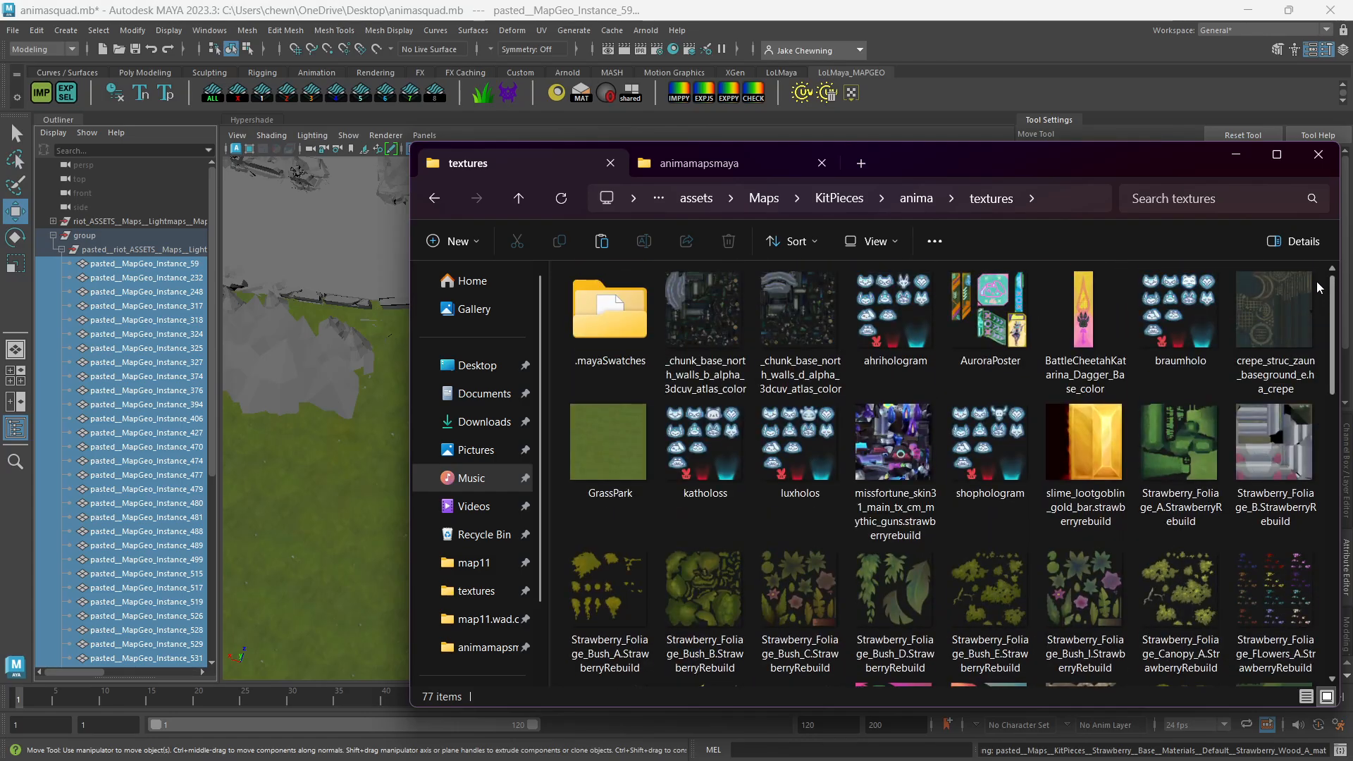
{"action": "scroll", "coordinate": [1317, 267], "scroll_direction": "down", "scroll_amount": 8}
{"action": "scroll", "coordinate": [1317, 268], "scroll_direction": "up", "scroll_amount": 8}
{"action": "scroll", "coordinate": [1325, 407], "scroll_direction": "down", "scroll_amount": 8}
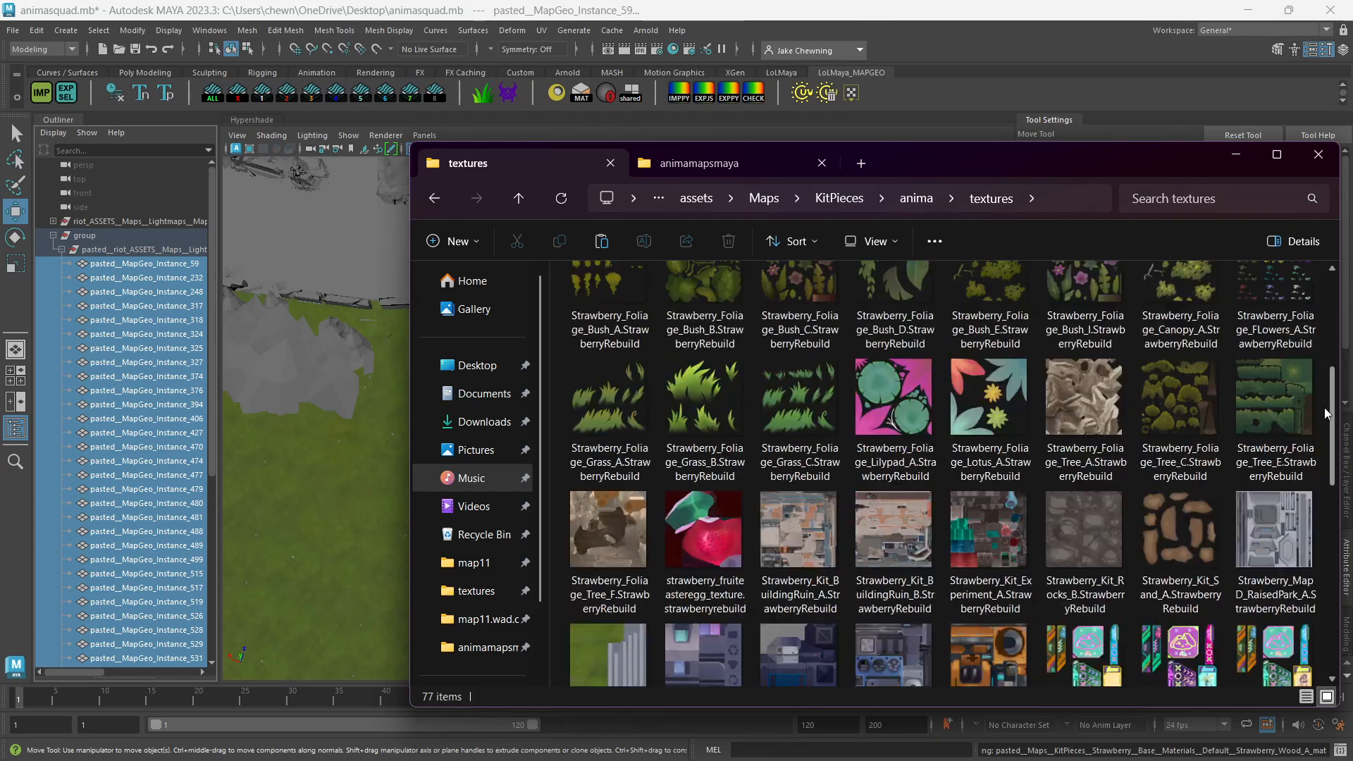
{"action": "scroll", "coordinate": [1339, 638], "scroll_direction": "up", "scroll_amount": 8}
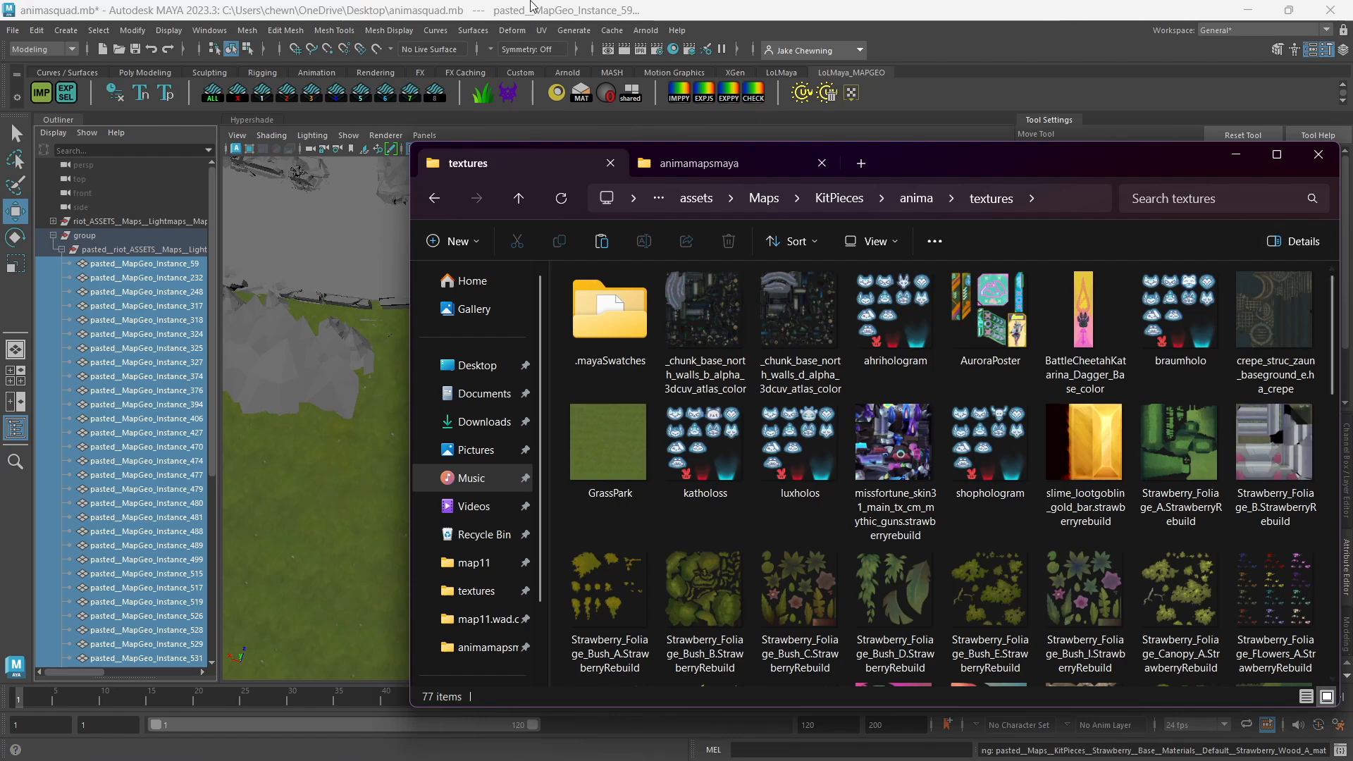
Switch back to Maya and re-export the material file over anima.py in map11.wad.client, keeping anima as the map name.
{"action": "left_click", "coordinate": [191, 76]}
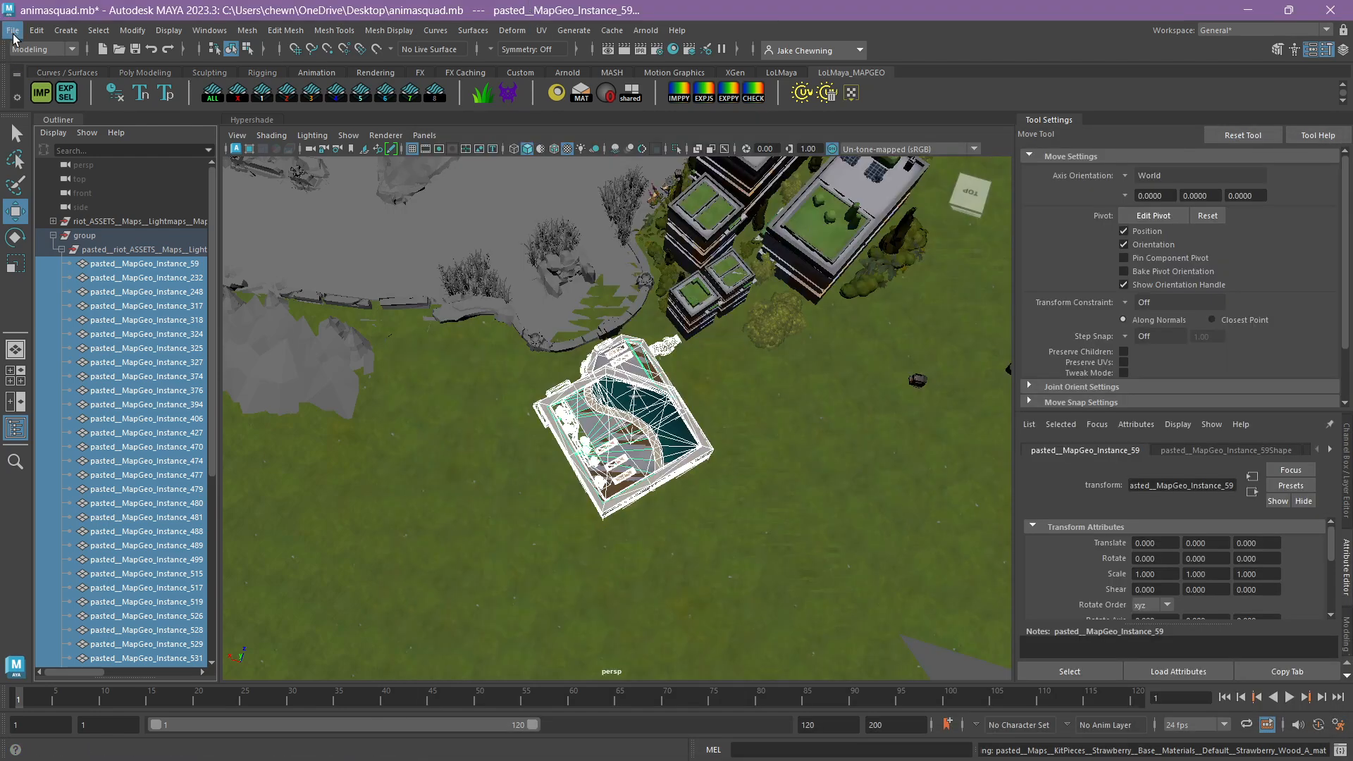
{"action": "left_click", "coordinate": [728, 92]}
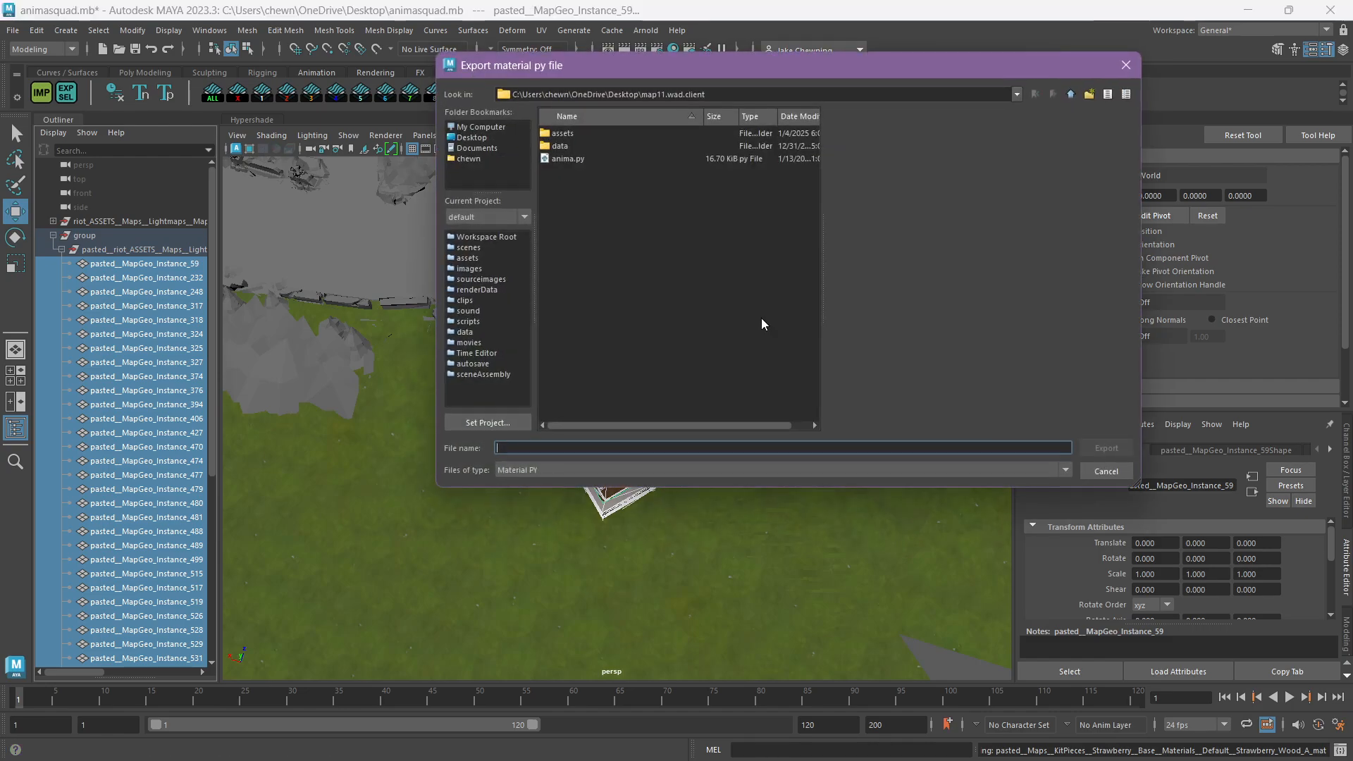
{"action": "double_click", "coordinate": [568, 158]}
{"action": "left_click", "coordinate": [759, 301]}
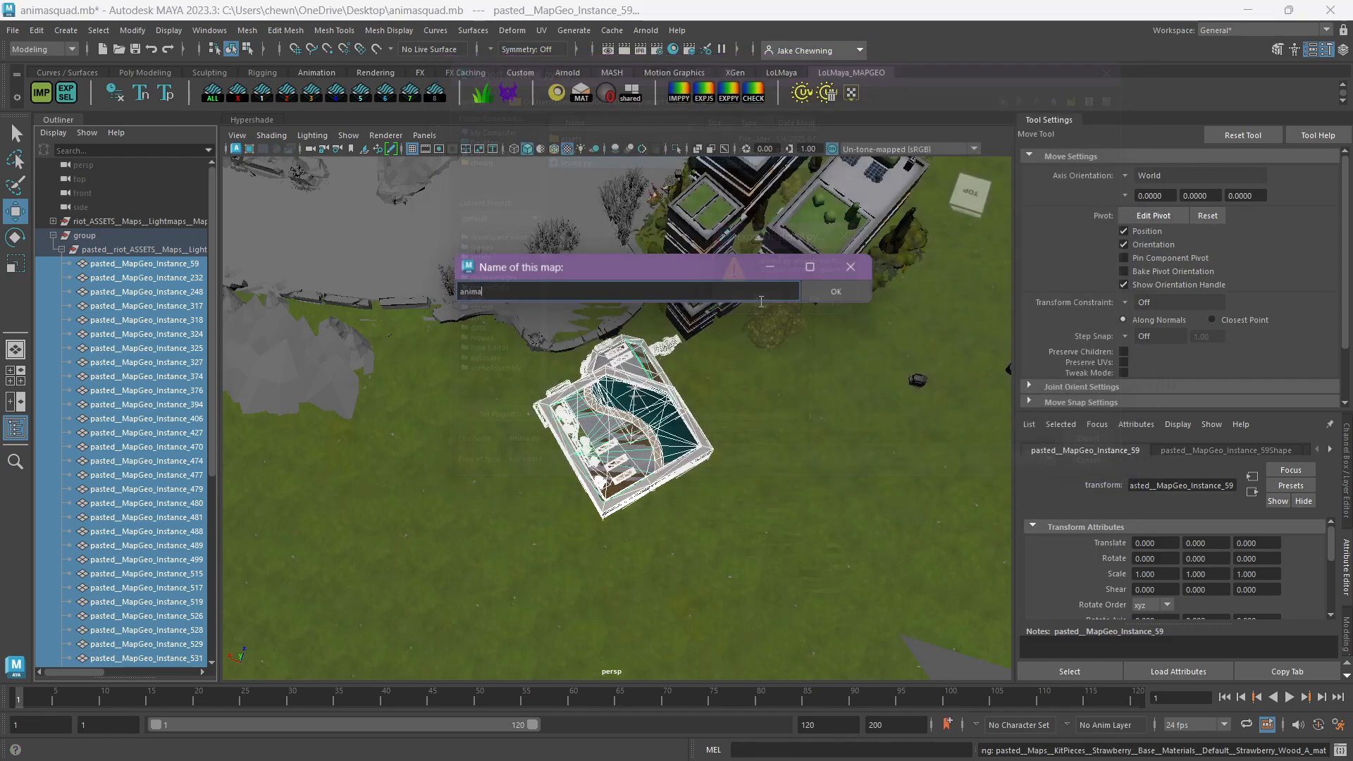
{"action": "left_click", "coordinate": [861, 295]}
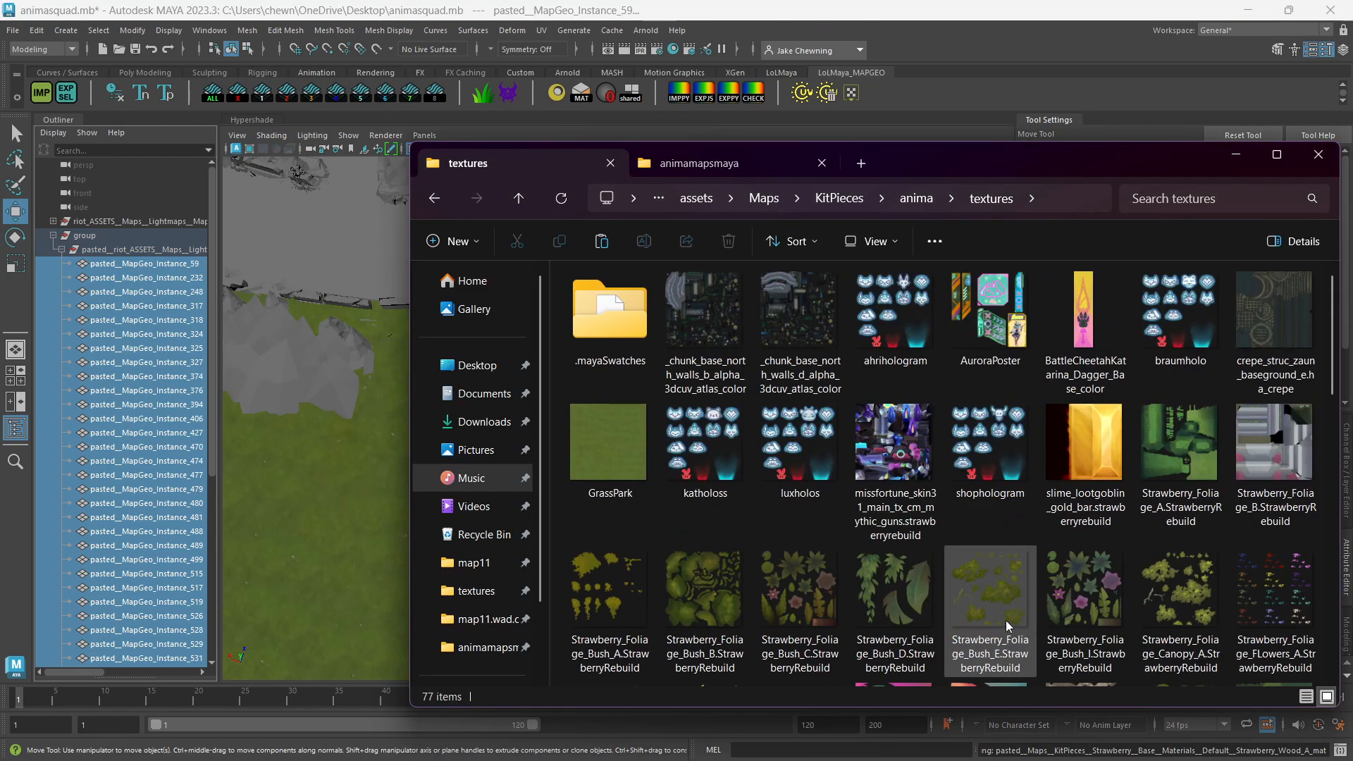
In File Explorer, examine the textures in KitPieces\srs\base\textures, then go back to map11.wad.client and return to the Maya scene.
{"action": "left_click", "coordinate": [911, 200]}
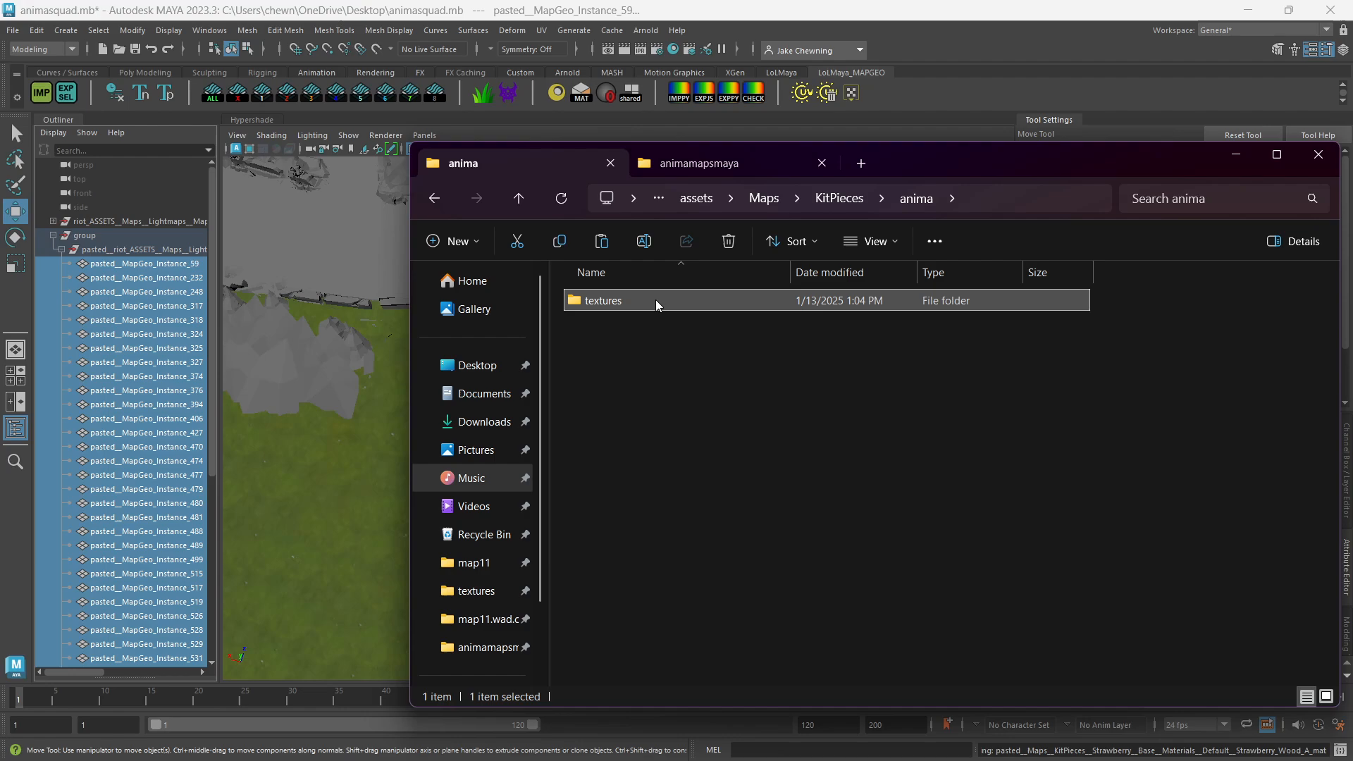
{"action": "left_click", "coordinate": [853, 200]}
{"action": "double_click", "coordinate": [647, 329]}
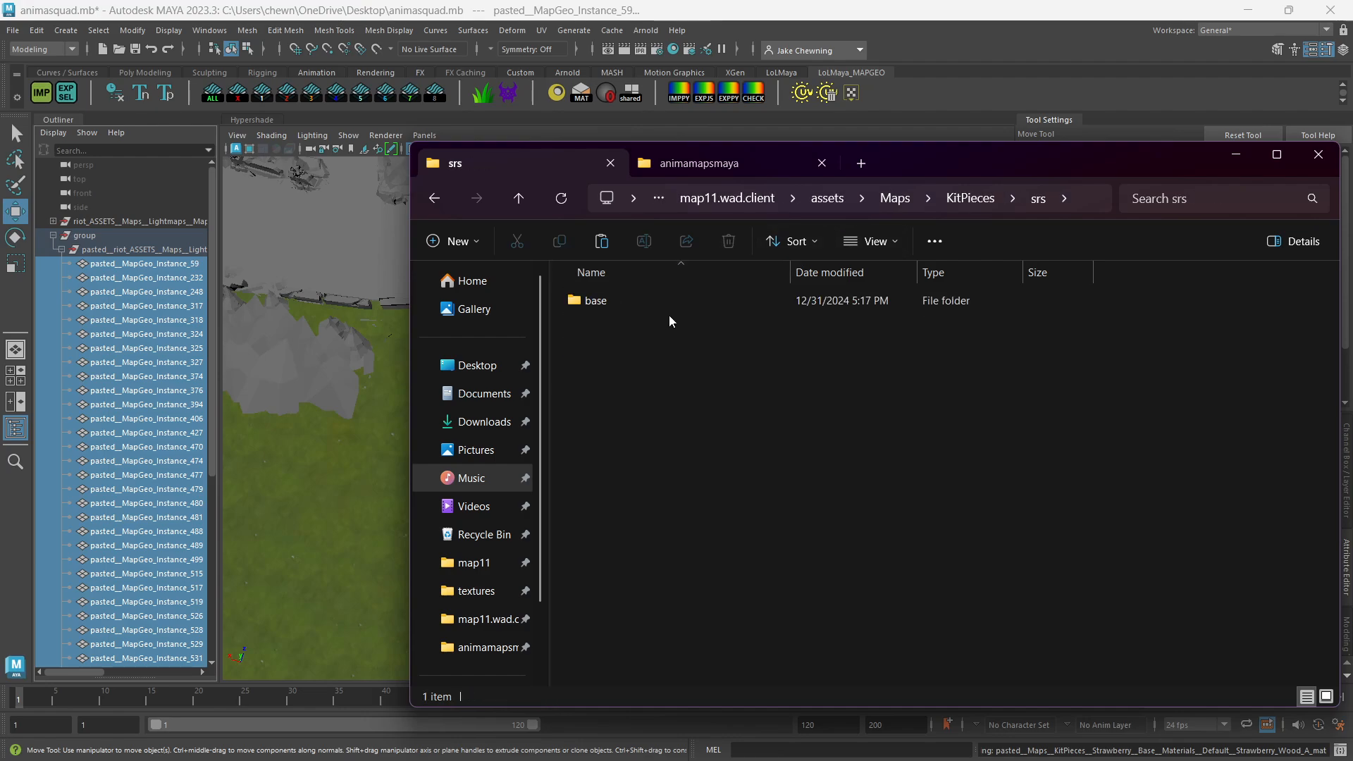
{"action": "double_click", "coordinate": [687, 299]}
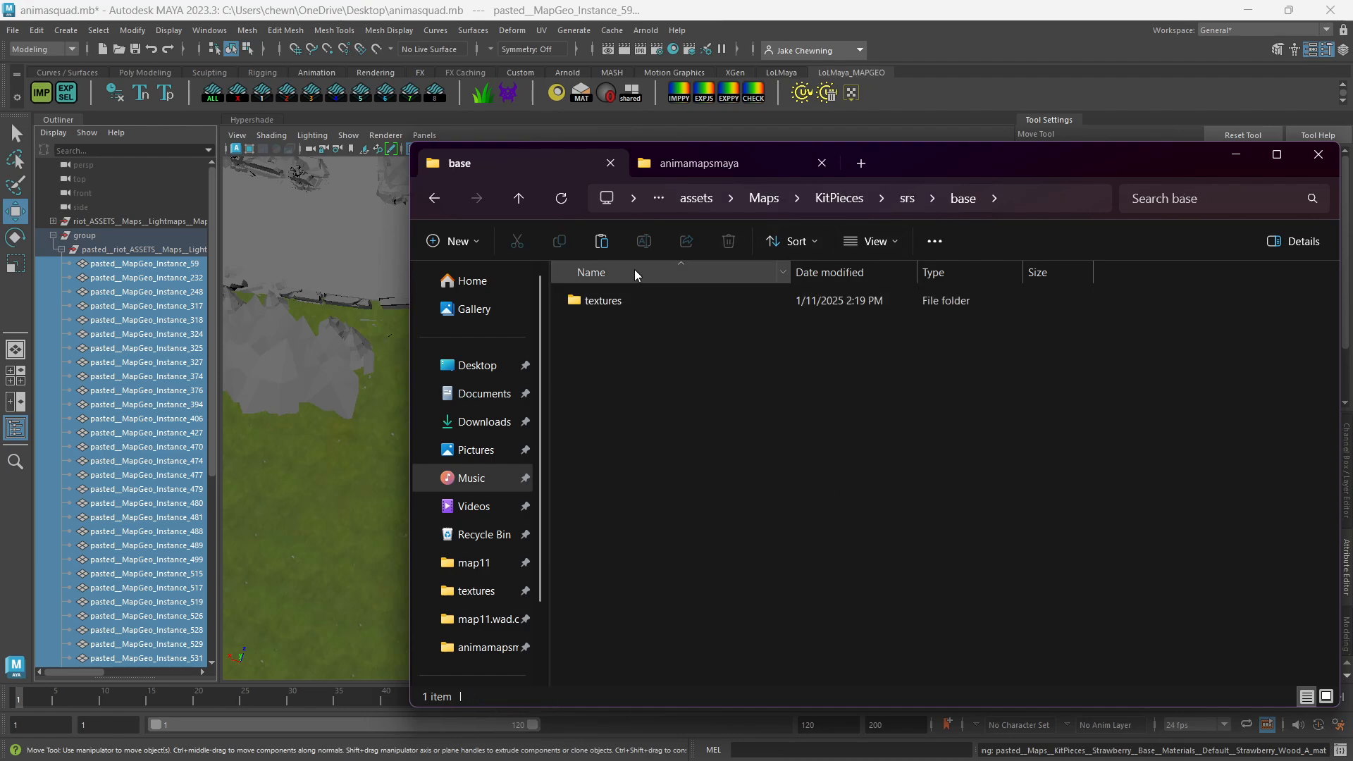
{"action": "double_click", "coordinate": [619, 298]}
{"action": "scroll", "coordinate": [902, 550], "scroll_direction": "down", "scroll_amount": 10}
{"action": "scroll", "coordinate": [902, 550], "scroll_direction": "up", "scroll_amount": 5}
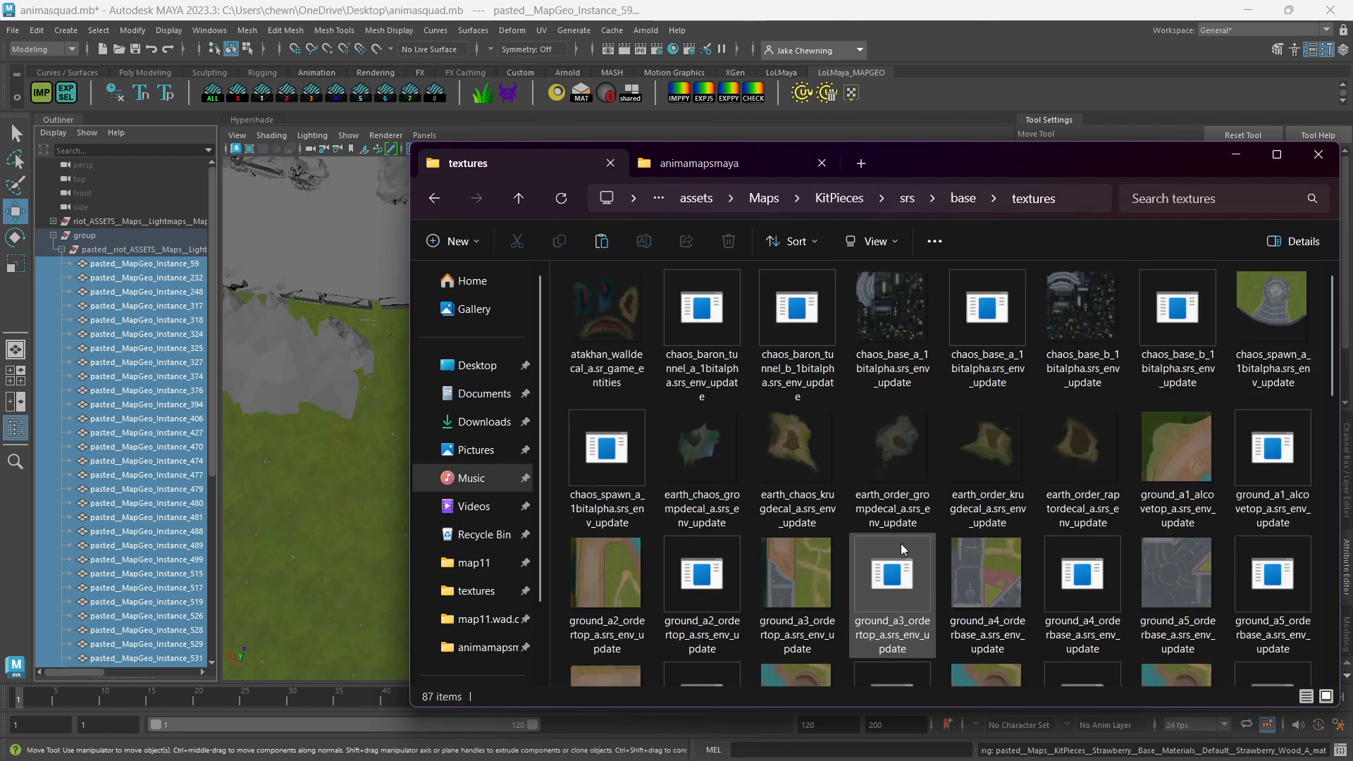
{"action": "scroll", "coordinate": [902, 549], "scroll_direction": "down", "scroll_amount": 5}
{"action": "scroll", "coordinate": [902, 549], "scroll_direction": "up", "scroll_amount": 5}
{"action": "left_click", "coordinate": [839, 198]}
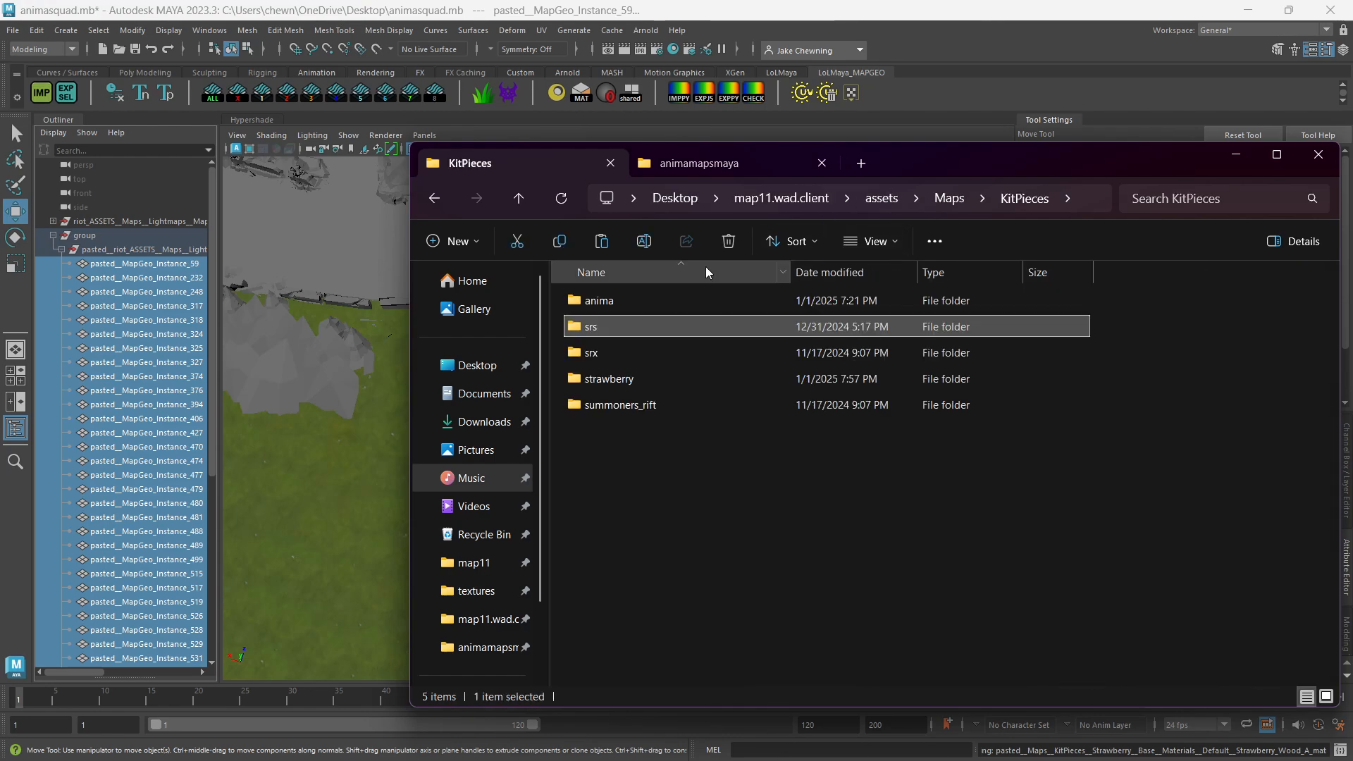
{"action": "left_click", "coordinate": [781, 198]}
{"action": "left_click", "coordinate": [605, 14]}
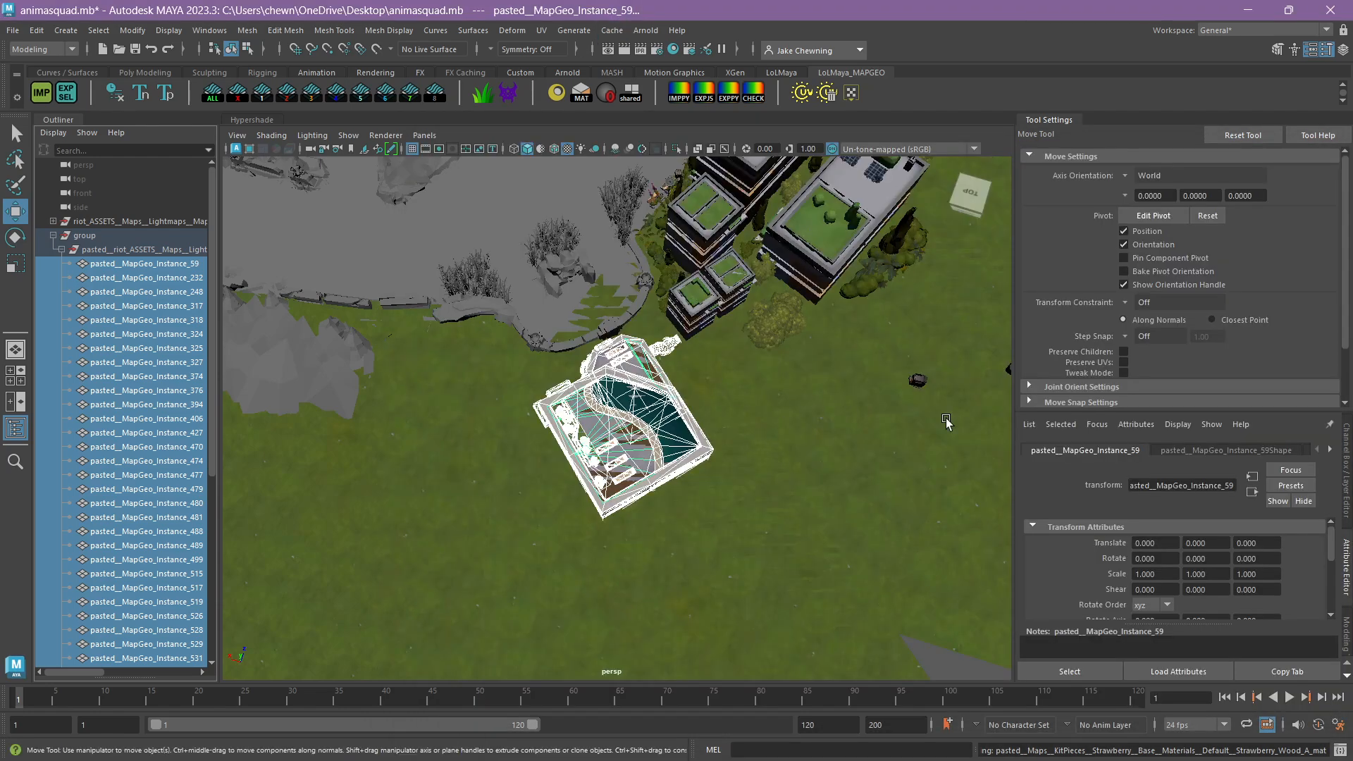
Examine the image file assigned to the colour of the Strawberry_Wood_A material on the selected building meshes.
{"action": "left_click", "coordinate": [1330, 449]}
{"action": "left_click", "coordinate": [1290, 451]}
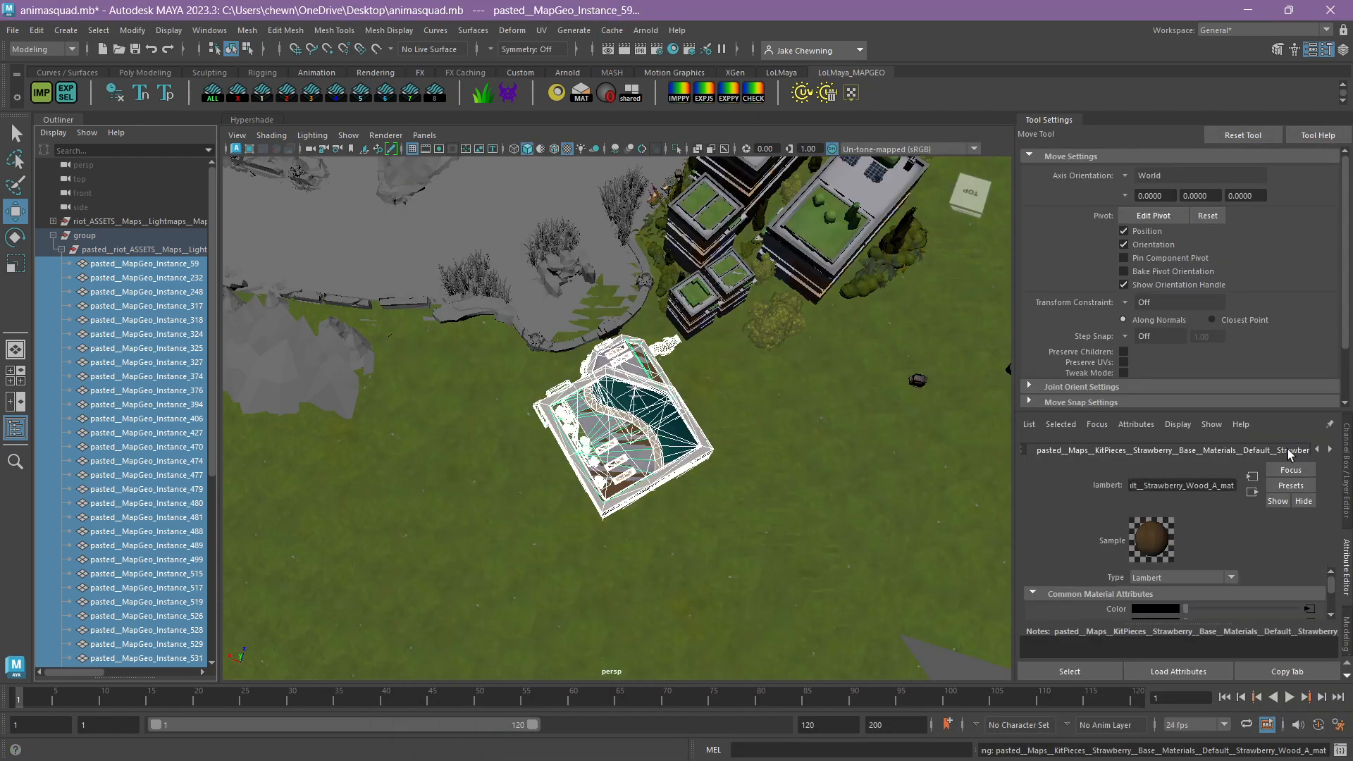
{"action": "left_click", "coordinate": [1309, 607]}
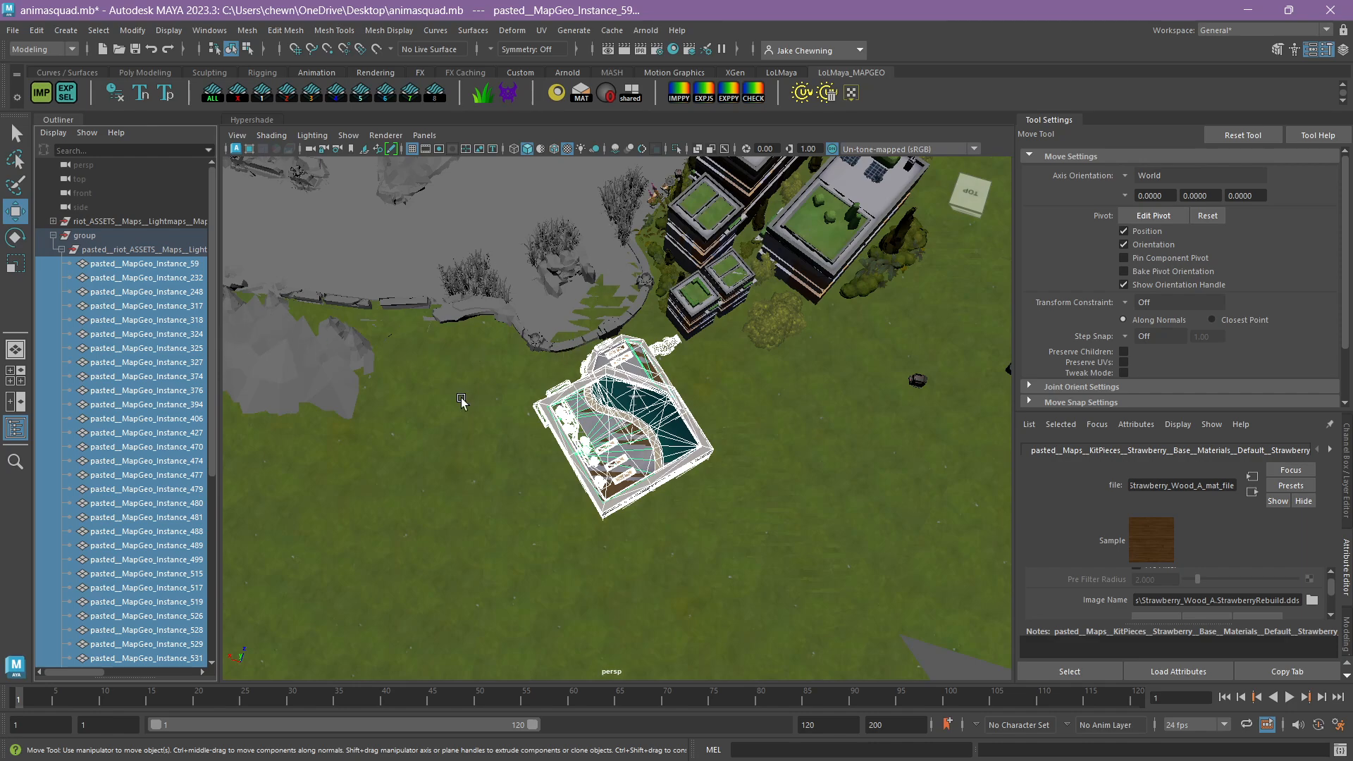
Reparent all the pasted MapGeo instances of the building from the pasted group into the main riot_ASSETS map group.
{"action": "scroll", "coordinate": [115, 500], "scroll_direction": "down", "scroll_amount": 7}
{"action": "scroll", "coordinate": [158, 329], "scroll_direction": "up", "scroll_amount": 7}
{"action": "scroll", "coordinate": [114, 322], "scroll_direction": "down", "scroll_amount": 7}
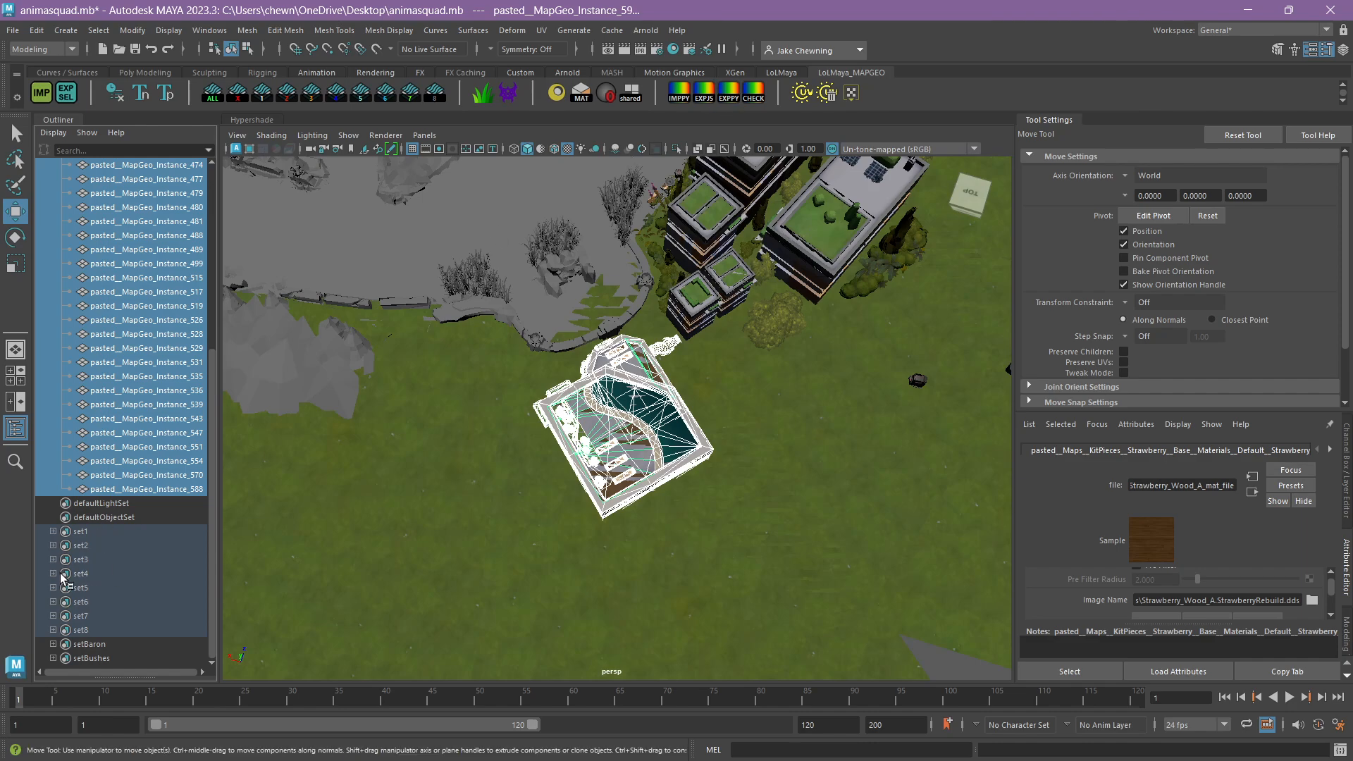
{"action": "scroll", "coordinate": [93, 521], "scroll_direction": "up", "scroll_amount": 7}
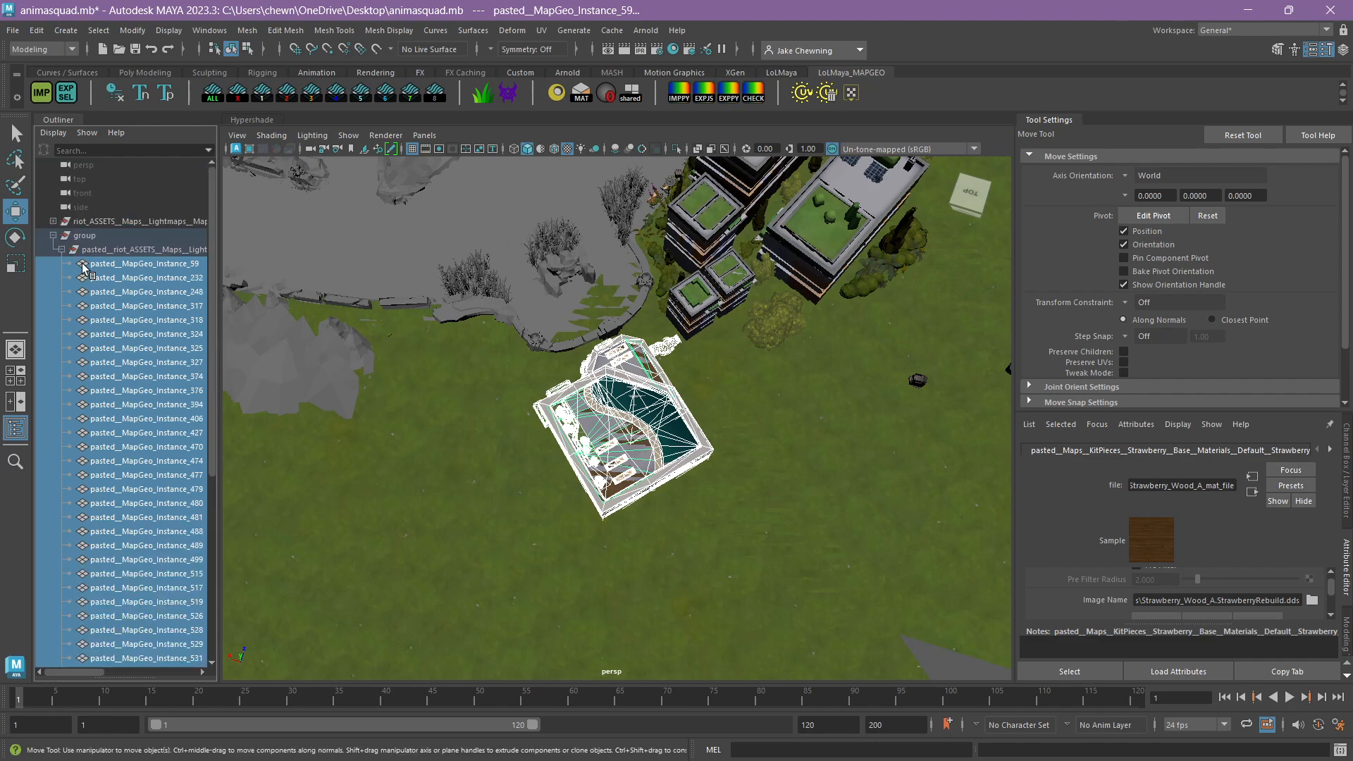
{"action": "scroll", "coordinate": [88, 265], "scroll_direction": "down", "scroll_amount": 7}
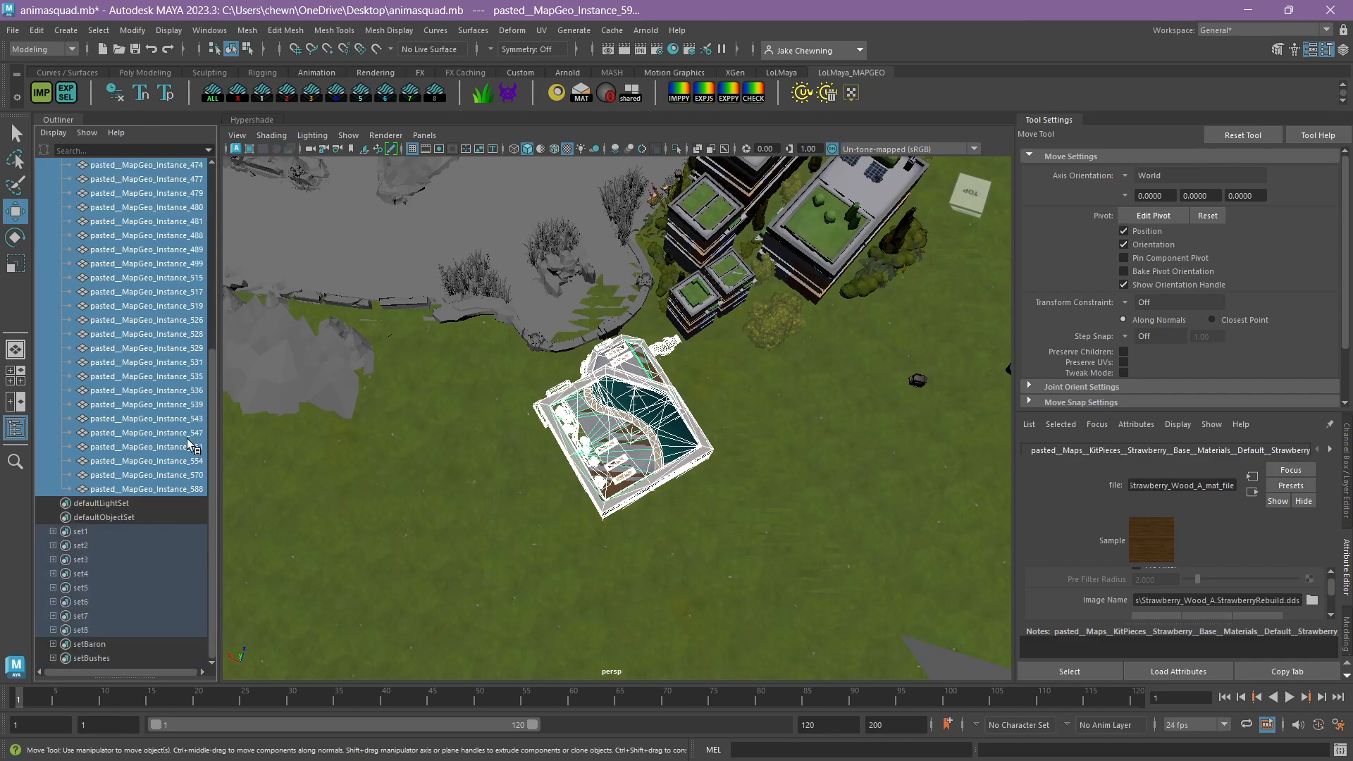
{"action": "scroll", "coordinate": [85, 267], "scroll_direction": "up", "scroll_amount": 7}
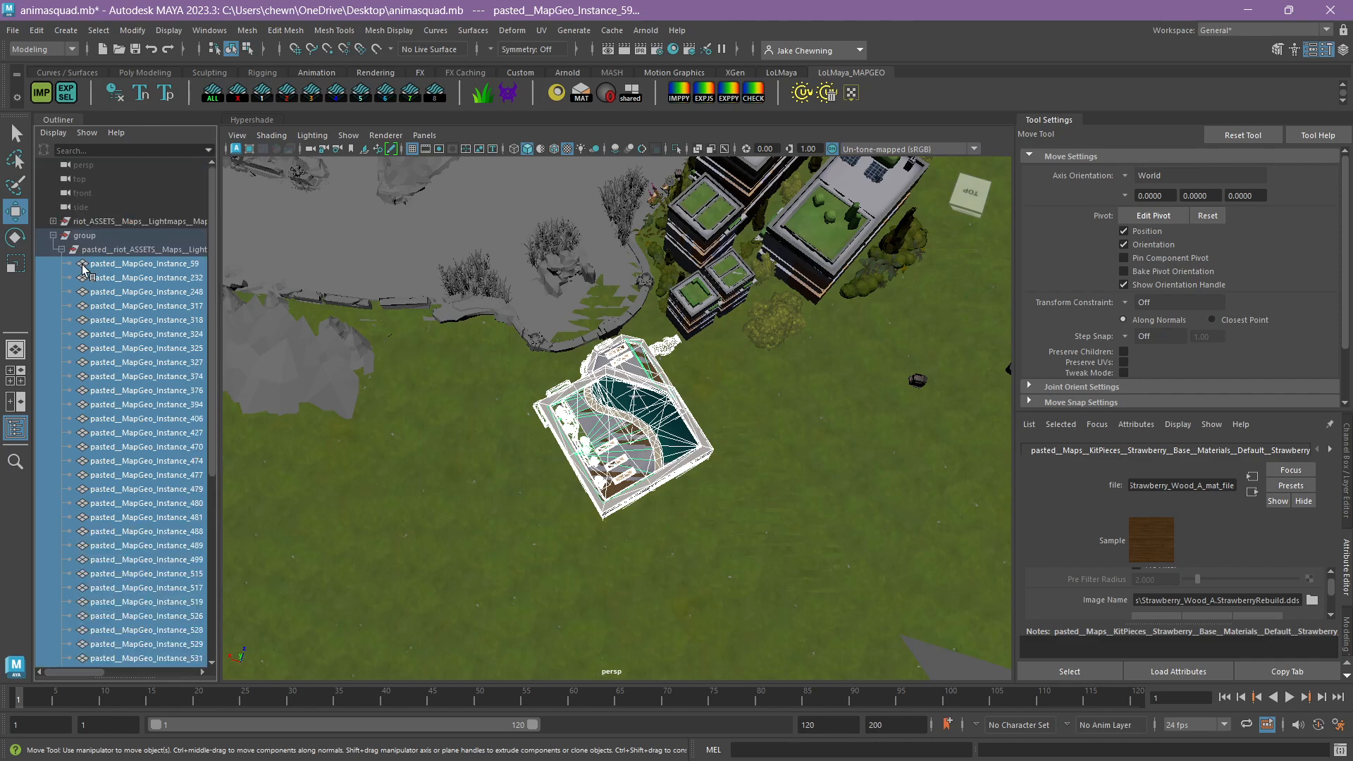
{"action": "left_click_drag", "start_coordinate": [83, 268], "coordinate": [118, 224]}
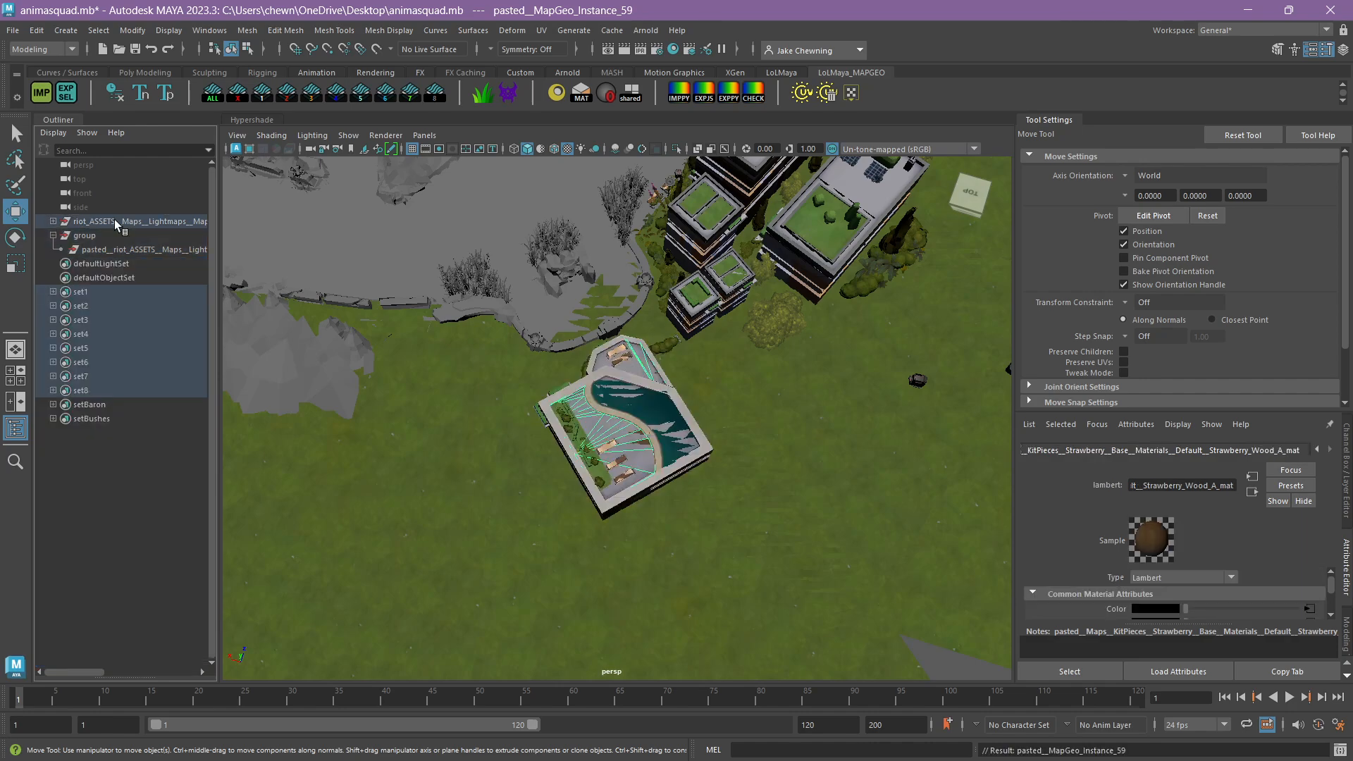
{"action": "left_click", "coordinate": [53, 222]}
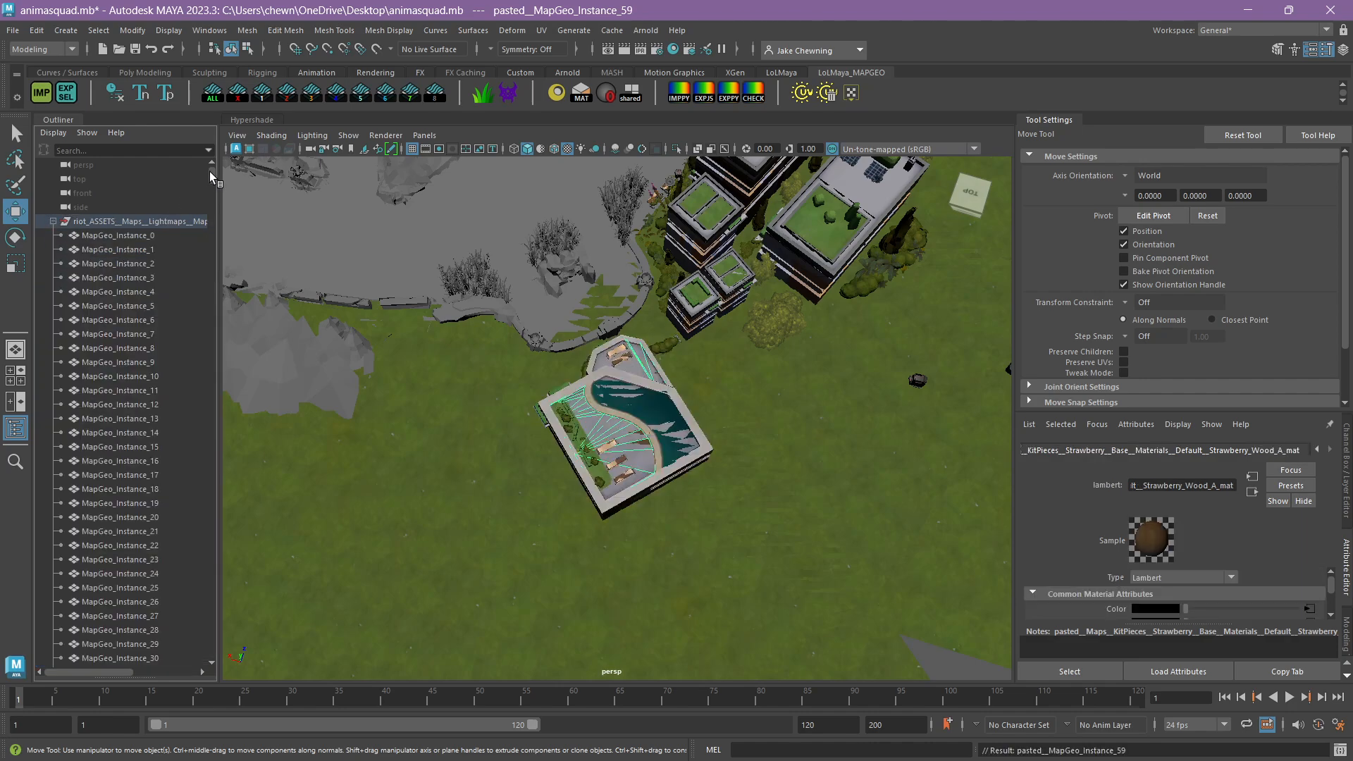
{"action": "left_click_drag", "start_coordinate": [210, 175], "coordinate": [212, 651]}
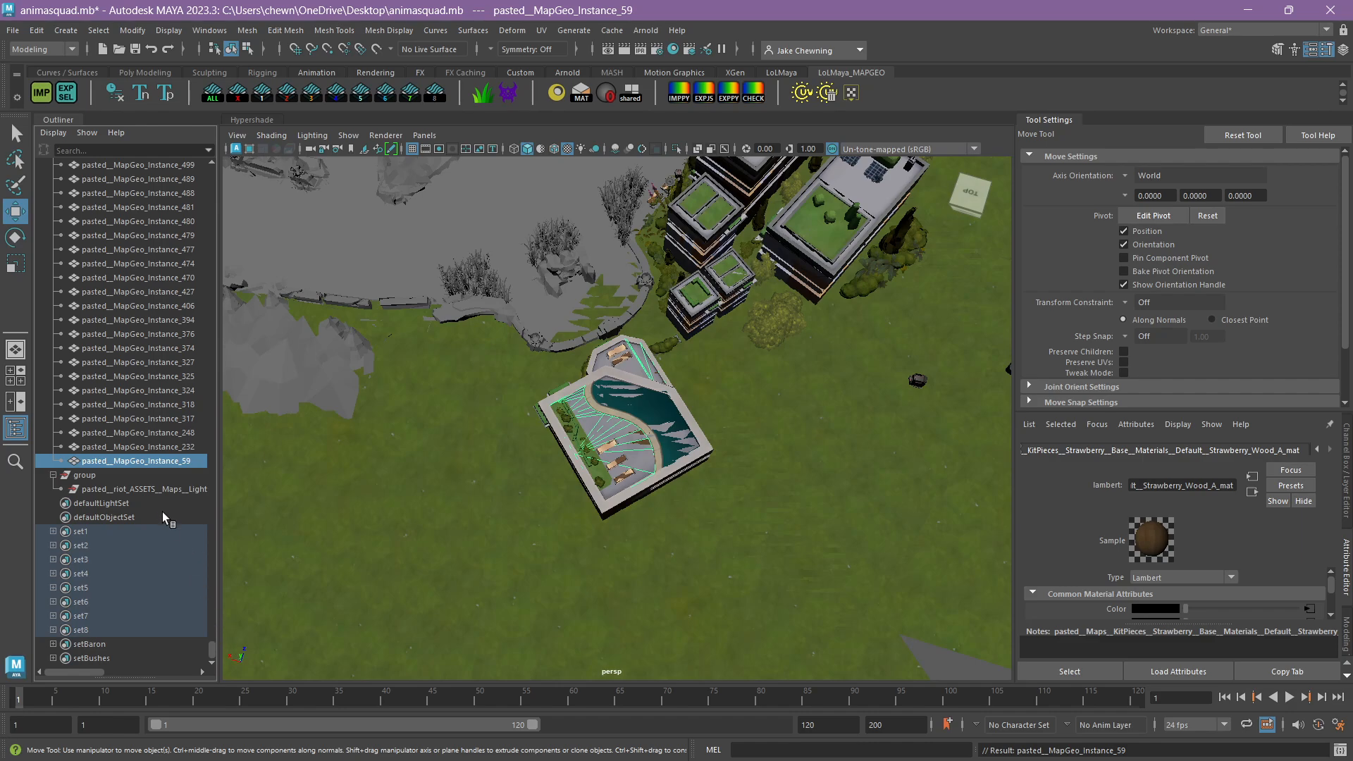
{"action": "left_click", "coordinate": [132, 308], "text": "shift"}
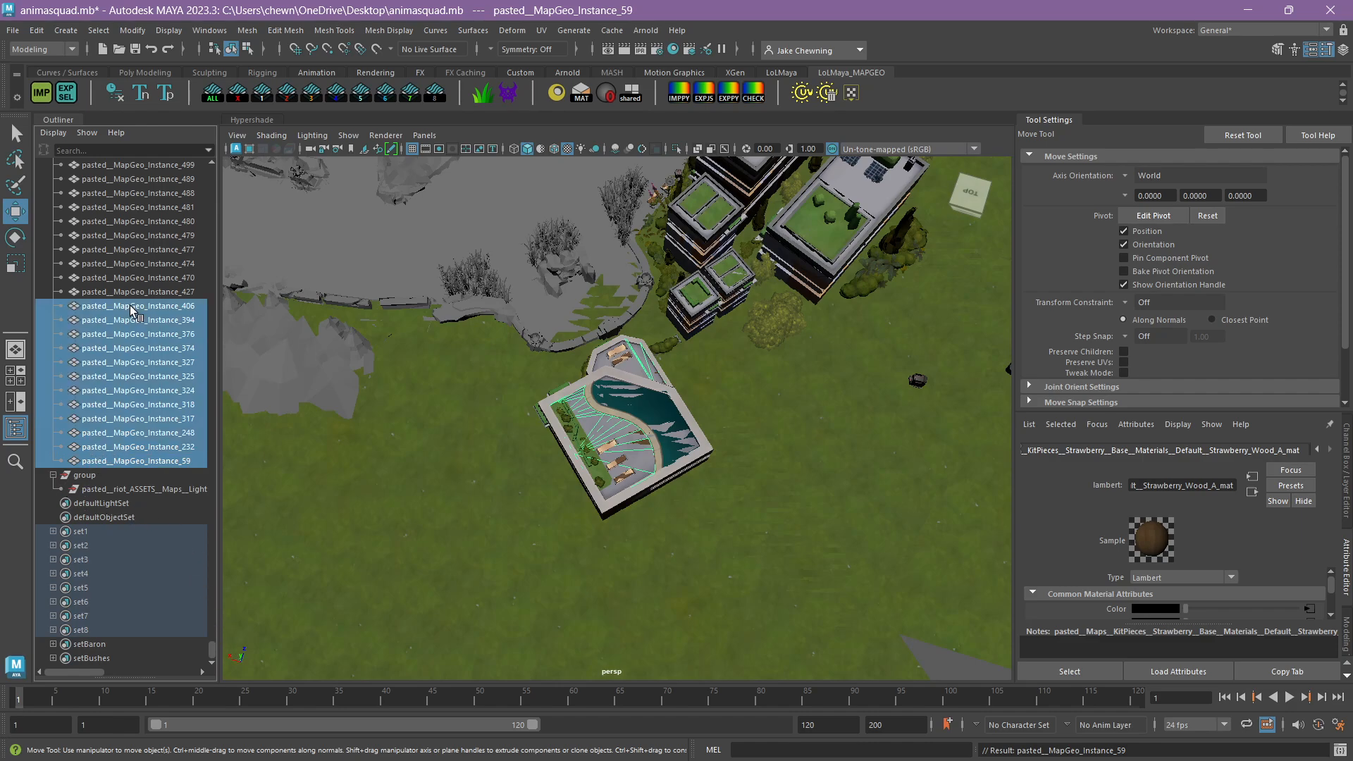
Delete all construction history in the scene and remove the leftover group together with its empty pasted riot_ASSETS child.
{"action": "left_click", "coordinate": [116, 489]}
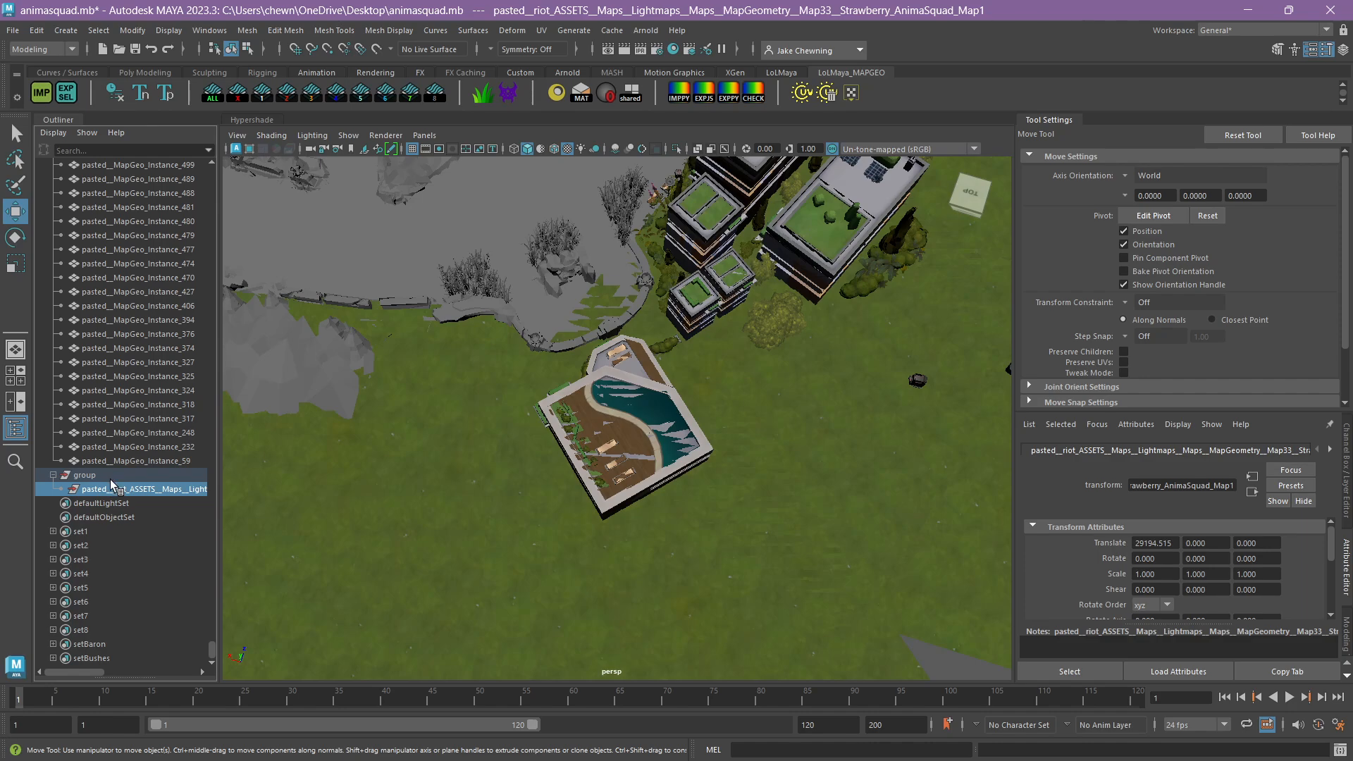
{"action": "left_click", "coordinate": [115, 476]}
{"action": "left_click", "coordinate": [33, 35]}
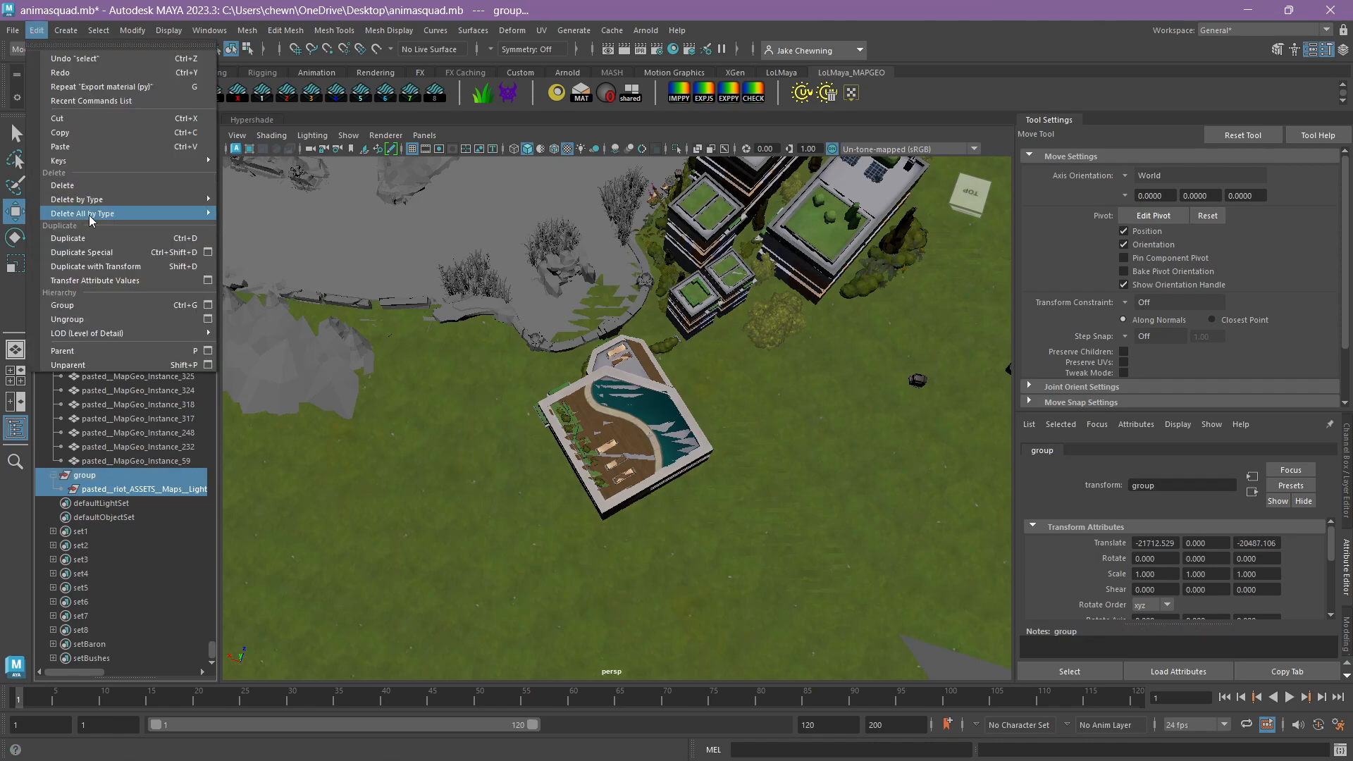
{"action": "mouse_move", "coordinate": [100, 203]}
{"action": "mouse_move", "coordinate": [157, 213]}
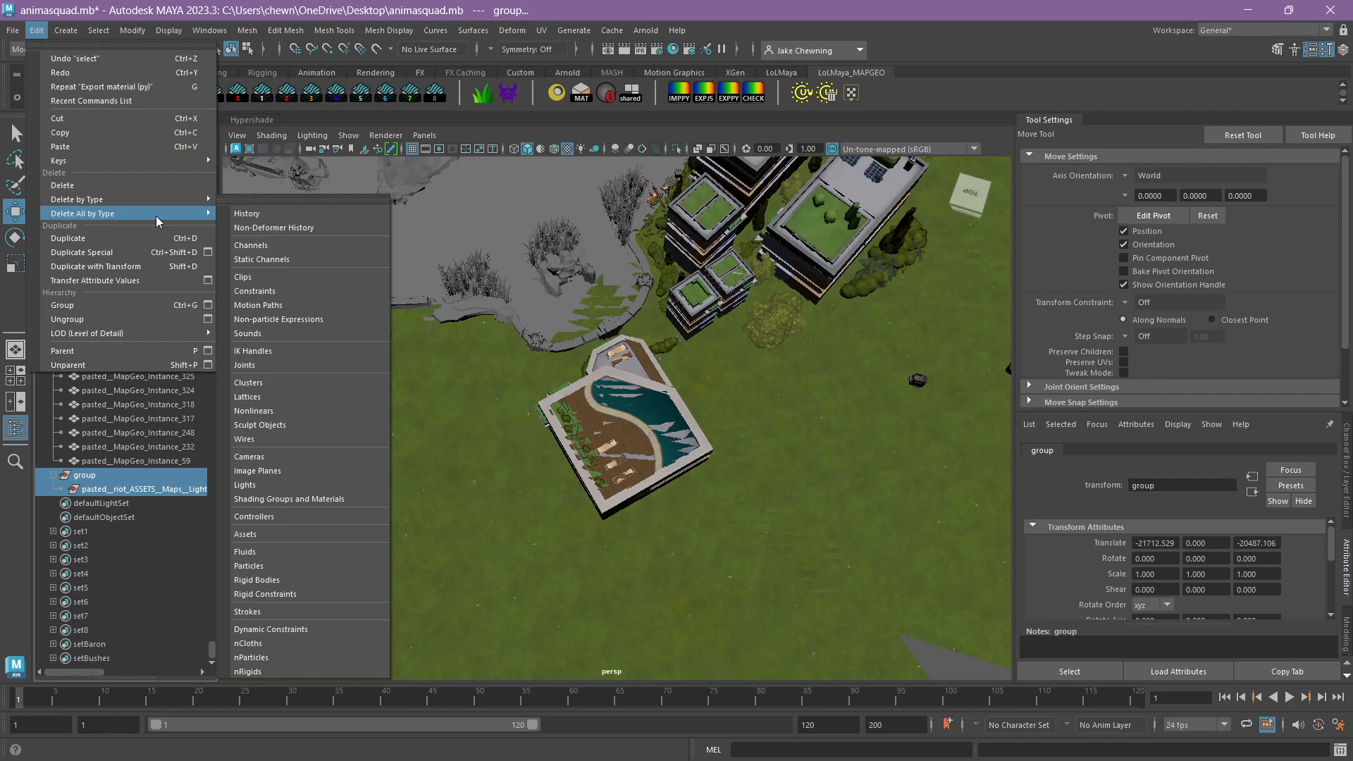
{"action": "left_click", "coordinate": [239, 217]}
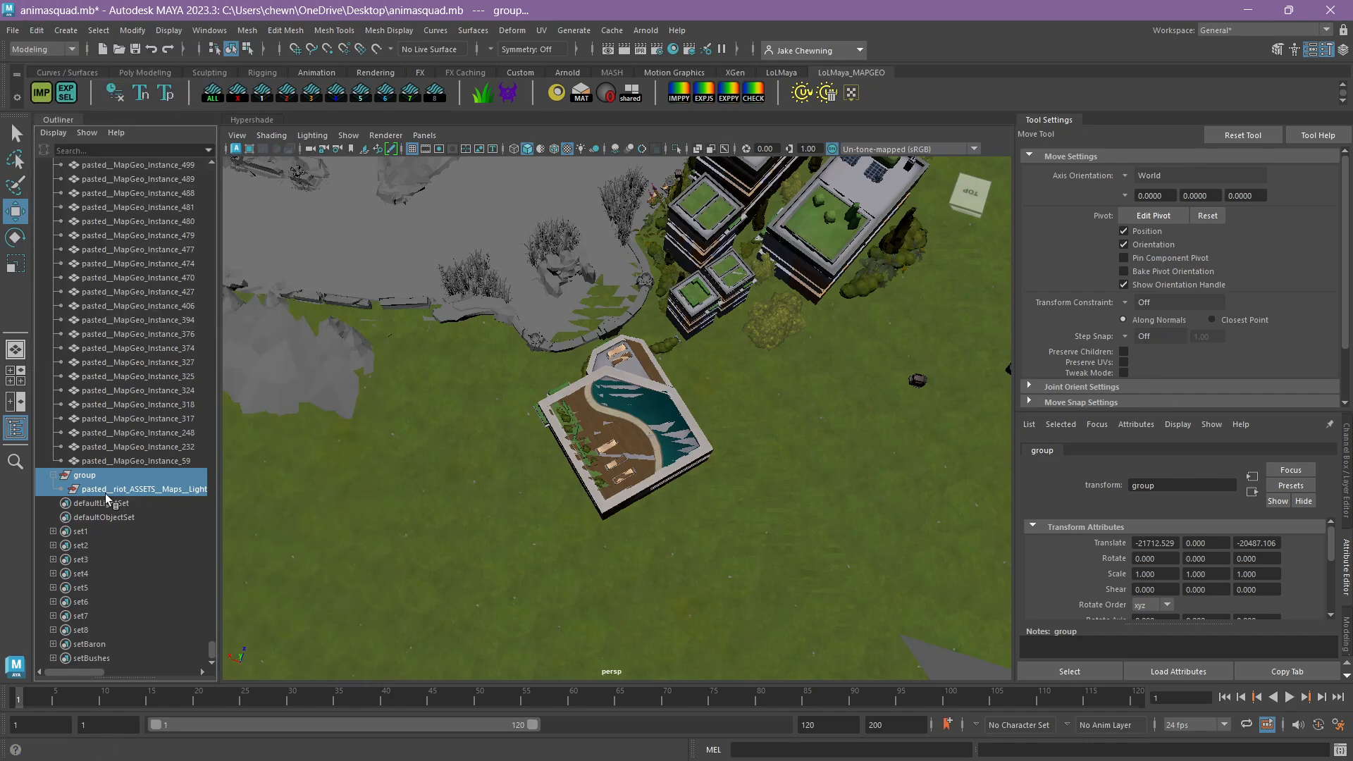
{"action": "key", "text": "Delete"}
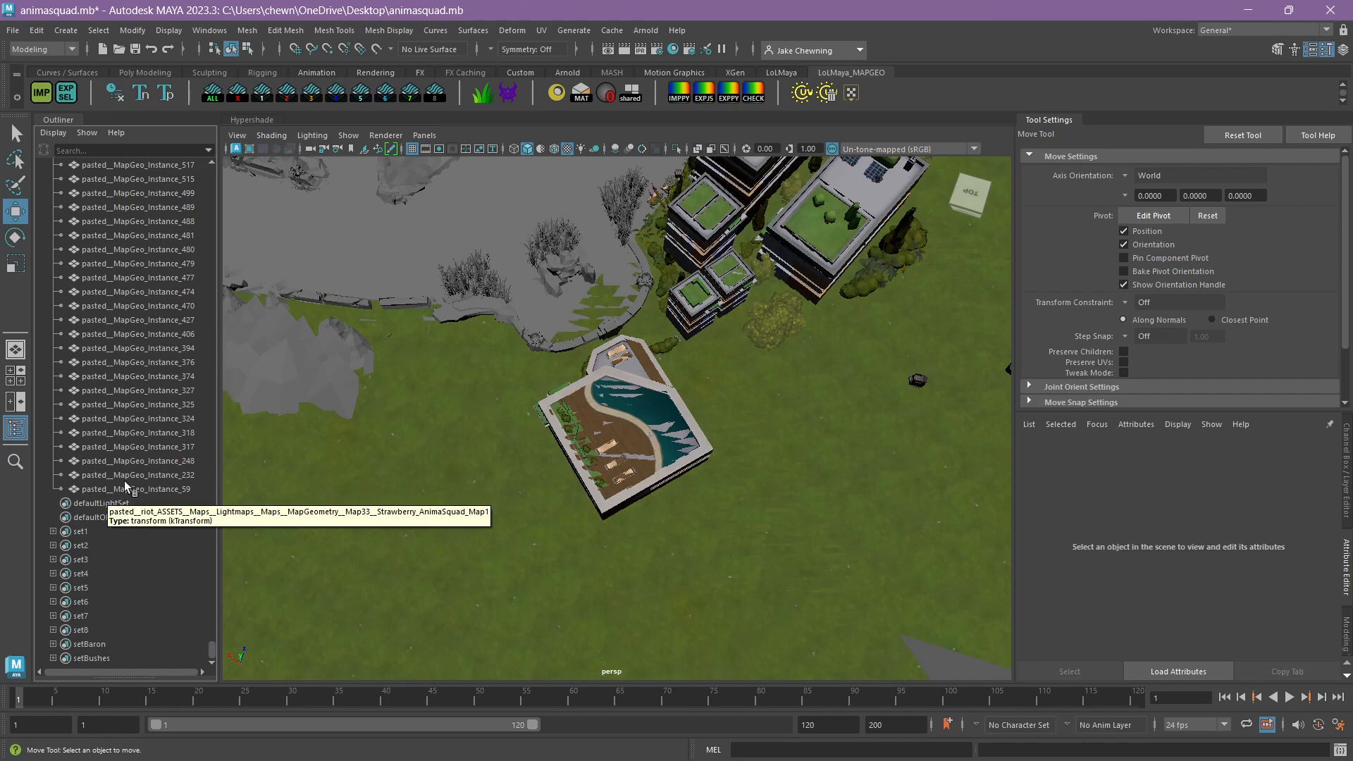
Save the animasquad.mb scene and collapse the main riot_ASSETS group in the Outliner.
{"action": "left_click", "coordinate": [12, 30]}
{"action": "left_click", "coordinate": [42, 68]}
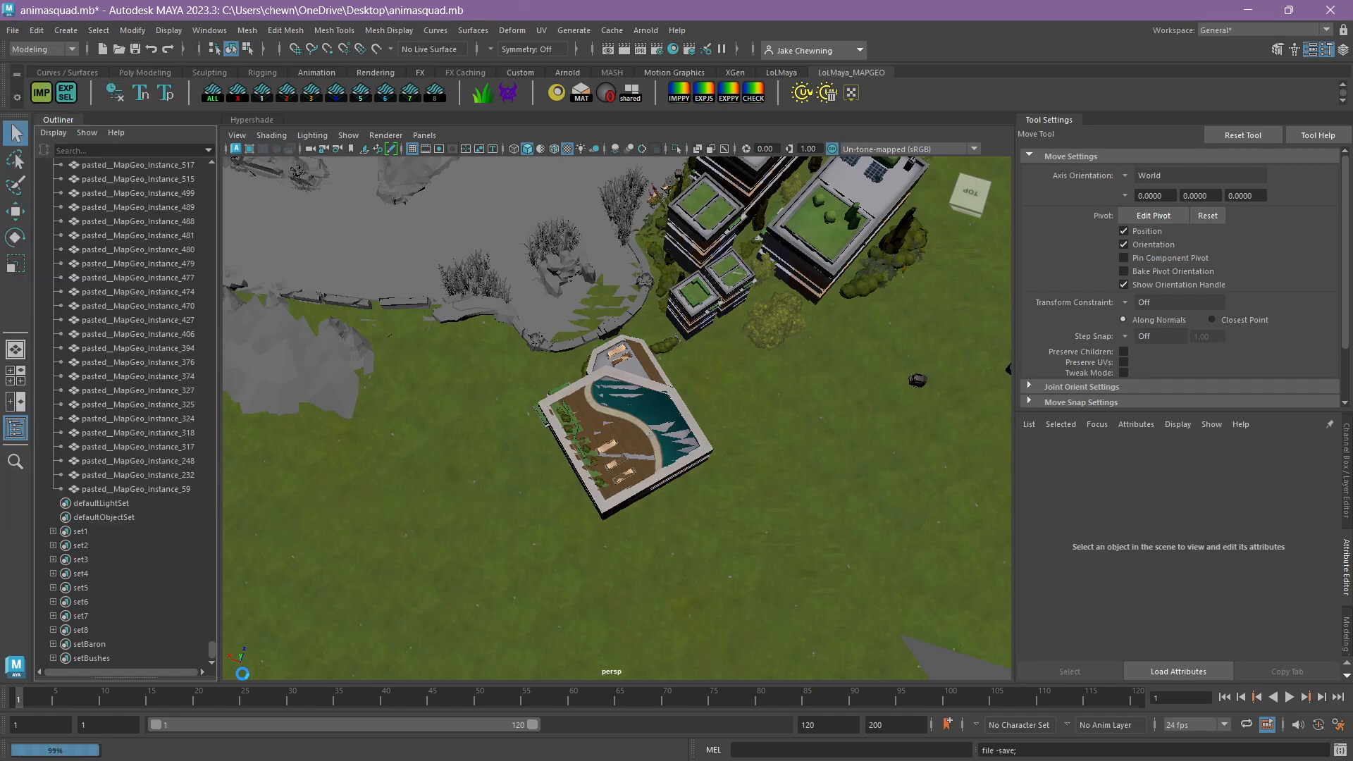
{"action": "left_click_drag", "start_coordinate": [211, 649], "coordinate": [212, 151]}
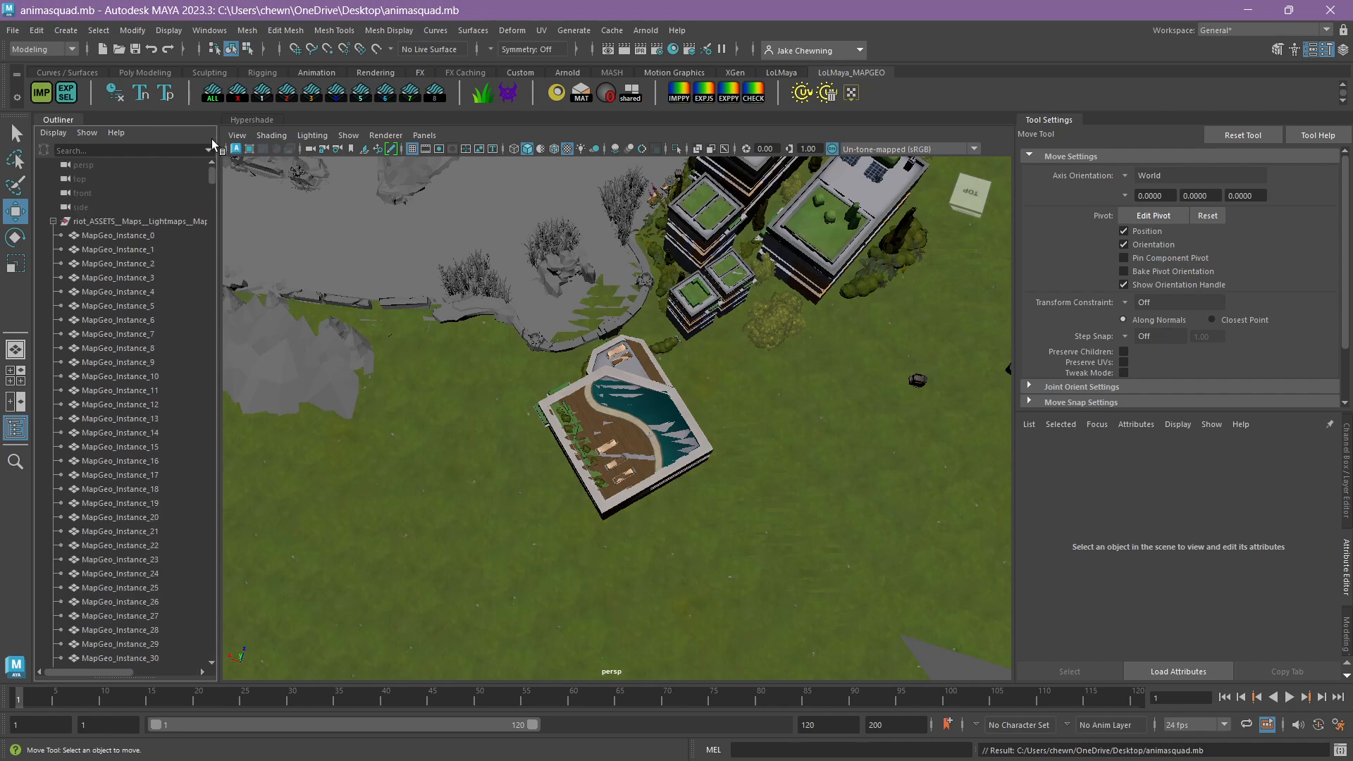
{"action": "left_click", "coordinate": [53, 222]}
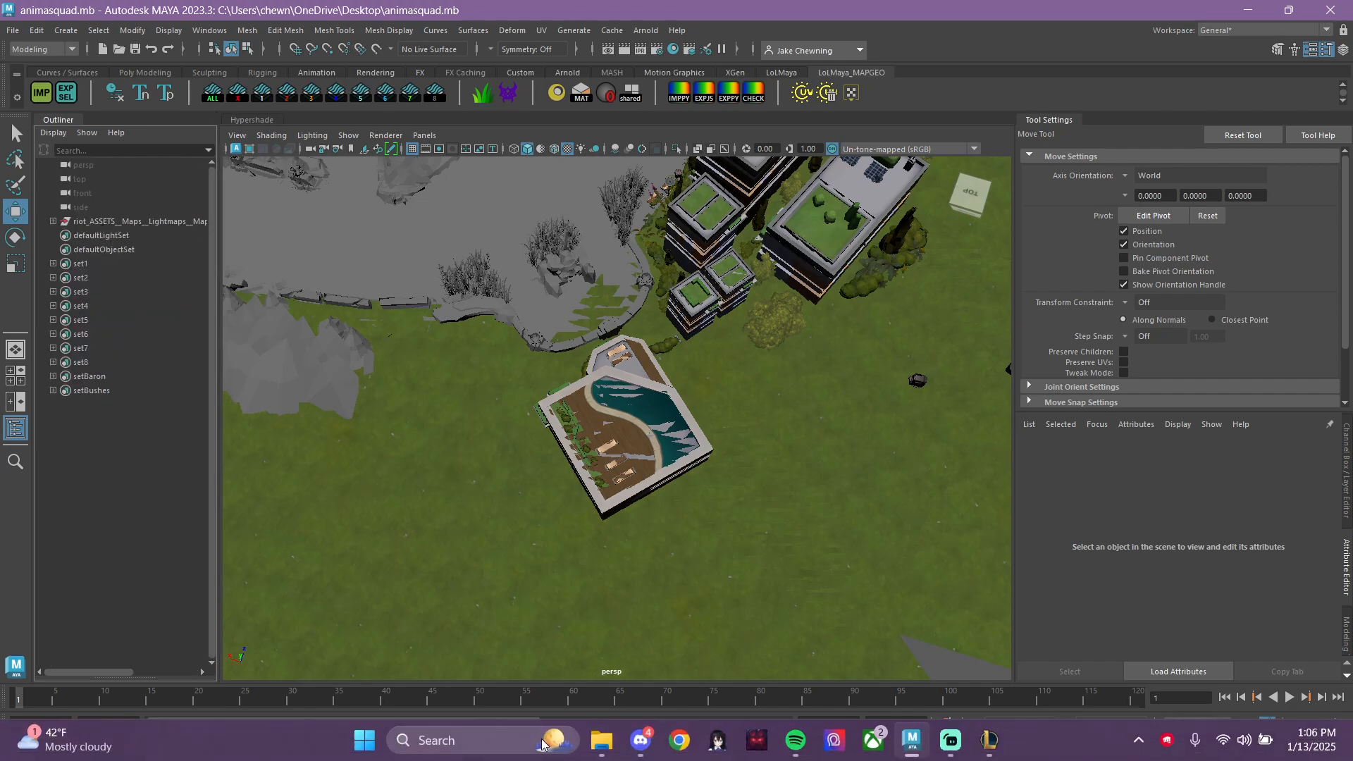
Switch to File Explorer, open anima.py from map11.wad.client in VS Code, and examine its material definitions through to the end.
{"action": "left_click", "coordinate": [603, 747]}
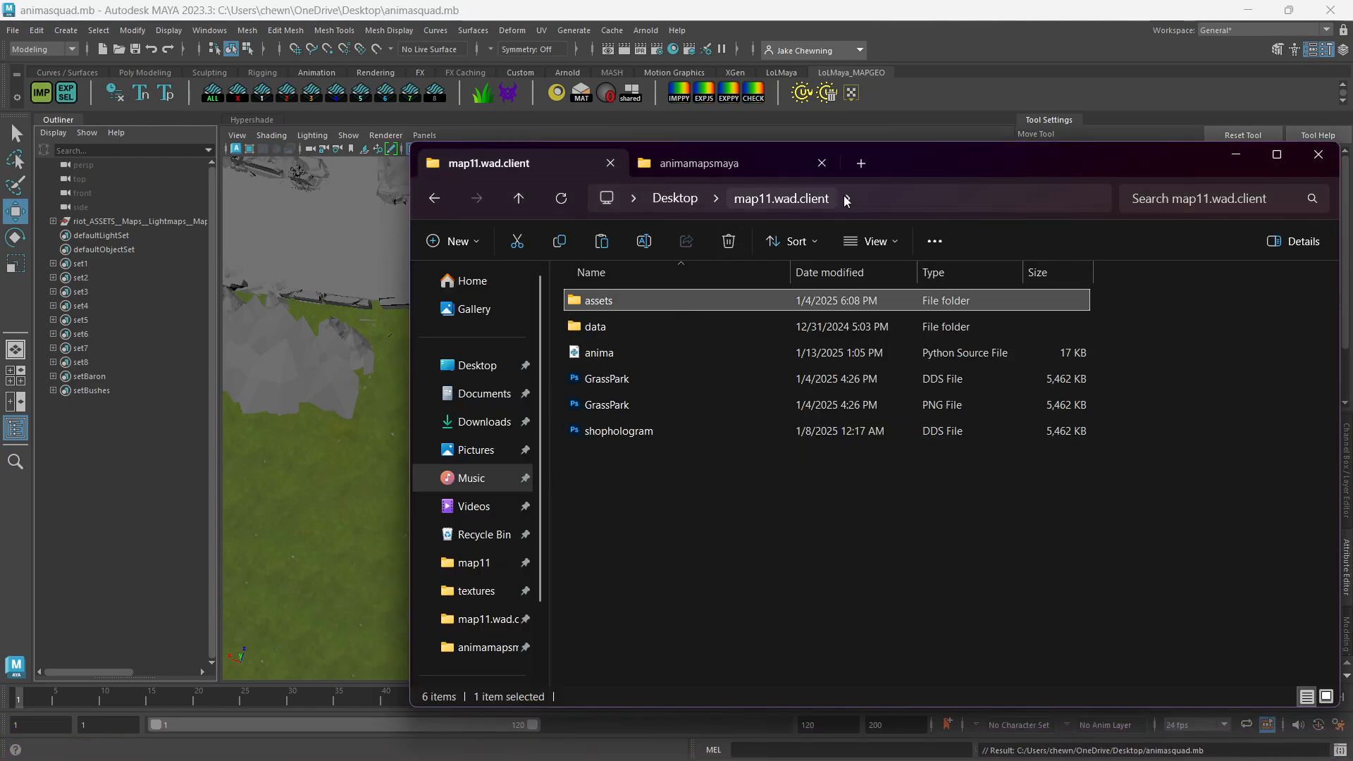
{"action": "left_click_drag", "start_coordinate": [960, 155], "coordinate": [797, 143]}
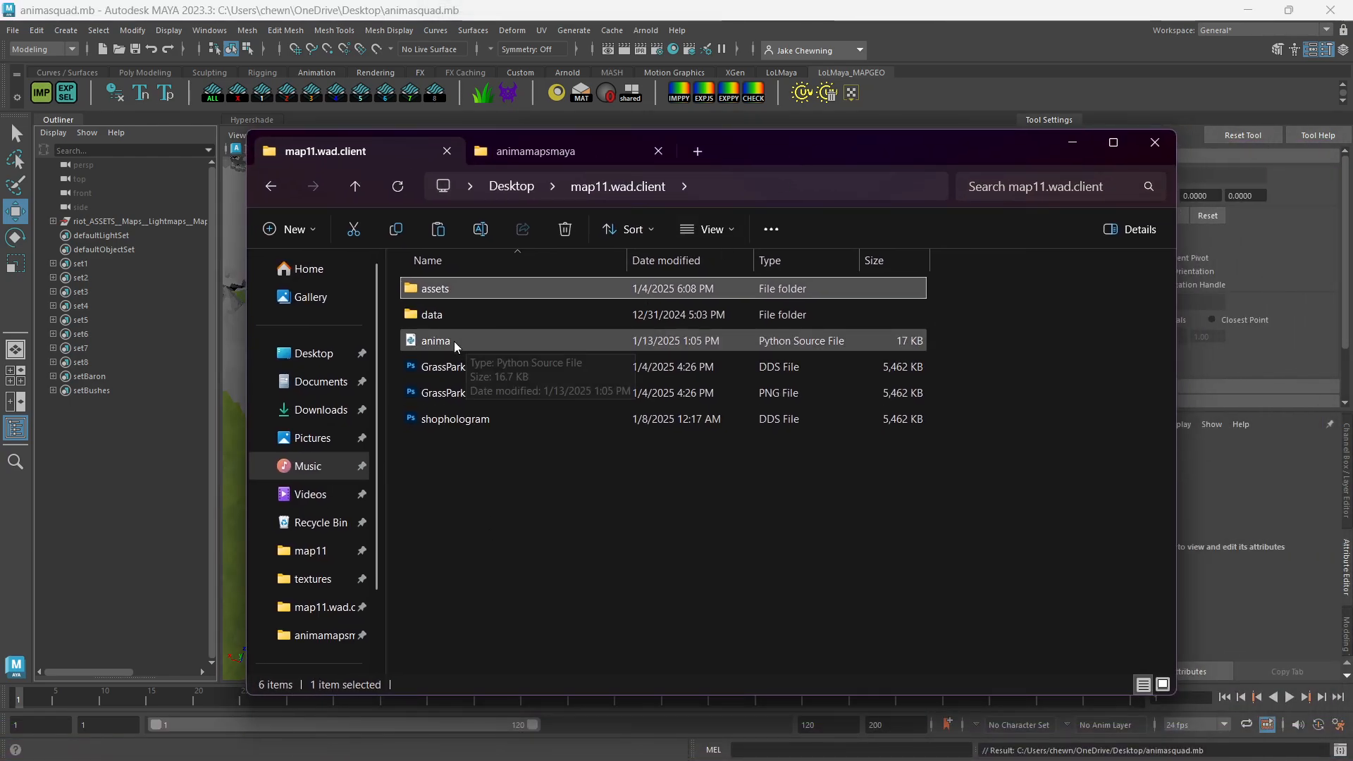
{"action": "left_click", "coordinate": [466, 341]}
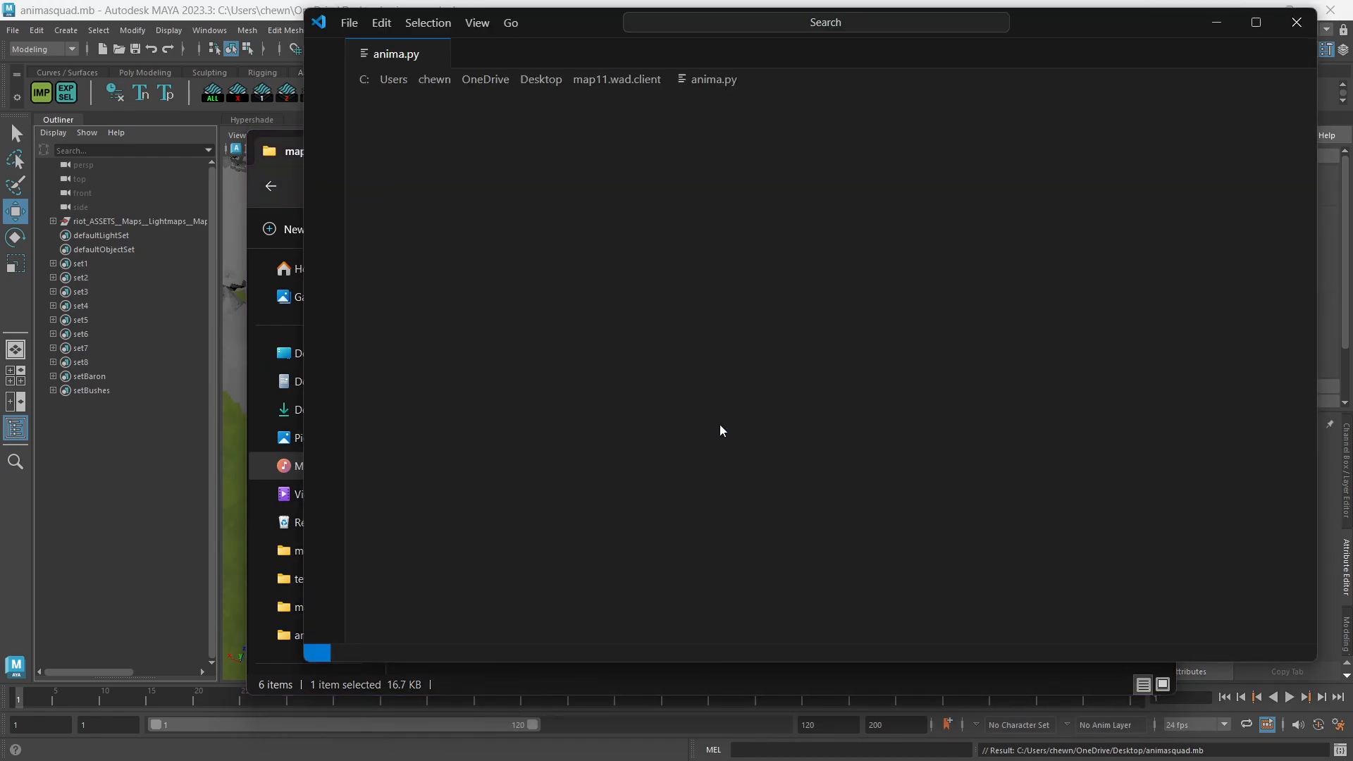
{"action": "scroll", "coordinate": [666, 378], "scroll_direction": "down", "scroll_amount": 15}
{"action": "scroll", "coordinate": [666, 378], "scroll_direction": "down", "scroll_amount": 20}
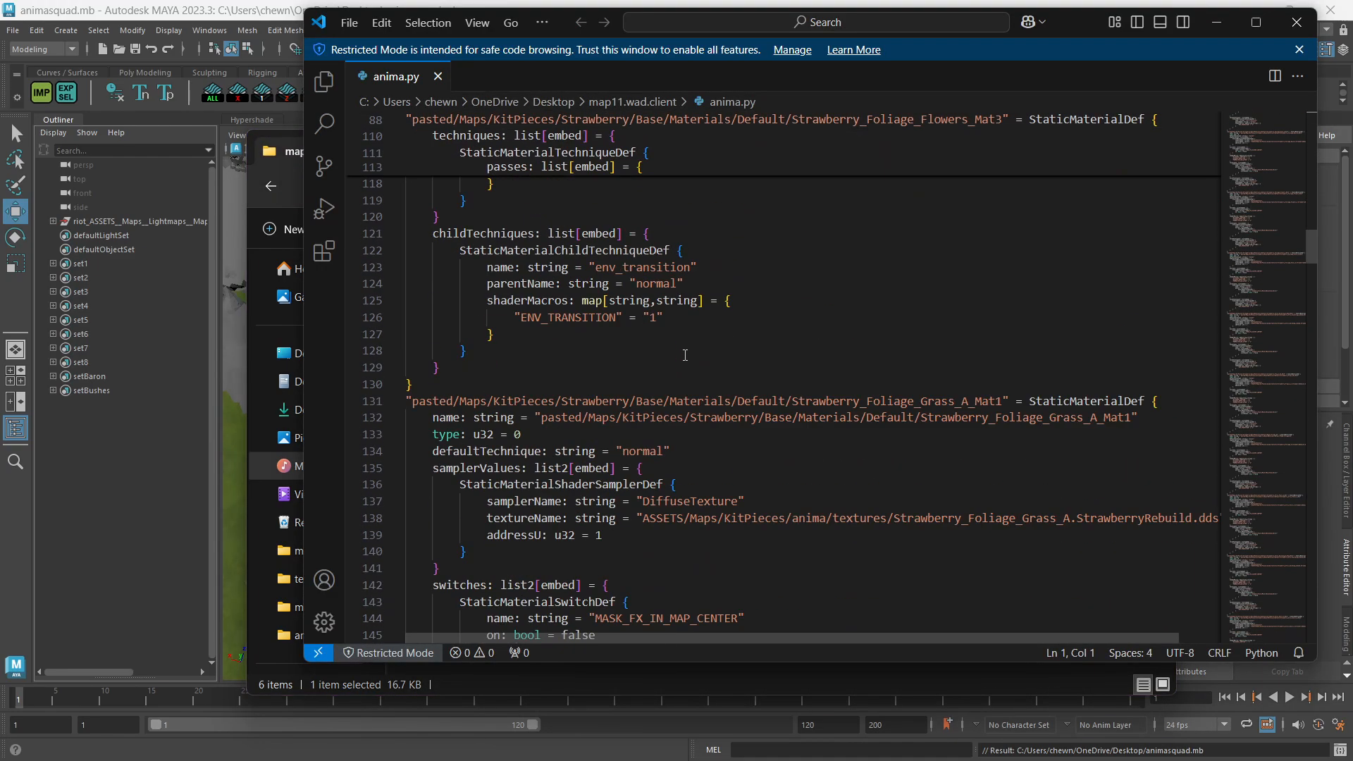
{"action": "scroll", "coordinate": [684, 350], "scroll_direction": "down", "scroll_amount": 20}
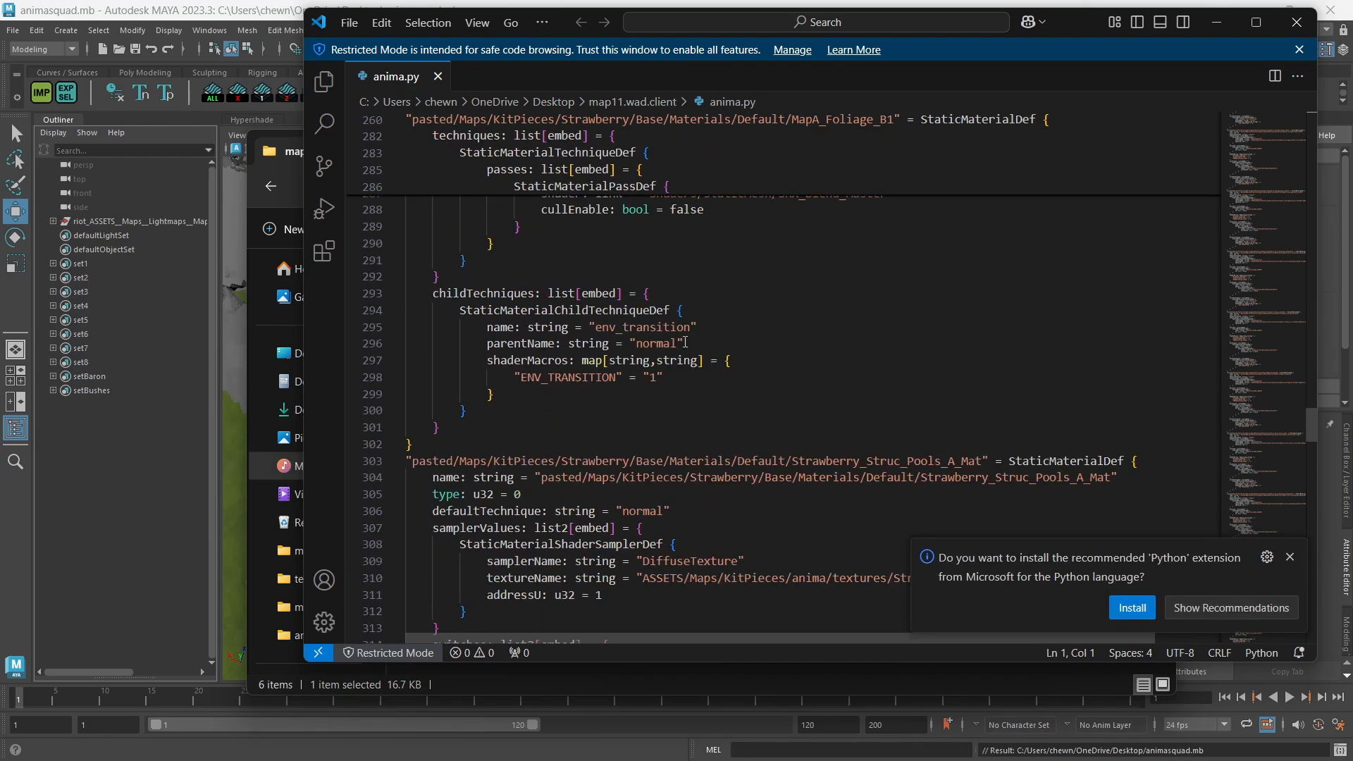
{"action": "scroll", "coordinate": [676, 354], "scroll_direction": "down", "scroll_amount": 12}
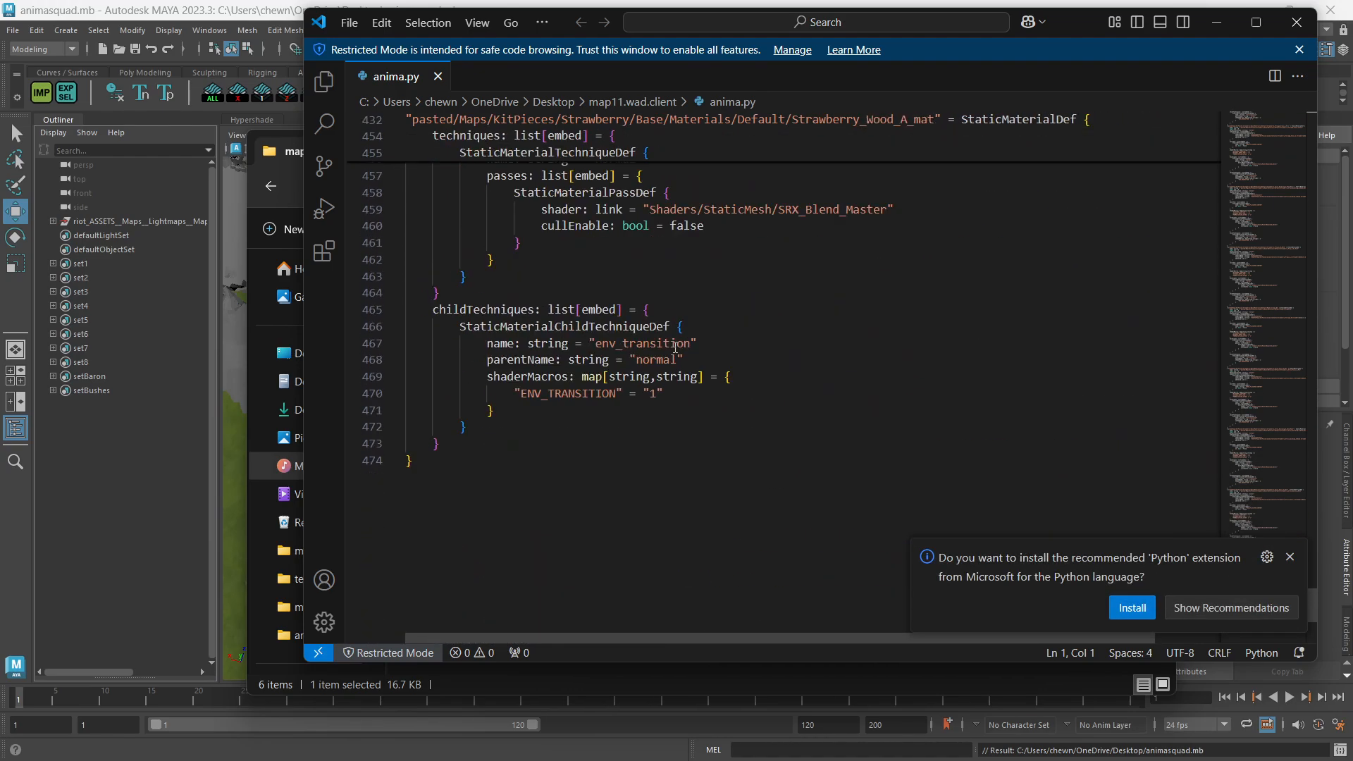
{"action": "scroll", "coordinate": [607, 535], "scroll_direction": "up", "scroll_amount": 4}
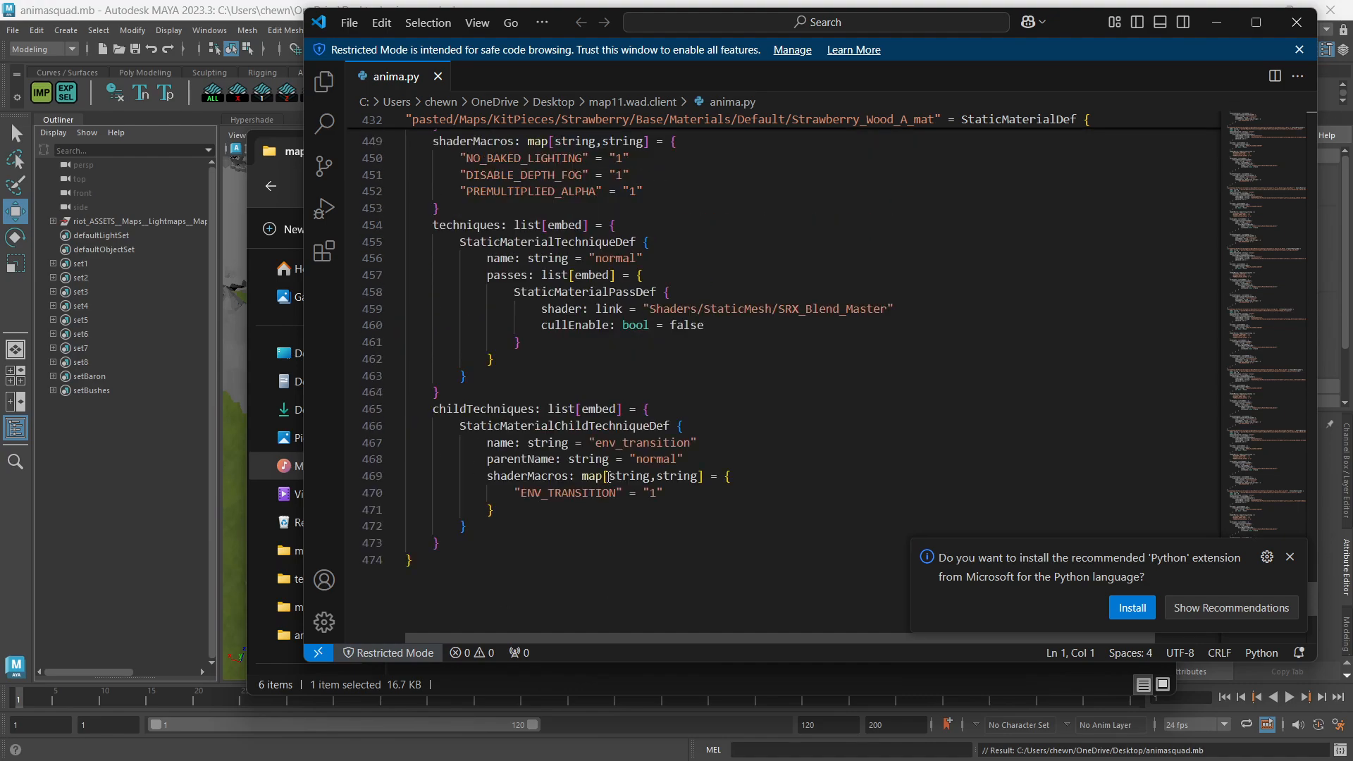
Switch back to File Explorer and open the data\maps\mapgeometry\map11 folder of map11.wad.client.
{"action": "left_click", "coordinate": [494, 684]}
{"action": "double_click", "coordinate": [442, 312]}
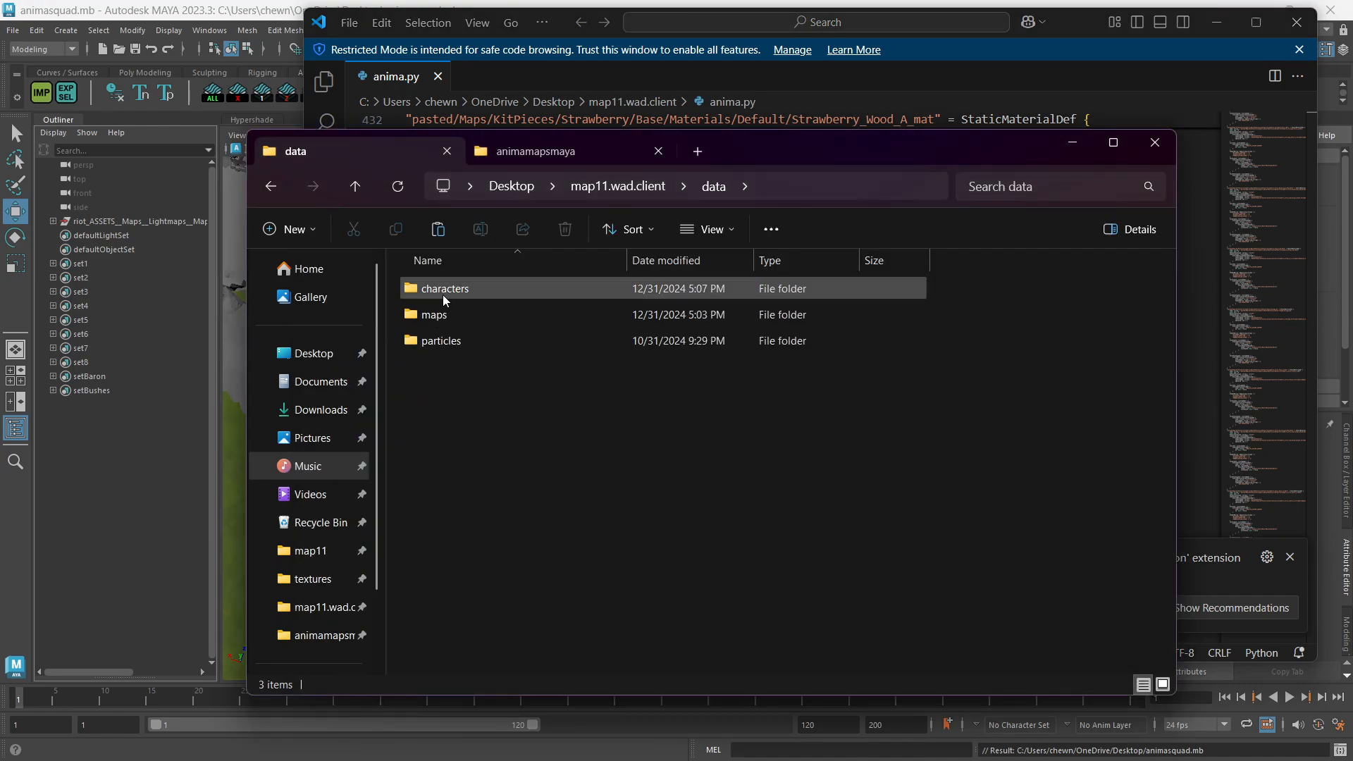
{"action": "double_click", "coordinate": [457, 311]}
{"action": "double_click", "coordinate": [467, 295]}
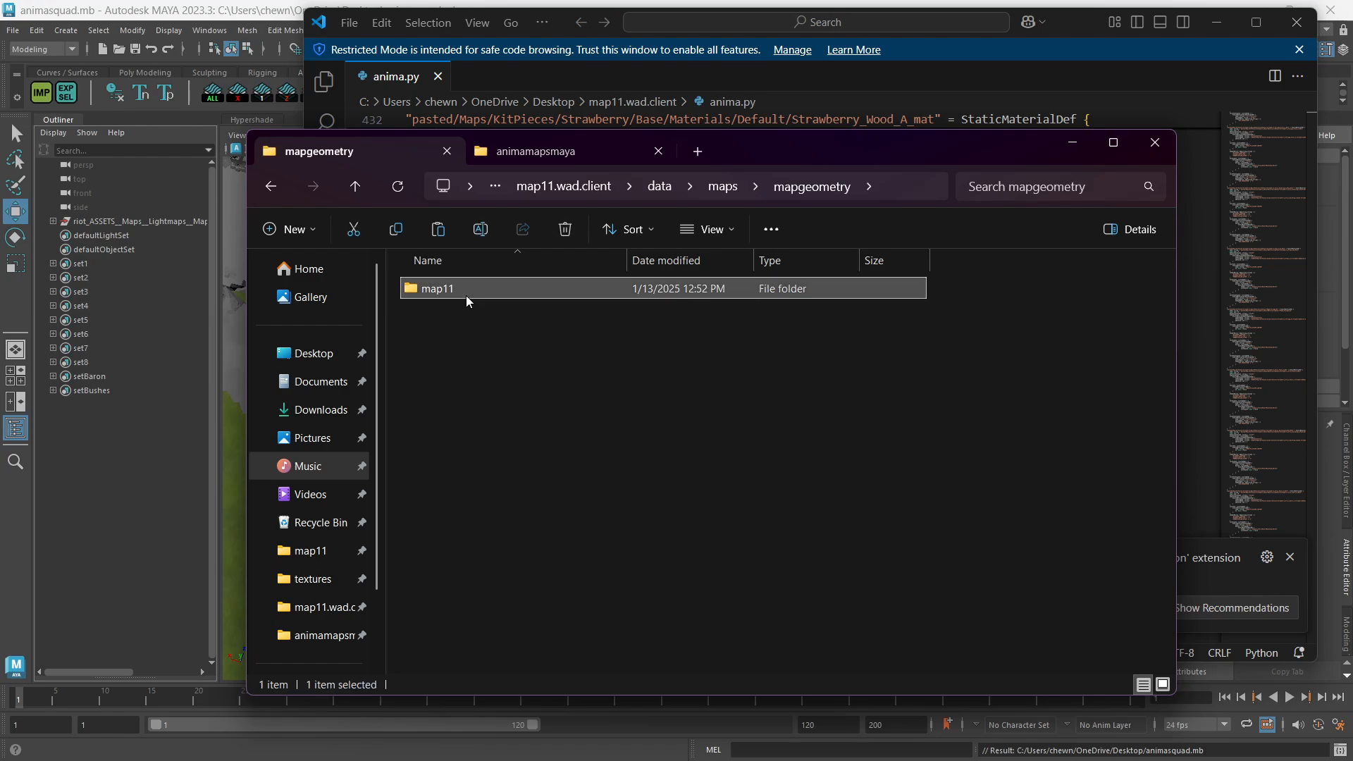
{"action": "double_click", "coordinate": [466, 294]}
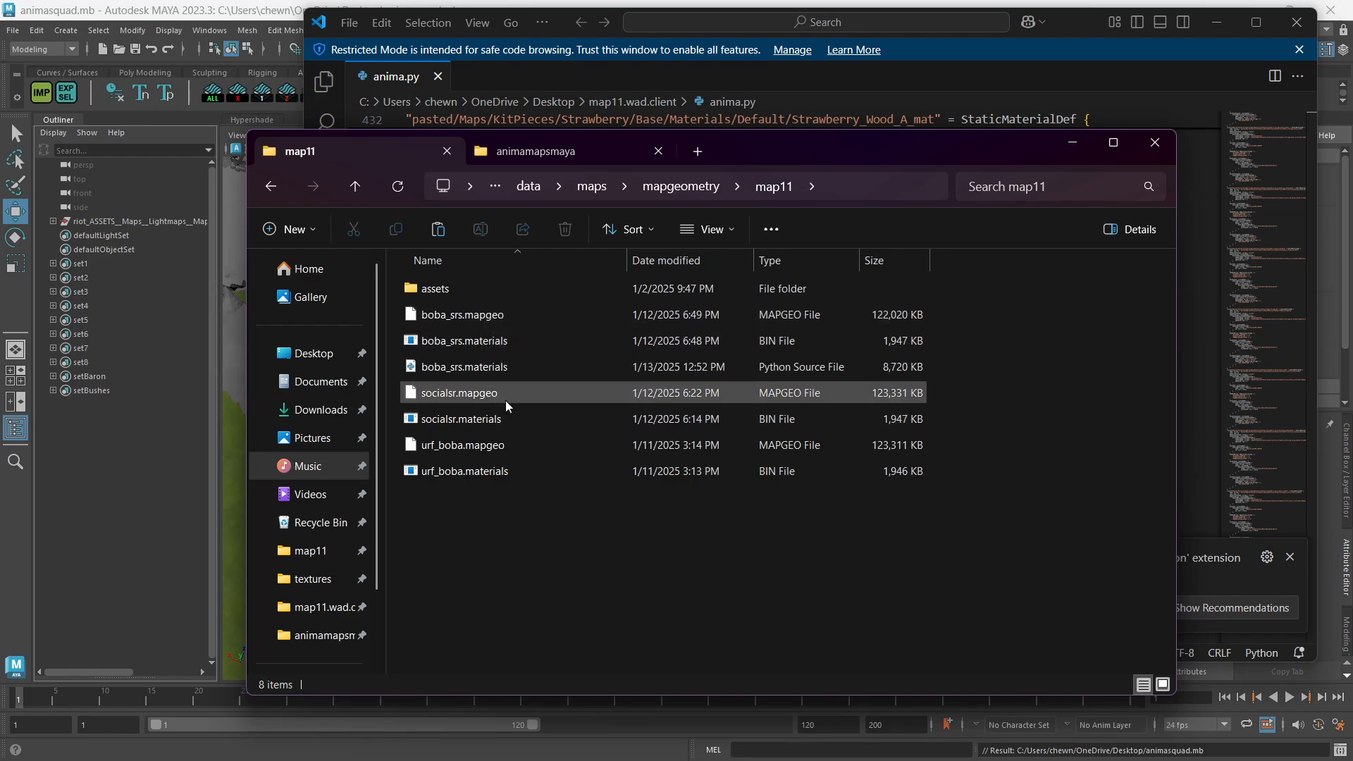
Examine the paired mapgeo and materials files for boba_srs, socialsr and urf_boba in the map11 folder.
{"action": "left_click", "coordinate": [490, 474], "text": "shift"}
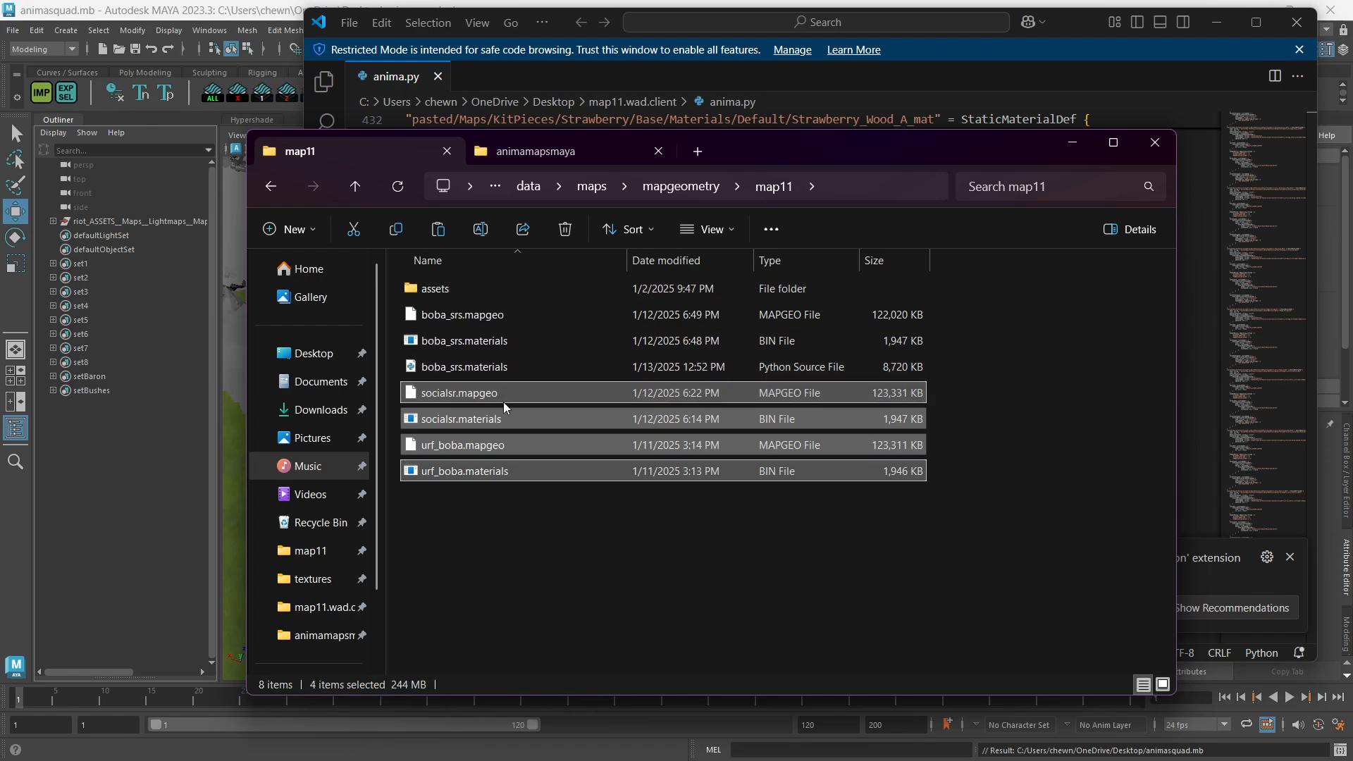
{"action": "left_click", "coordinate": [535, 544]}
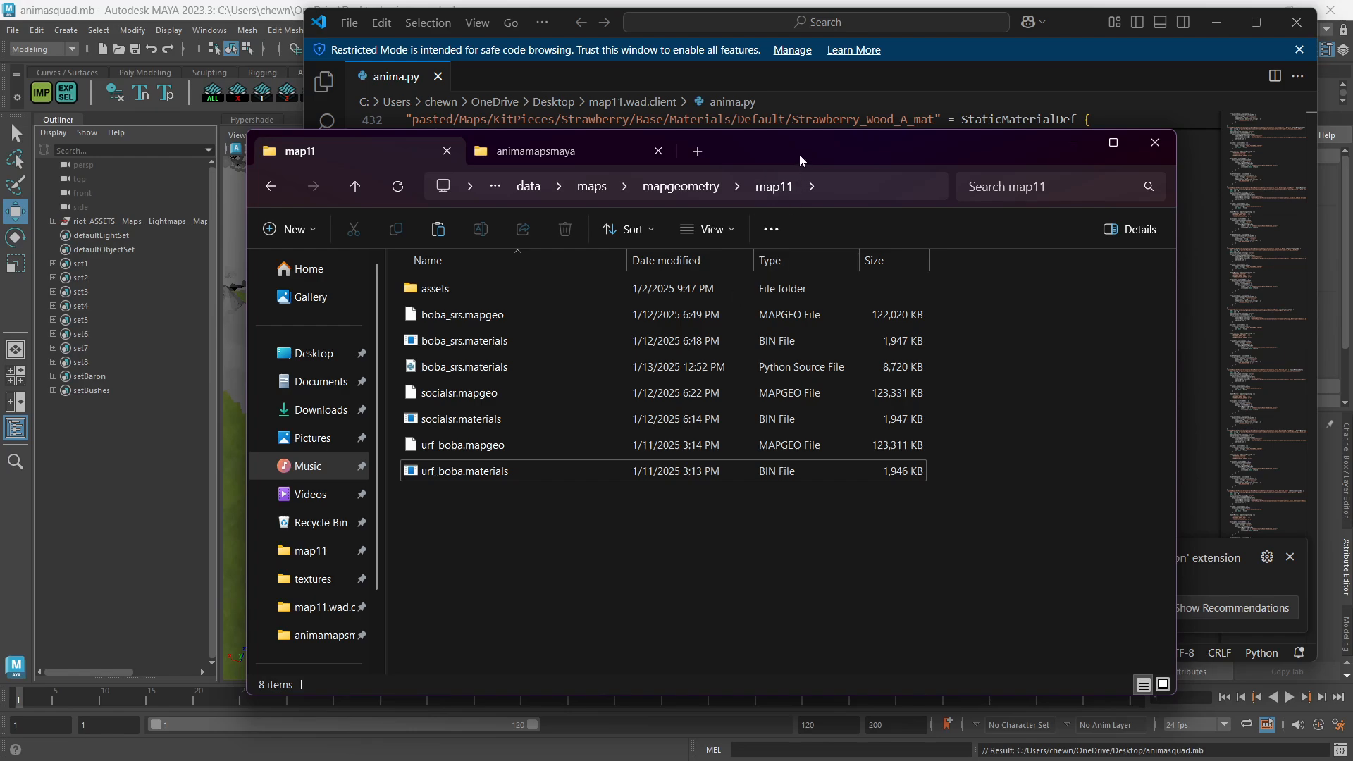
{"action": "left_click_drag", "start_coordinate": [799, 154], "coordinate": [762, 178]}
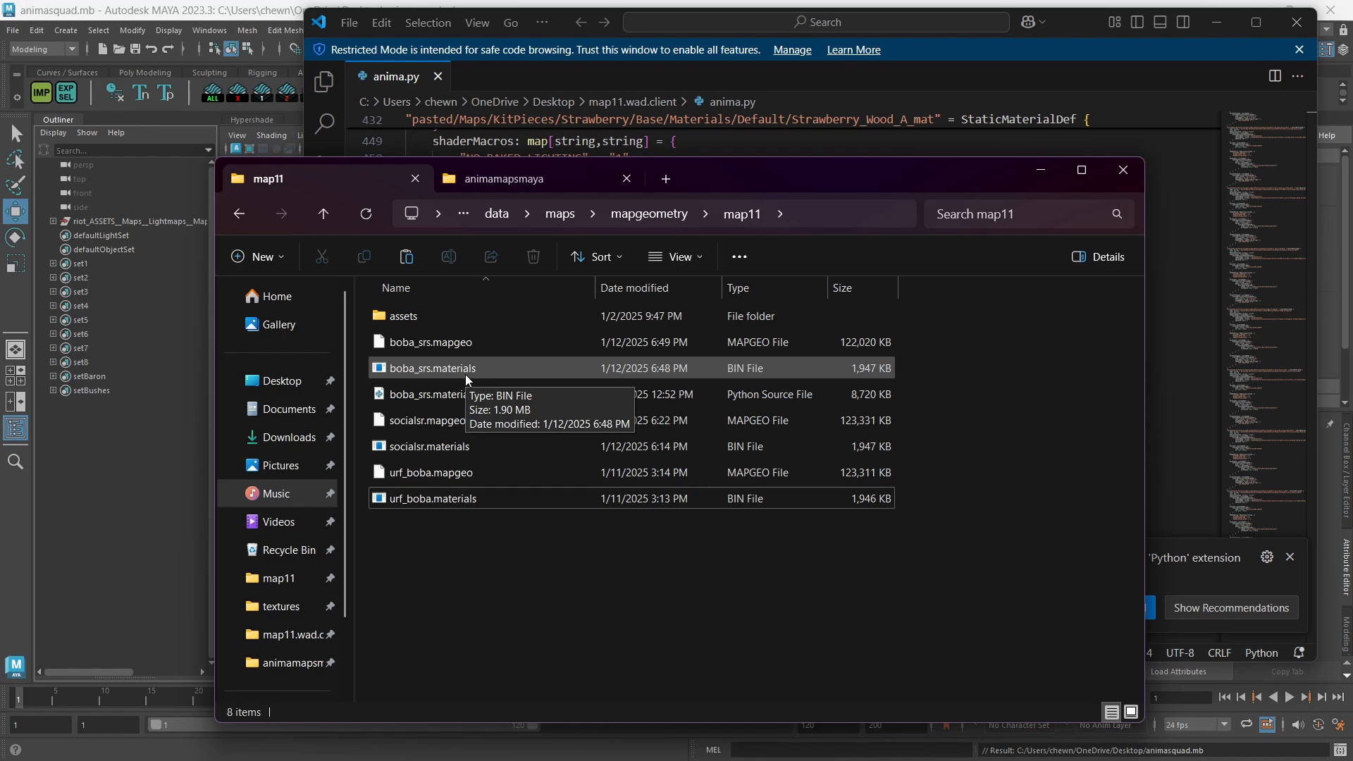
{"action": "left_click", "coordinate": [458, 344]}
{"action": "left_click", "coordinate": [451, 369], "text": "ctrl"}
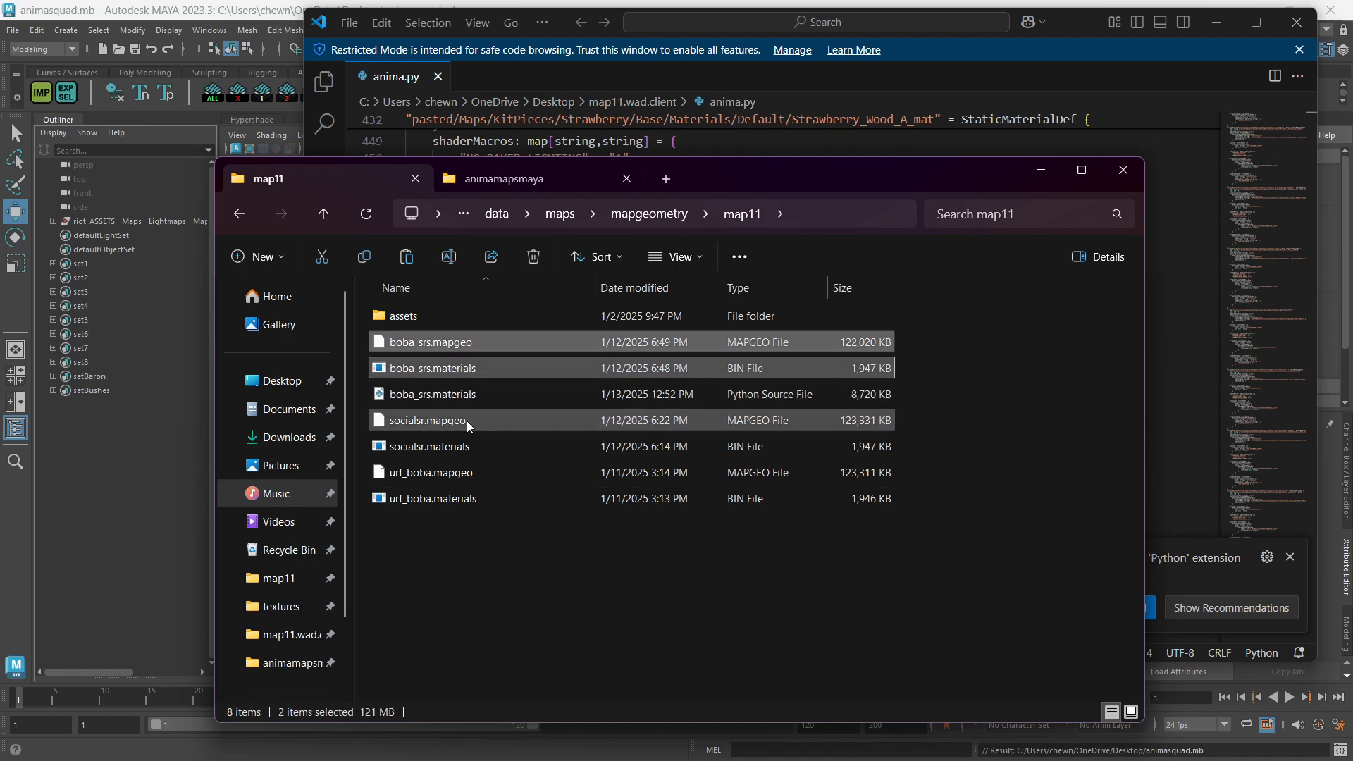
{"action": "left_click", "coordinate": [460, 542]}
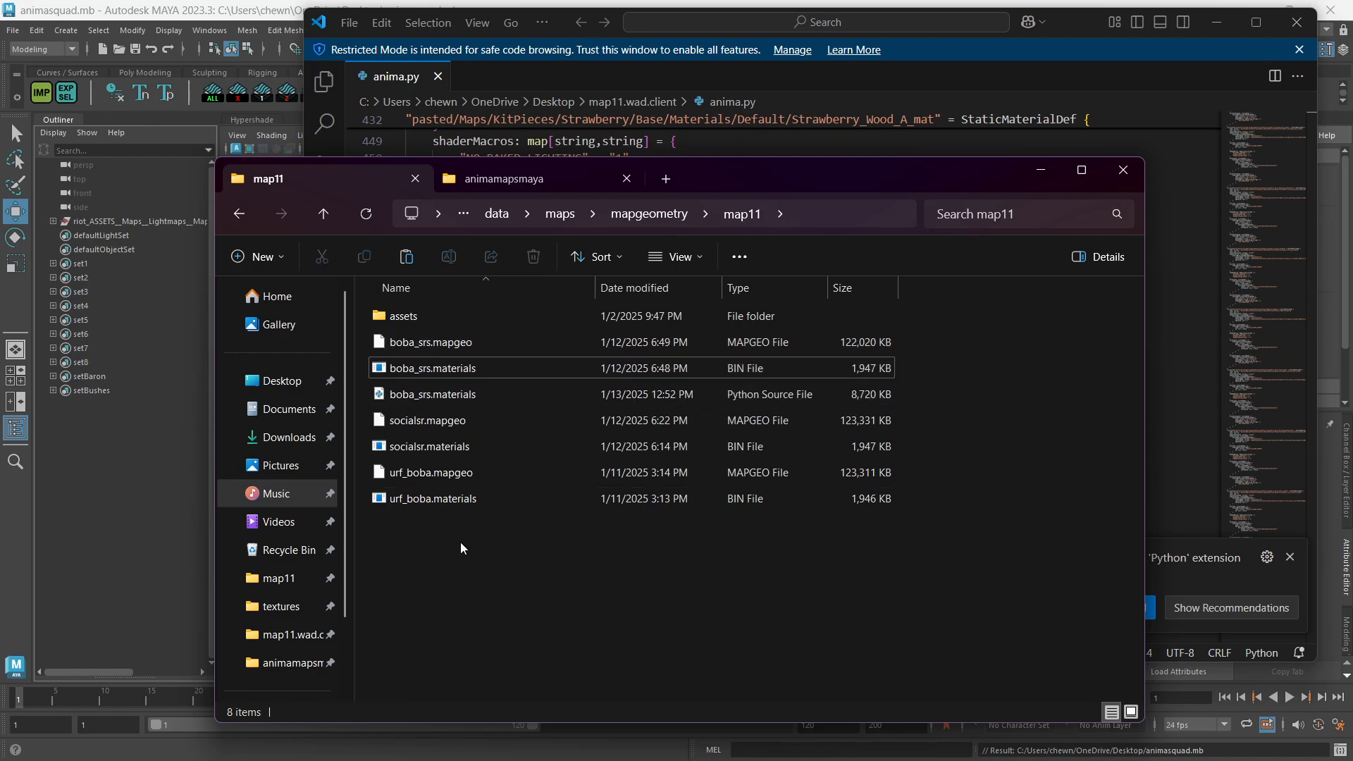
Open the boba_srs.materials Python source file in VS Code and search the open files for "anima/".
{"action": "double_click", "coordinate": [429, 393]}
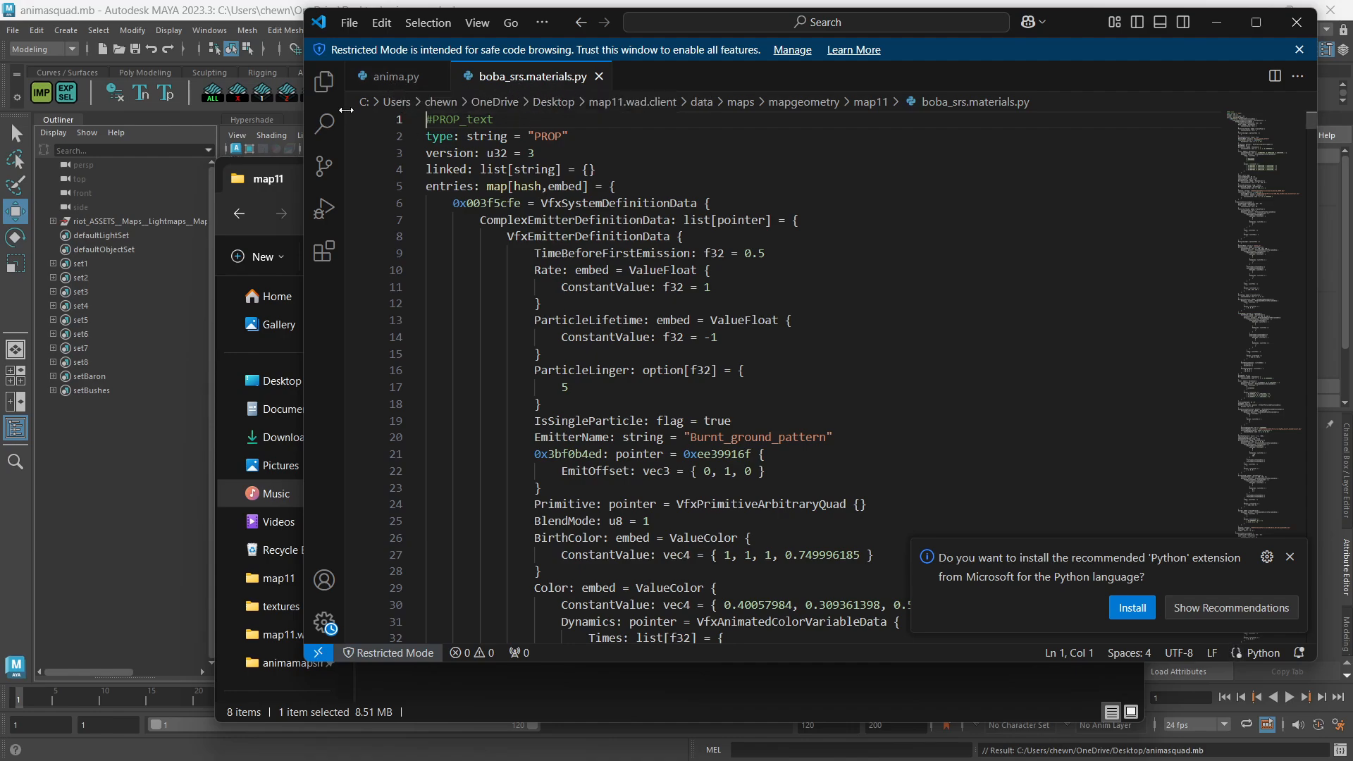
{"action": "left_click", "coordinate": [325, 122]}
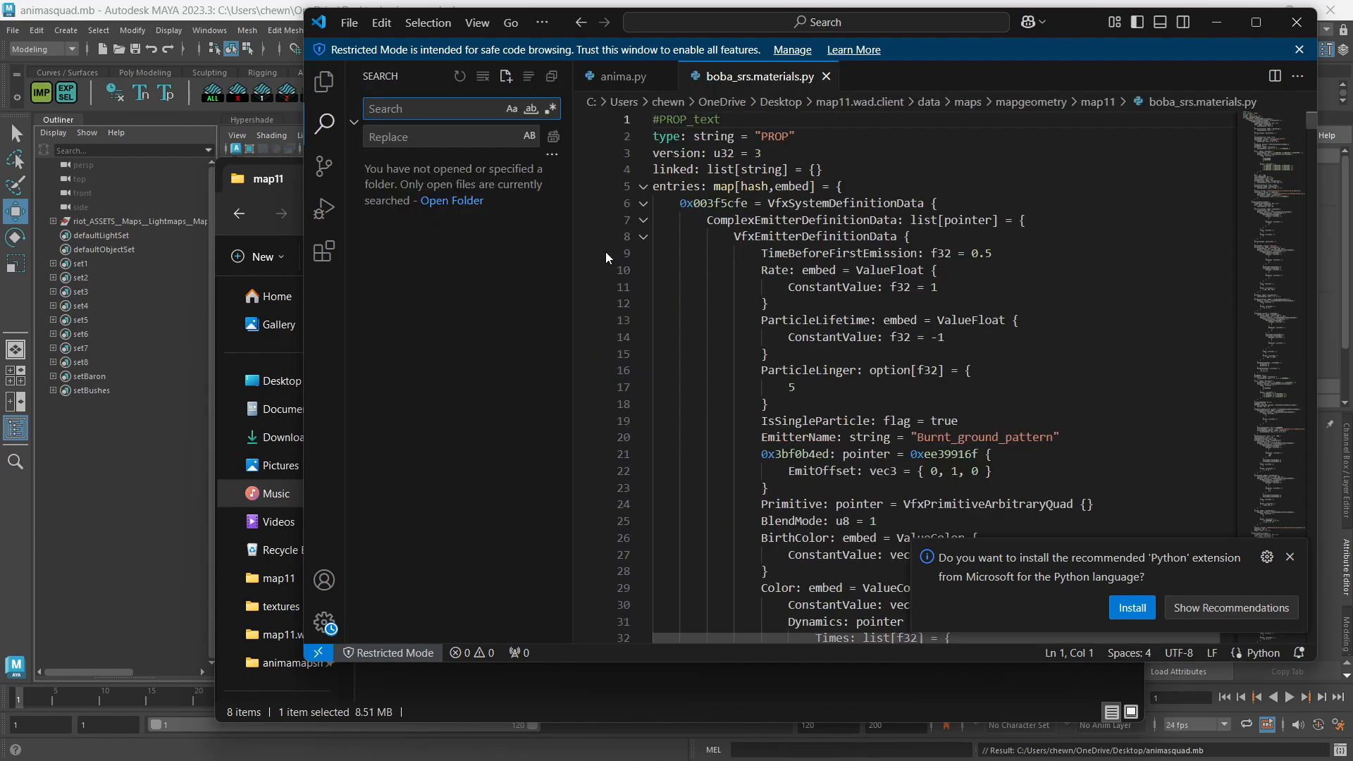
{"action": "type", "text": "ani"}
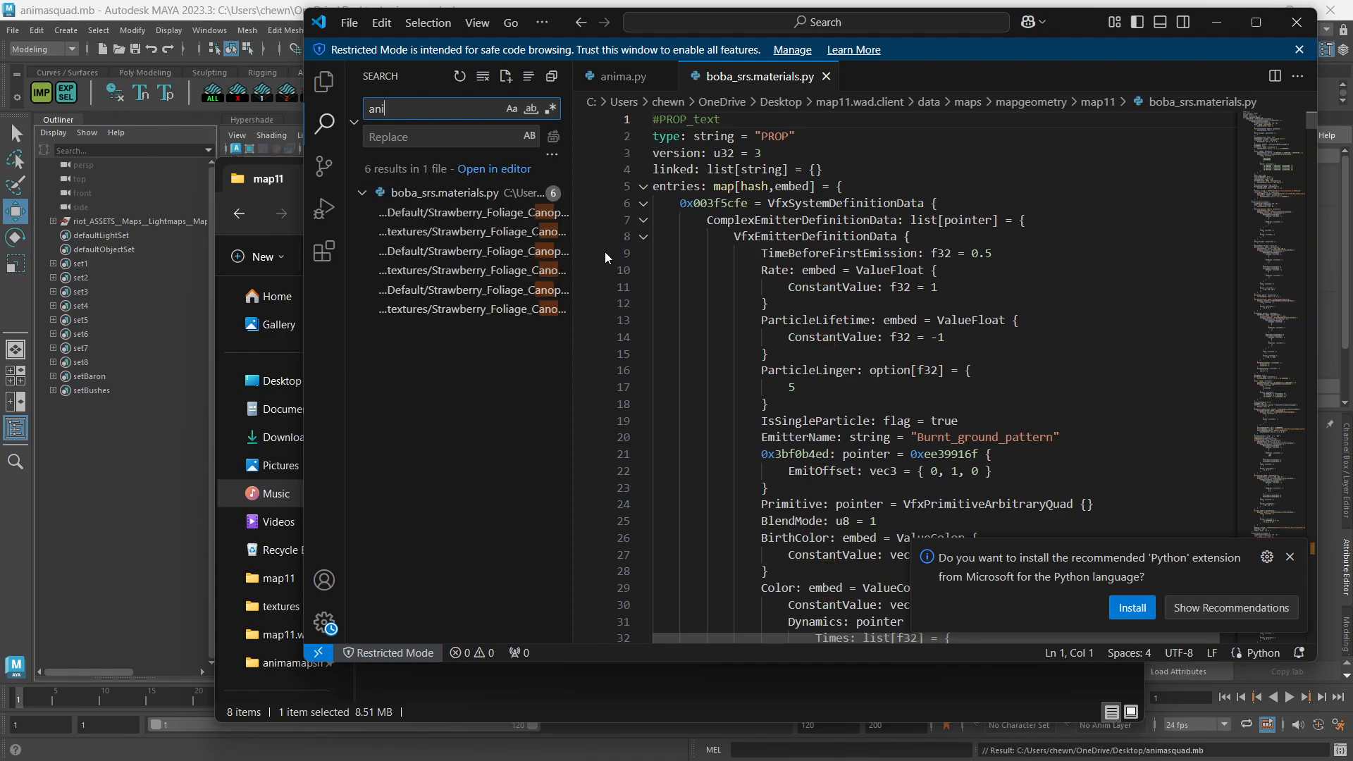
{"action": "type", "text": "ma/"}
Switch to Maya and export the scene's materials over the existing anima.py without selecting any meshes.
{"action": "left_click", "coordinate": [264, 4]}
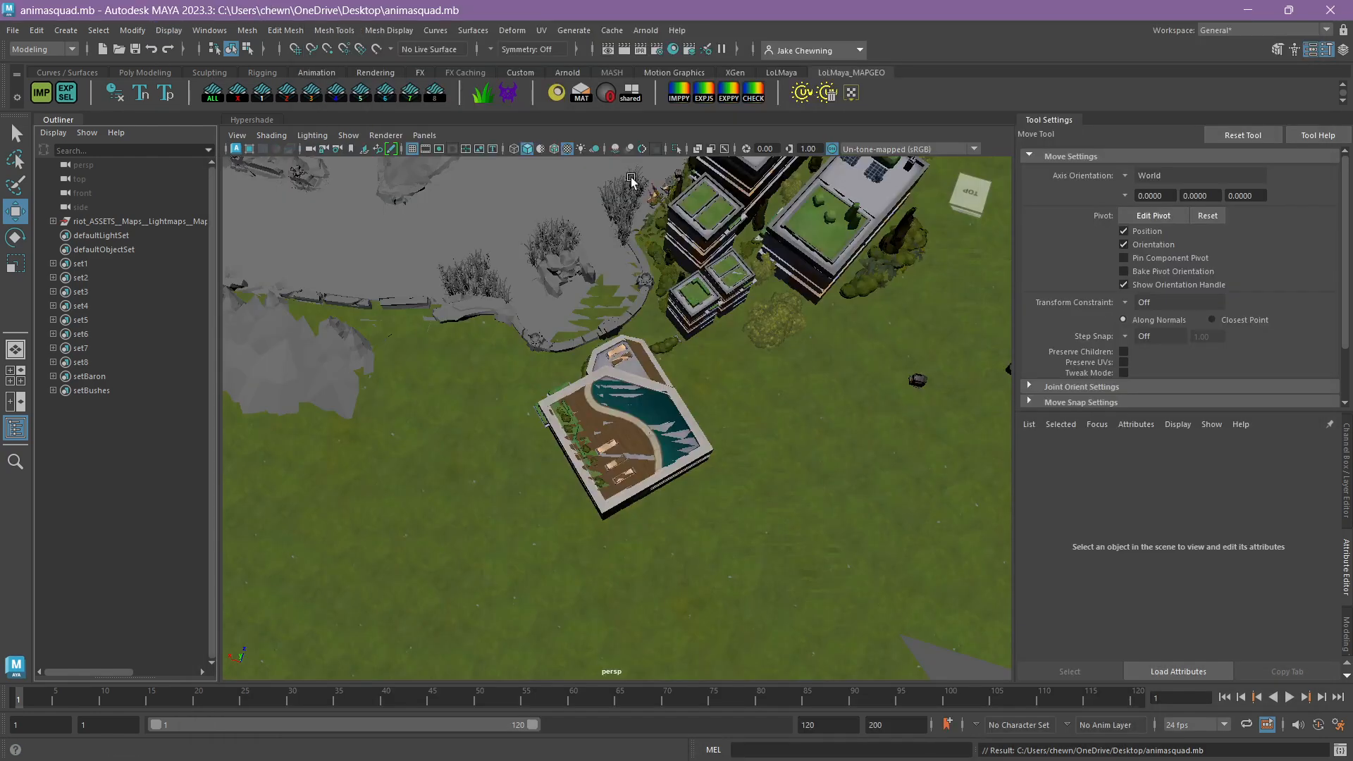
{"action": "left_click", "coordinate": [728, 93]}
{"action": "double_click", "coordinate": [568, 159]}
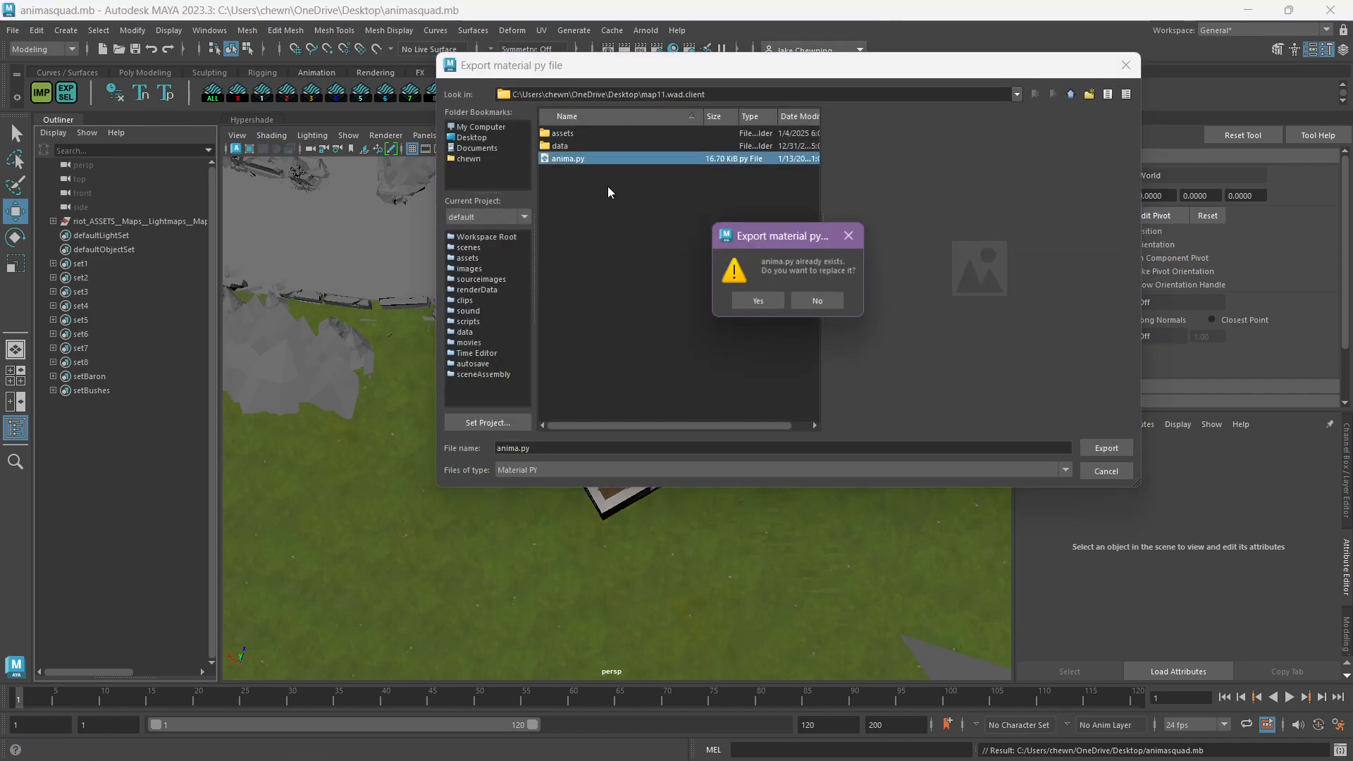
{"action": "left_click", "coordinate": [796, 312]}
{"action": "left_click", "coordinate": [840, 292]}
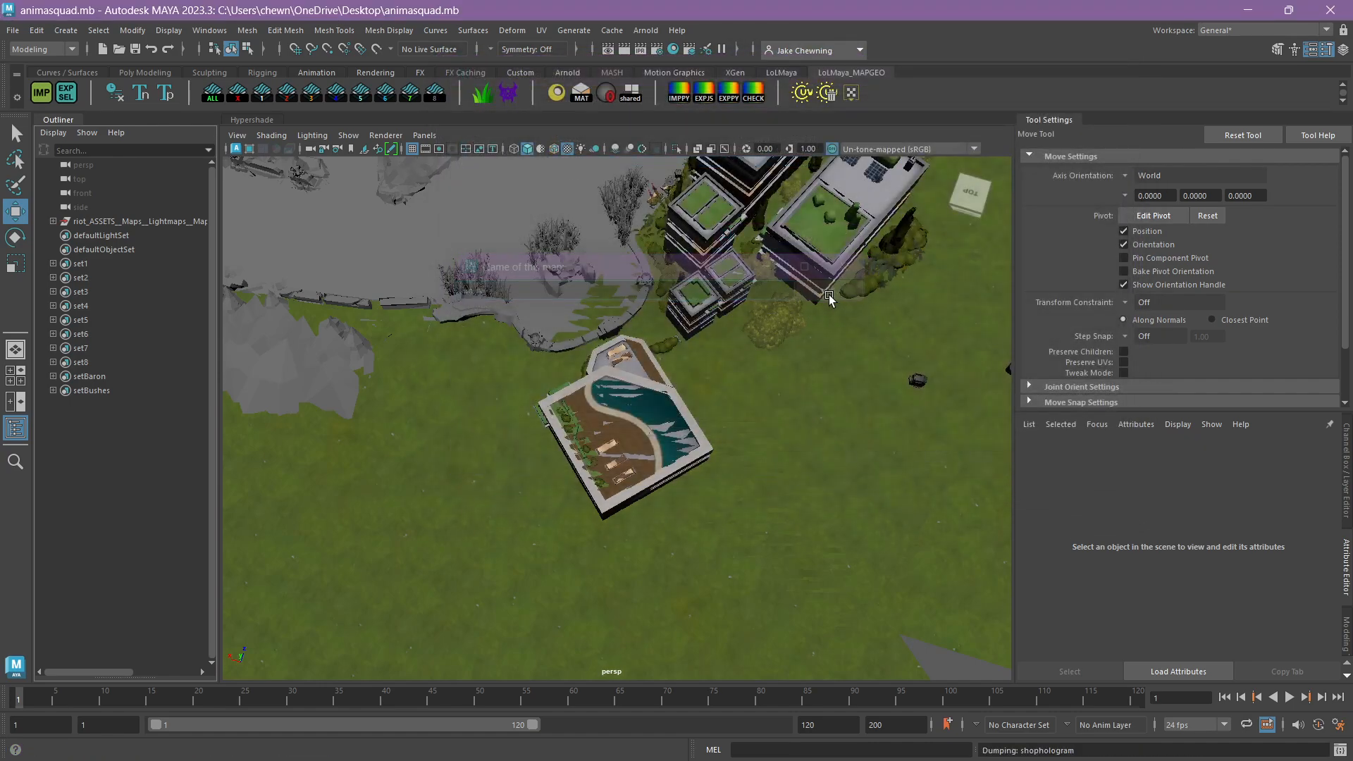
Switch back to VS Code and examine the "anima/" matches and material definitions in anima.py.
{"action": "key", "text": "alt+Tab"}
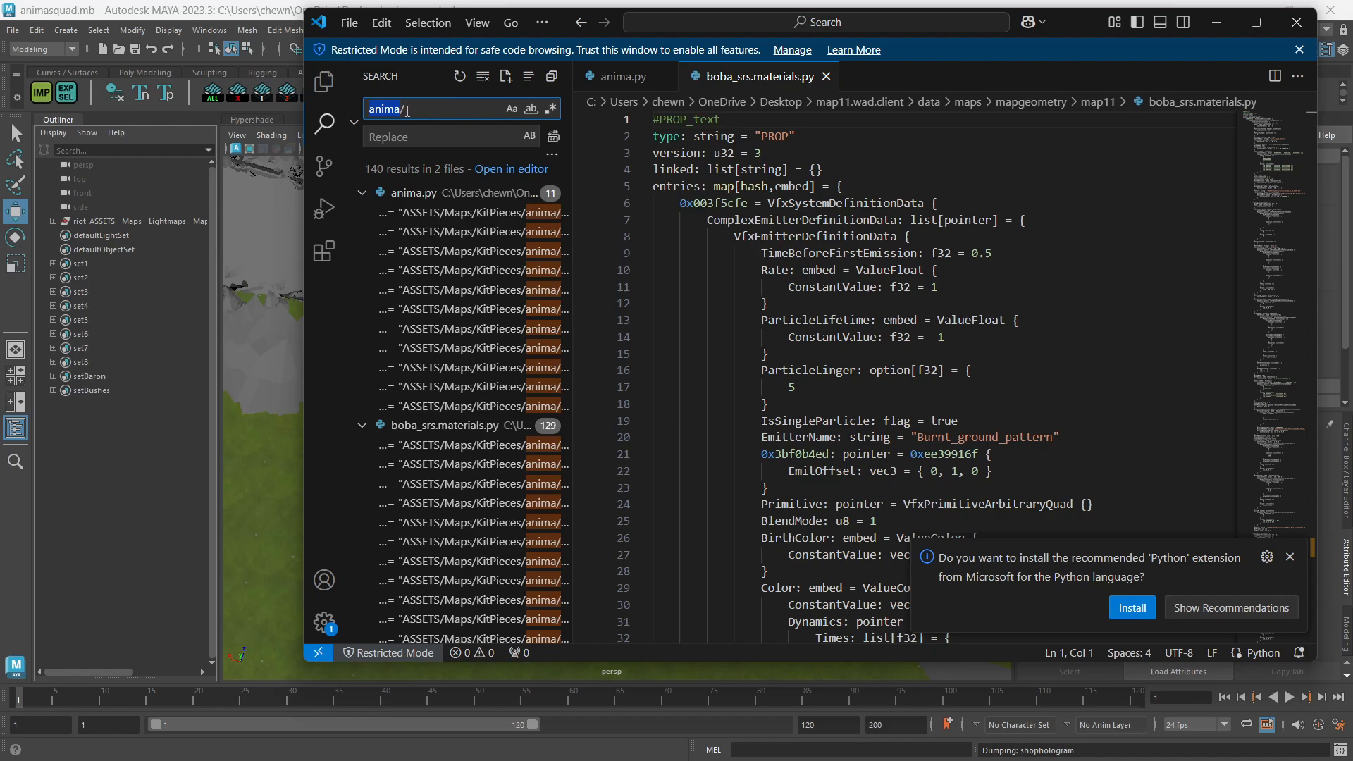
{"action": "scroll", "coordinate": [465, 415], "scroll_direction": "down", "scroll_amount": 5}
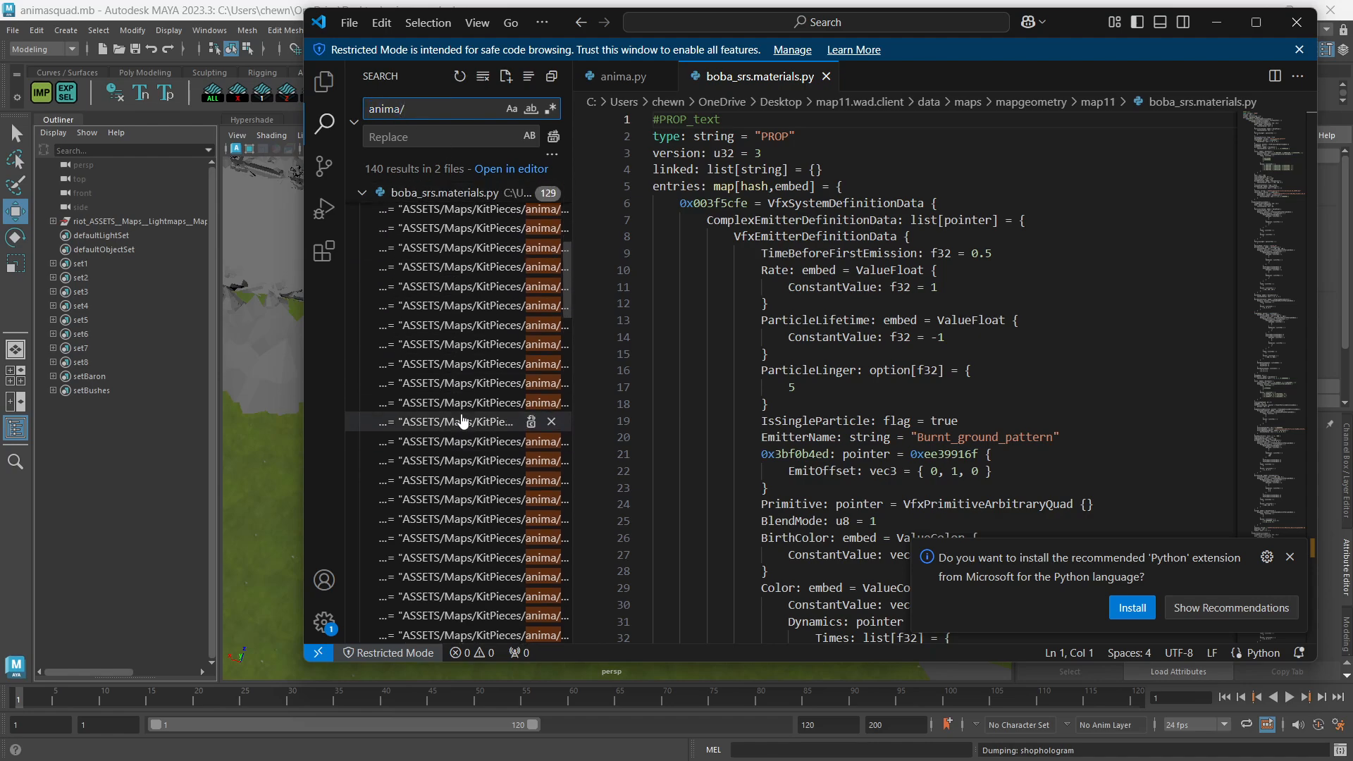
{"action": "scroll", "coordinate": [465, 415], "scroll_direction": "up", "scroll_amount": 5}
{"action": "left_click", "coordinate": [458, 212]}
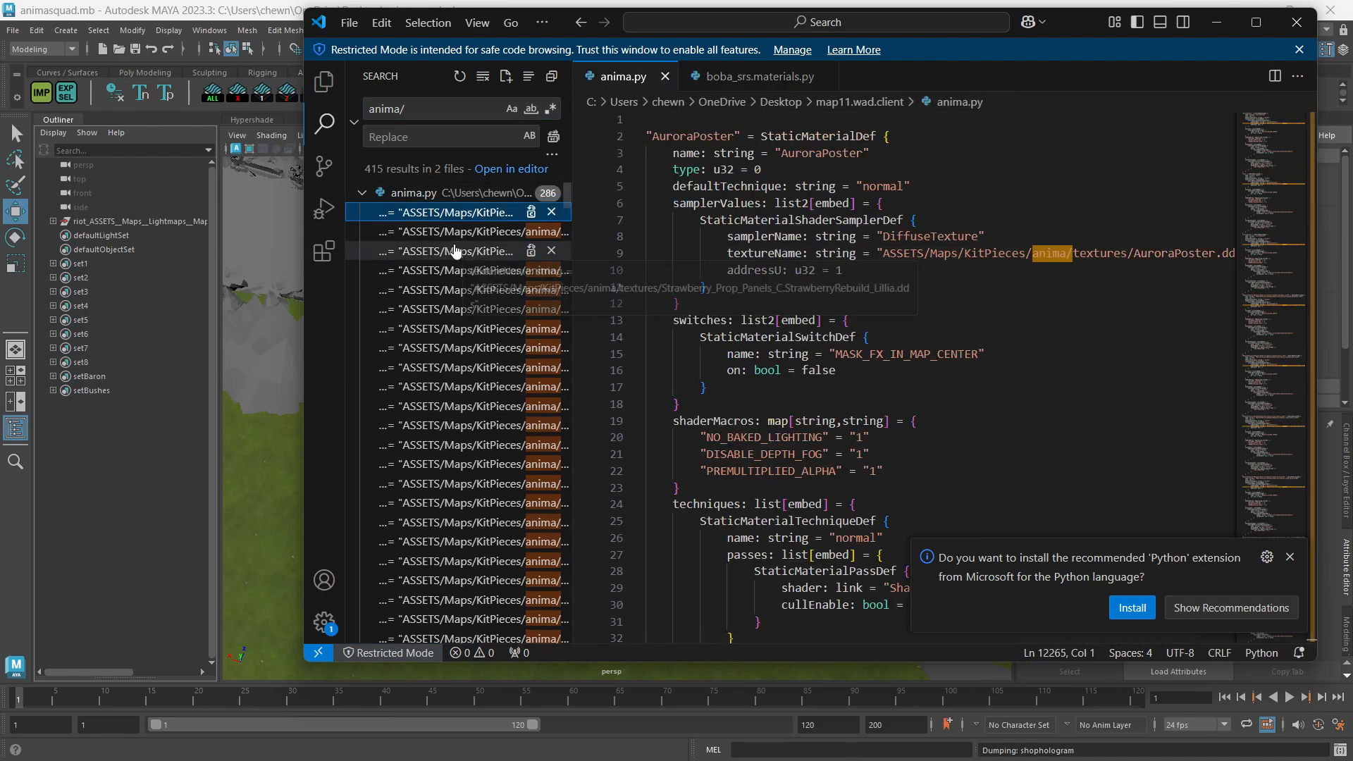
{"action": "left_click", "coordinate": [361, 197]}
{"action": "left_click", "coordinate": [360, 197]}
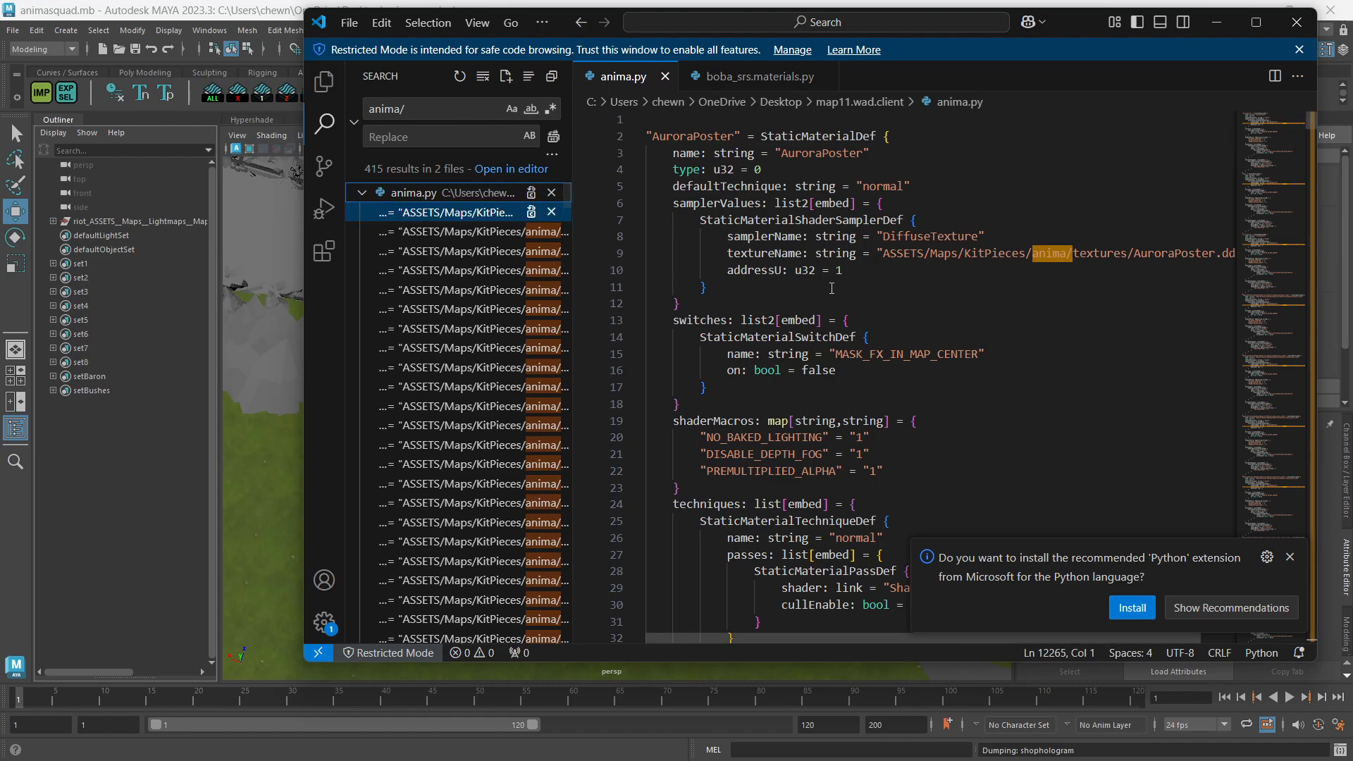
{"action": "scroll", "coordinate": [831, 289], "scroll_direction": "down", "scroll_amount": 6}
{"action": "scroll", "coordinate": [831, 289], "scroll_direction": "down", "scroll_amount": 10}
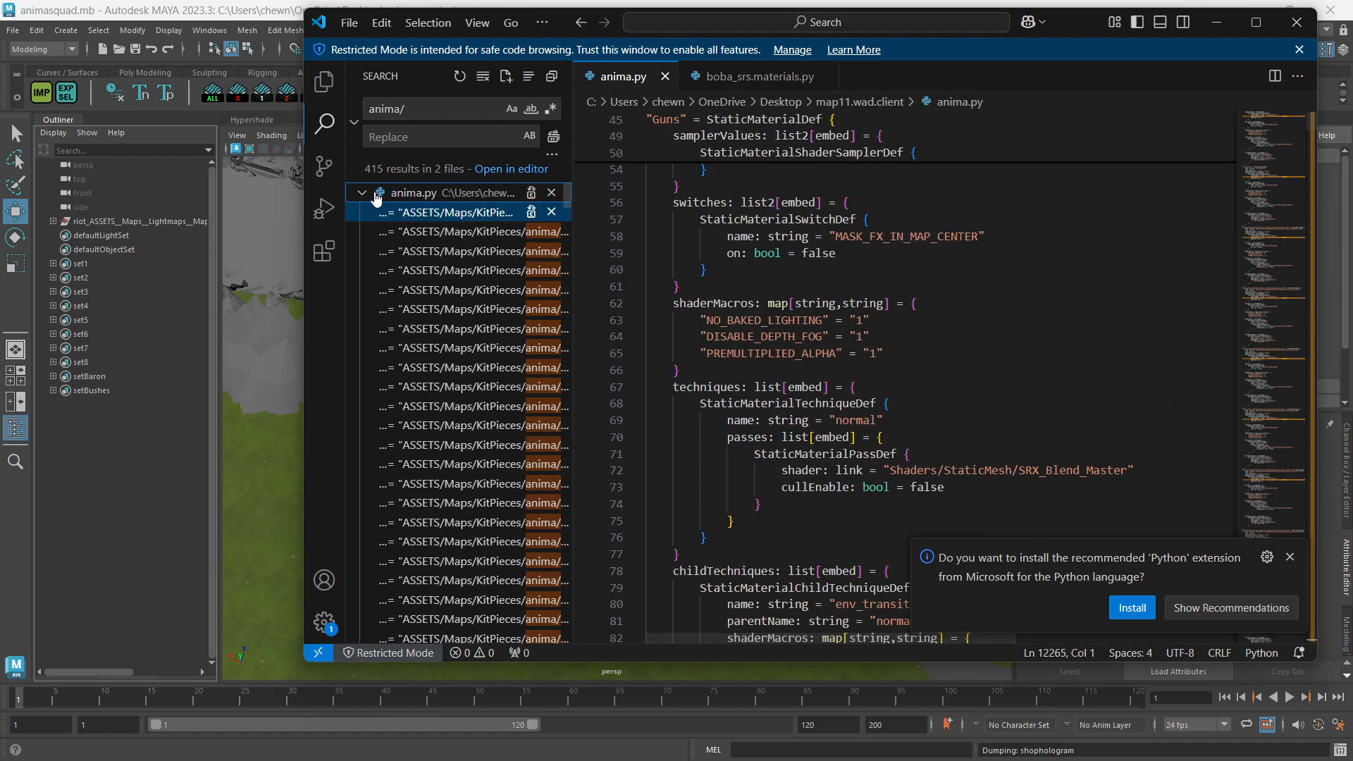
{"action": "left_click", "coordinate": [401, 226]}
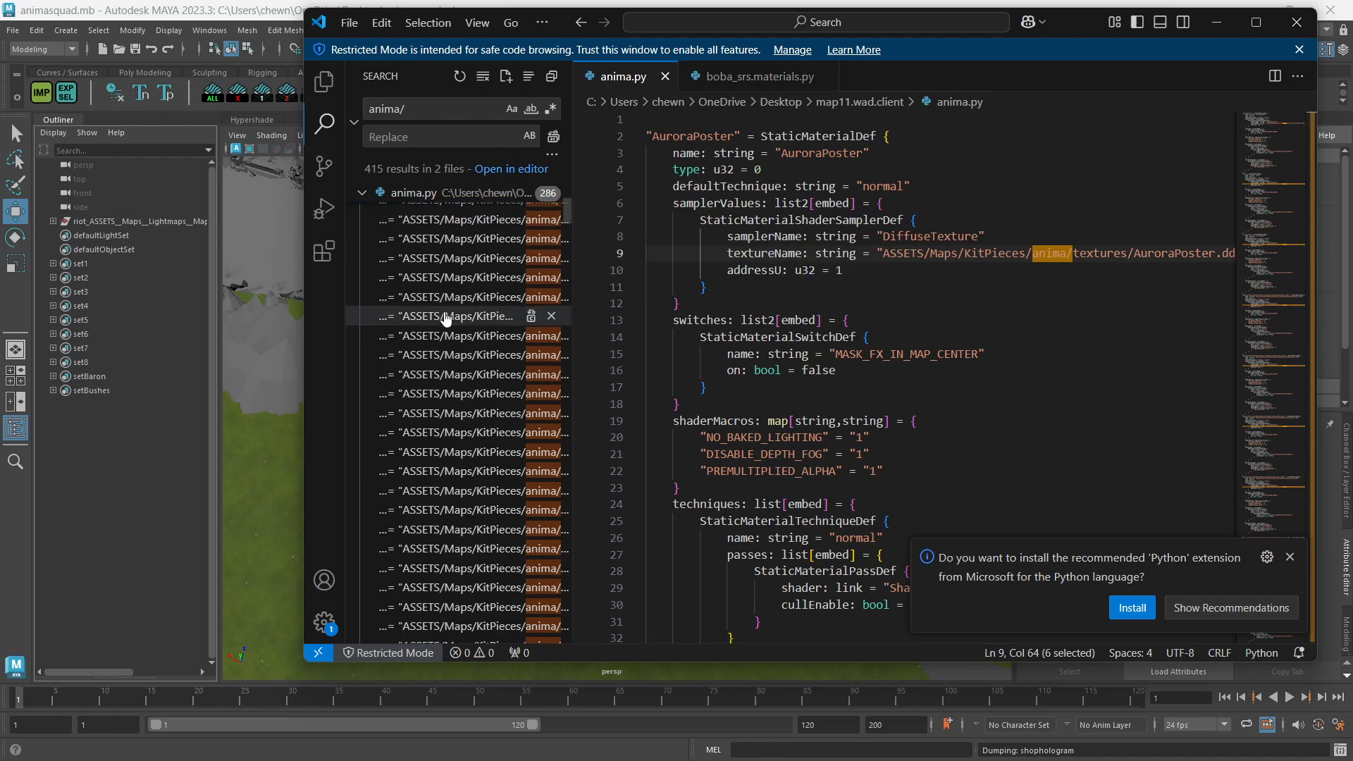
{"action": "left_click", "coordinate": [363, 193]}
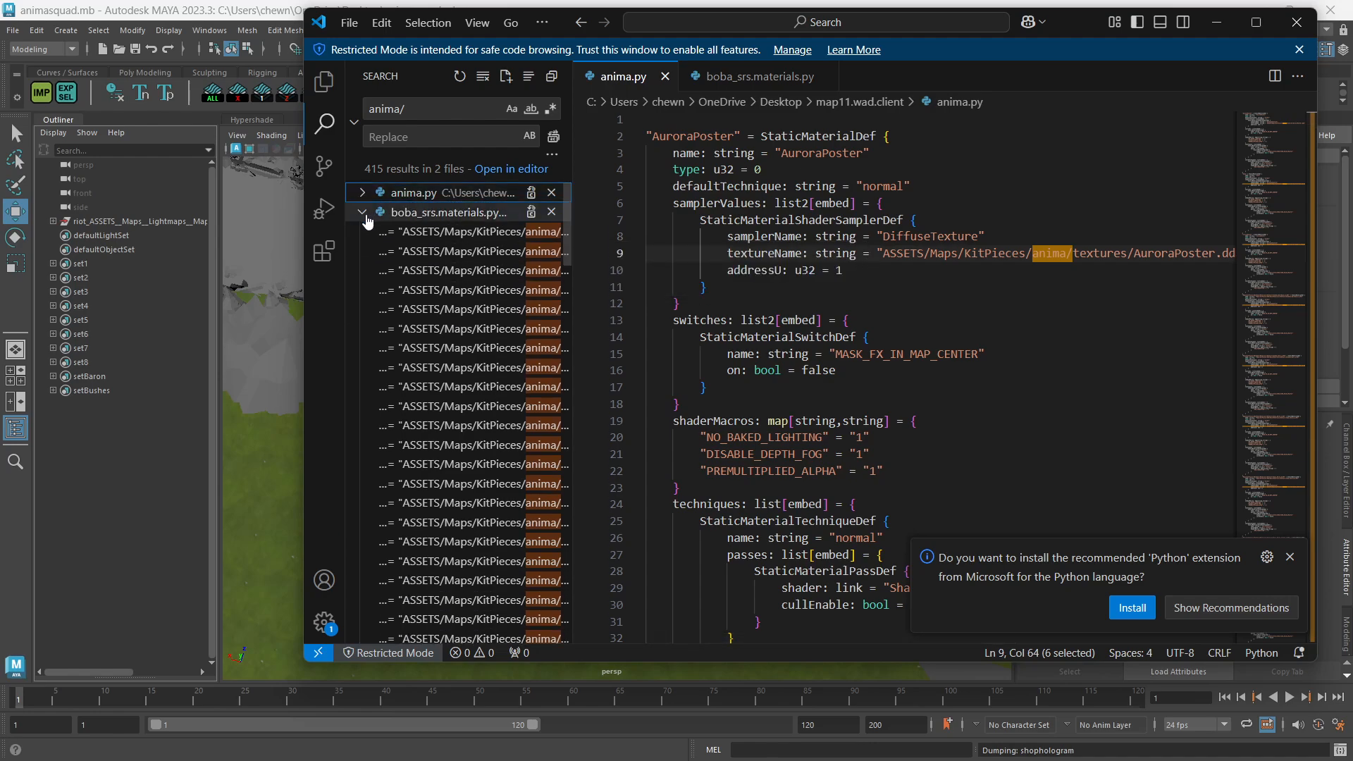
Switch to Maya, expand the riot_ASSETS group and select all pasted__MapGeo_Instance meshes from 59 up to 588.
{"action": "left_click", "coordinate": [279, 384]}
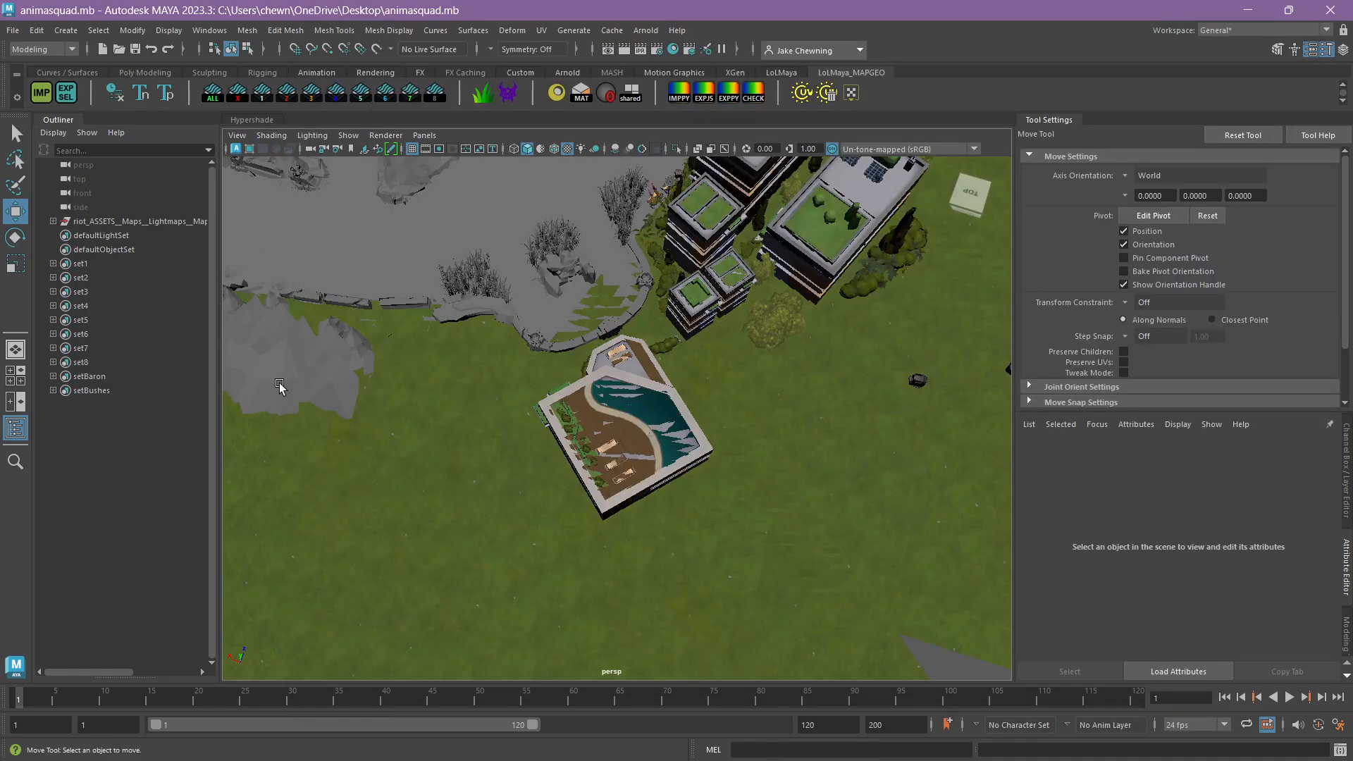
{"action": "left_click", "coordinate": [52, 221]}
{"action": "left_click_drag", "start_coordinate": [215, 182], "coordinate": [214, 658]}
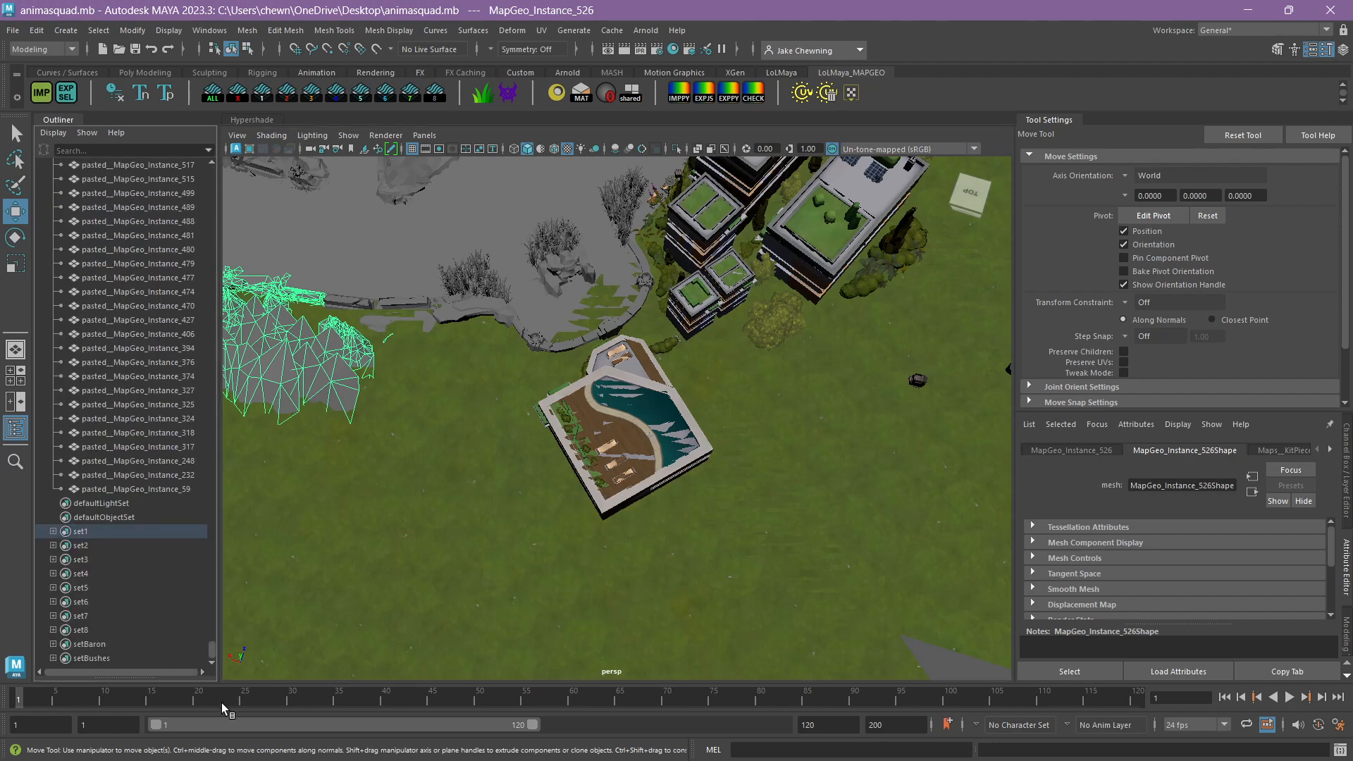
{"action": "left_click", "coordinate": [158, 488]}
{"action": "left_click", "coordinate": [155, 391], "text": "shift"}
{"action": "left_click_drag", "start_coordinate": [157, 388], "coordinate": [147, 310], "text": "shift"}
{"action": "scroll", "coordinate": [166, 516], "scroll_direction": "up", "scroll_amount": 8}
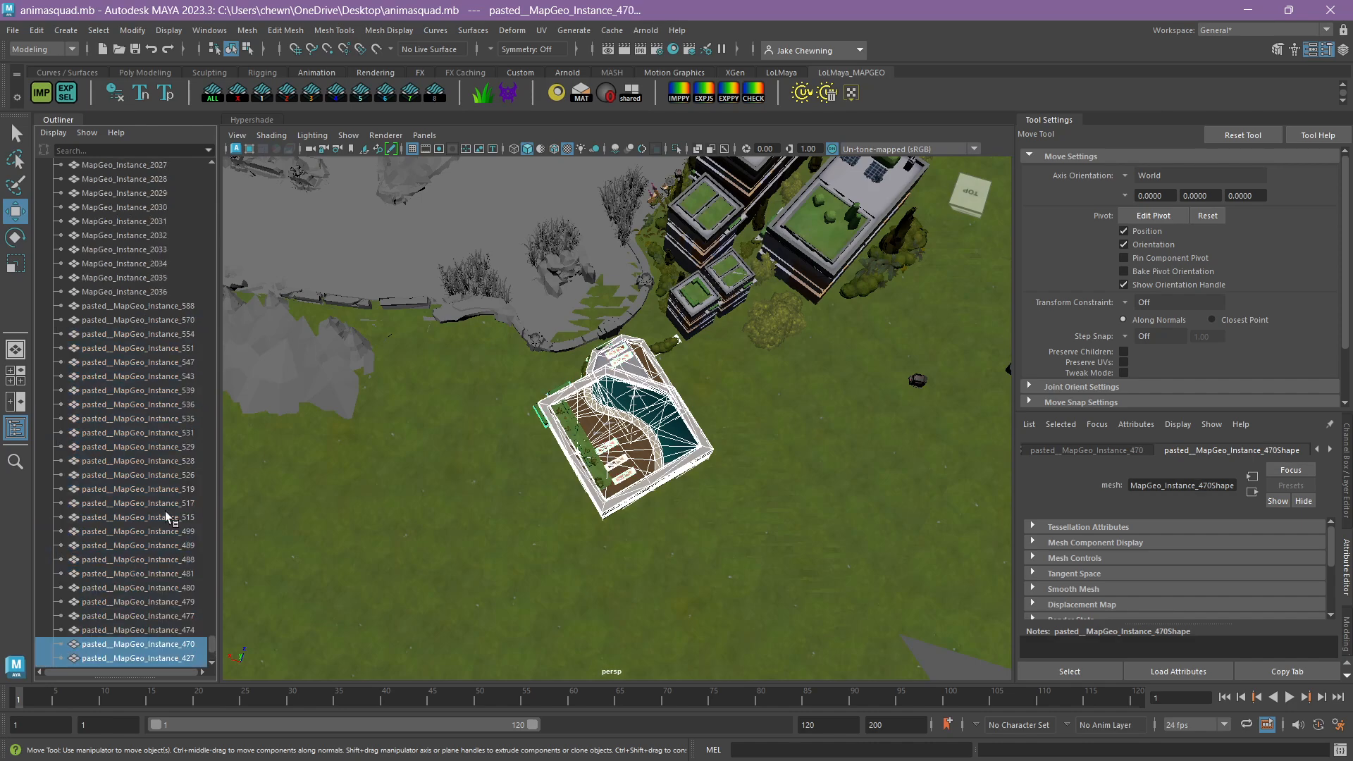
{"action": "left_click", "coordinate": [155, 310], "text": "shift"}
{"action": "key", "text": "f"}
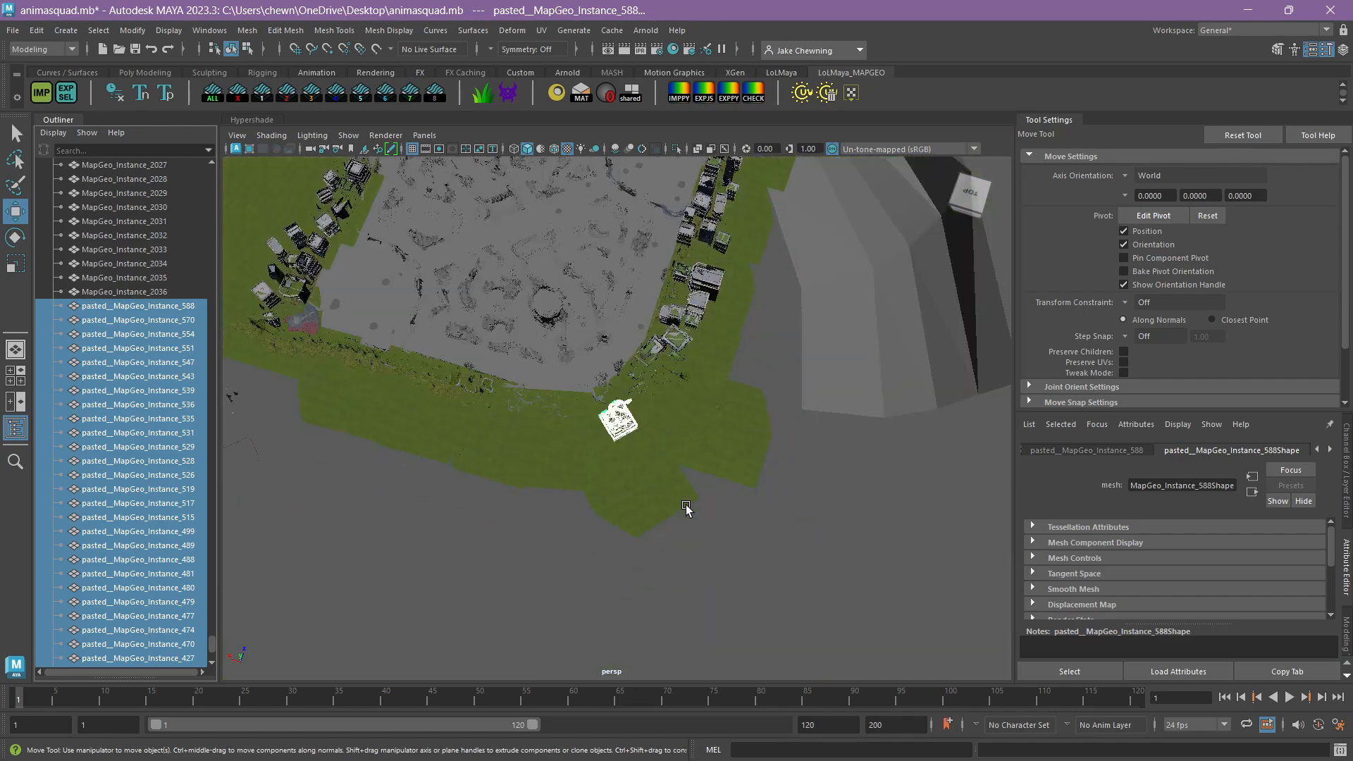
{"action": "left_click_drag", "start_coordinate": [688, 507], "coordinate": [765, 181], "text": "alt"}
Export the selected meshes' materials over the existing anima.py, using "anima" as the map name.
{"action": "left_click", "coordinate": [728, 92]}
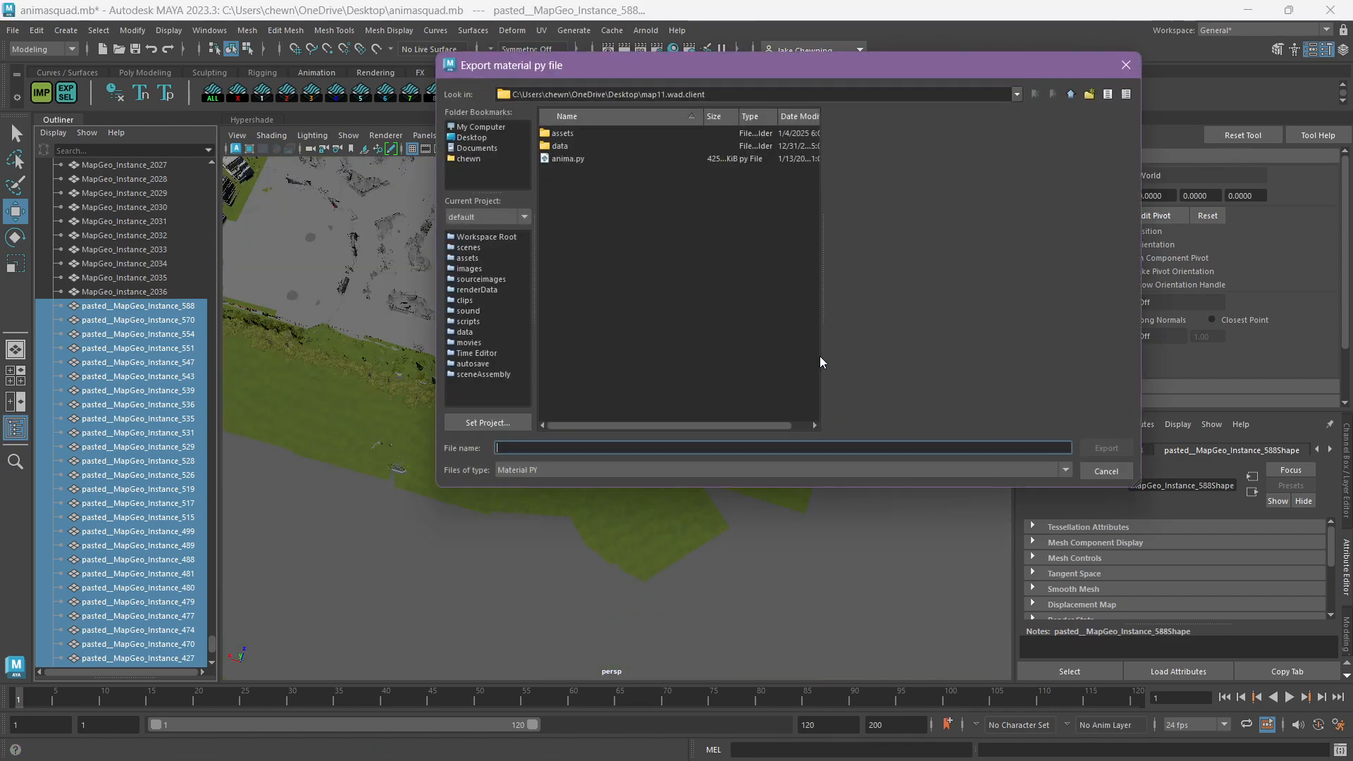
{"action": "double_click", "coordinate": [567, 157]}
{"action": "left_click", "coordinate": [762, 305]}
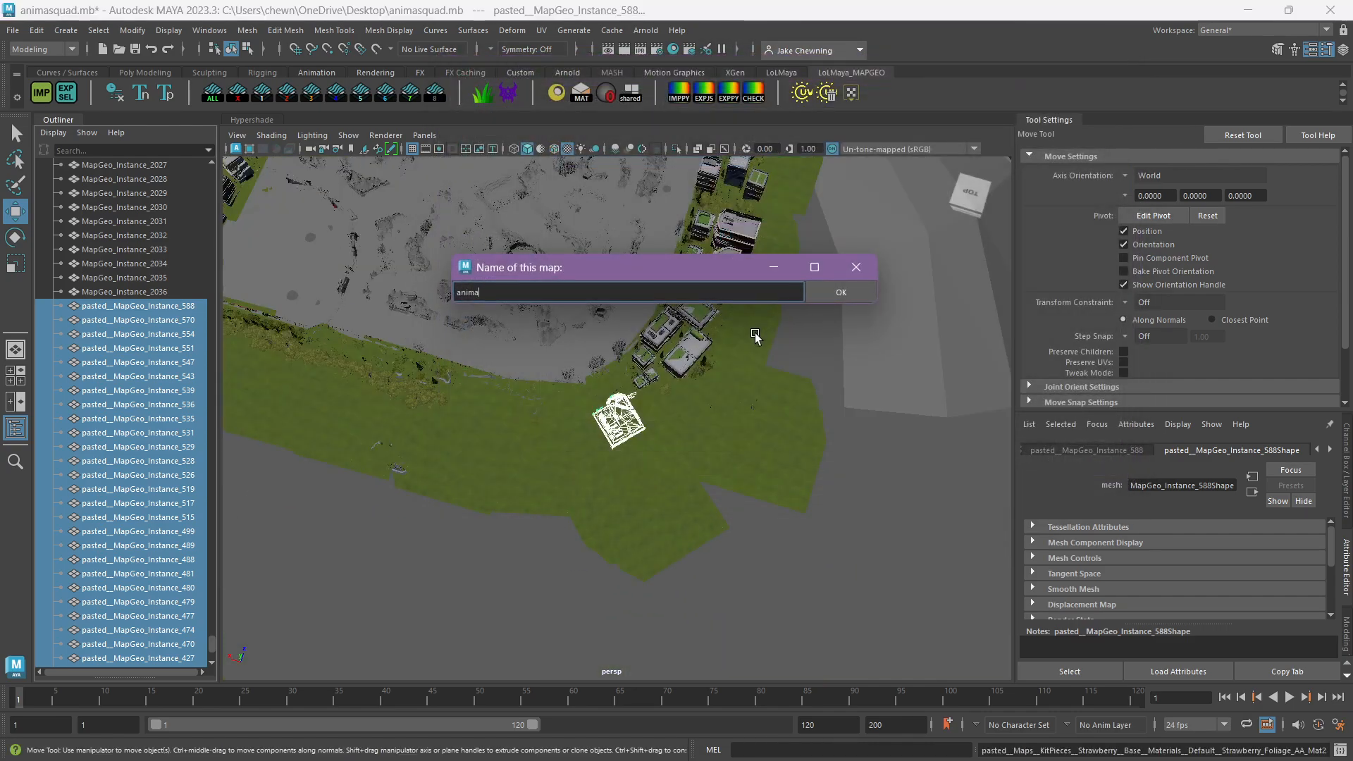
{"action": "left_click", "coordinate": [838, 294]}
Switch to VS Code and copy all material definitions in anima.py, from Strawberry_Wood_A_mat through the end.
{"action": "key", "text": "alt+Tab"}
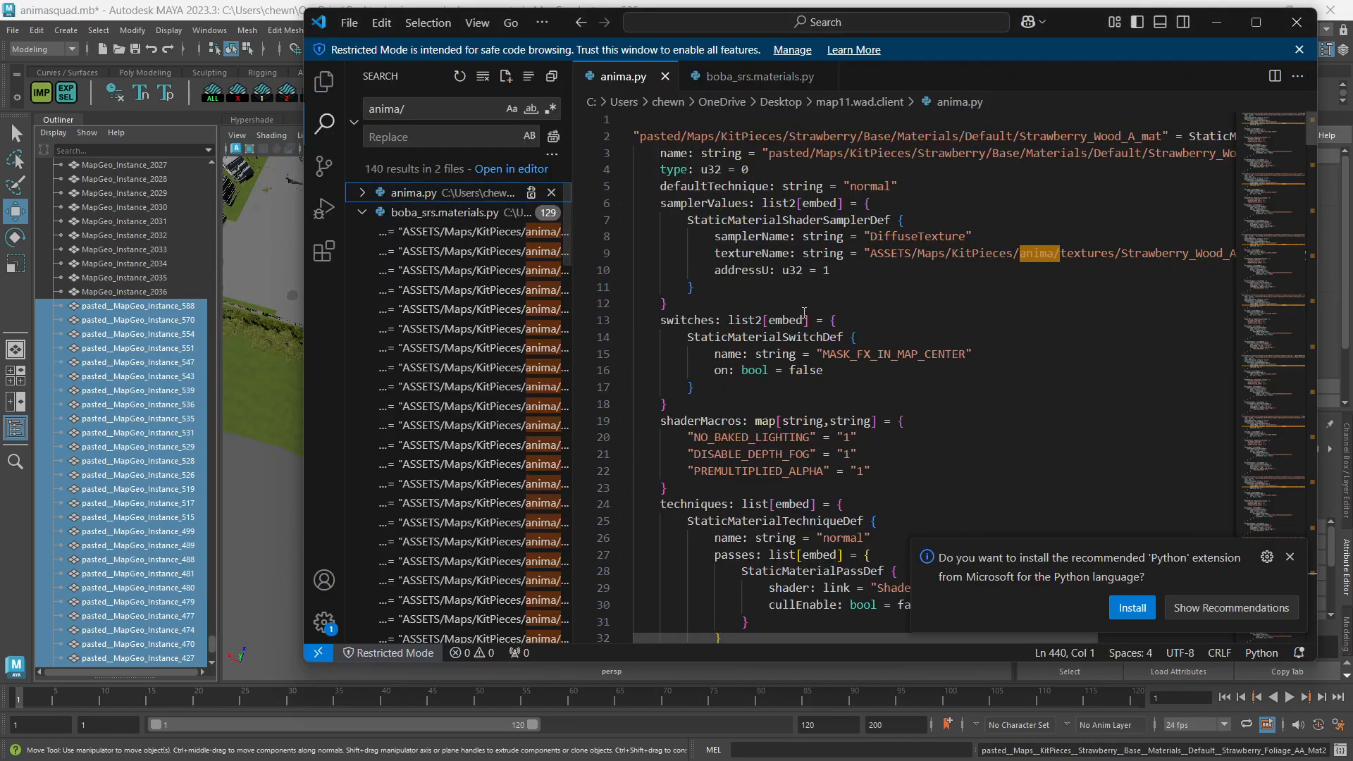
{"action": "left_click", "coordinate": [758, 77]}
{"action": "left_click", "coordinate": [625, 78]}
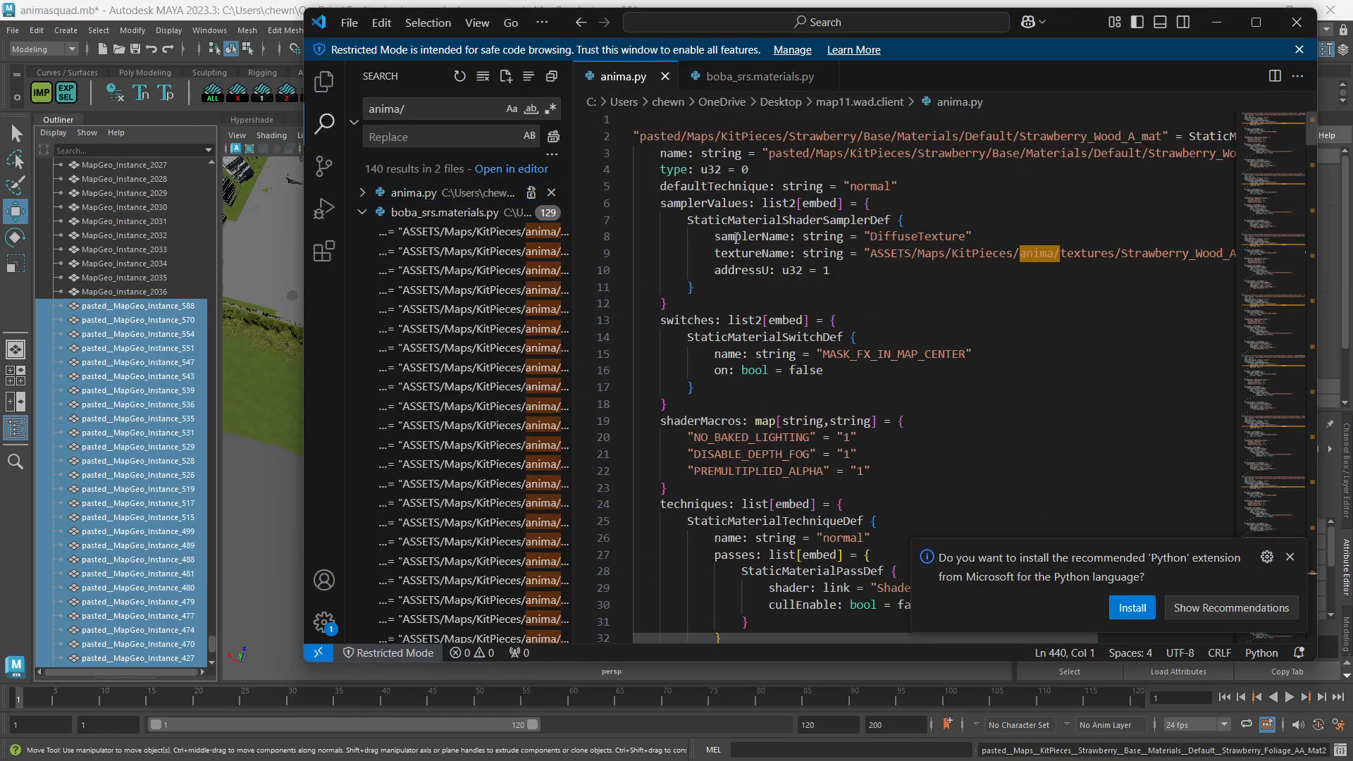
{"action": "left_click", "coordinate": [635, 132]}
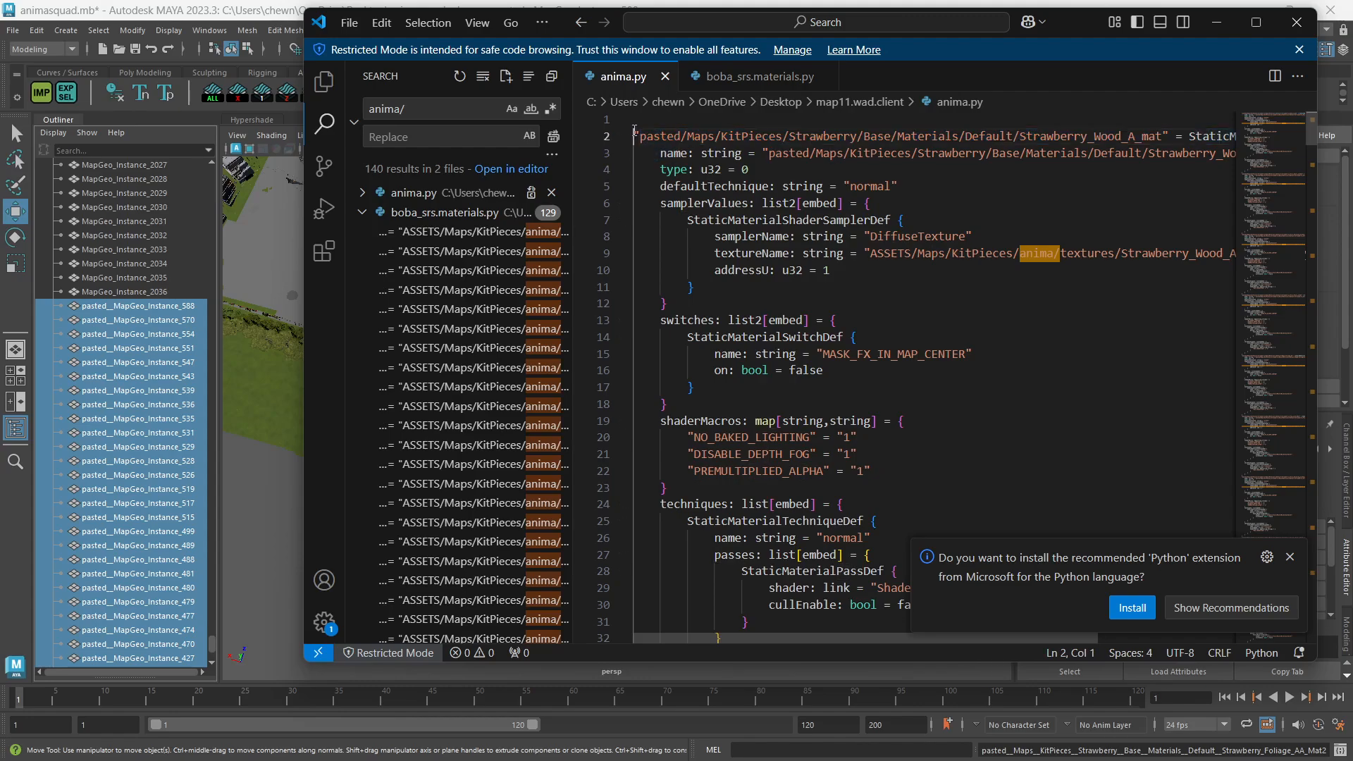
{"action": "left_click_drag", "start_coordinate": [635, 133], "coordinate": [706, 366]}
{"action": "scroll", "coordinate": [707, 366], "scroll_direction": "up", "scroll_amount": 5}
{"action": "right_click", "coordinate": [775, 220]}
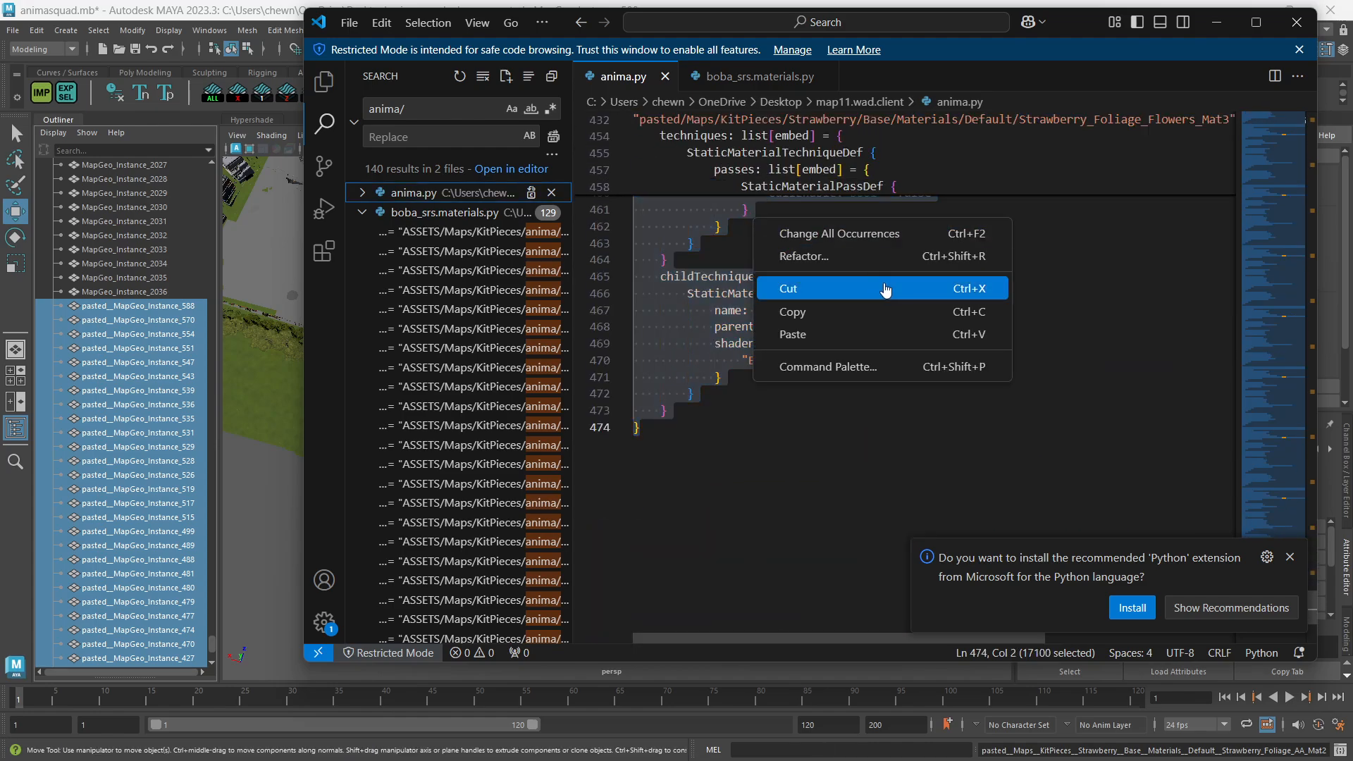
{"action": "left_click", "coordinate": [822, 312]}
Paste the copied definitions into boba_srs.materials.py on a new line just before the 0x3a3d2b78 StaticMaterialDef entry.
{"action": "left_click", "coordinate": [491, 232]}
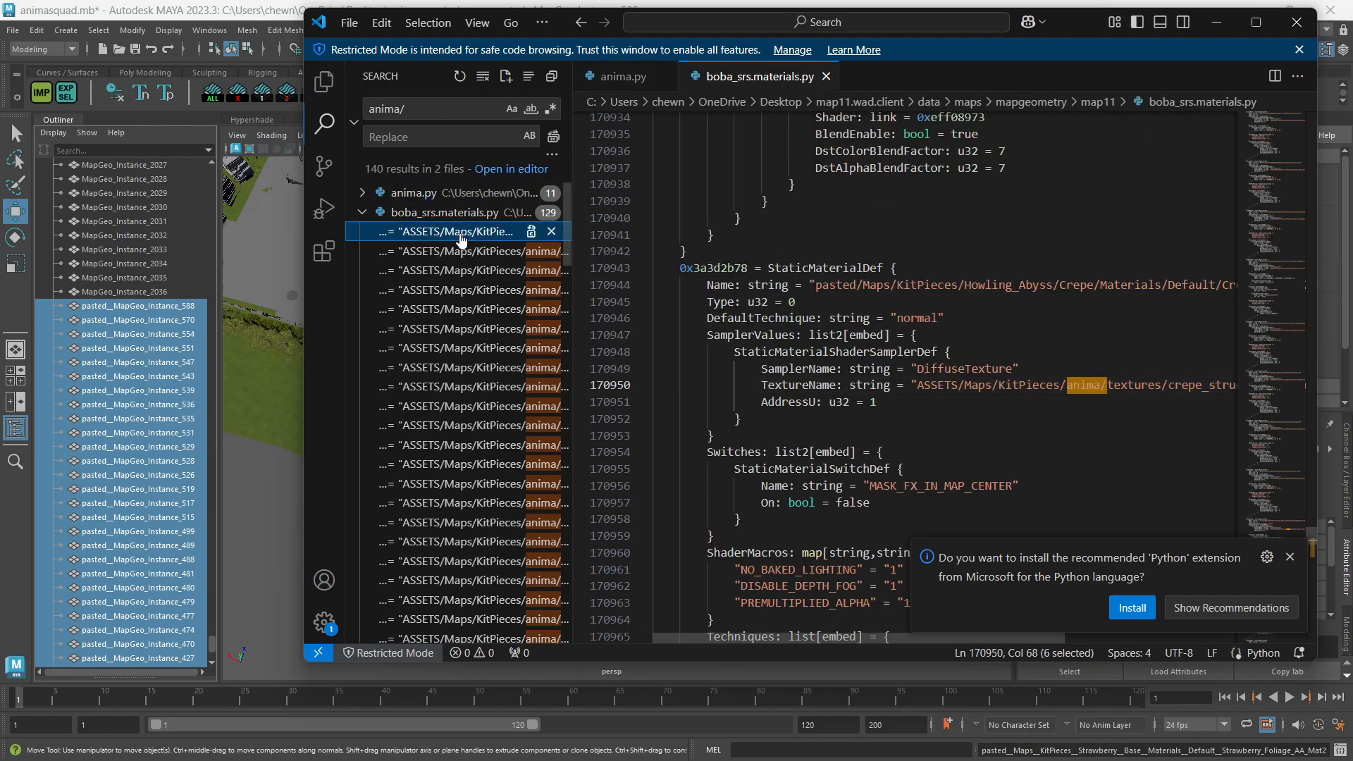
{"action": "left_click", "coordinate": [723, 245]}
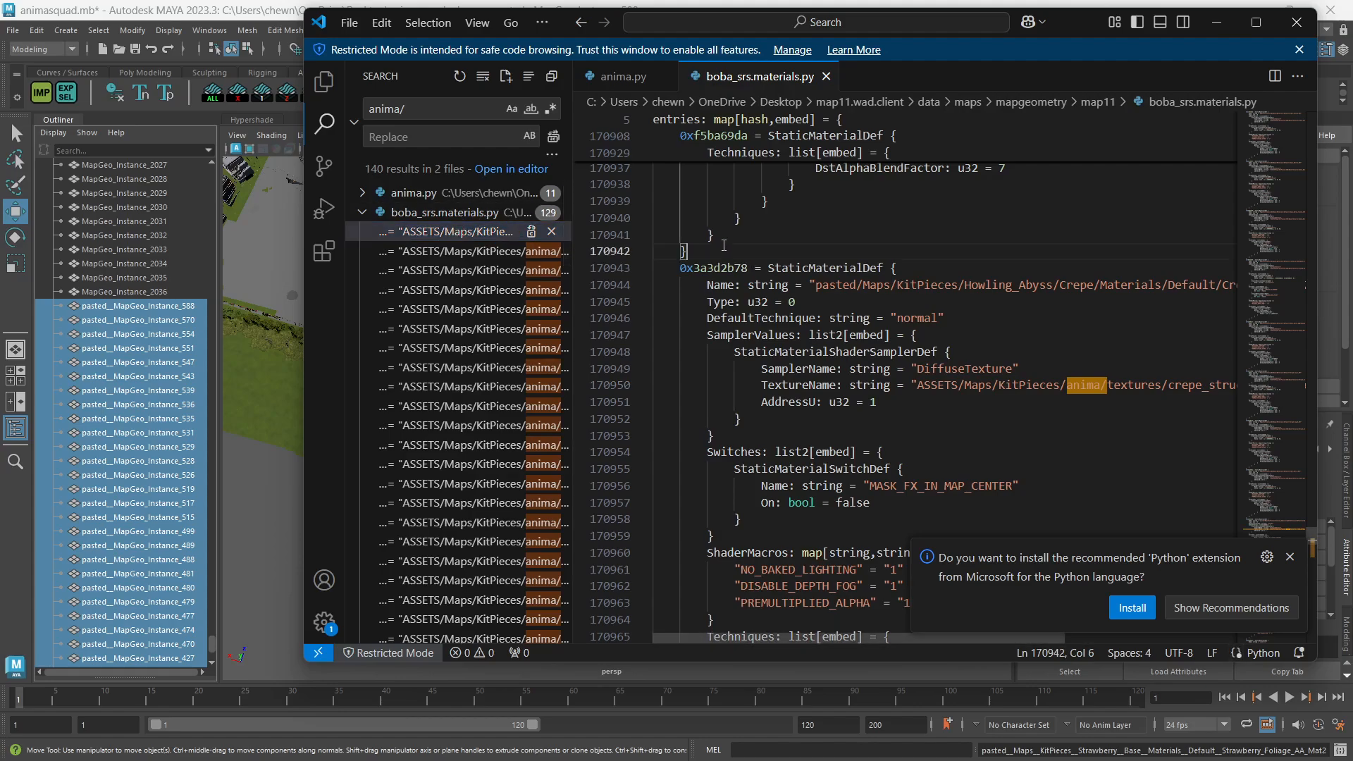
{"action": "key", "text": "Return"}
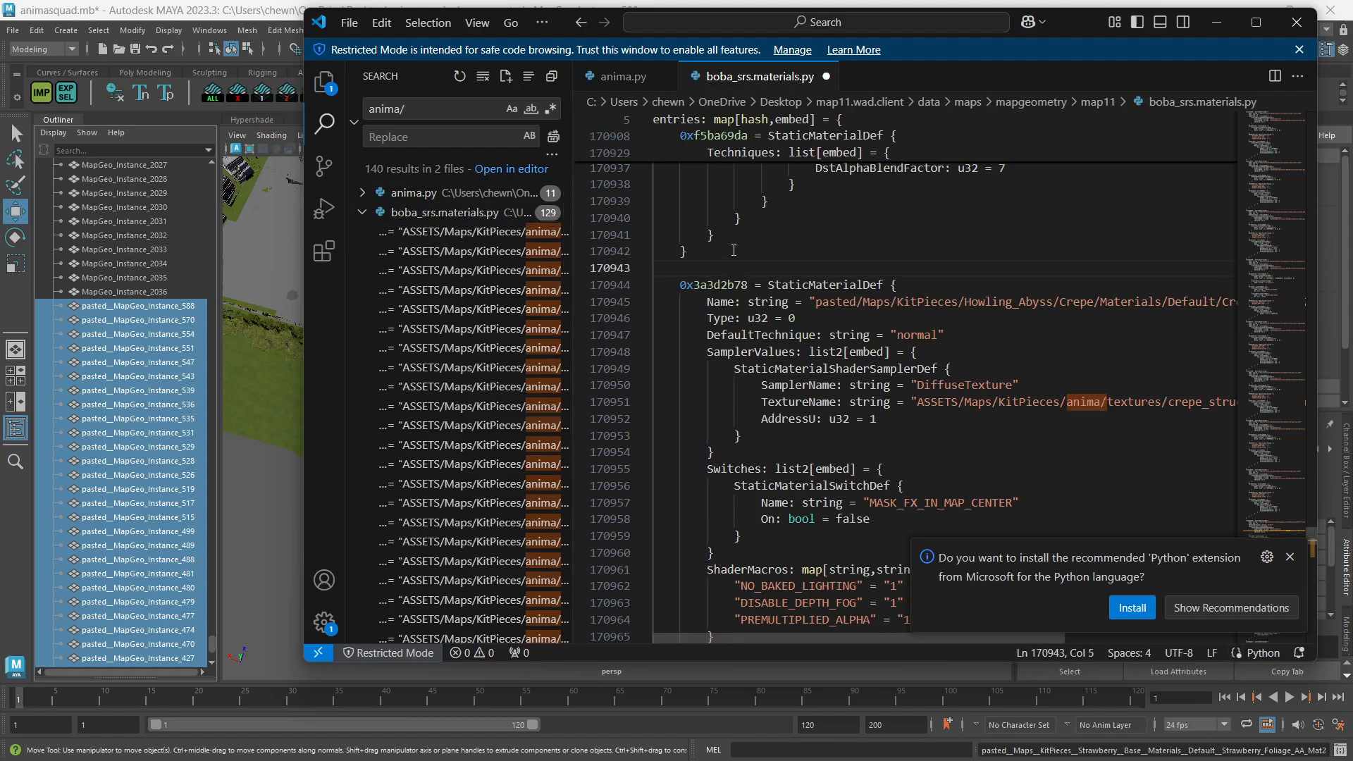
{"action": "key", "text": "ctrl+v"}
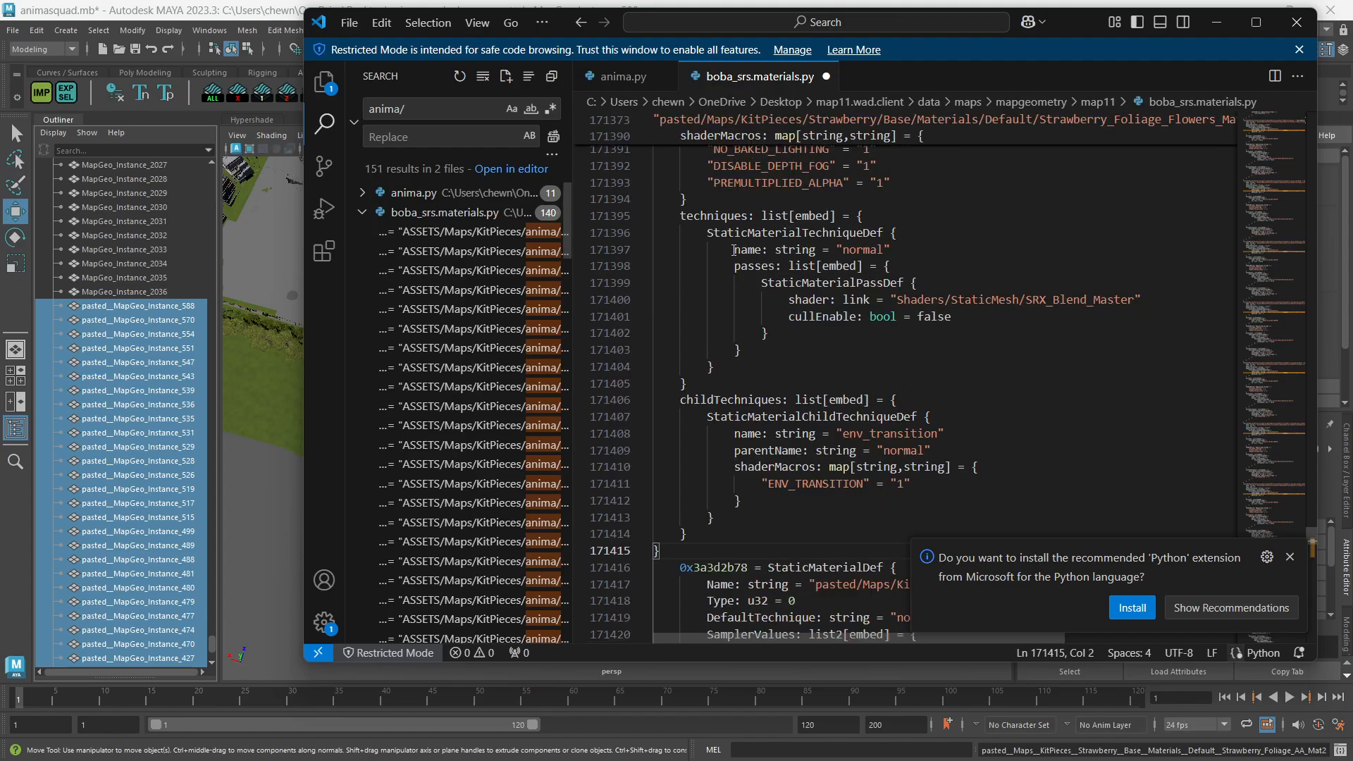
Compare the pasted definitions with the preceding 0xf5ba69da Order_Bot_A_MAT entry, checking where the pasted block begins.
{"action": "scroll", "coordinate": [797, 295], "scroll_direction": "up", "scroll_amount": 3}
{"action": "key", "text": "F4"}
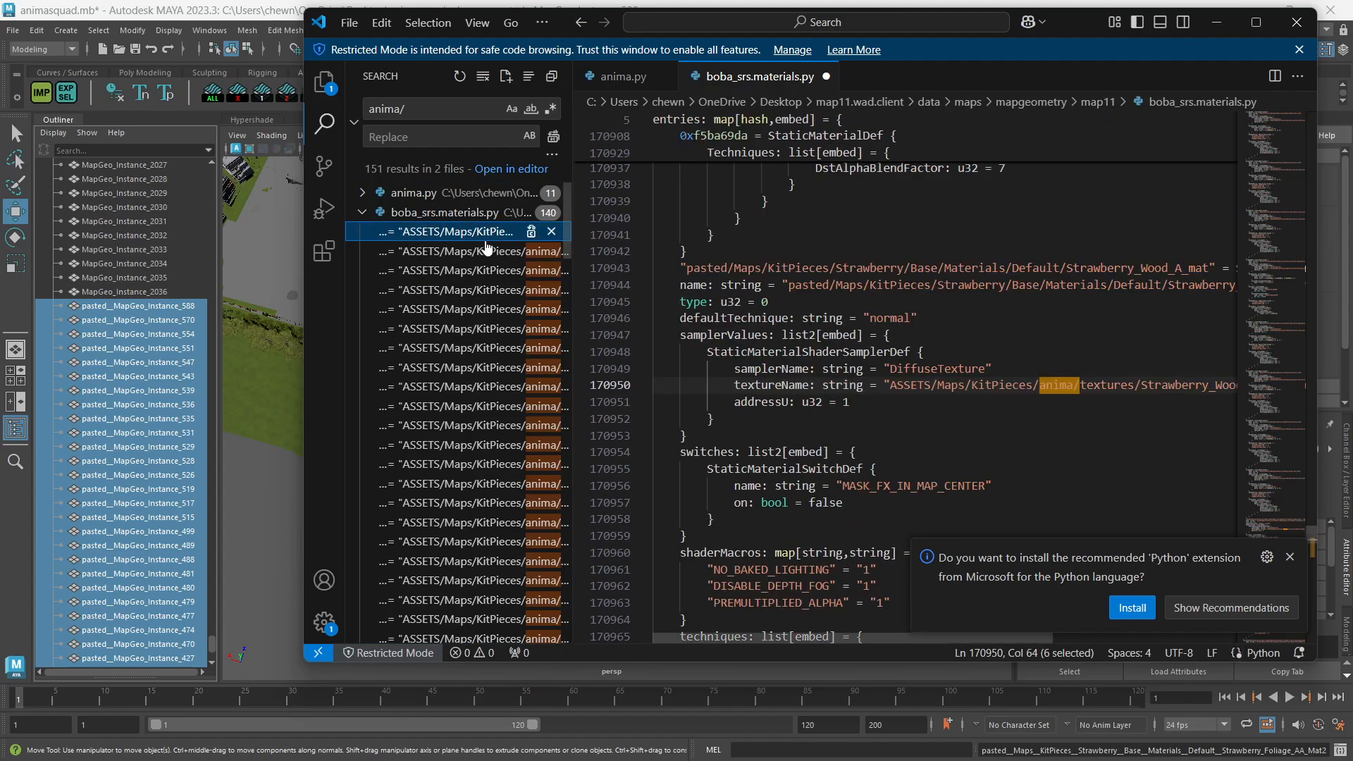
{"action": "scroll", "coordinate": [814, 397], "scroll_direction": "up", "scroll_amount": 10}
{"action": "scroll", "coordinate": [814, 397], "scroll_direction": "up", "scroll_amount": 3}
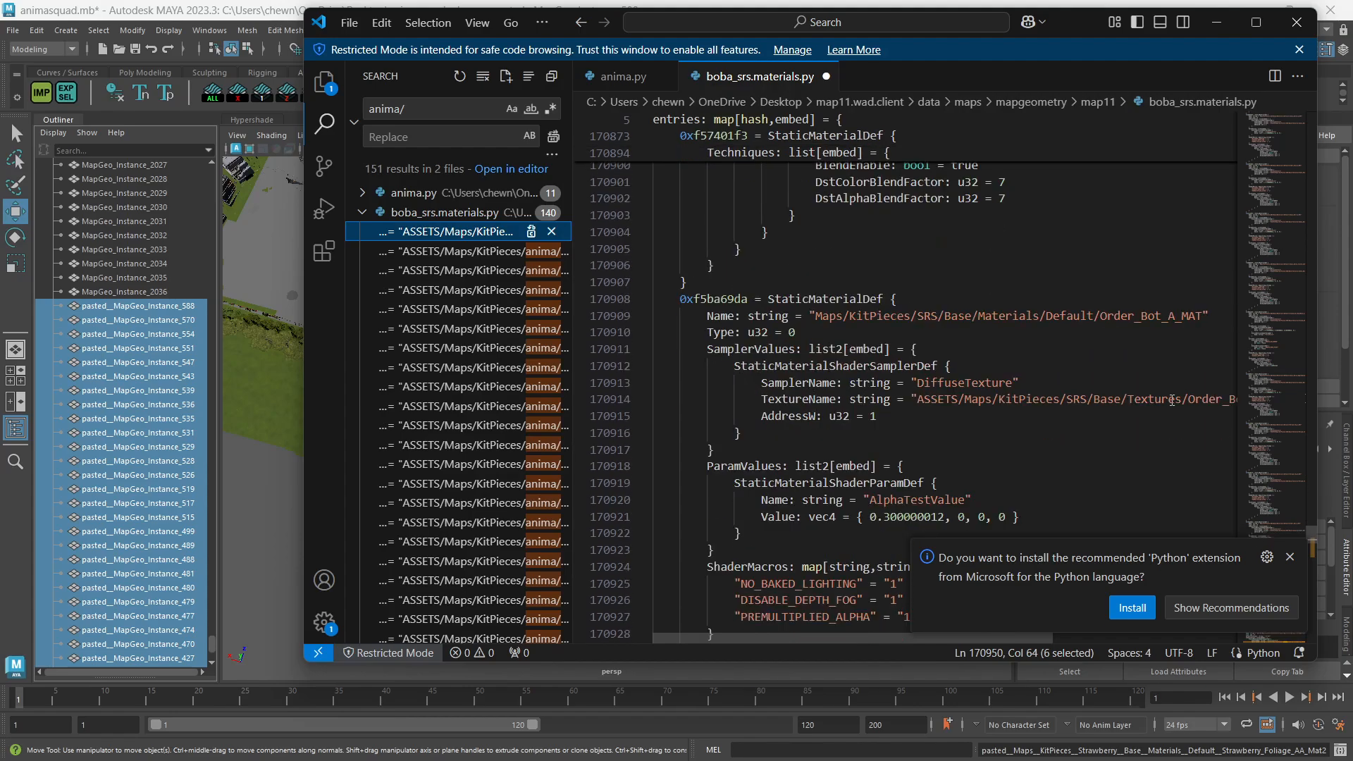
{"action": "scroll", "coordinate": [925, 345], "scroll_direction": "down", "scroll_amount": 3}
{"action": "scroll", "coordinate": [766, 329], "scroll_direction": "up", "scroll_amount": 4}
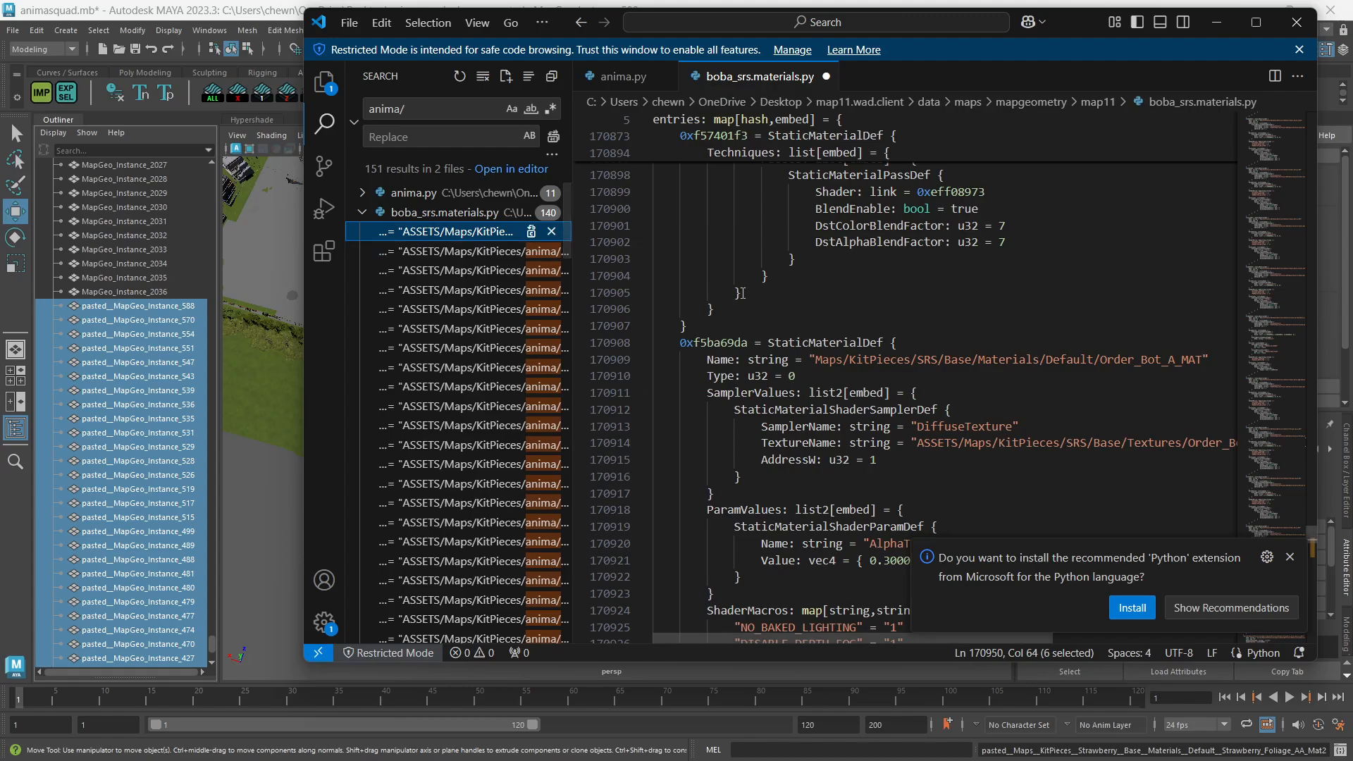
{"action": "scroll", "coordinate": [742, 303], "scroll_direction": "down", "scroll_amount": 1}
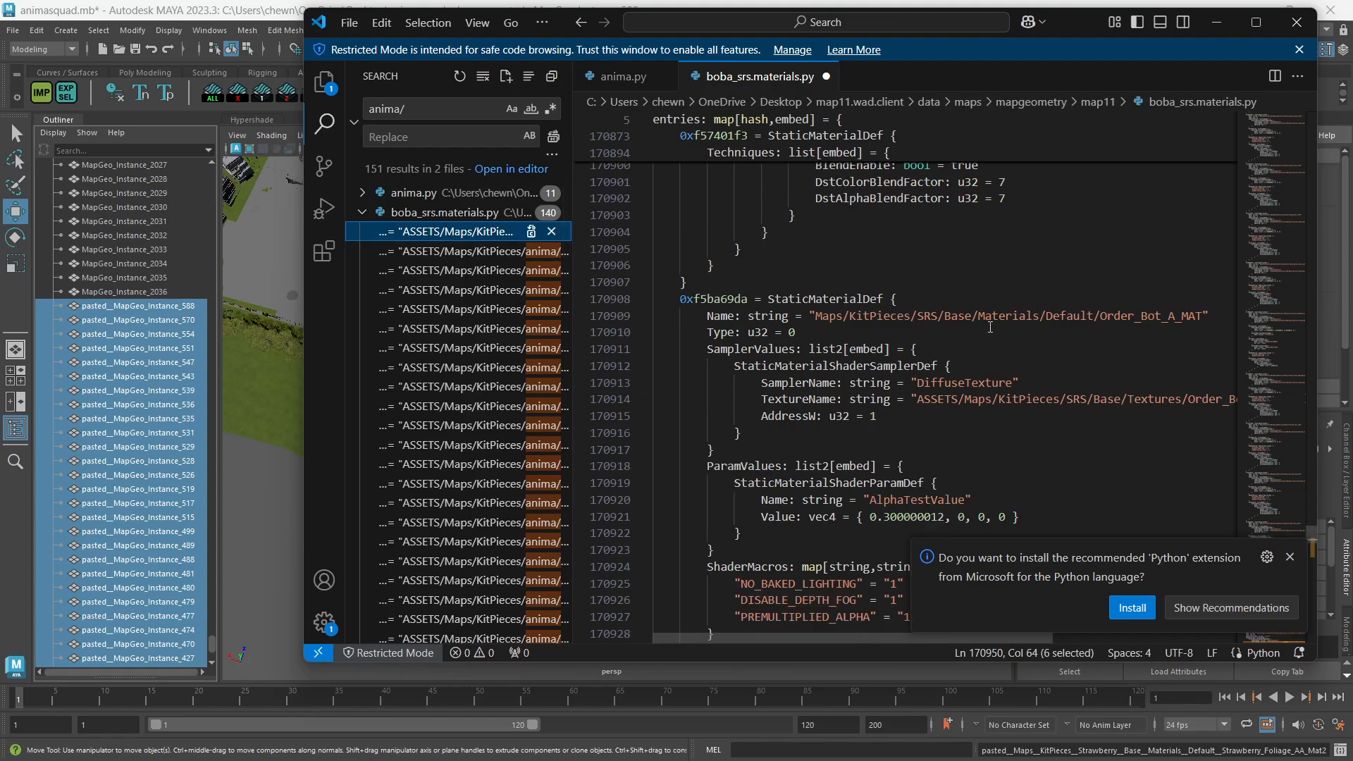
{"action": "left_click_drag", "start_coordinate": [931, 317], "coordinate": [980, 316]}
{"action": "scroll", "coordinate": [992, 329], "scroll_direction": "down", "scroll_amount": 1}
{"action": "scroll", "coordinate": [994, 332], "scroll_direction": "up", "scroll_amount": 1}
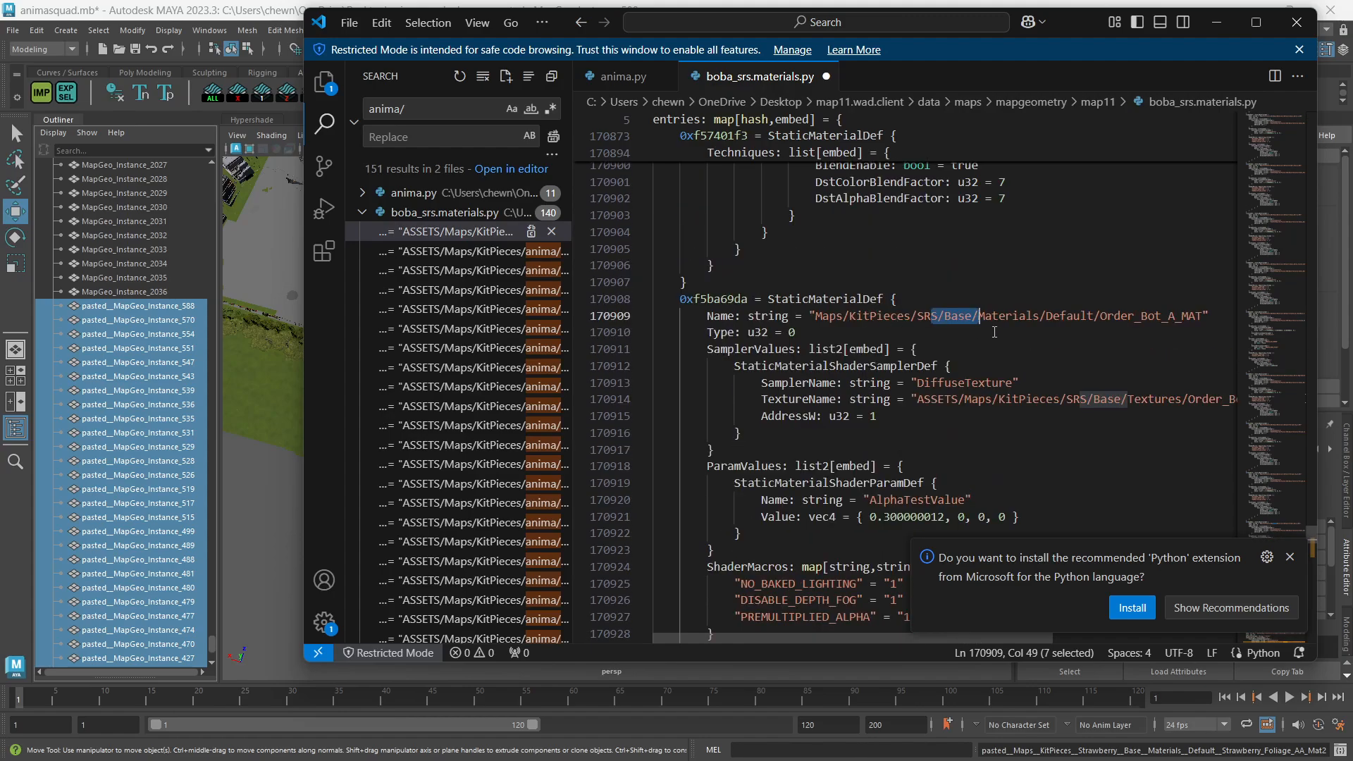
{"action": "left_click_drag", "start_coordinate": [1143, 316], "coordinate": [1209, 317]}
{"action": "left_click", "coordinate": [892, 316]}
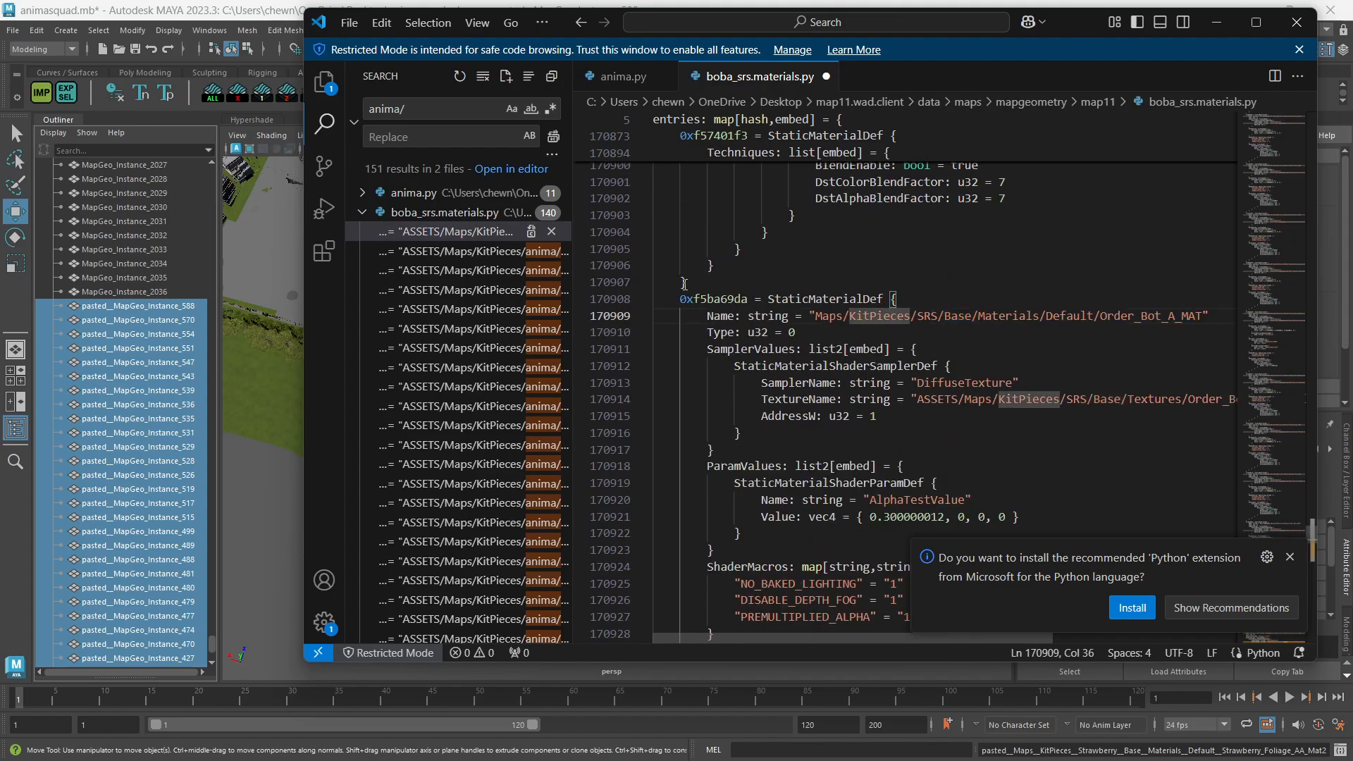
{"action": "scroll", "coordinate": [684, 284], "scroll_direction": "down", "scroll_amount": 13}
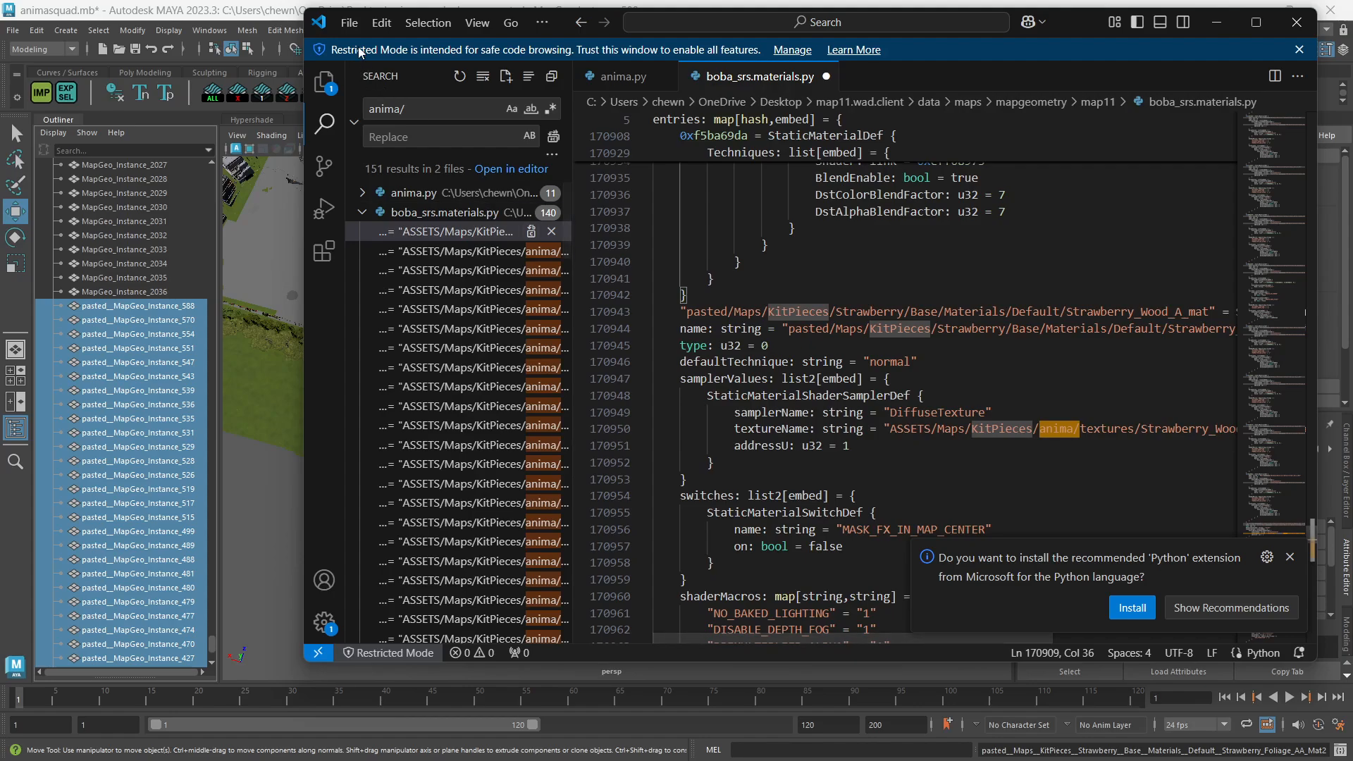
Save all open files, including boba_srs.materials.py and anima.py, and close VS Code.
{"action": "left_click", "coordinate": [350, 23]}
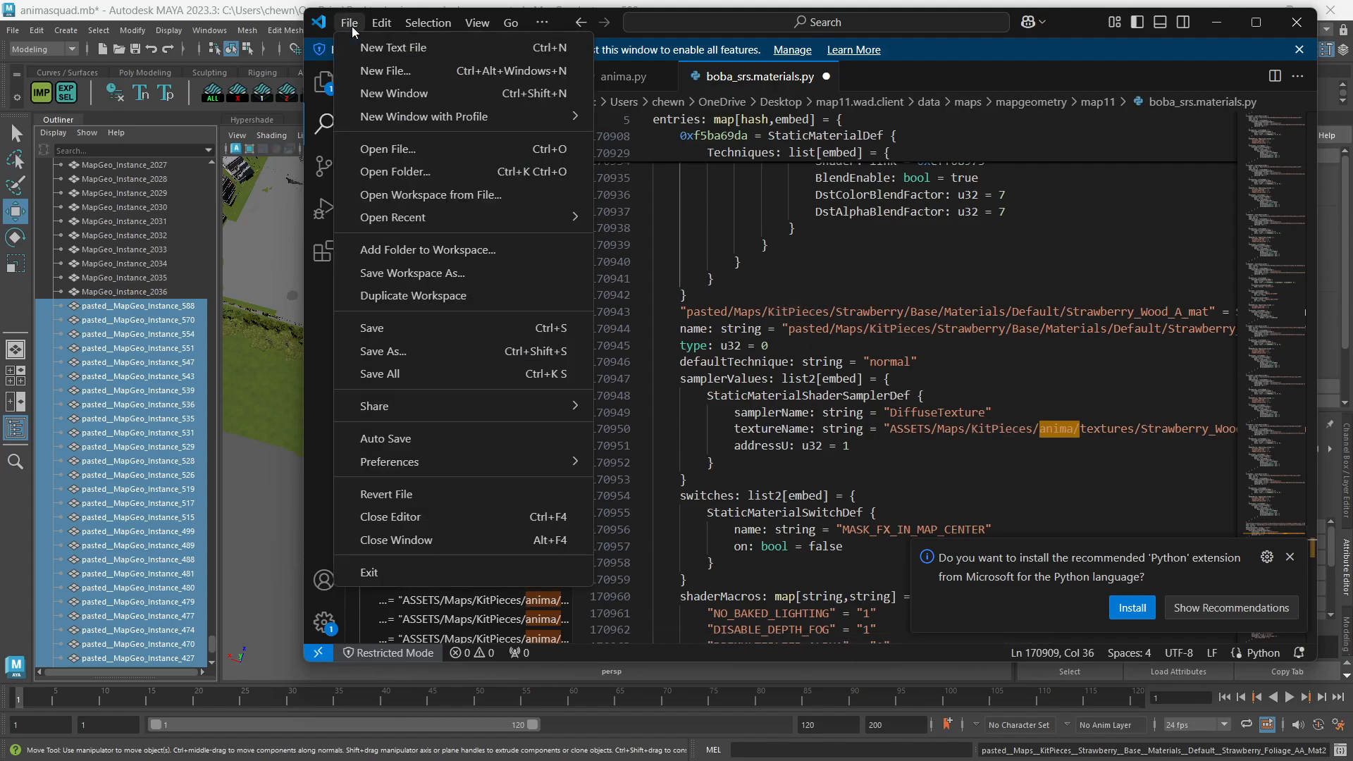
{"action": "left_click", "coordinate": [428, 381]}
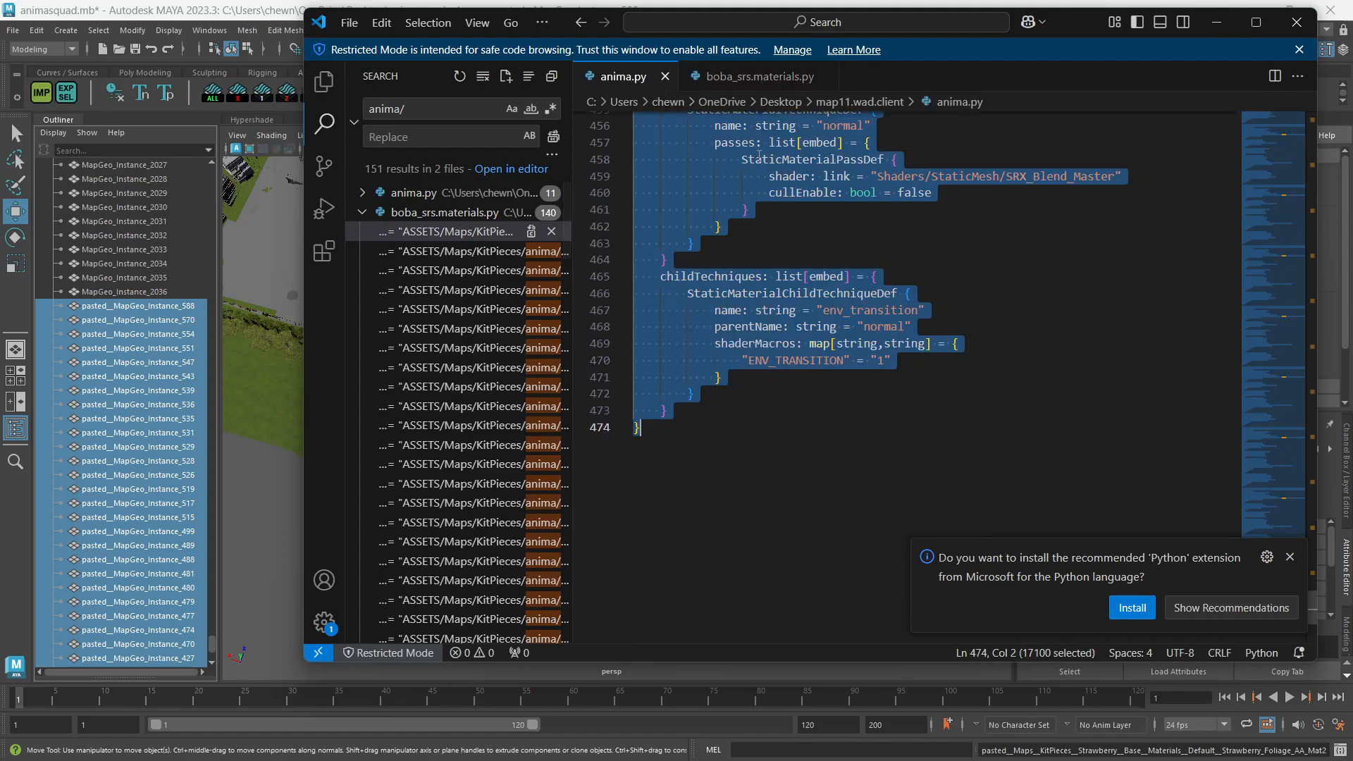
{"action": "left_click", "coordinate": [1297, 22]}
Switch to File Explorer, convert the boba_srs.materials Python file to BIN with ritobin_cli, and delete the Python source file.
{"action": "key", "text": "alt+Tab"}
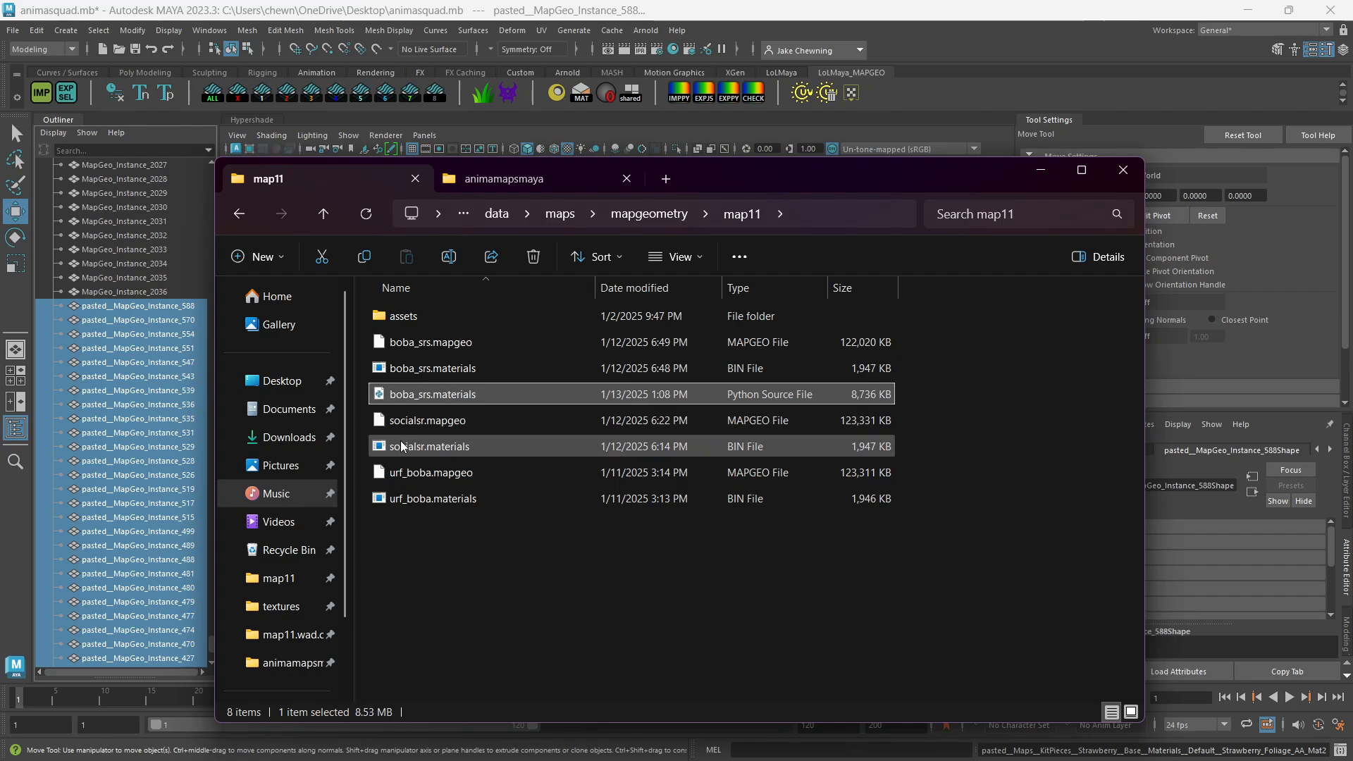
{"action": "right_click", "coordinate": [416, 398]}
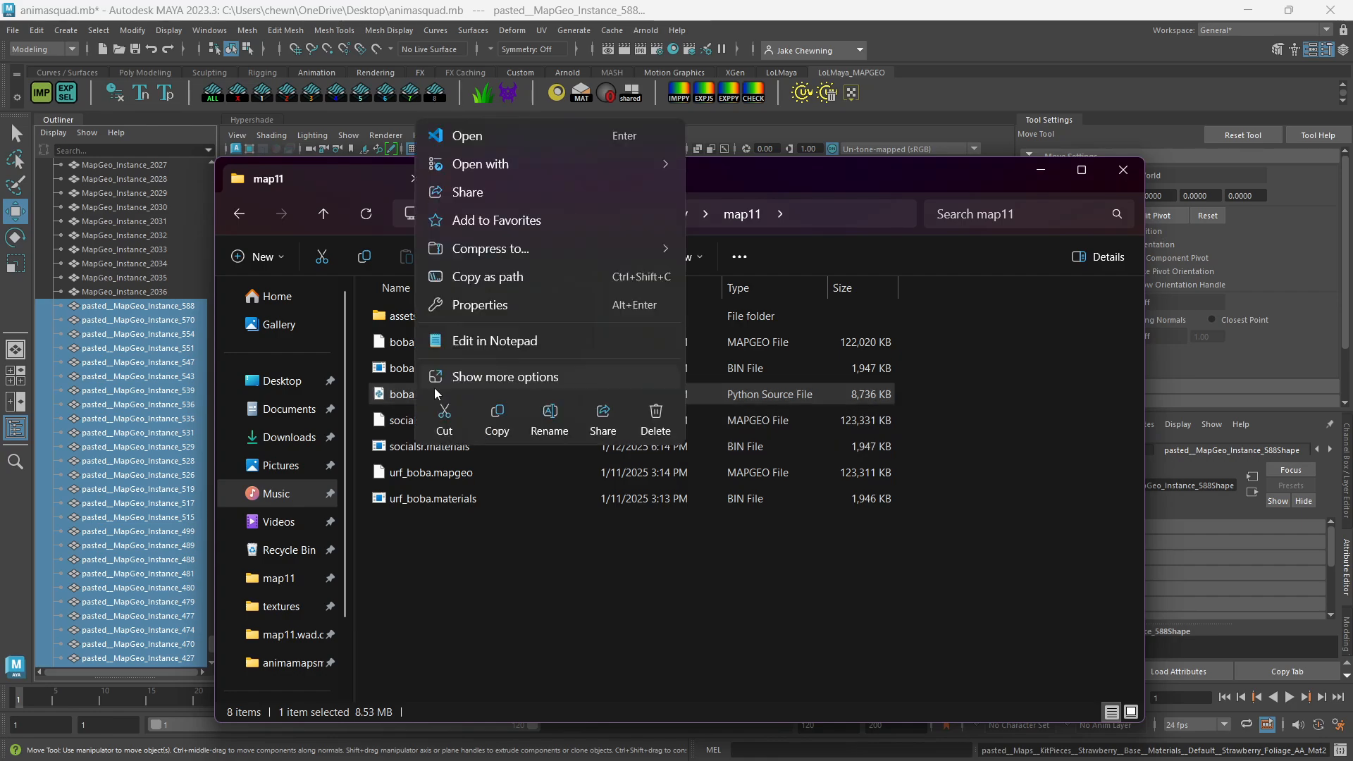
{"action": "mouse_move", "coordinate": [503, 161]}
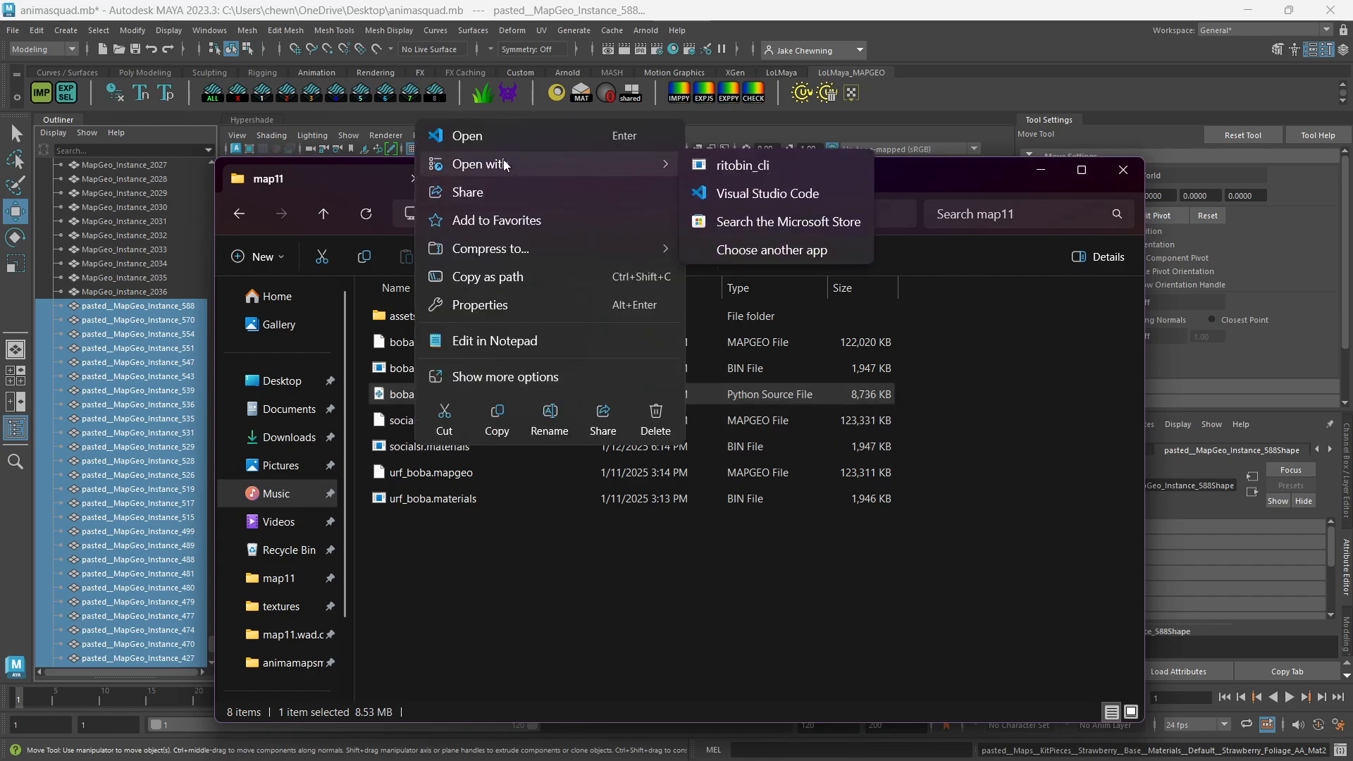
{"action": "left_click", "coordinate": [780, 169]}
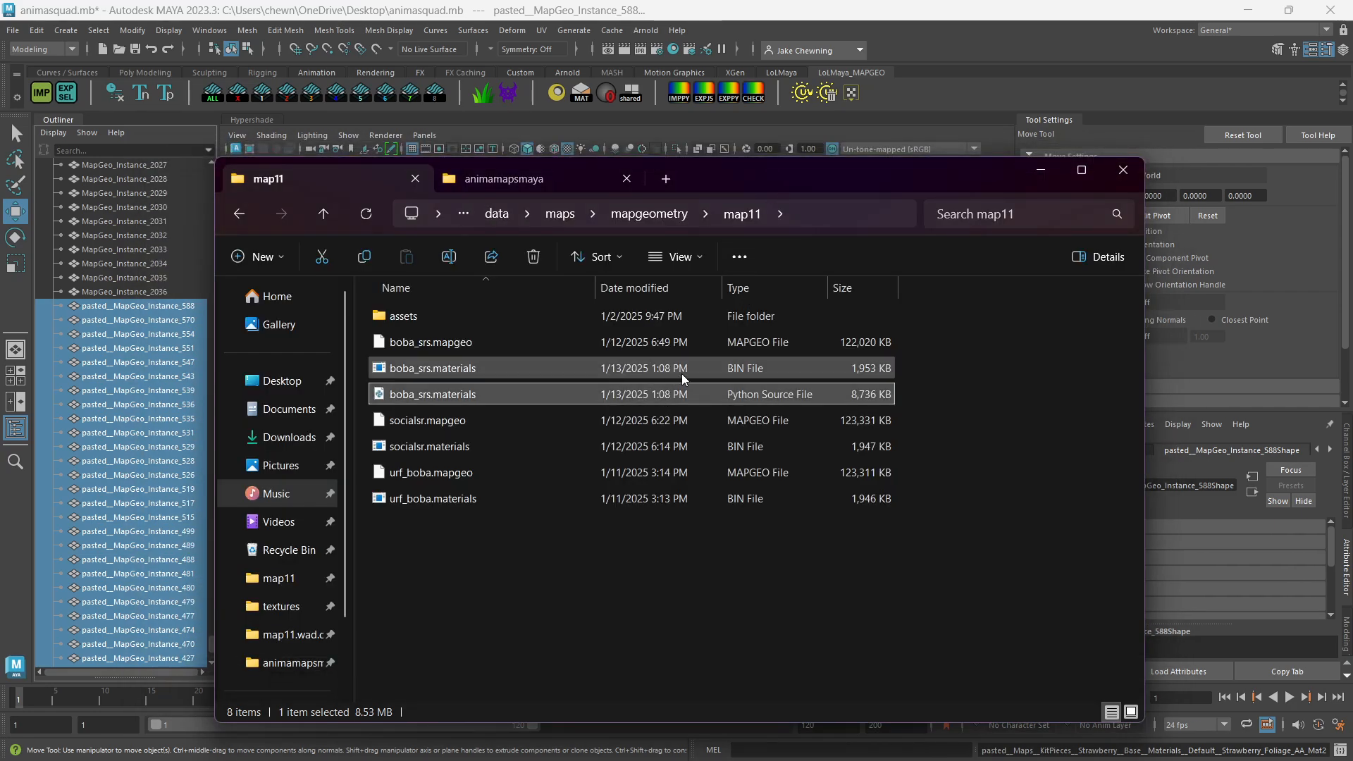
{"action": "right_click", "coordinate": [595, 396]}
{"action": "left_click", "coordinate": [842, 420]}
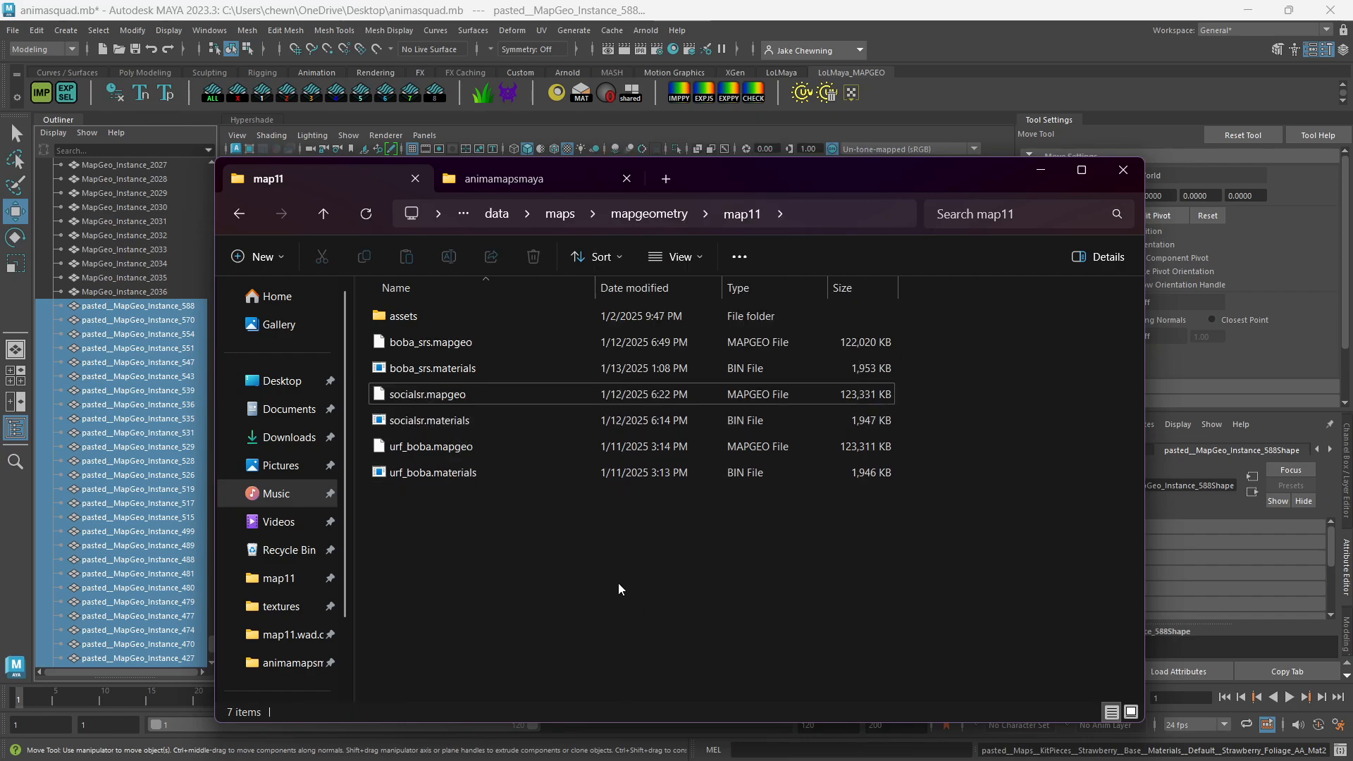
Duplicate boba_srs.mapgeo within the map11 folder, rename the copy riot.mapgeo, and minimize File Explorer.
{"action": "left_click", "coordinate": [416, 336]}
{"action": "right_click", "coordinate": [416, 336]}
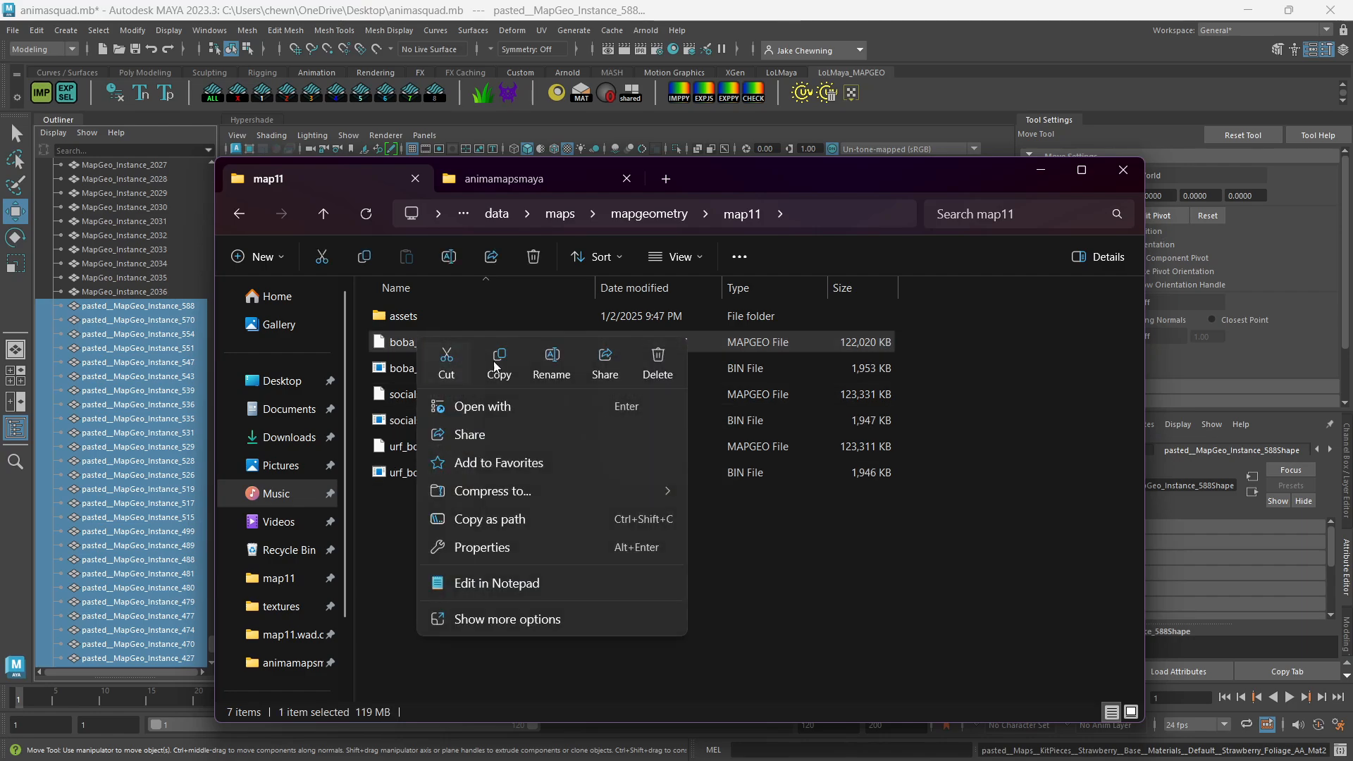
{"action": "left_click", "coordinate": [495, 365]}
{"action": "left_click", "coordinate": [474, 554]}
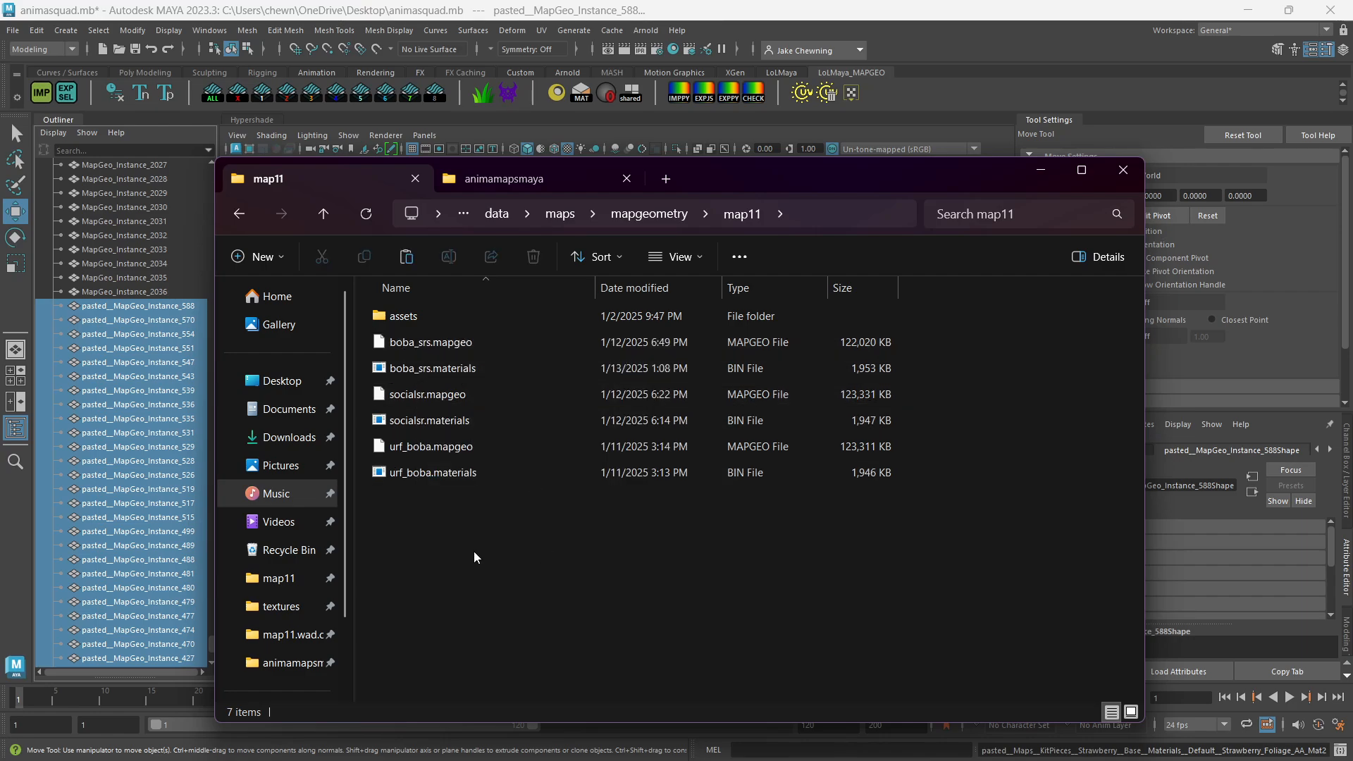
{"action": "right_click", "coordinate": [473, 553]}
{"action": "left_click", "coordinate": [495, 574]}
{"action": "right_click", "coordinate": [438, 502]}
{"action": "left_click", "coordinate": [557, 518]}
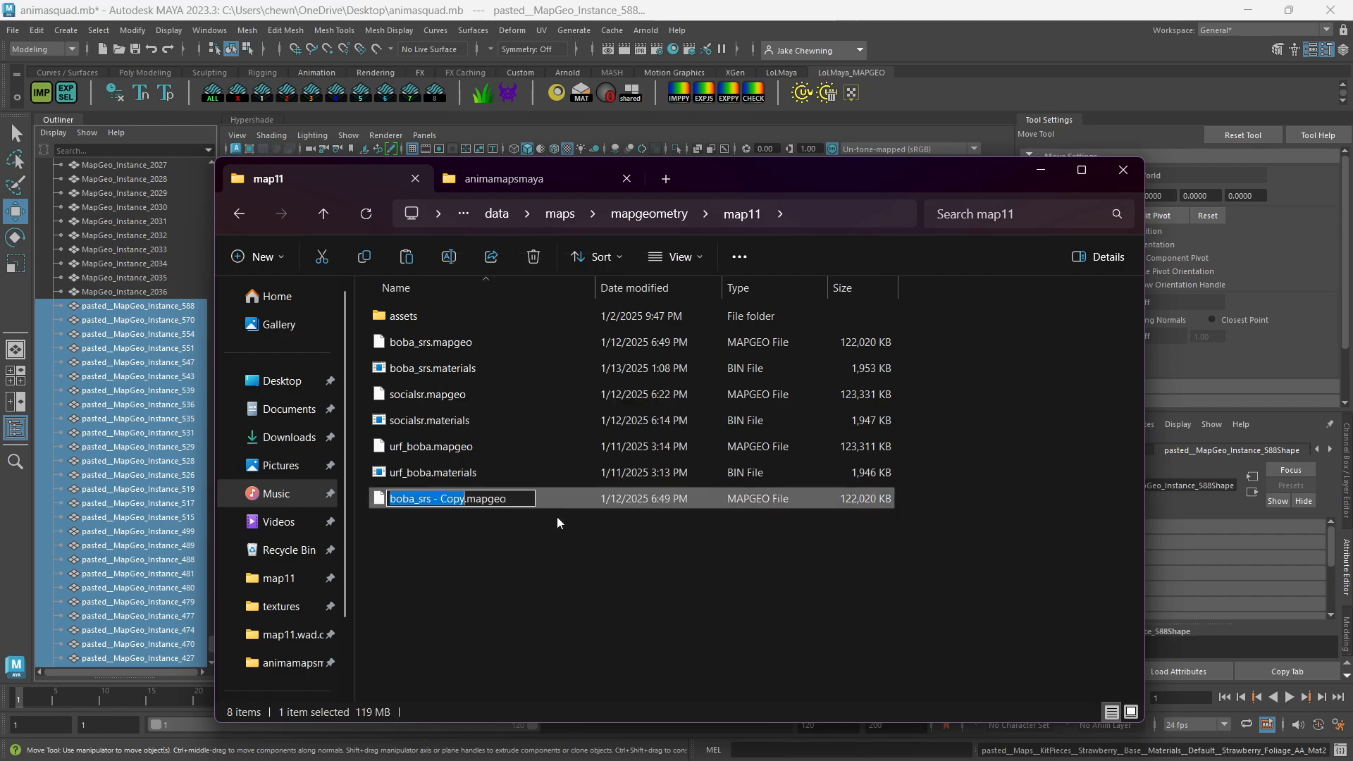
{"action": "type", "text": "riot"}
{"action": "key", "text": "Return"}
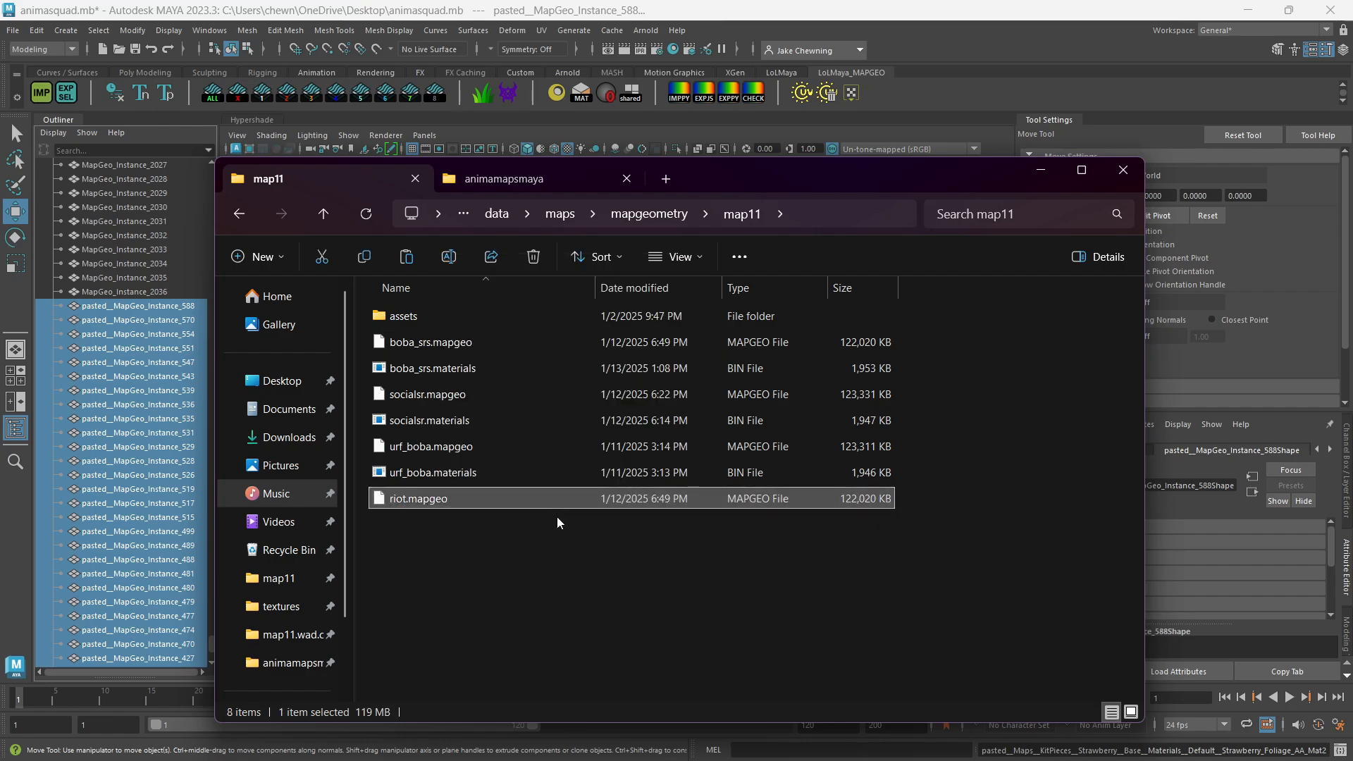
{"action": "left_click", "coordinate": [538, 548]}
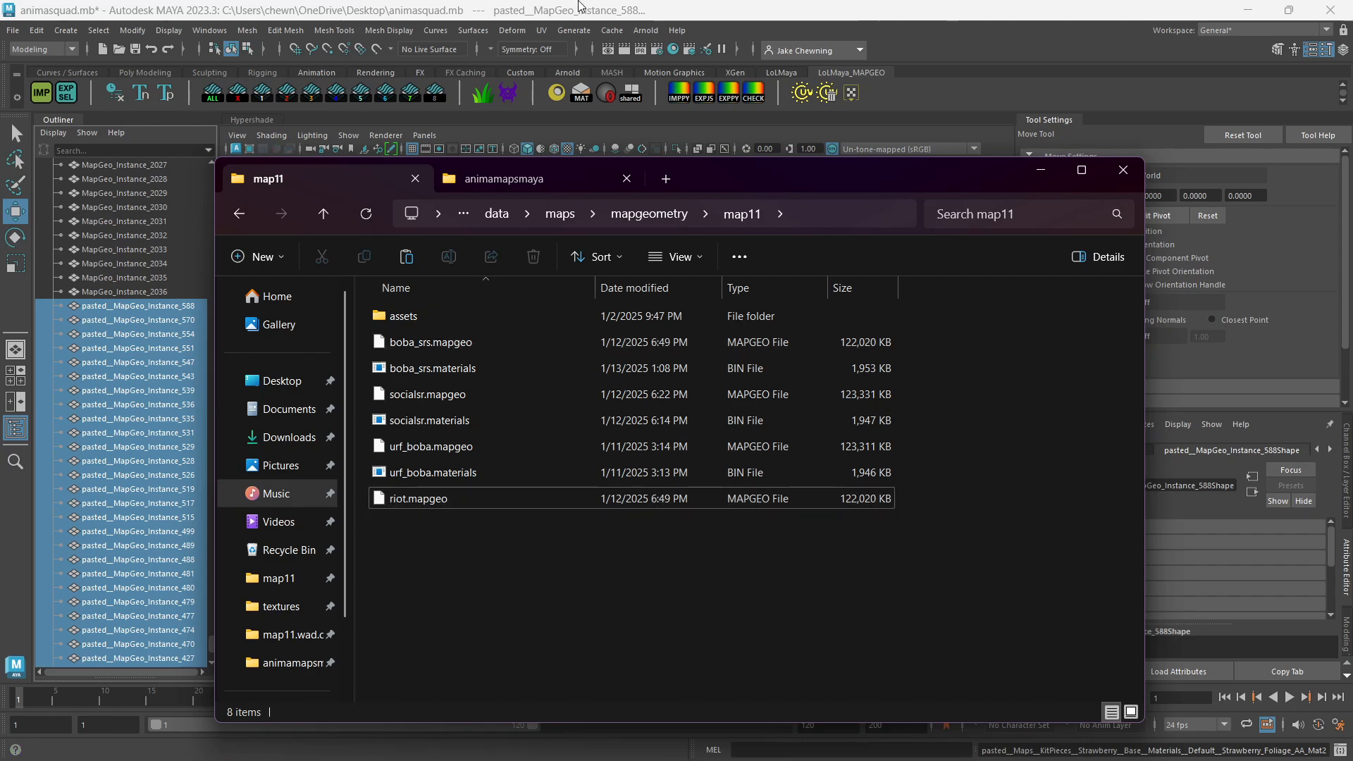
{"action": "left_click", "coordinate": [1040, 170]}
{"action": "left_click", "coordinate": [951, 740]}
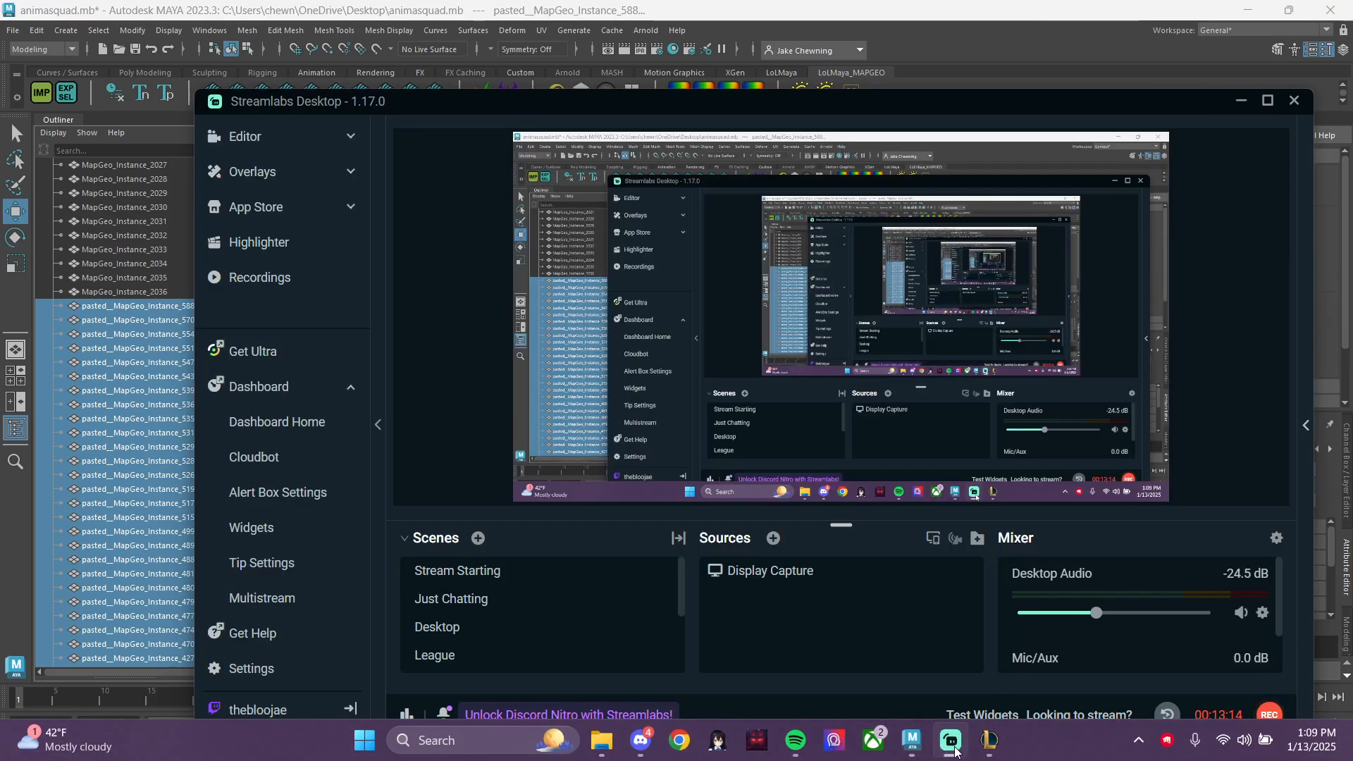
{"action": "left_click", "coordinate": [1239, 100]}
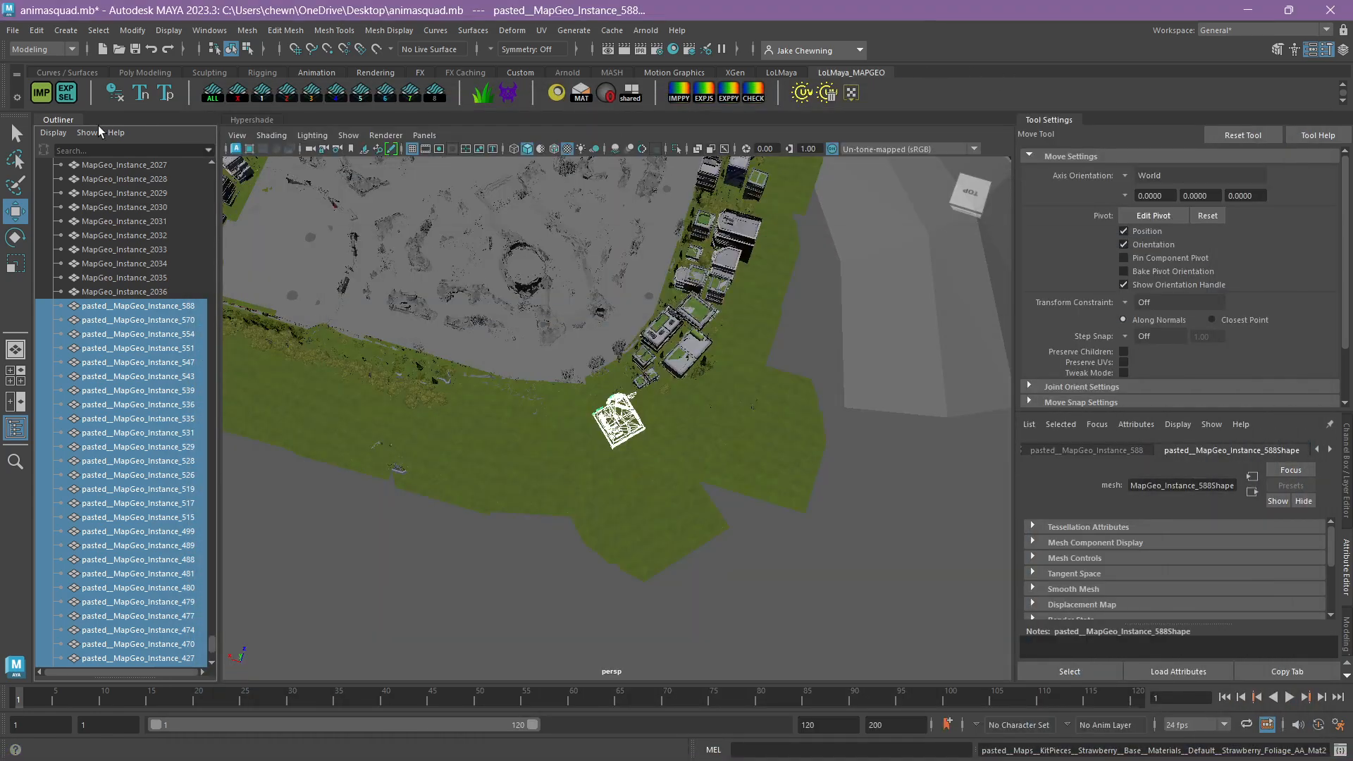
{"action": "left_click", "coordinate": [12, 31]}
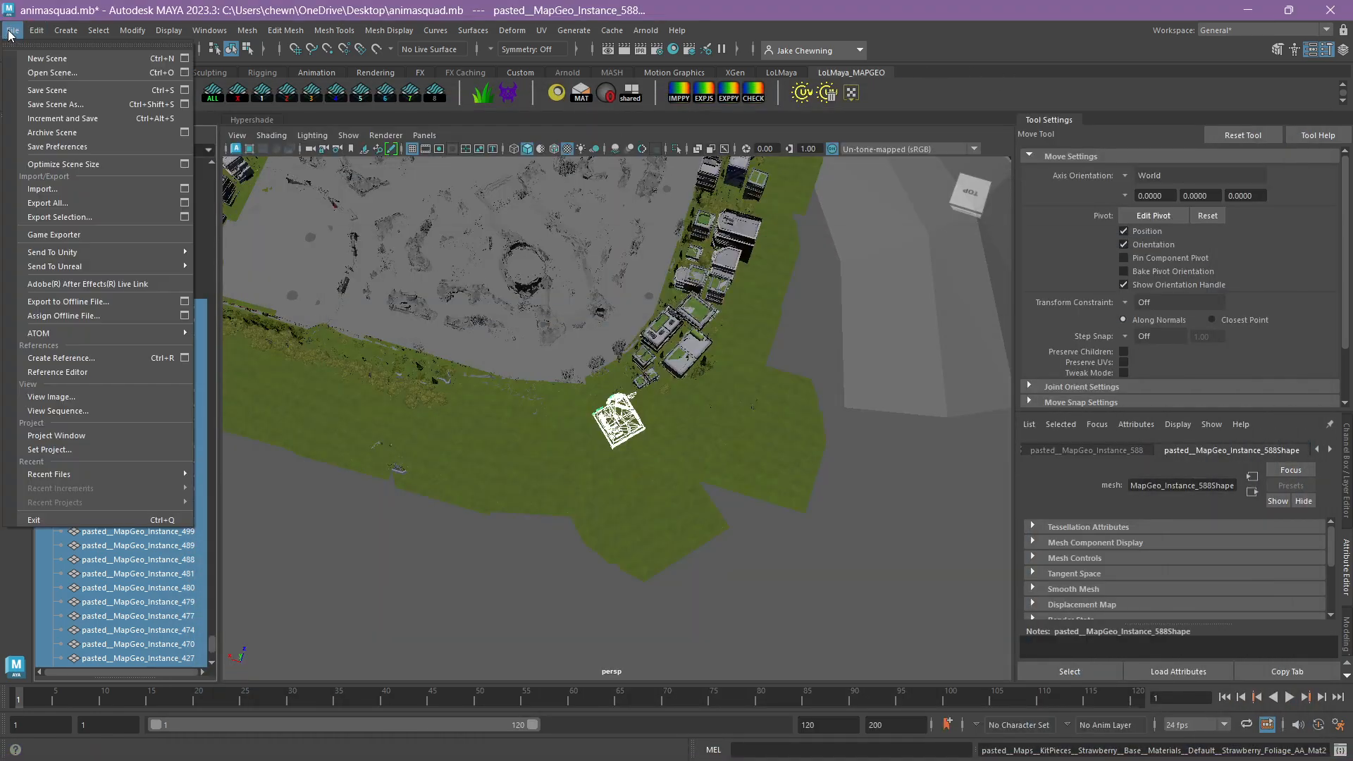
{"action": "left_click", "coordinate": [190, 222]}
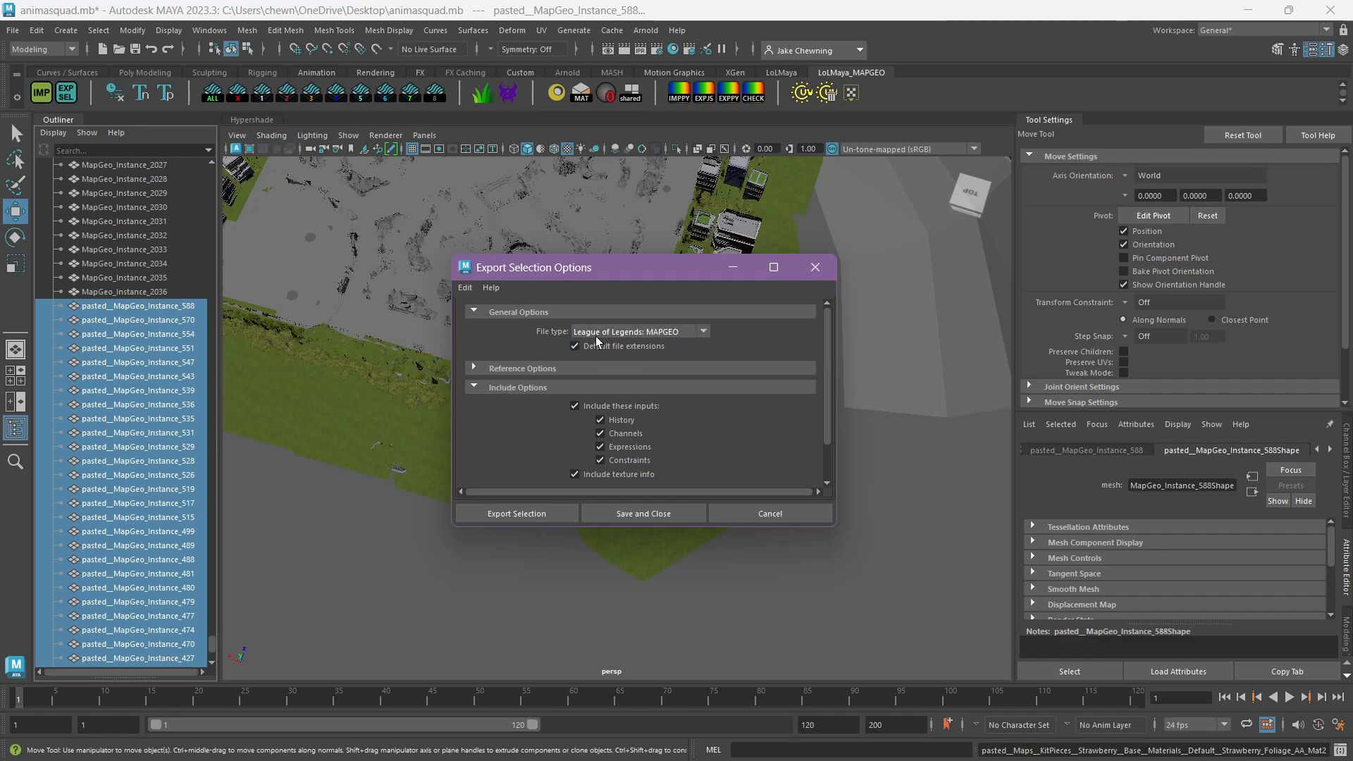
{"action": "left_click", "coordinate": [671, 331]}
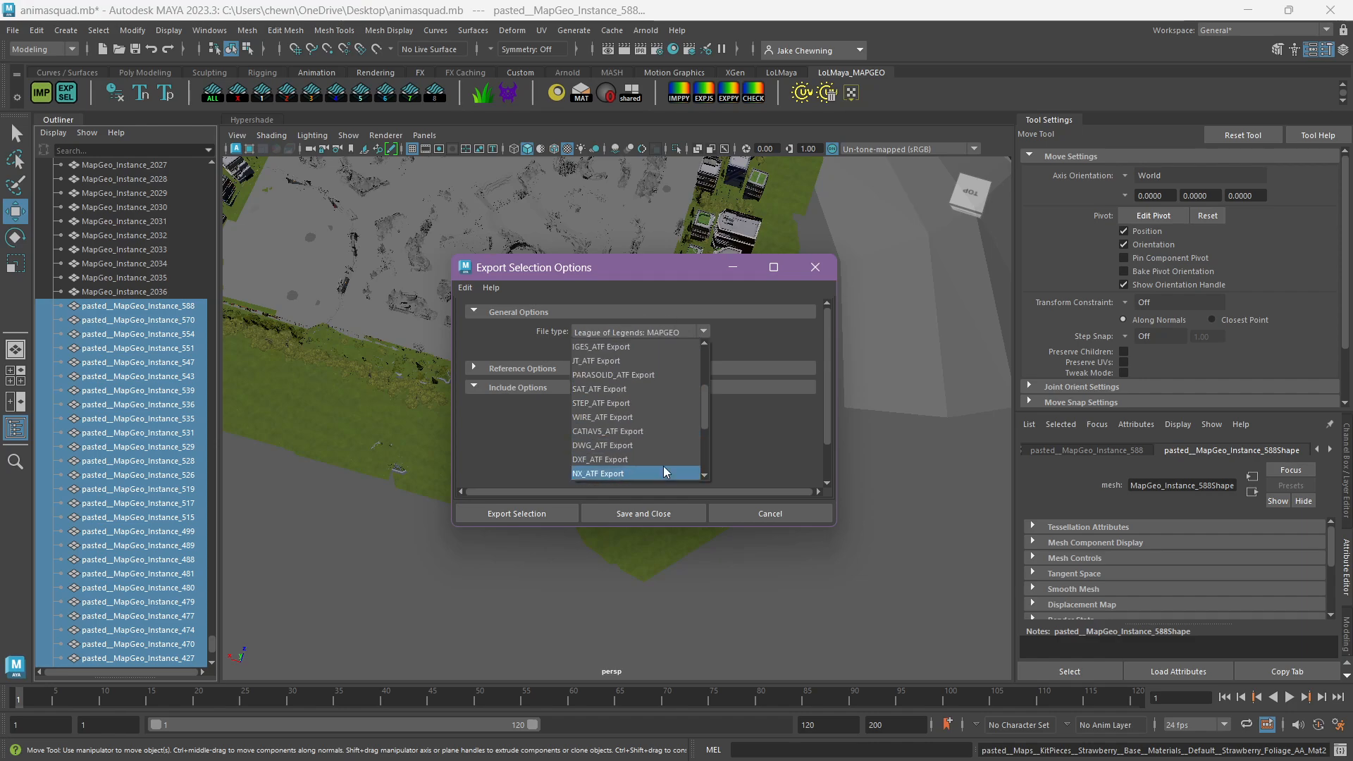
{"action": "left_click", "coordinate": [655, 417]}
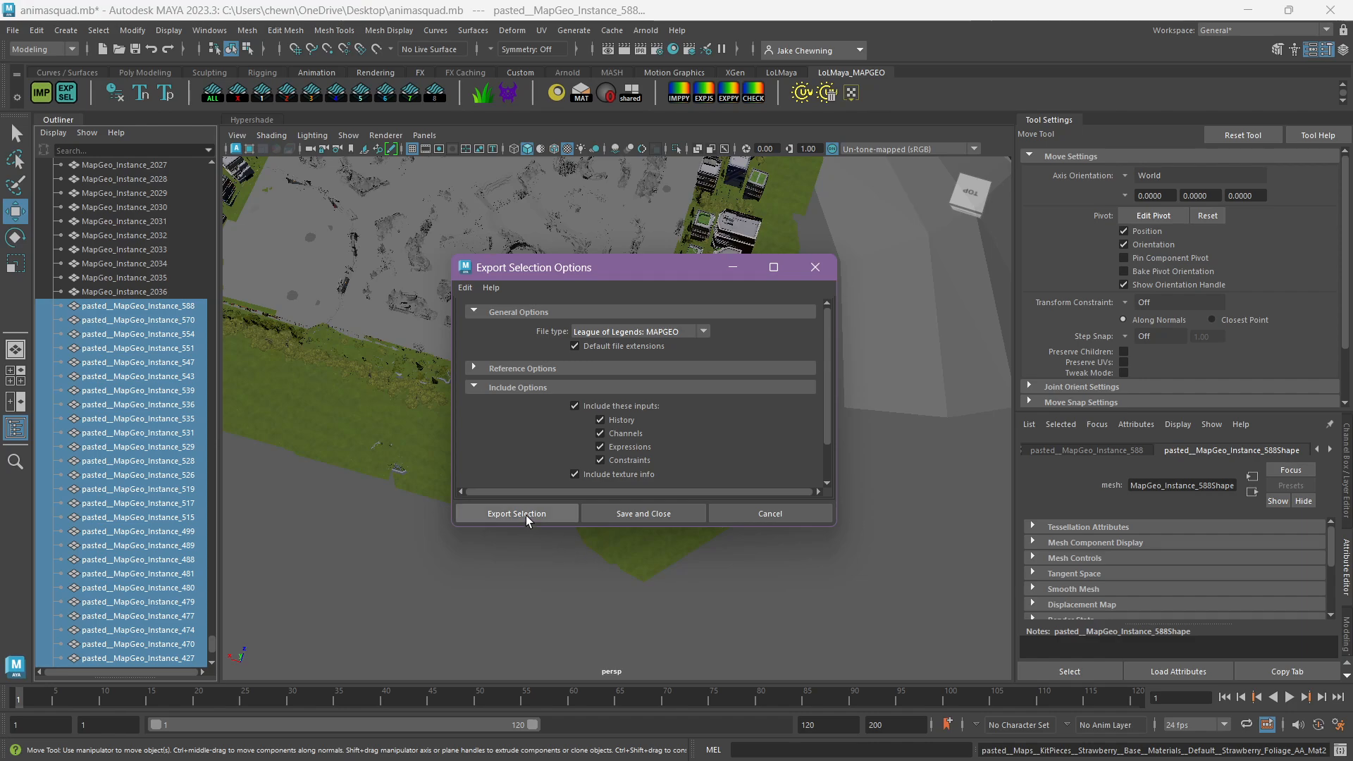
{"action": "left_click", "coordinate": [760, 513]}
Select the riot_ASSETS__Maps__Lightmaps map group in Maya and collapse its list of mesh instances.
{"action": "scroll", "coordinate": [200, 630], "scroll_direction": "down", "scroll_amount": 8}
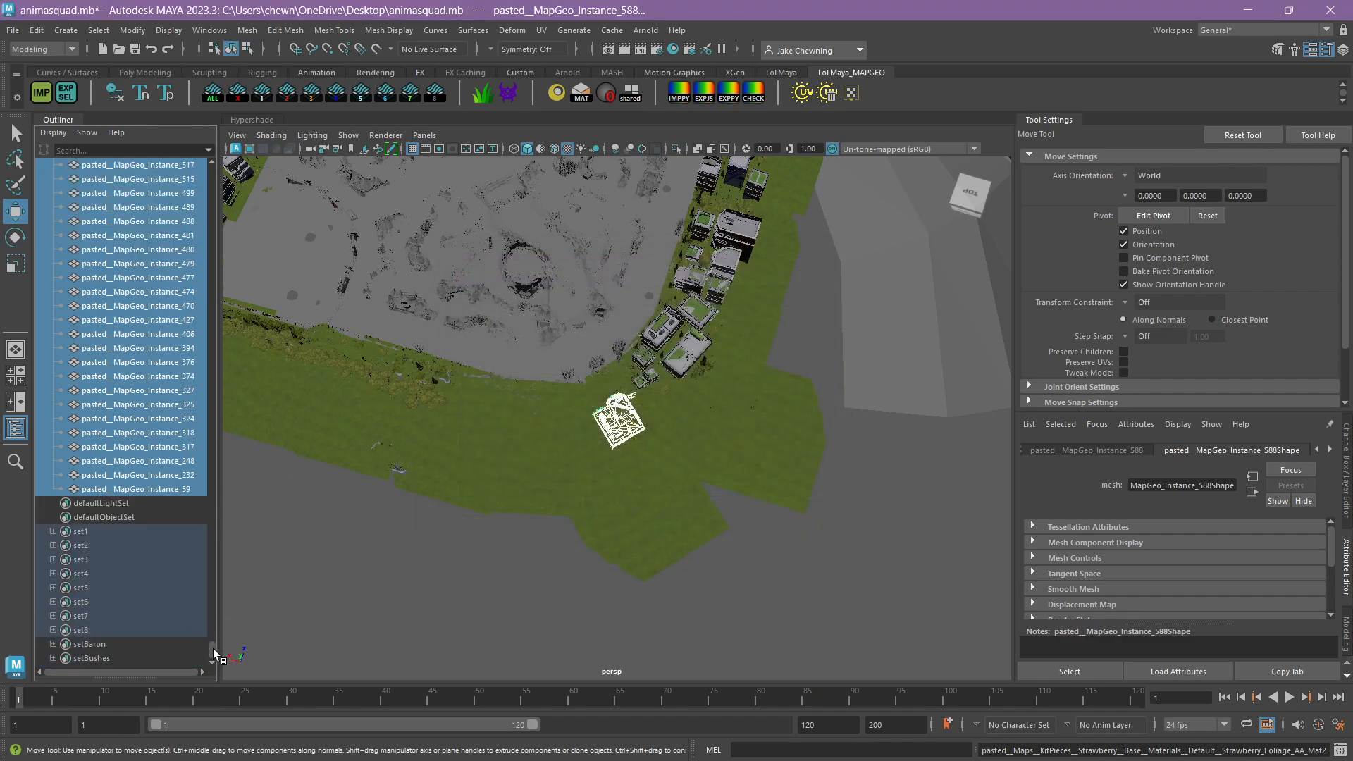
{"action": "scroll", "coordinate": [210, 640], "scroll_direction": "up", "scroll_amount": 8}
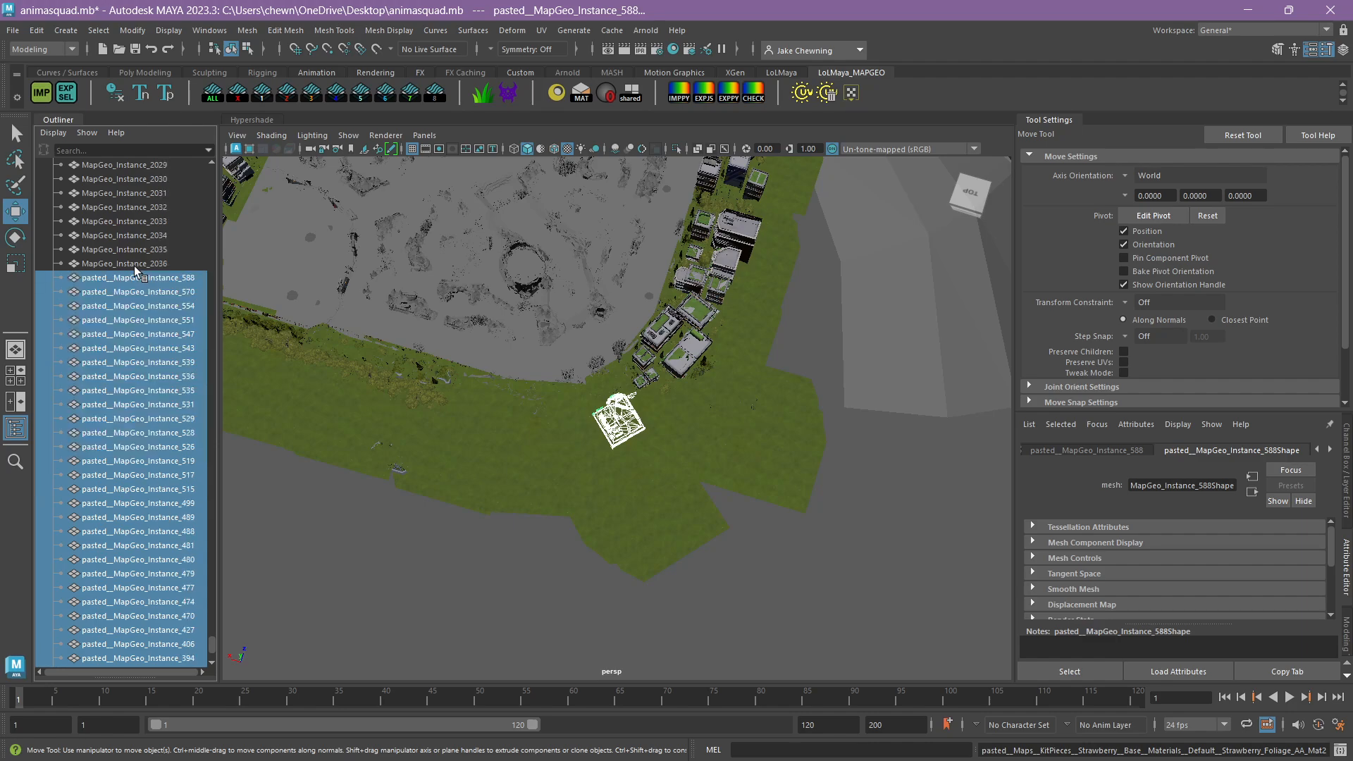
{"action": "scroll", "coordinate": [131, 282], "scroll_direction": "down", "scroll_amount": 4}
{"action": "scroll", "coordinate": [162, 468], "scroll_direction": "up", "scroll_amount": 5}
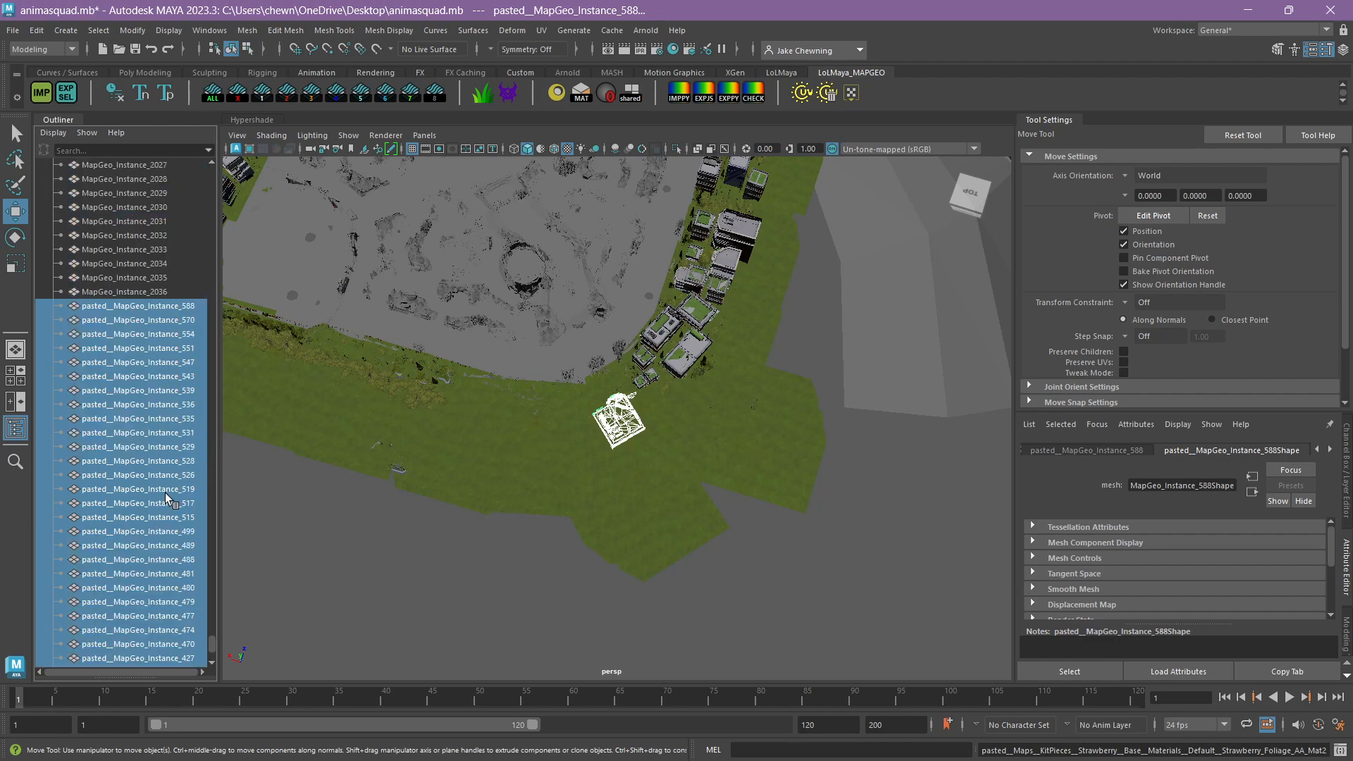
{"action": "scroll", "coordinate": [165, 486], "scroll_direction": "up", "scroll_amount": 20}
{"action": "left_click_drag", "start_coordinate": [211, 423], "coordinate": [211, 166]}
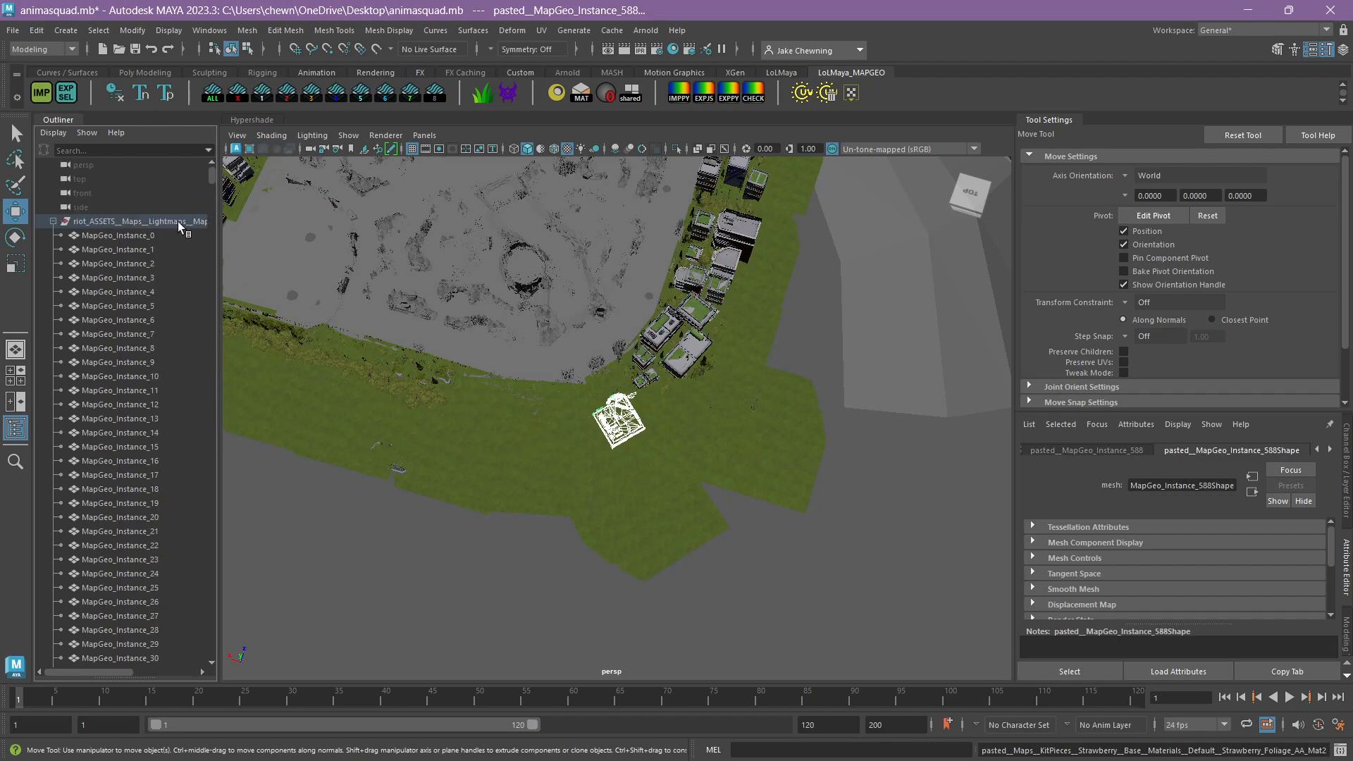
{"action": "left_click", "coordinate": [153, 222]}
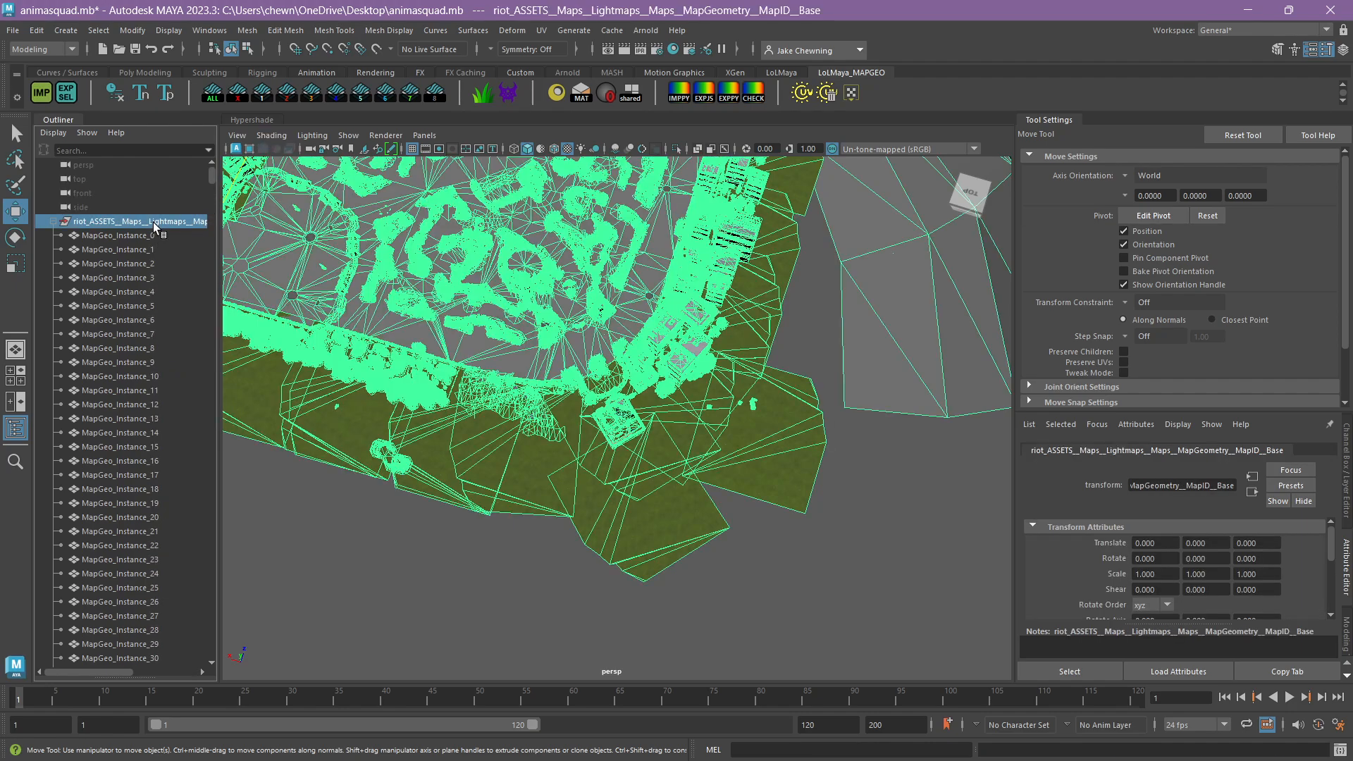
{"action": "left_click", "coordinate": [53, 221]}
Start exporting the selected group as League of Legends: MAPGEO and browse to Desktop\map11.wad.client\data\maps\mapgeometry\map11 as the destination.
{"action": "left_click", "coordinate": [14, 31]}
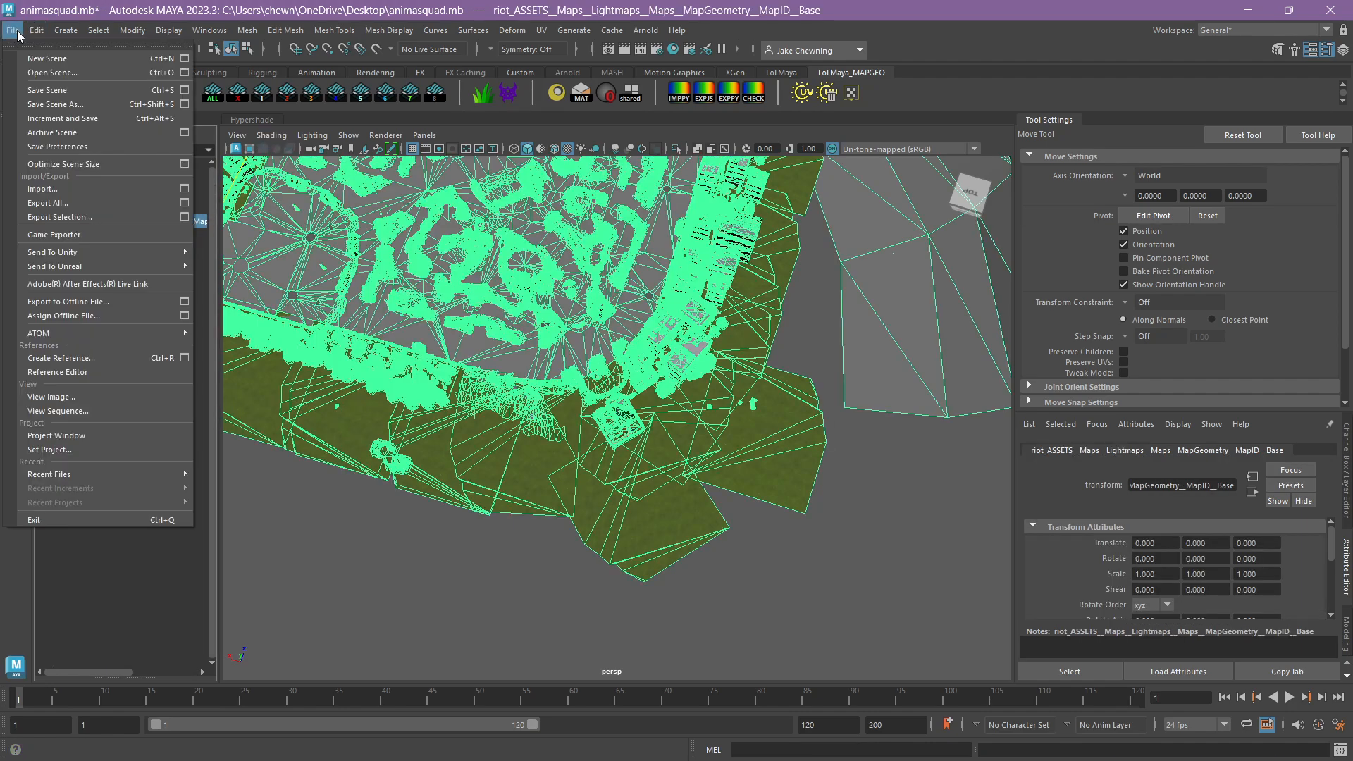
{"action": "left_click", "coordinate": [185, 217]}
{"action": "left_click", "coordinate": [518, 506]}
{"action": "left_click", "coordinate": [470, 138]}
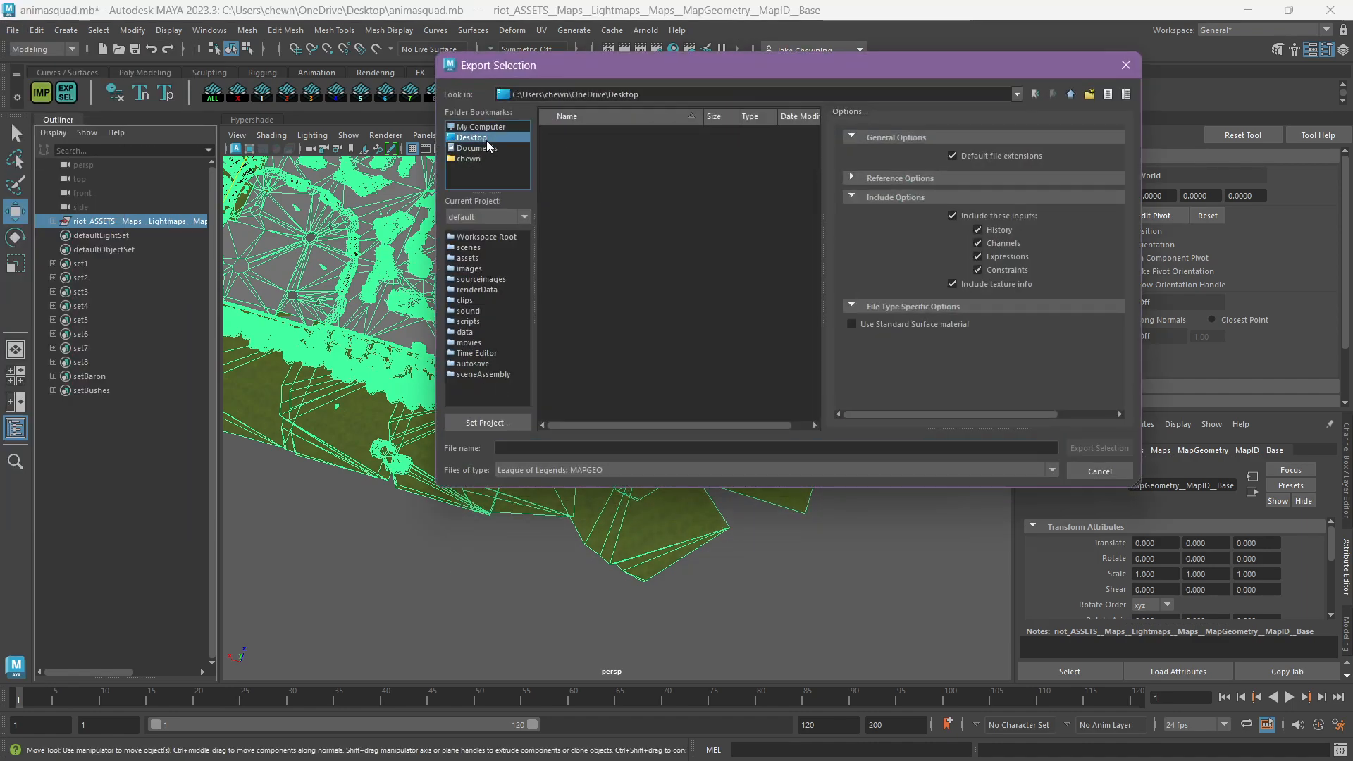
{"action": "left_click", "coordinate": [603, 354]}
{"action": "double_click", "coordinate": [600, 362]}
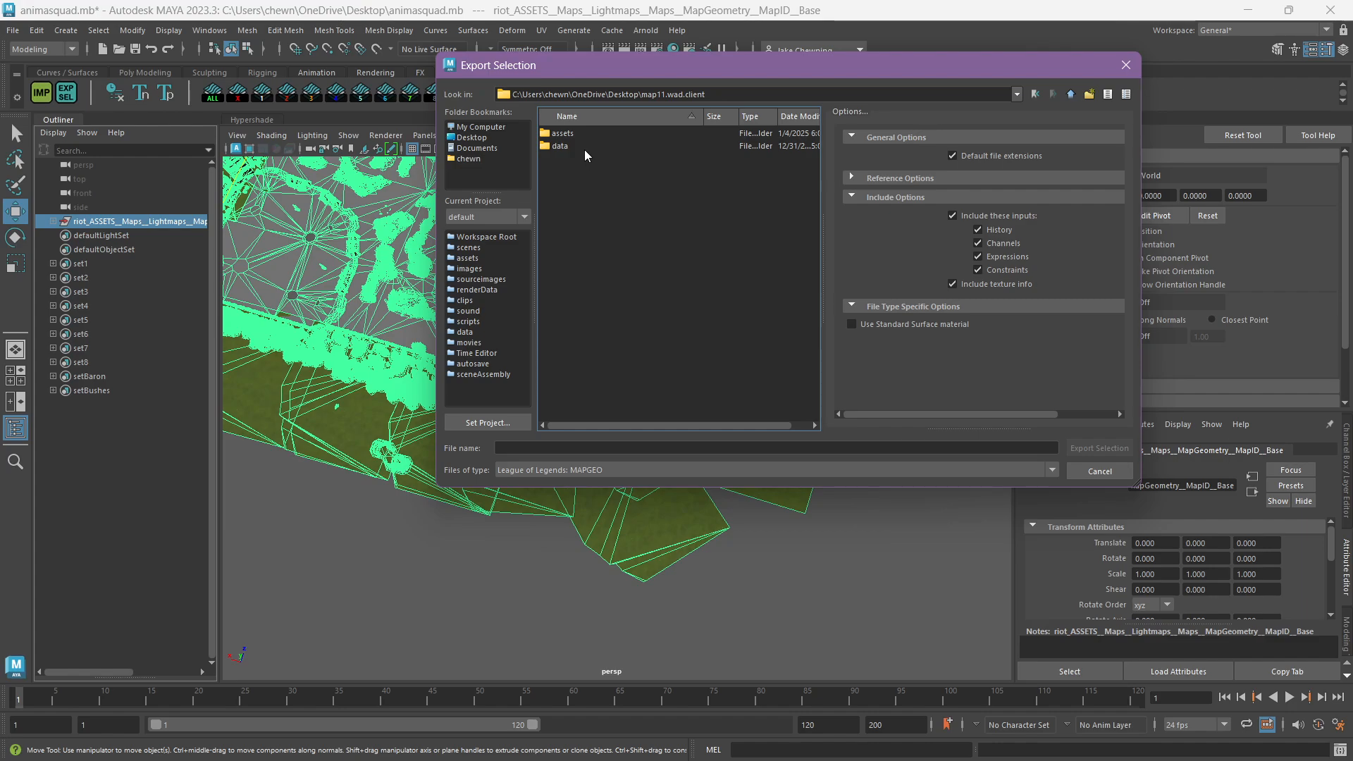
{"action": "double_click", "coordinate": [585, 148]}
{"action": "double_click", "coordinate": [585, 142]}
{"action": "double_click", "coordinate": [588, 134]}
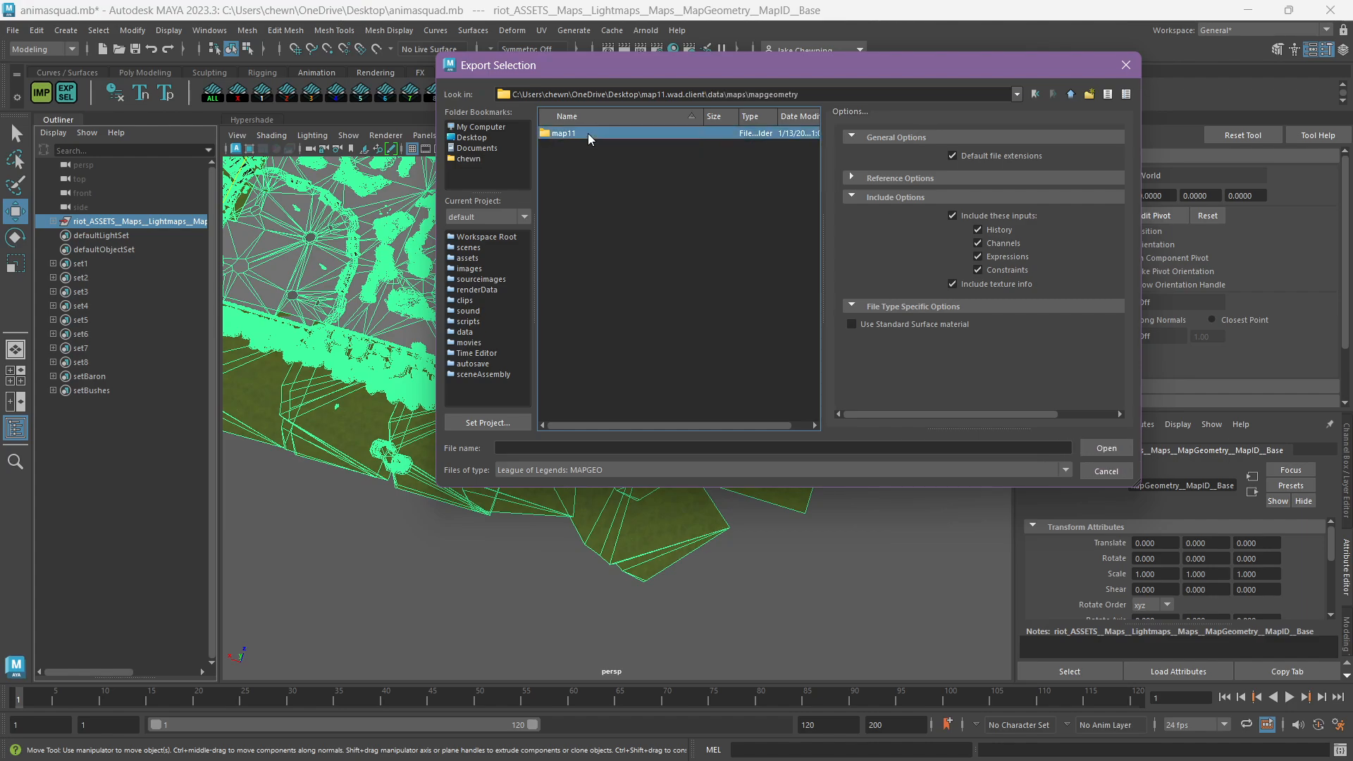
{"action": "double_click", "coordinate": [588, 134]}
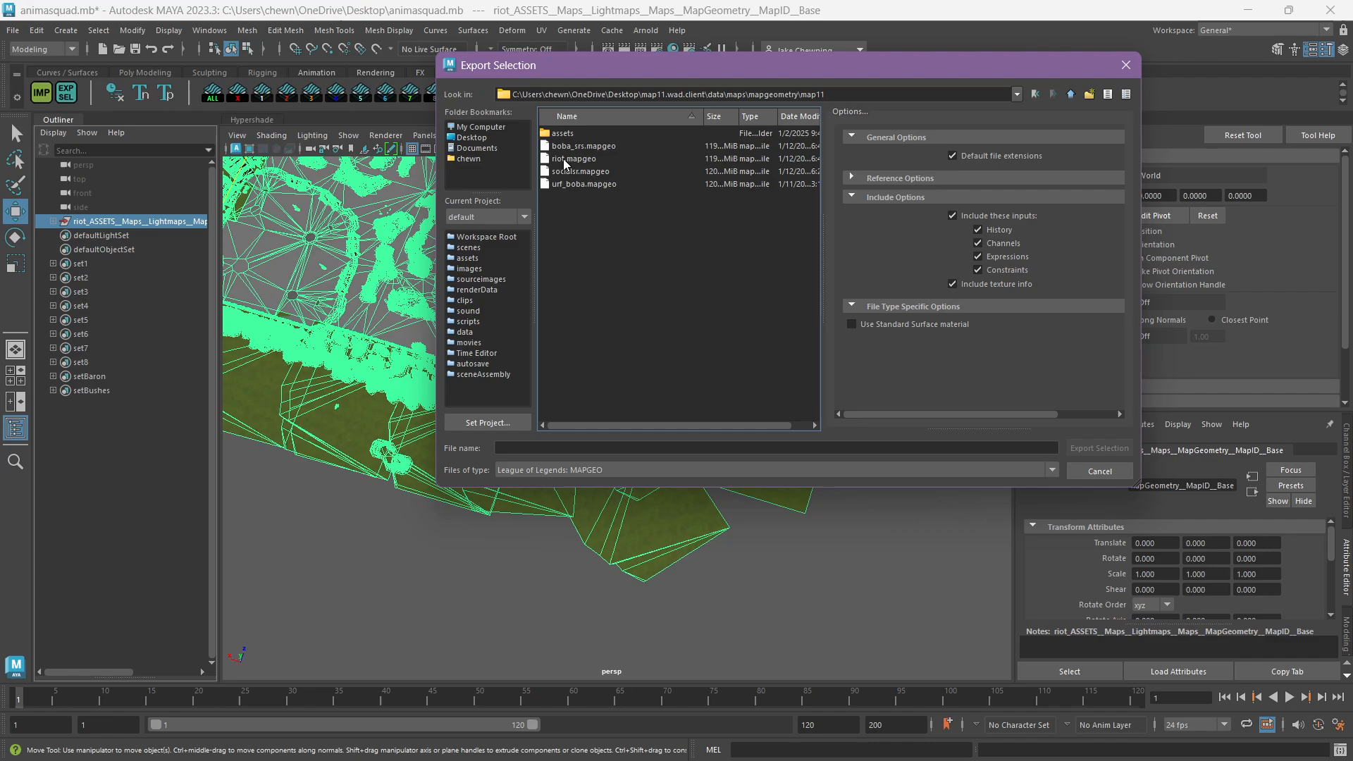
Name the export file test and export it as mapgeo Version 15 (Latest).
{"action": "left_click", "coordinate": [547, 447]}
{"action": "type", "text": "test"}
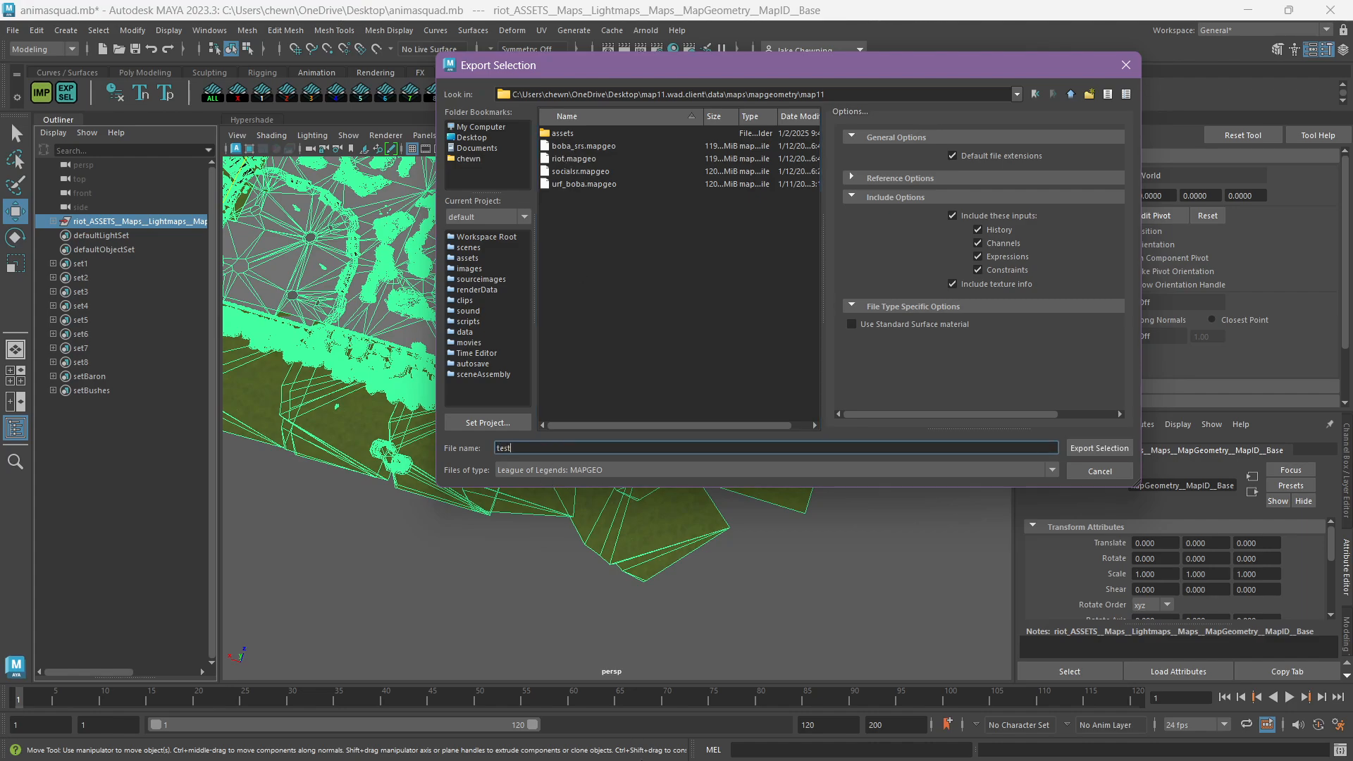
{"action": "left_click", "coordinate": [603, 742]}
{"action": "key", "text": "Return"}
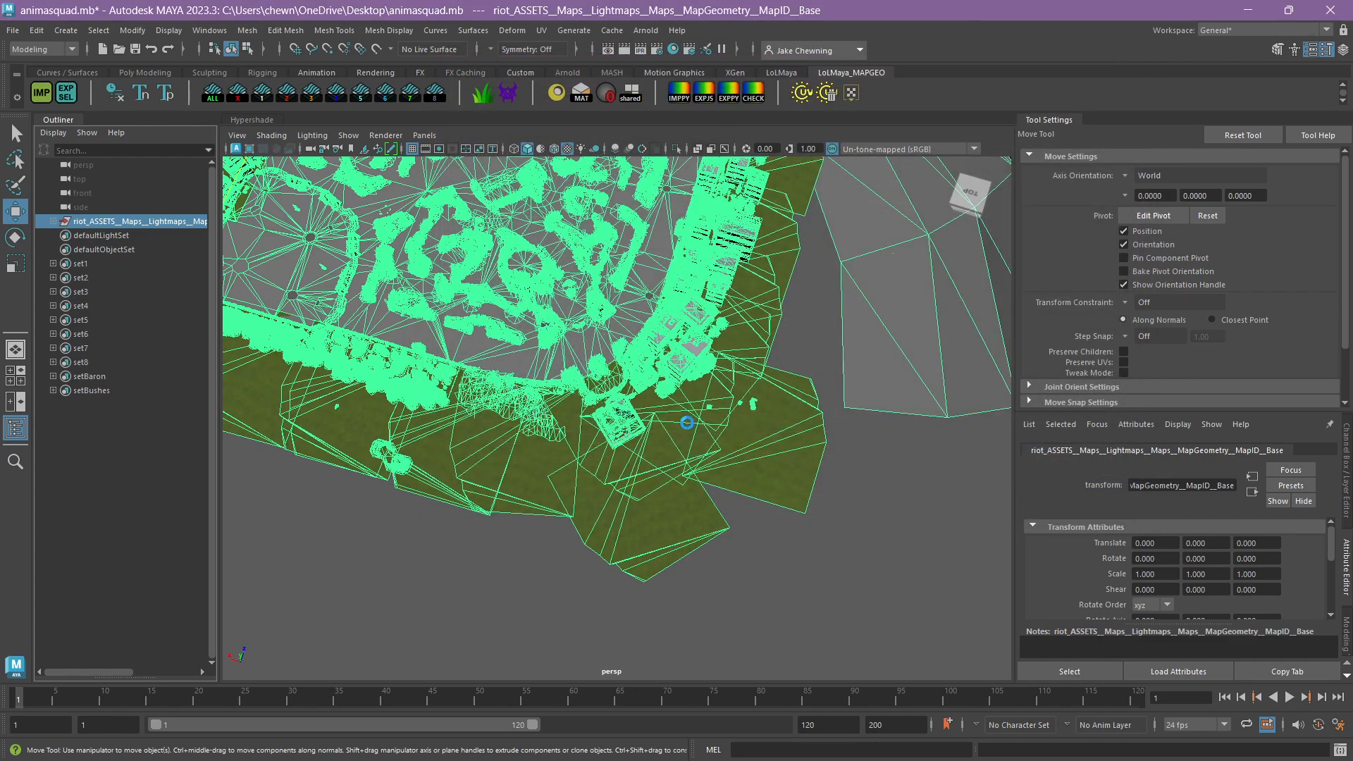
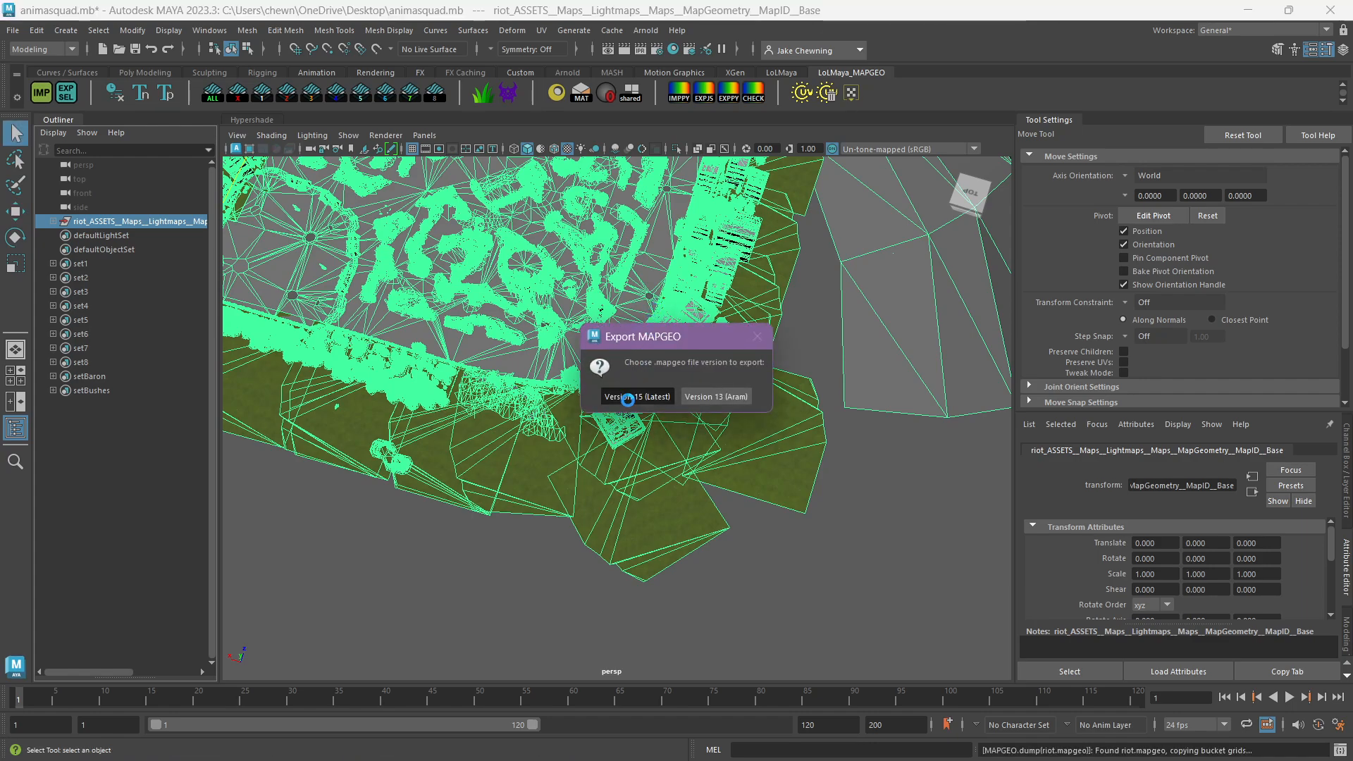
{"action": "left_click", "coordinate": [625, 396]}
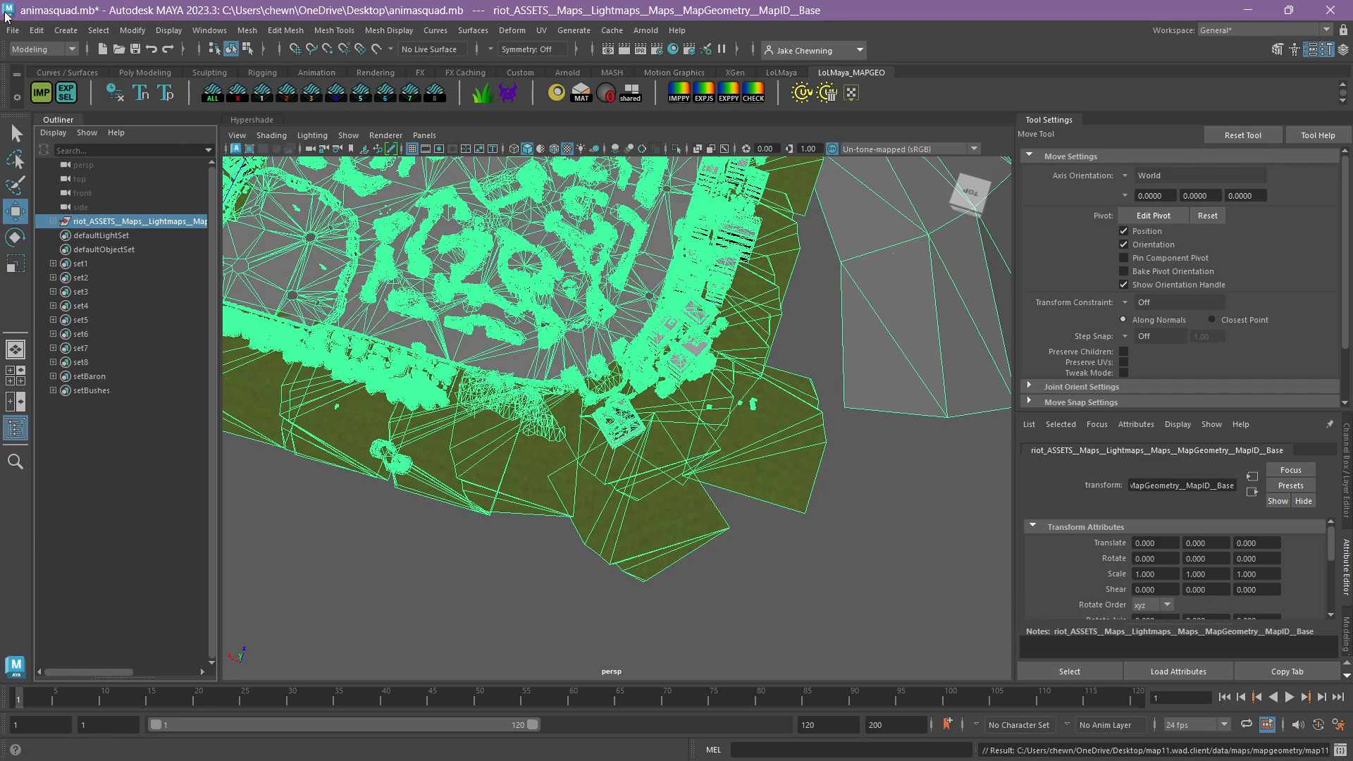
Save the animasquad.mb scene.
{"action": "left_click", "coordinate": [13, 31]}
{"action": "left_click", "coordinate": [50, 83]}
{"action": "left_click", "coordinate": [11, 30]}
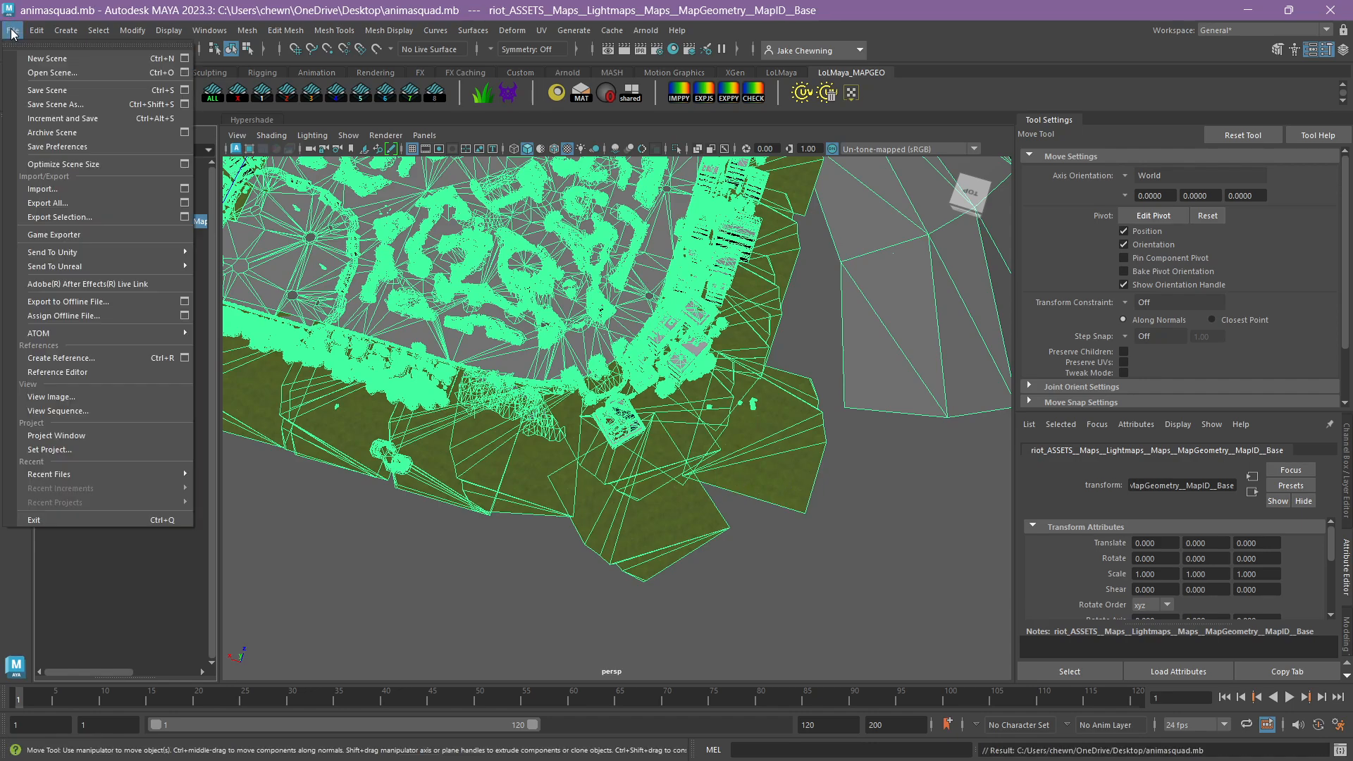
{"action": "left_click", "coordinate": [569, 4]}
Switch to the map11 folder in File Explorer and copy the base name boba_srs from boba_srs.mapgeo.
{"action": "left_click", "coordinate": [1247, 10]}
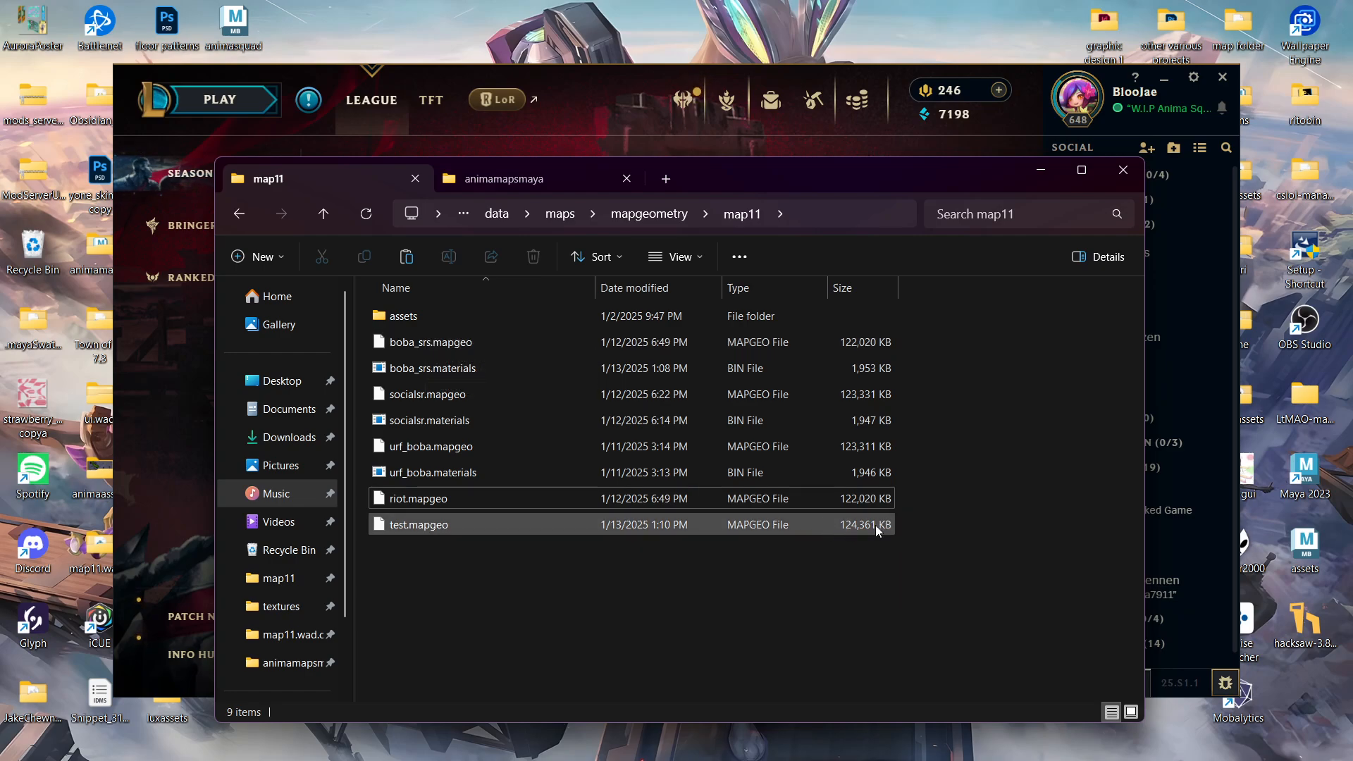
{"action": "right_click", "coordinate": [431, 342]}
{"action": "left_click", "coordinate": [568, 374]}
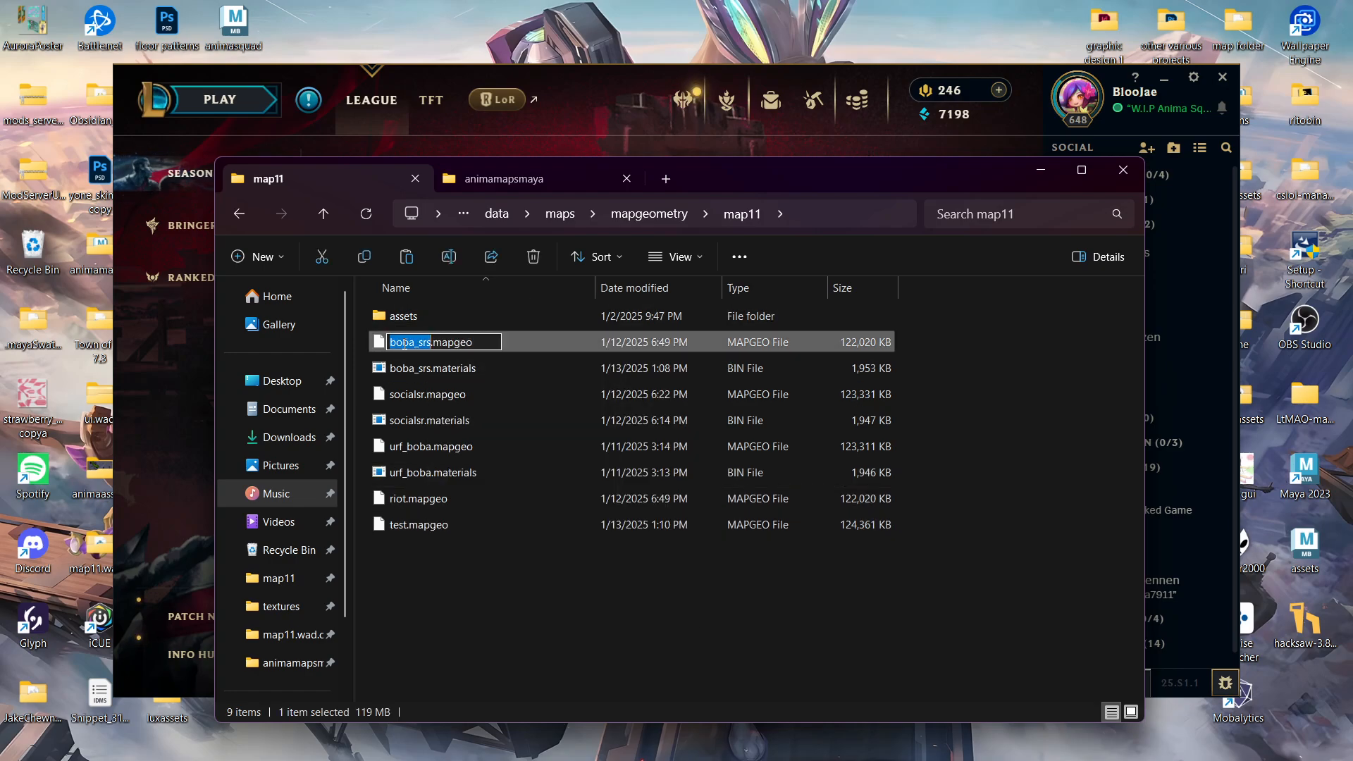
{"action": "right_click", "coordinate": [409, 343]}
{"action": "left_click", "coordinate": [451, 399]}
{"action": "left_click", "coordinate": [563, 342]}
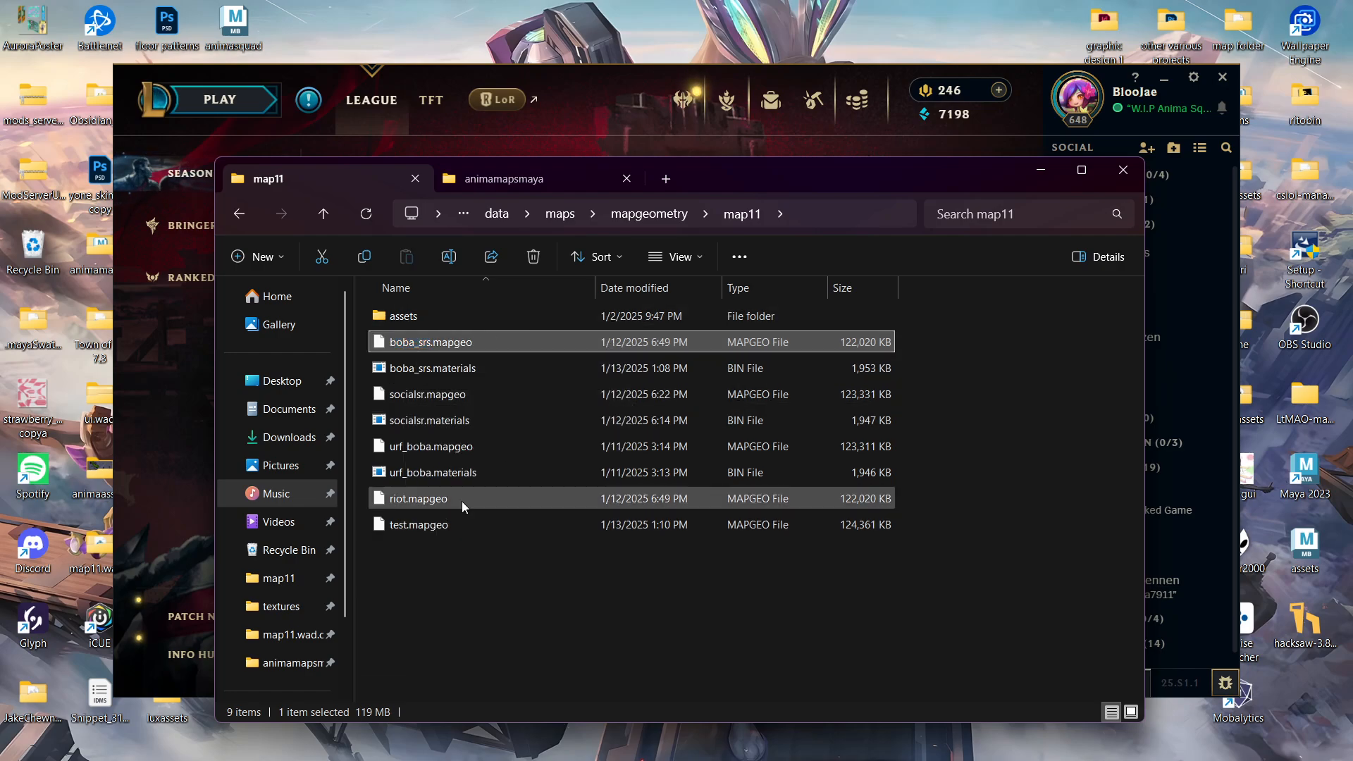
Delete boba_srs.mapgeo and riot.mapgeo from the map11 folder.
{"action": "left_click", "coordinate": [416, 501], "text": "ctrl"}
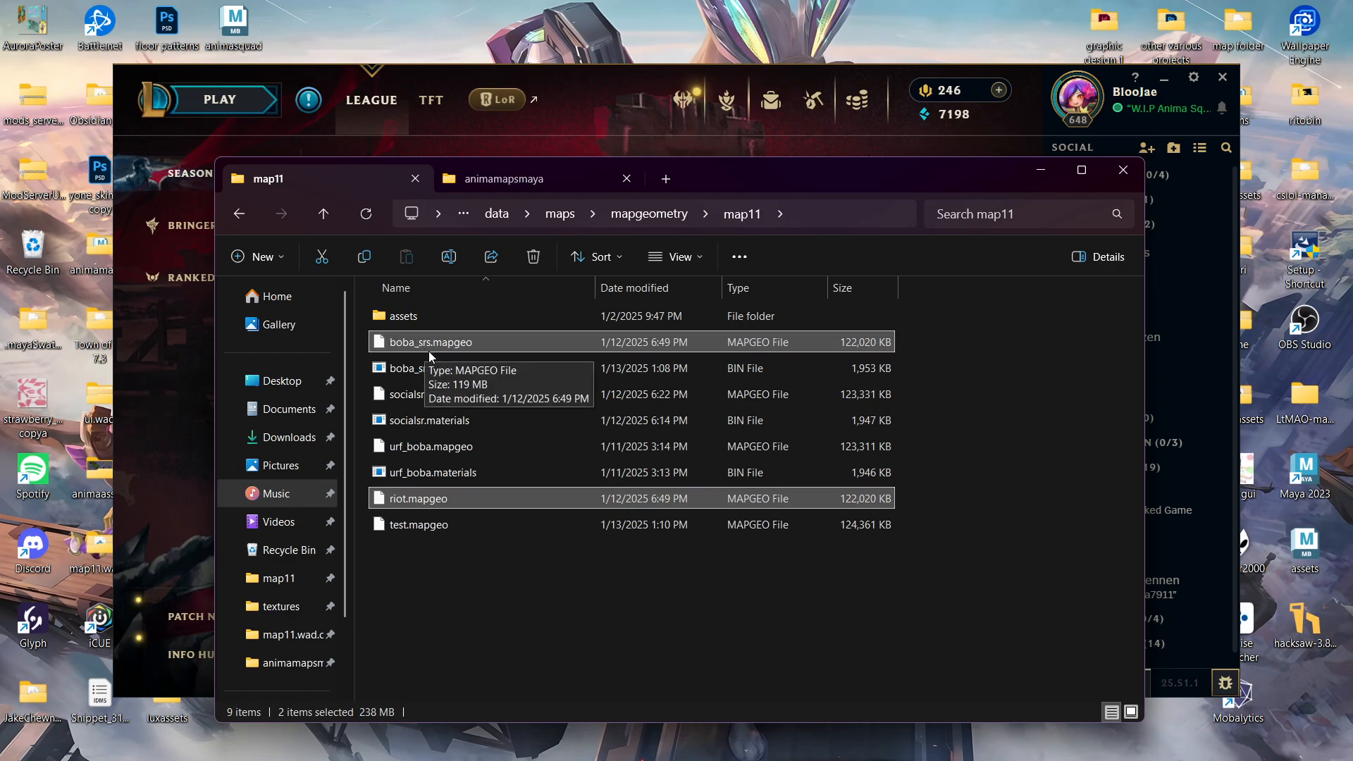
{"action": "right_click", "coordinate": [426, 505]}
{"action": "left_click", "coordinate": [667, 535]}
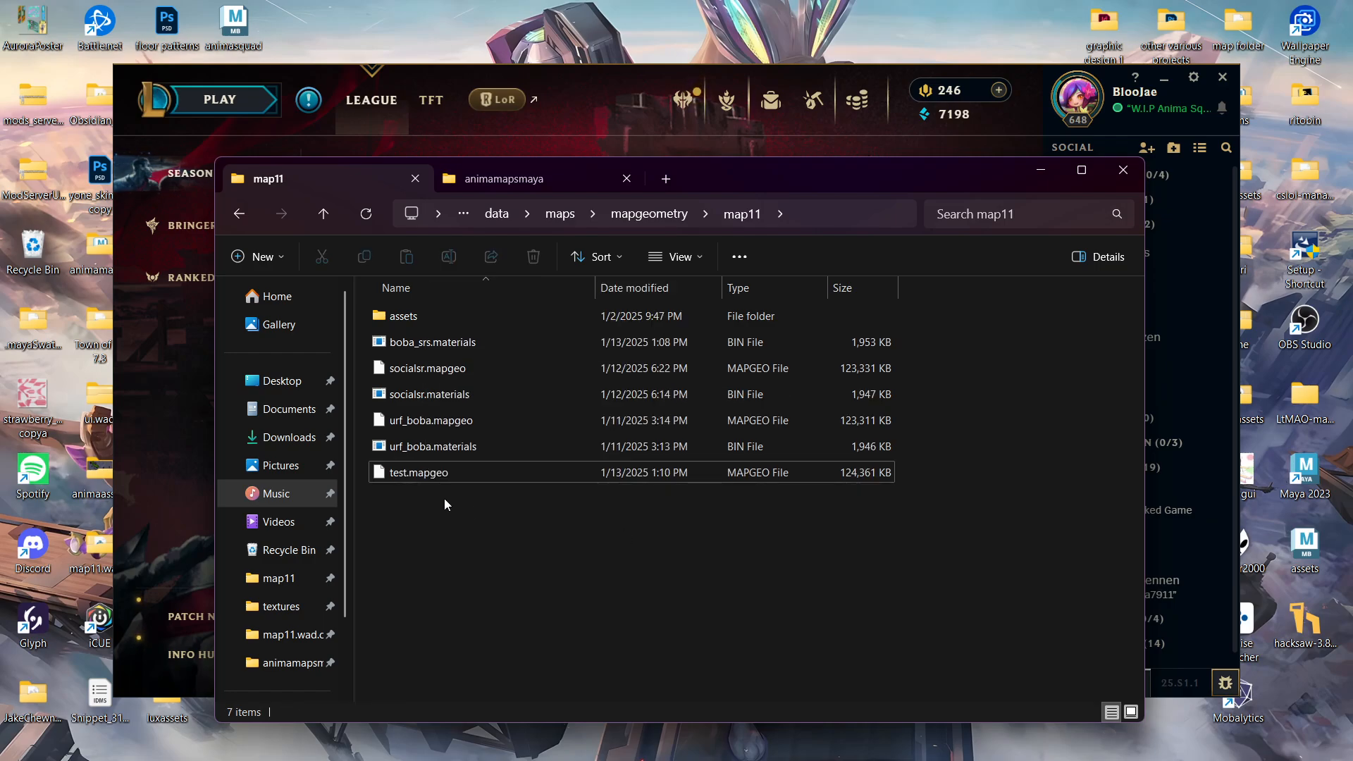
Rename test.mapgeo as boba_srs.mapgeo using the copied name.
{"action": "left_click", "coordinate": [423, 481]}
{"action": "right_click", "coordinate": [423, 482]}
{"action": "left_click", "coordinate": [556, 497]}
{"action": "key", "text": "ctrl+v"}
{"action": "key", "text": "Return"}
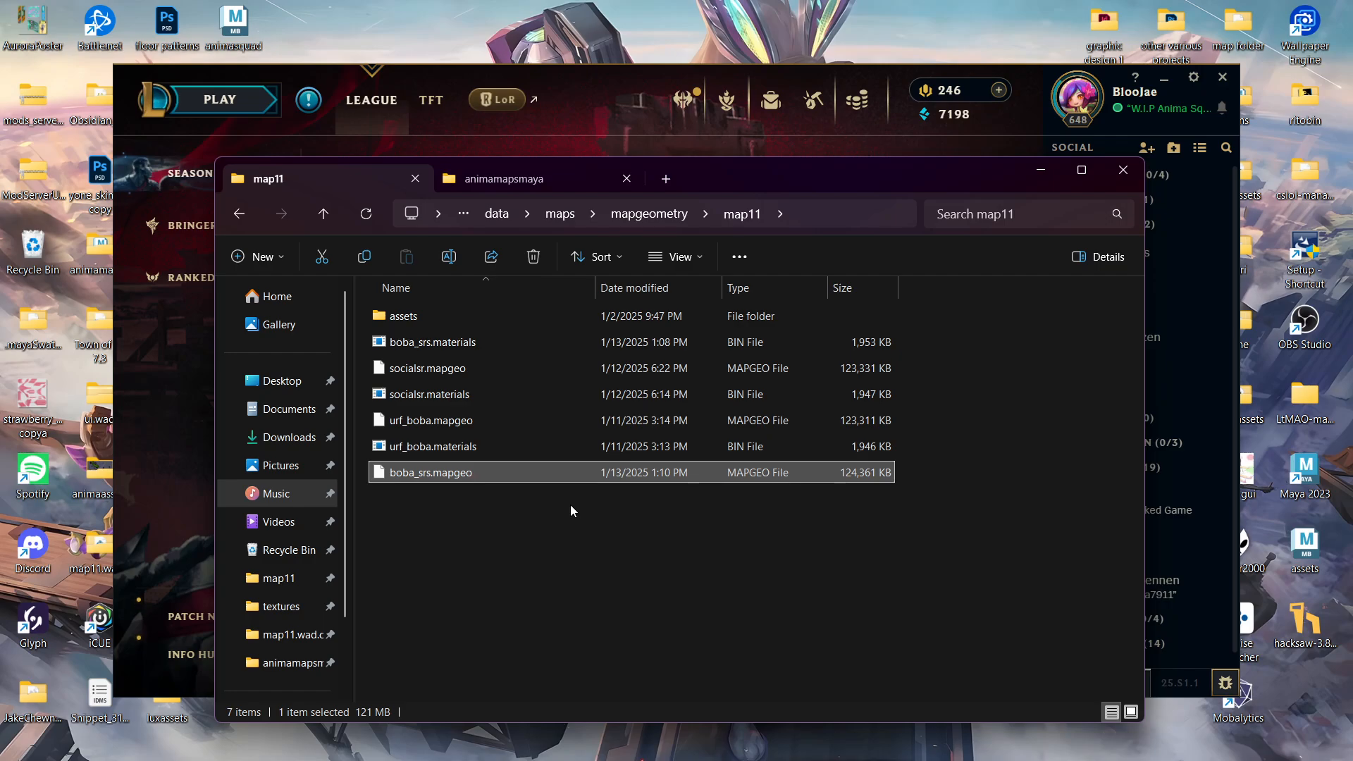
{"action": "left_click", "coordinate": [456, 517]}
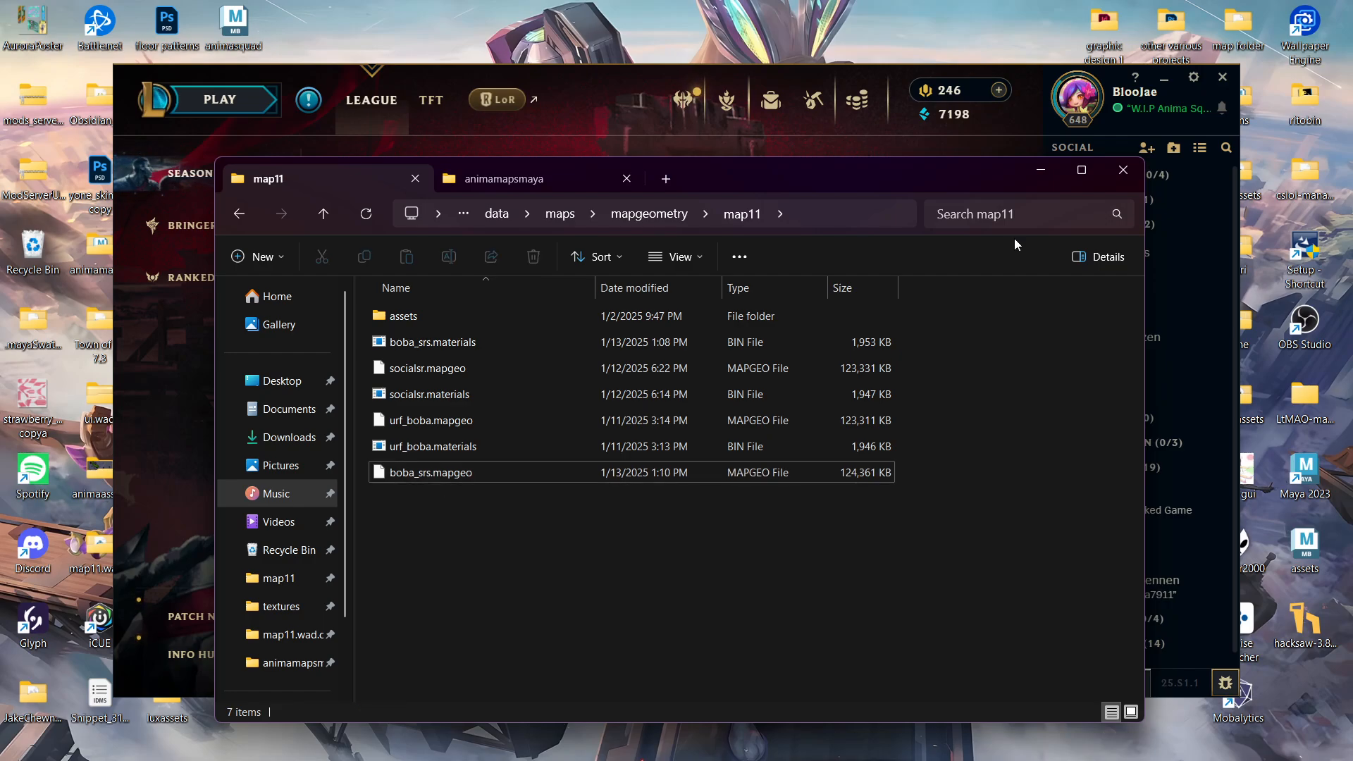
Switch to CustomSkin for LoL and add the desktop's map11.wad.client folder to the files of the Anima Squad Rift mod.
{"action": "left_click", "coordinate": [1041, 173]}
{"action": "left_click_drag", "start_coordinate": [606, 78], "coordinate": [764, 61]}
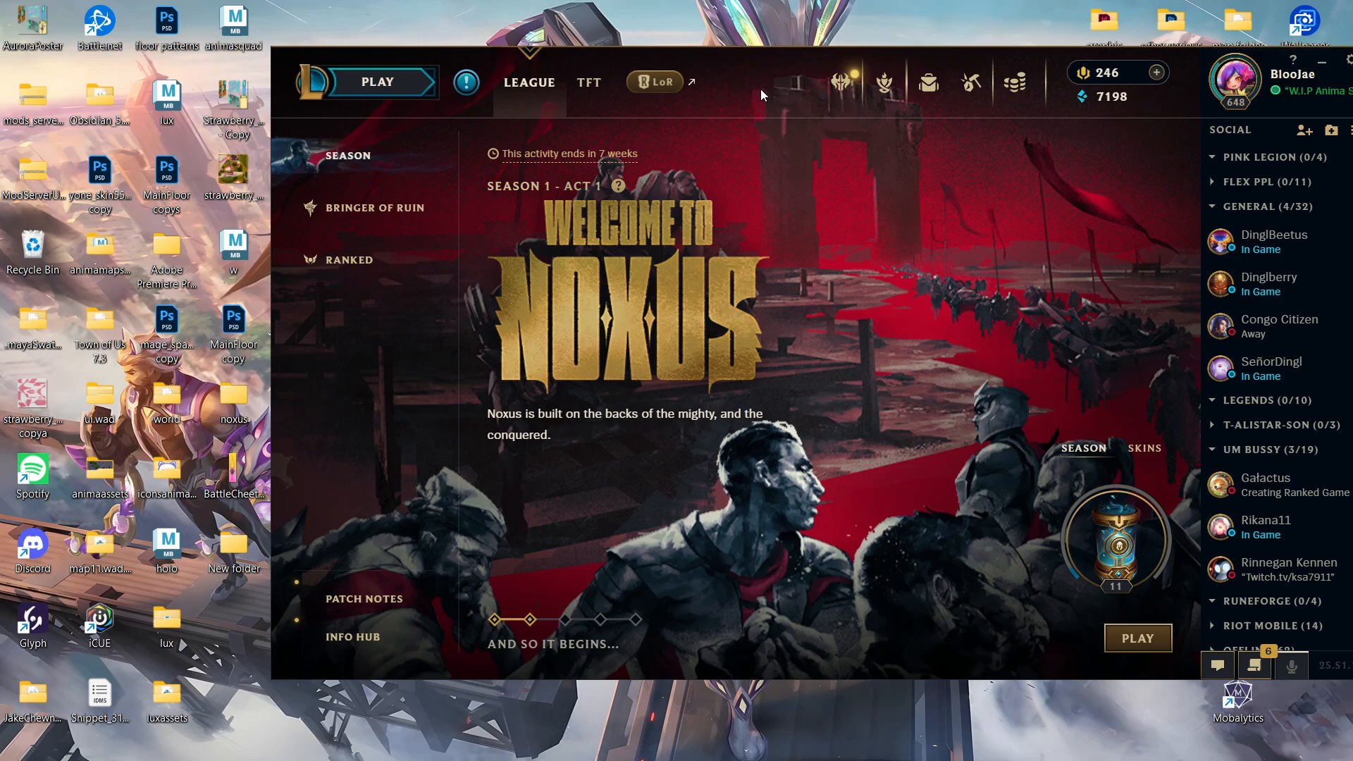
{"action": "mouse_move", "coordinate": [675, 760]}
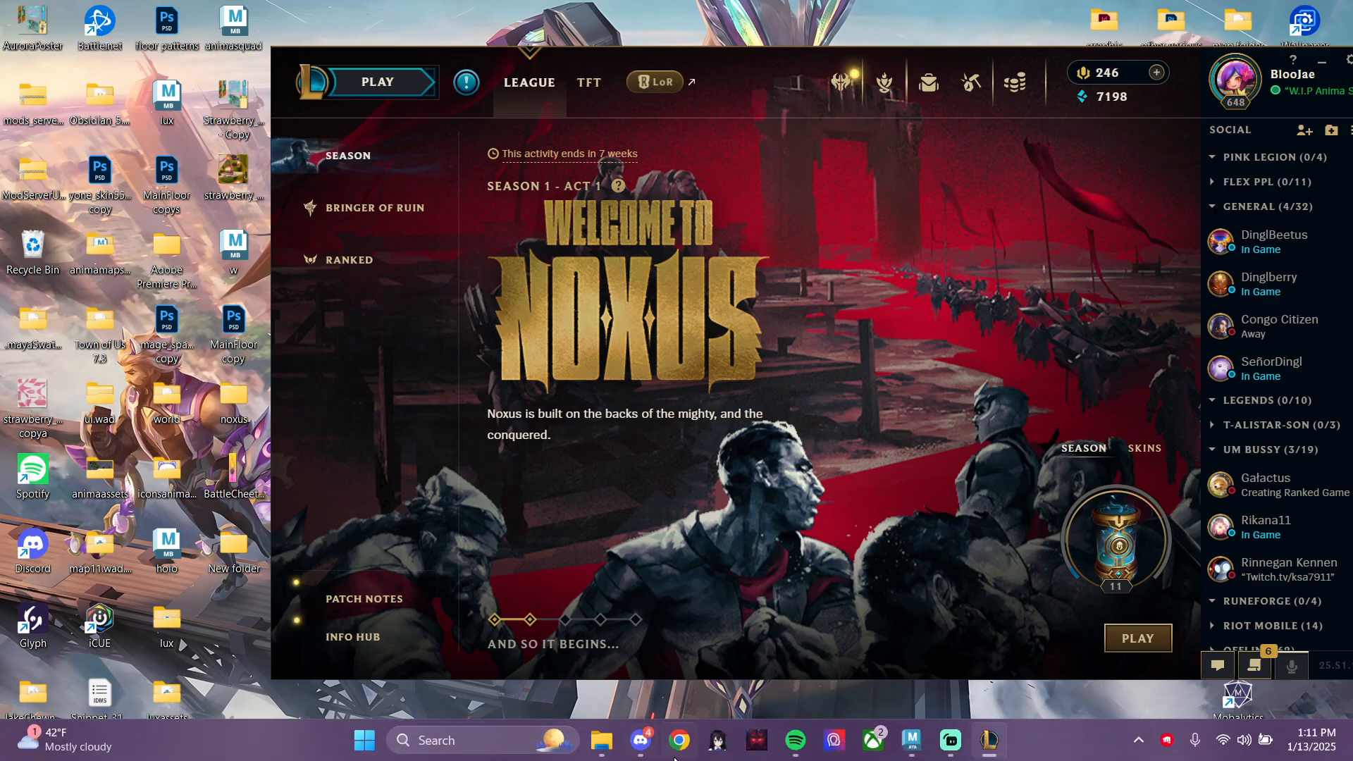
{"action": "left_click", "coordinate": [717, 740]}
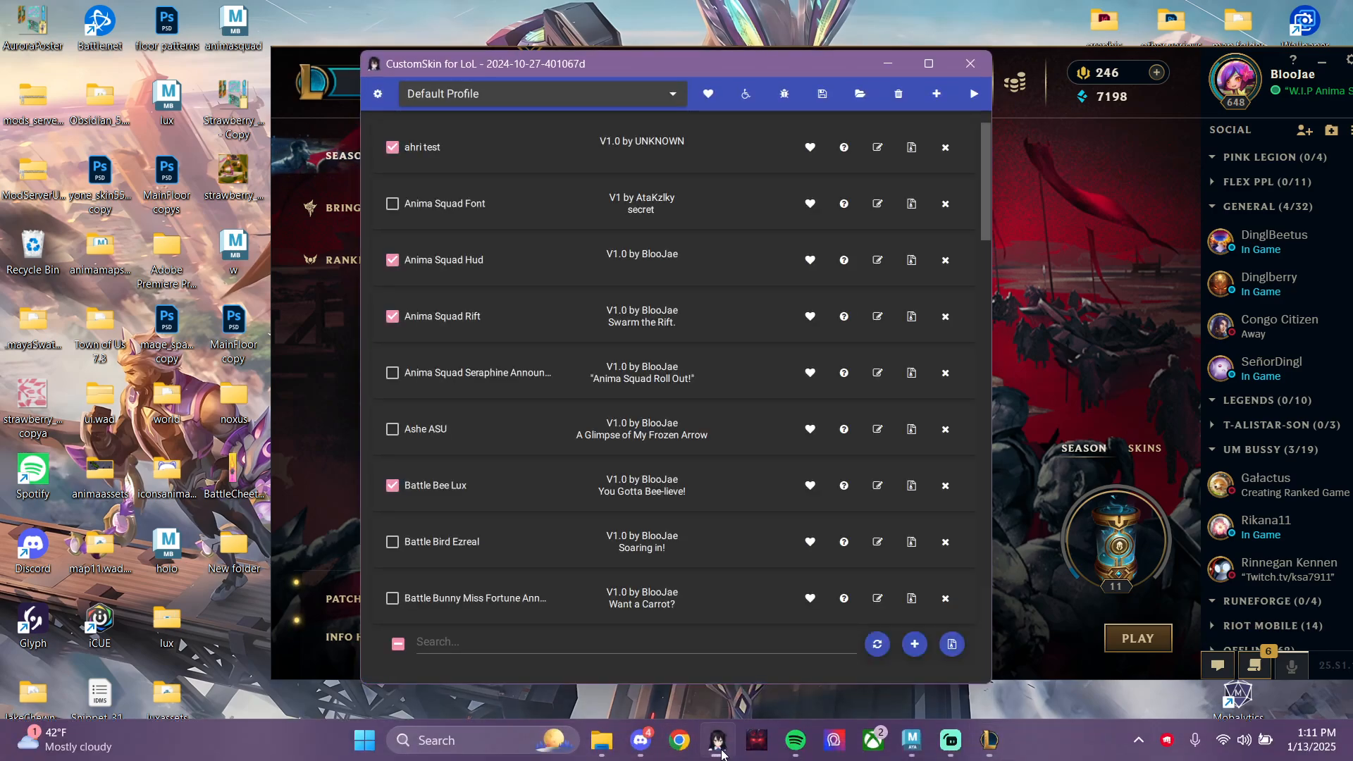
{"action": "left_click_drag", "start_coordinate": [468, 67], "coordinate": [423, 100]}
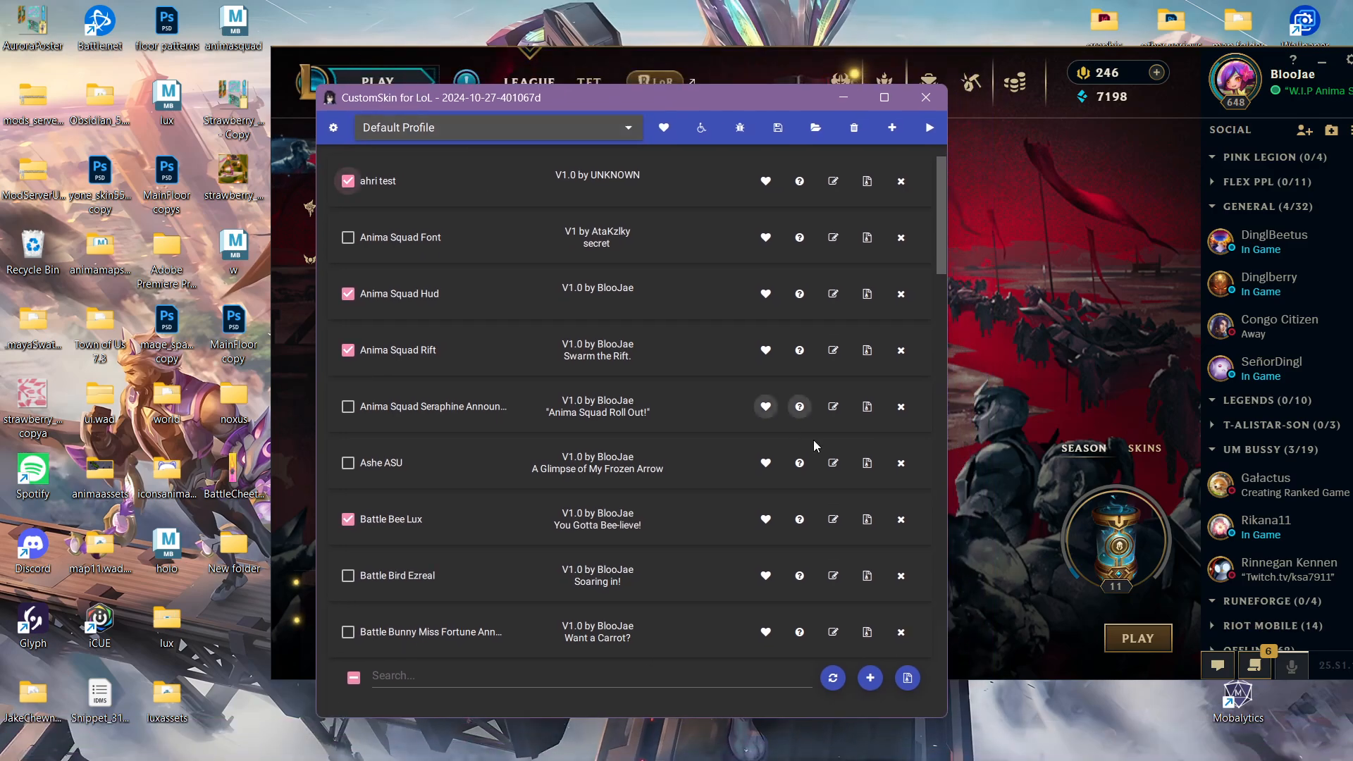
{"action": "left_click", "coordinate": [832, 350]}
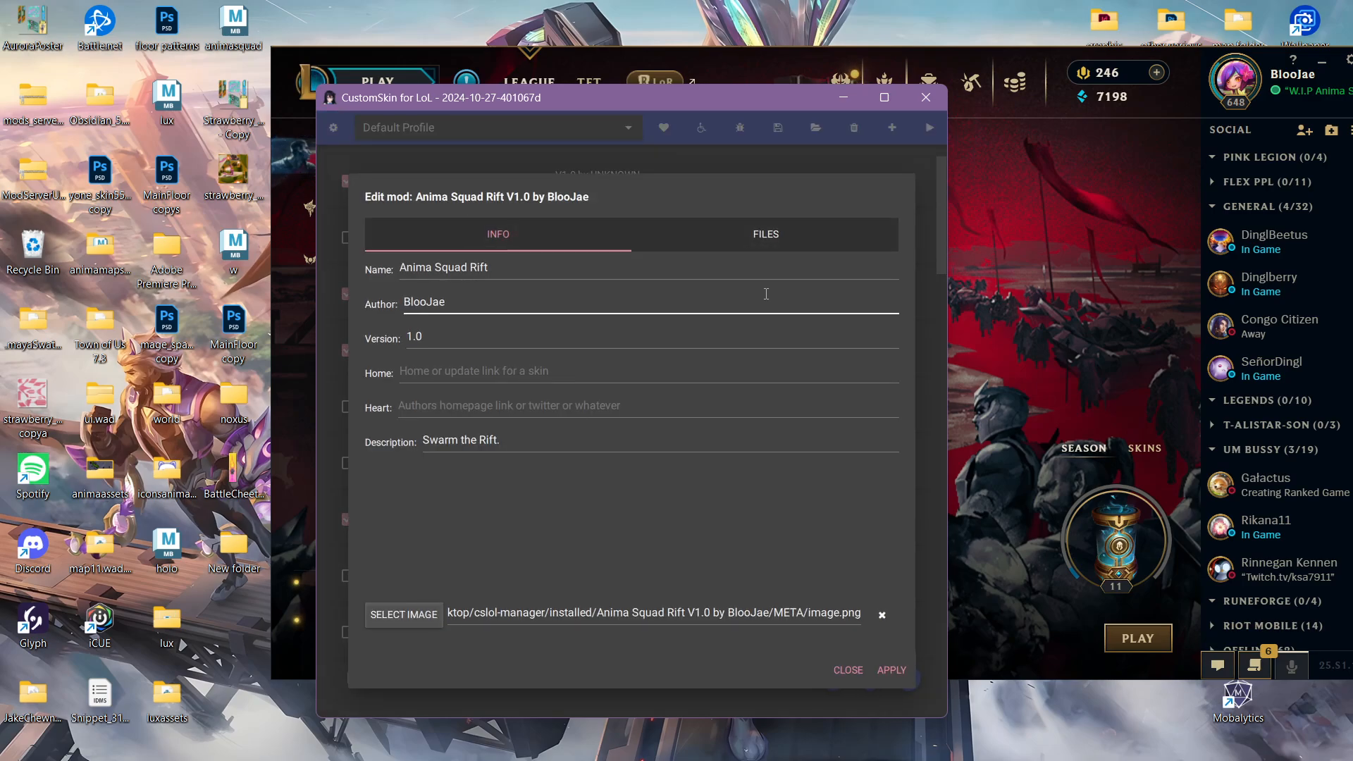
{"action": "left_click", "coordinate": [760, 236]}
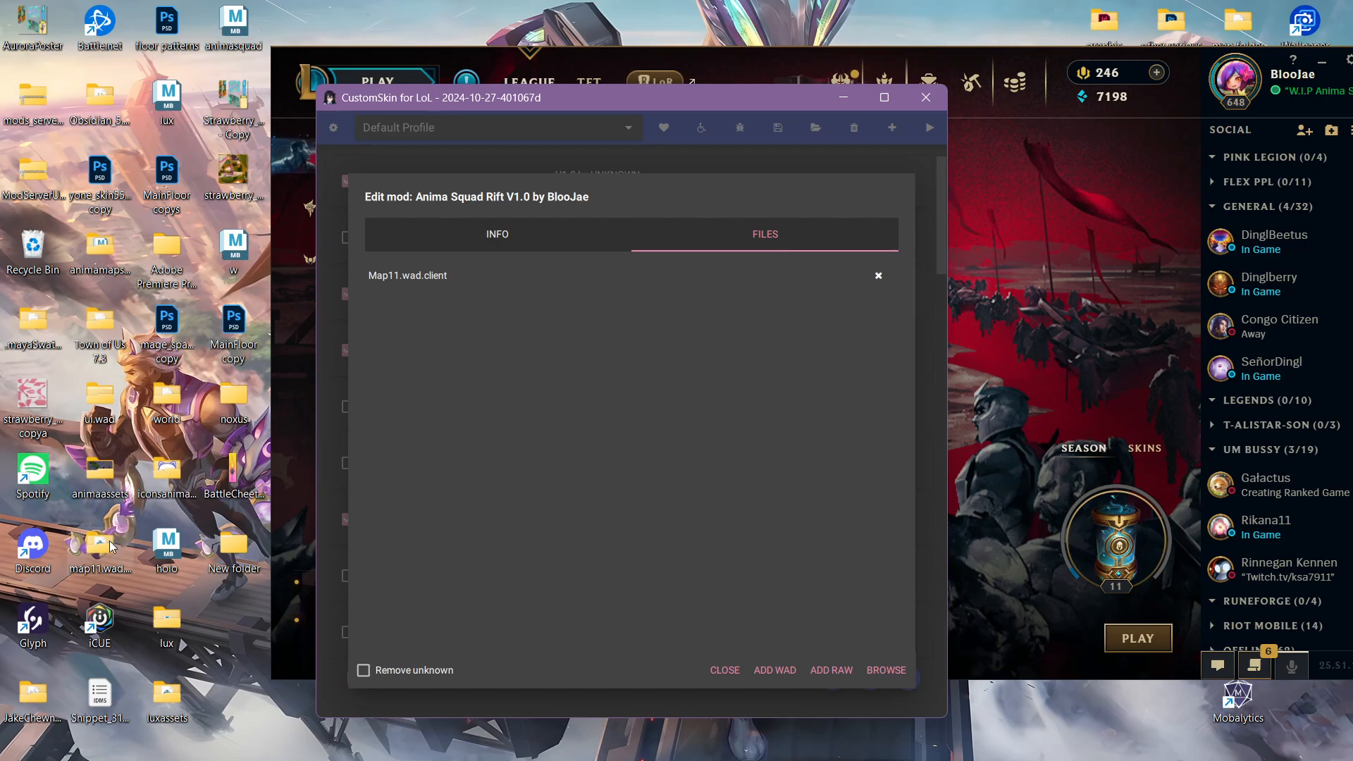
{"action": "left_click_drag", "start_coordinate": [110, 546], "coordinate": [649, 420]}
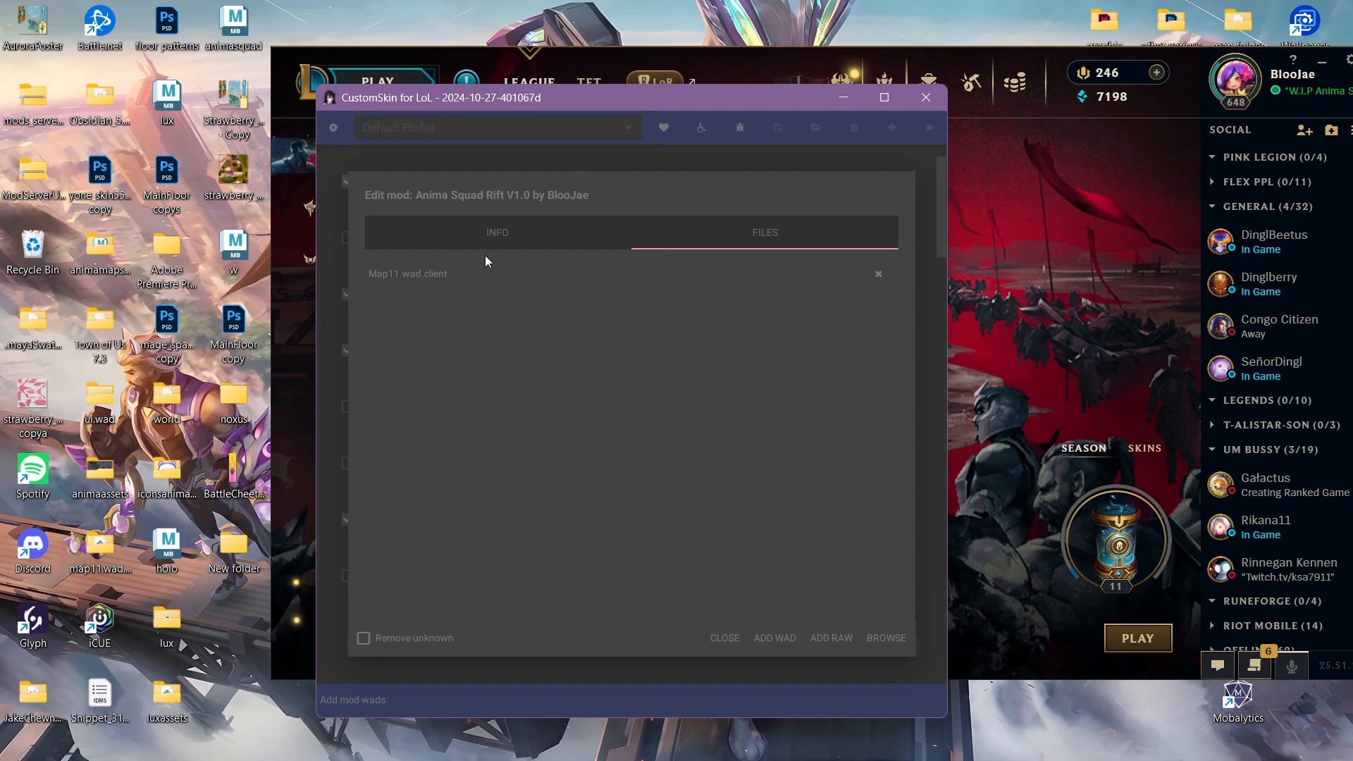
{"action": "left_click_drag", "start_coordinate": [514, 100], "coordinate": [464, 136]}
{"action": "left_click", "coordinate": [741, 64]}
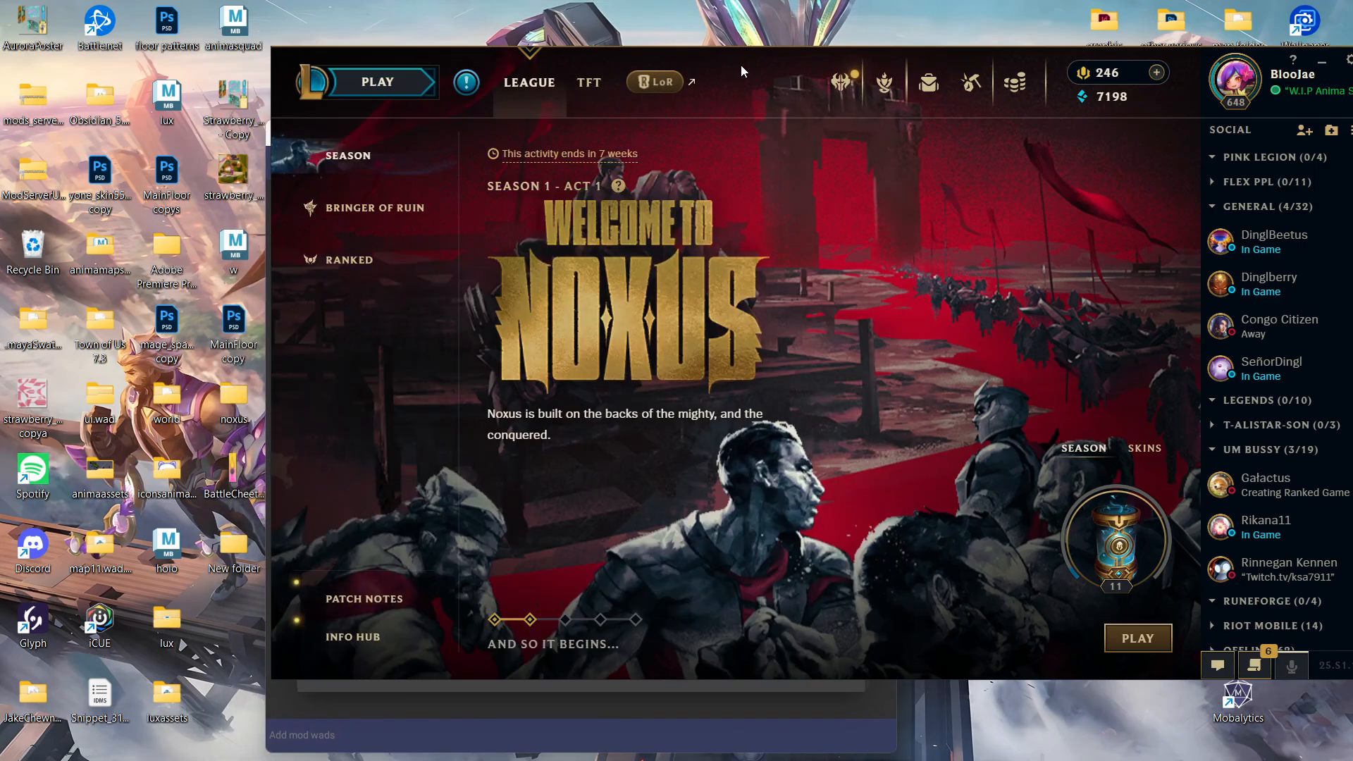
{"action": "left_click", "coordinate": [474, 730]}
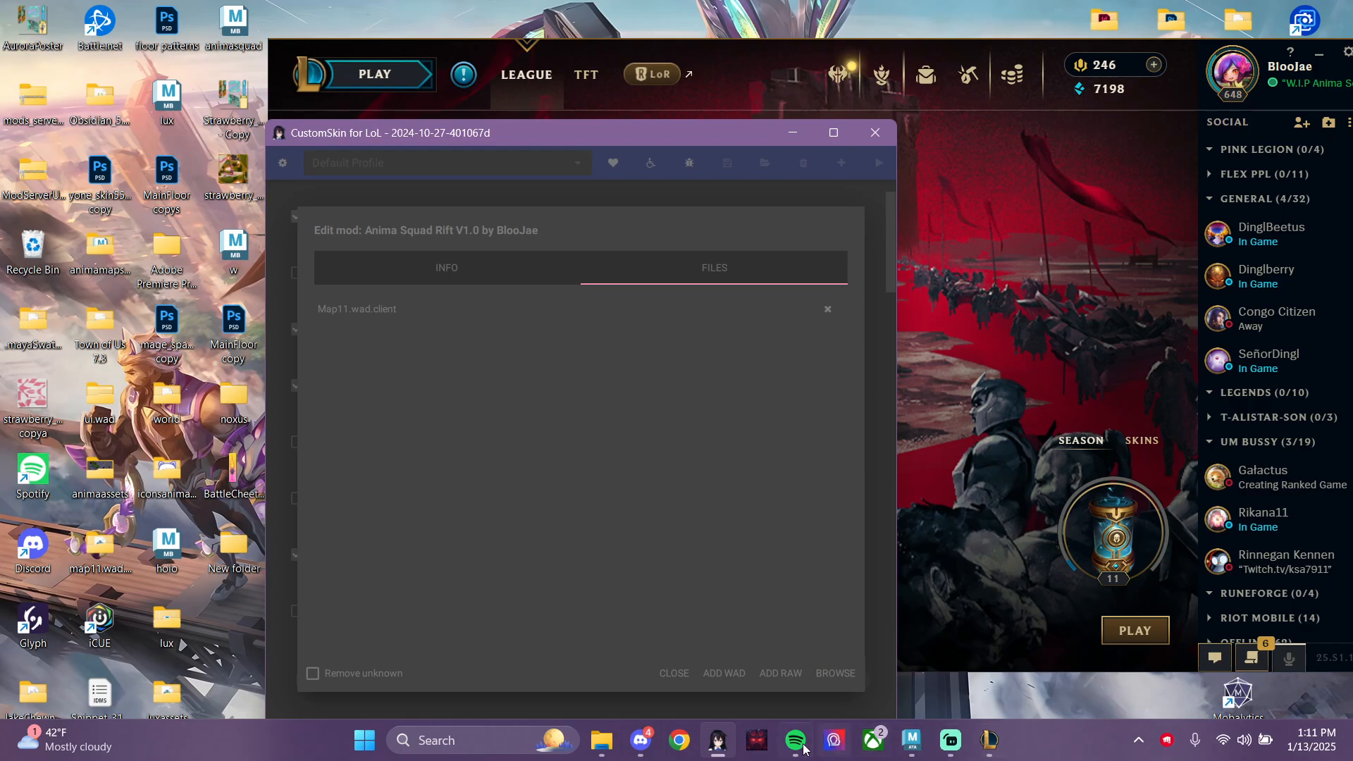
{"action": "left_click", "coordinate": [795, 740]}
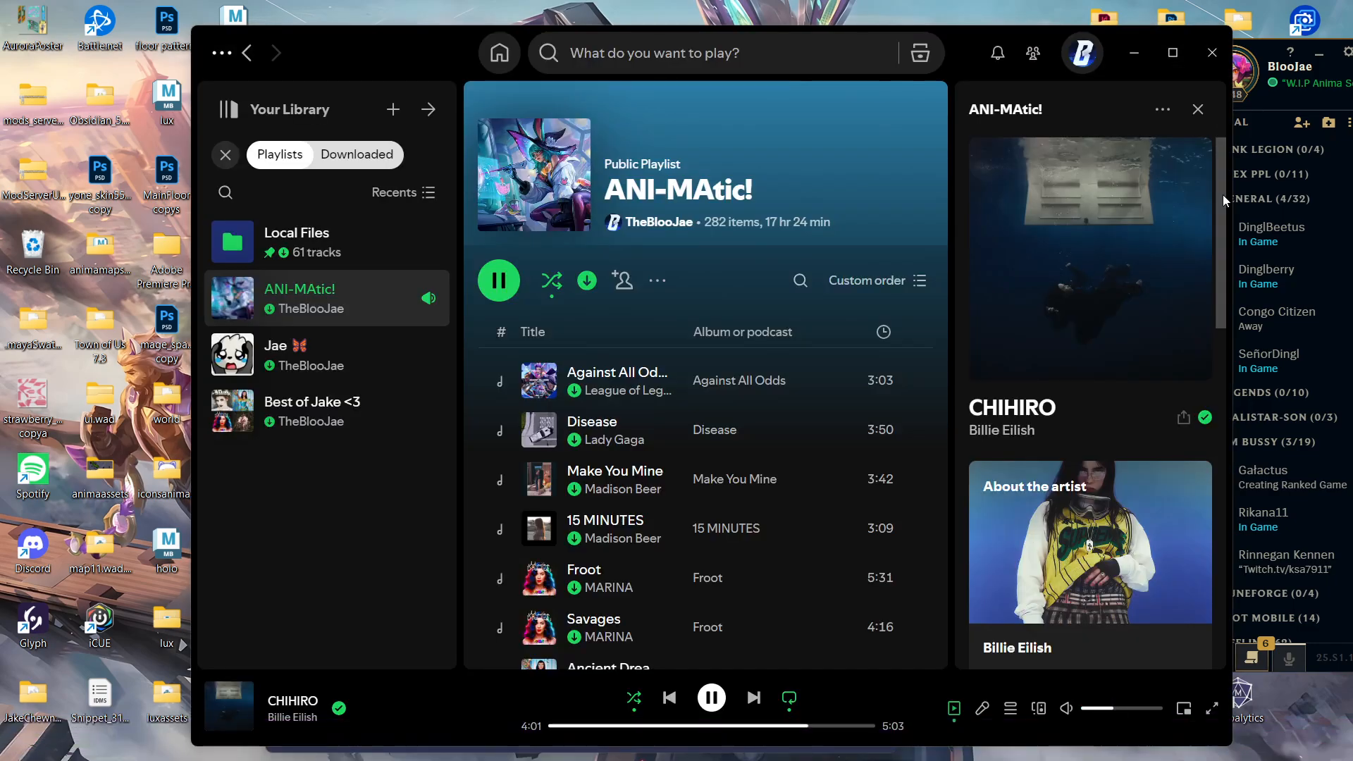
{"action": "left_click", "coordinate": [1134, 54]}
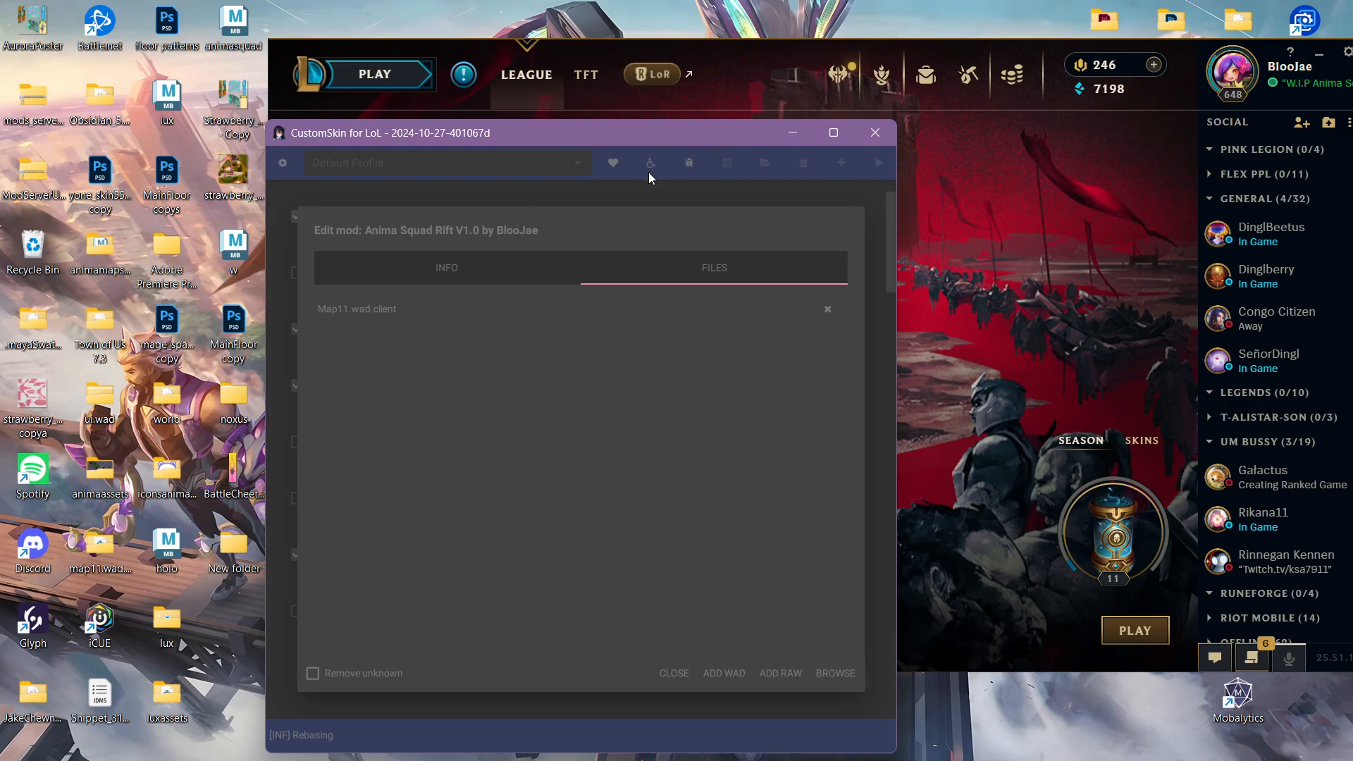
Switch to Streamlabs Desktop and raise the Desktop Audio volume to about -8 dB.
{"action": "mouse_move", "coordinate": [1098, 758]}
{"action": "left_click", "coordinate": [950, 740]}
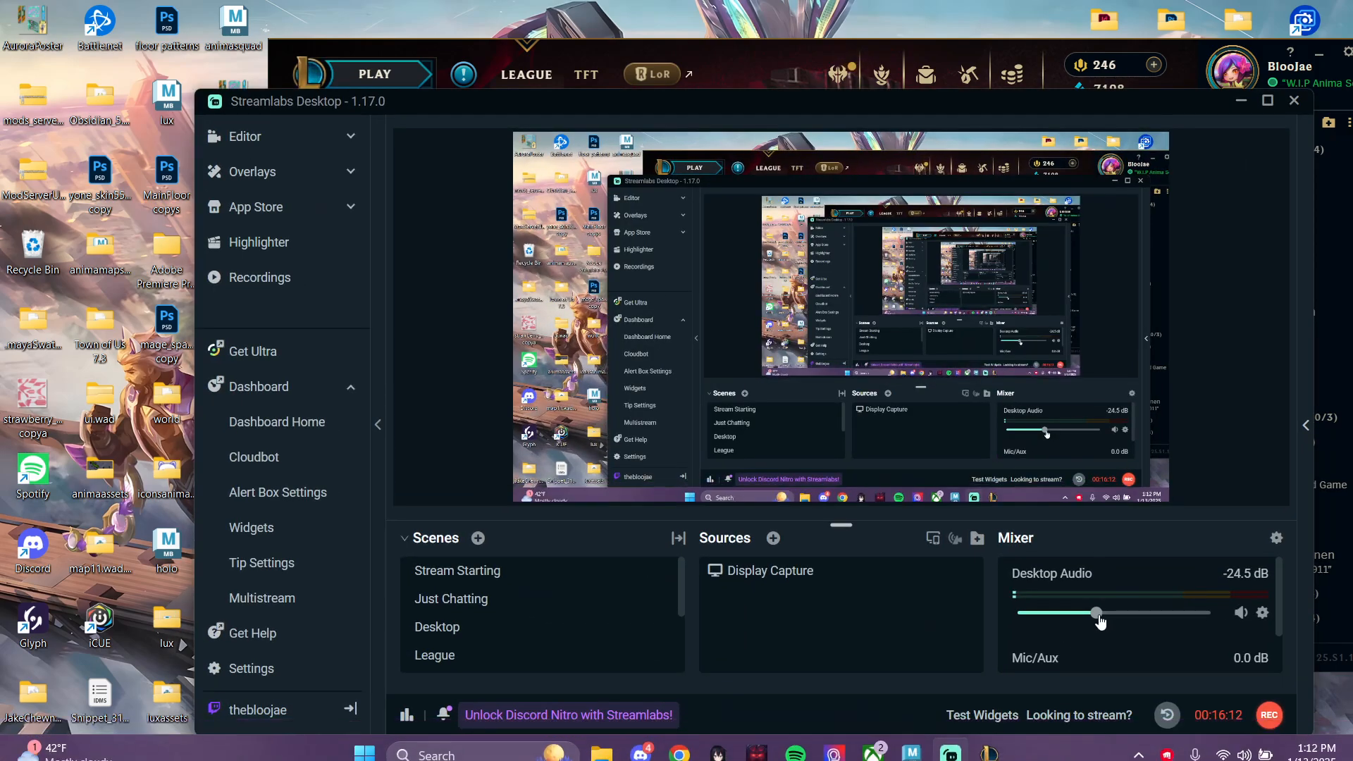
{"action": "left_click_drag", "start_coordinate": [1126, 620], "coordinate": [1172, 615]}
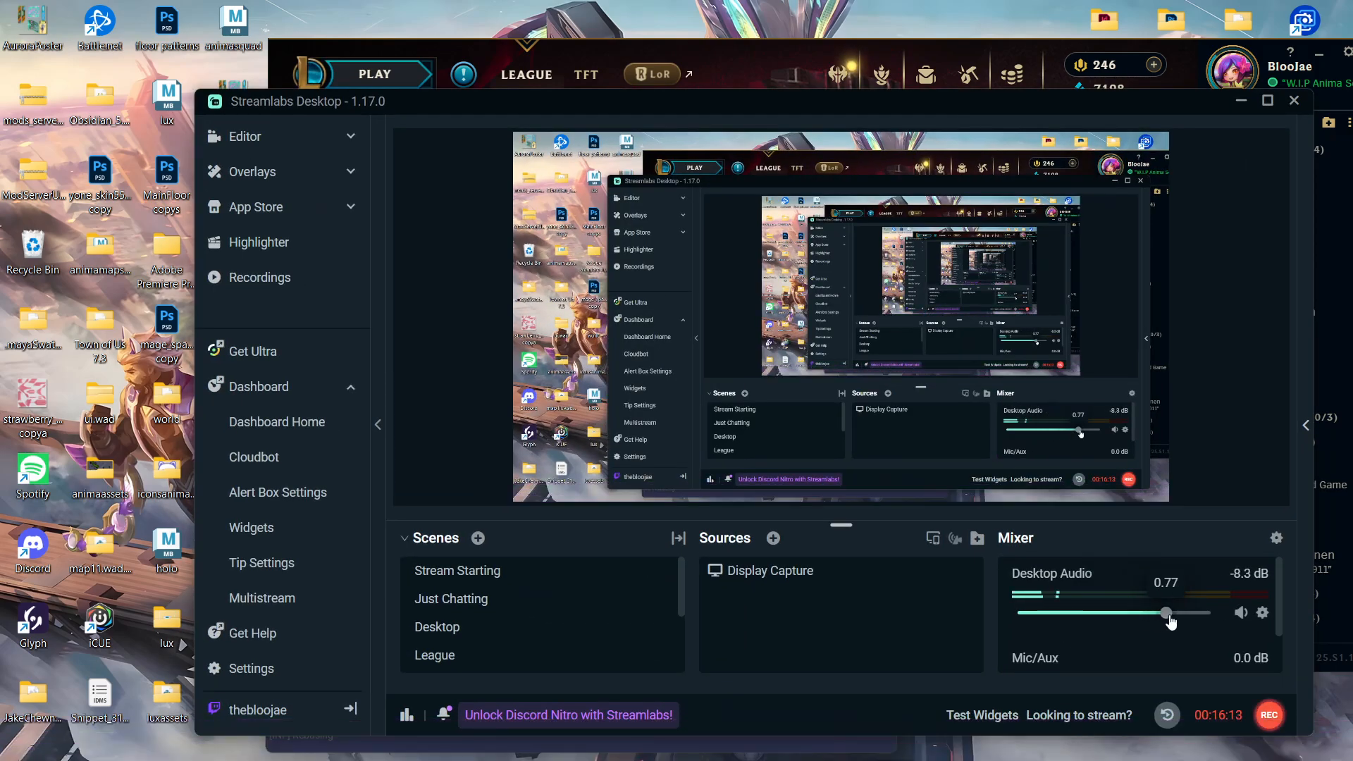
{"action": "left_click", "coordinate": [1241, 100]}
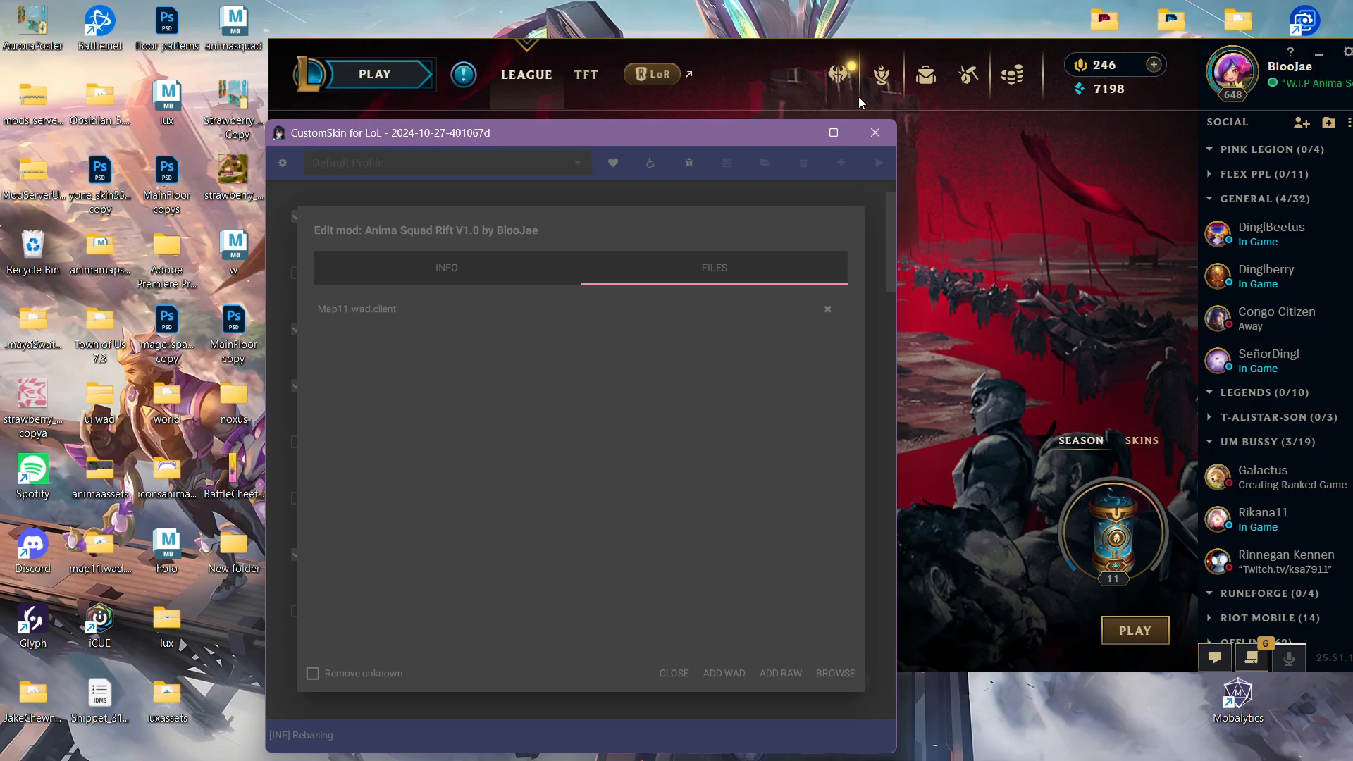
Launch the cslol-manager application again from the cslol-manager folder on the Desktop.
{"action": "left_click_drag", "start_coordinate": [763, 59], "coordinate": [747, 62]}
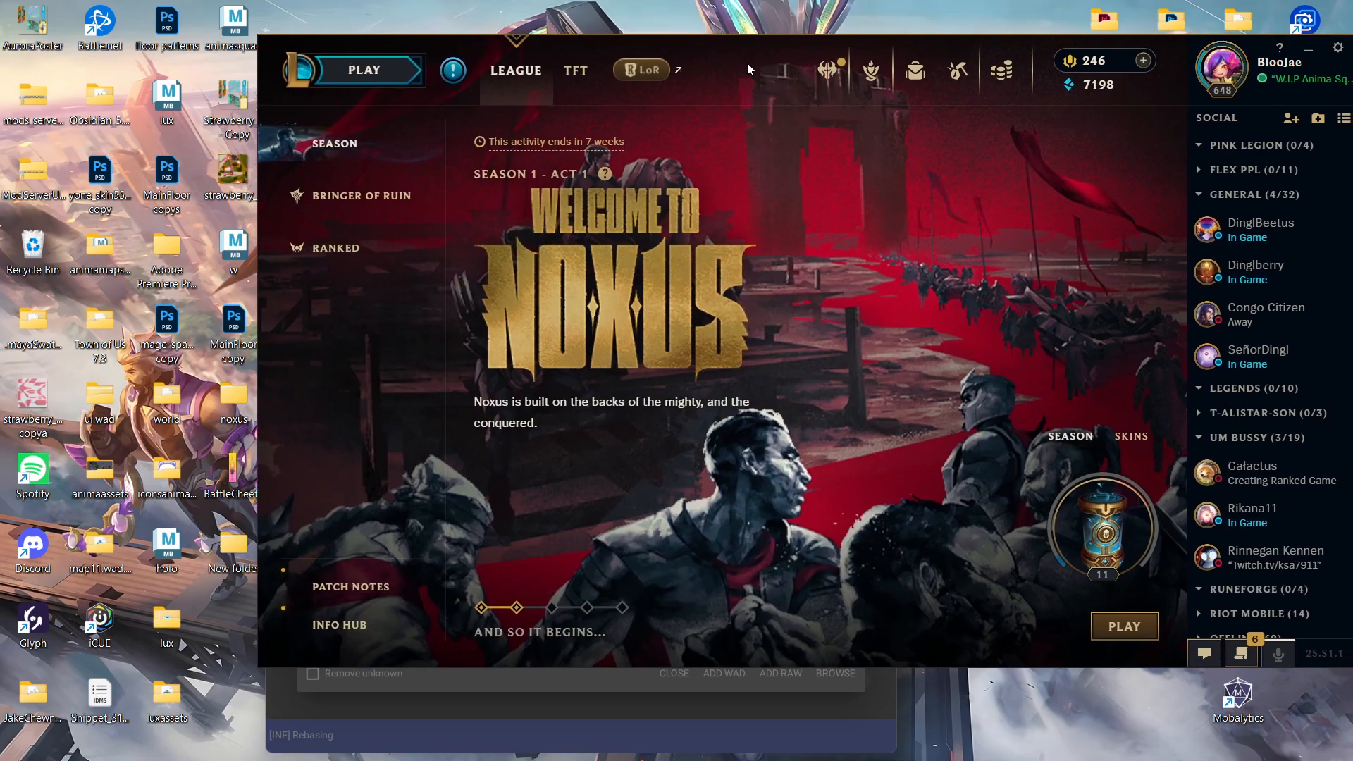
{"action": "left_click", "coordinate": [632, 721]}
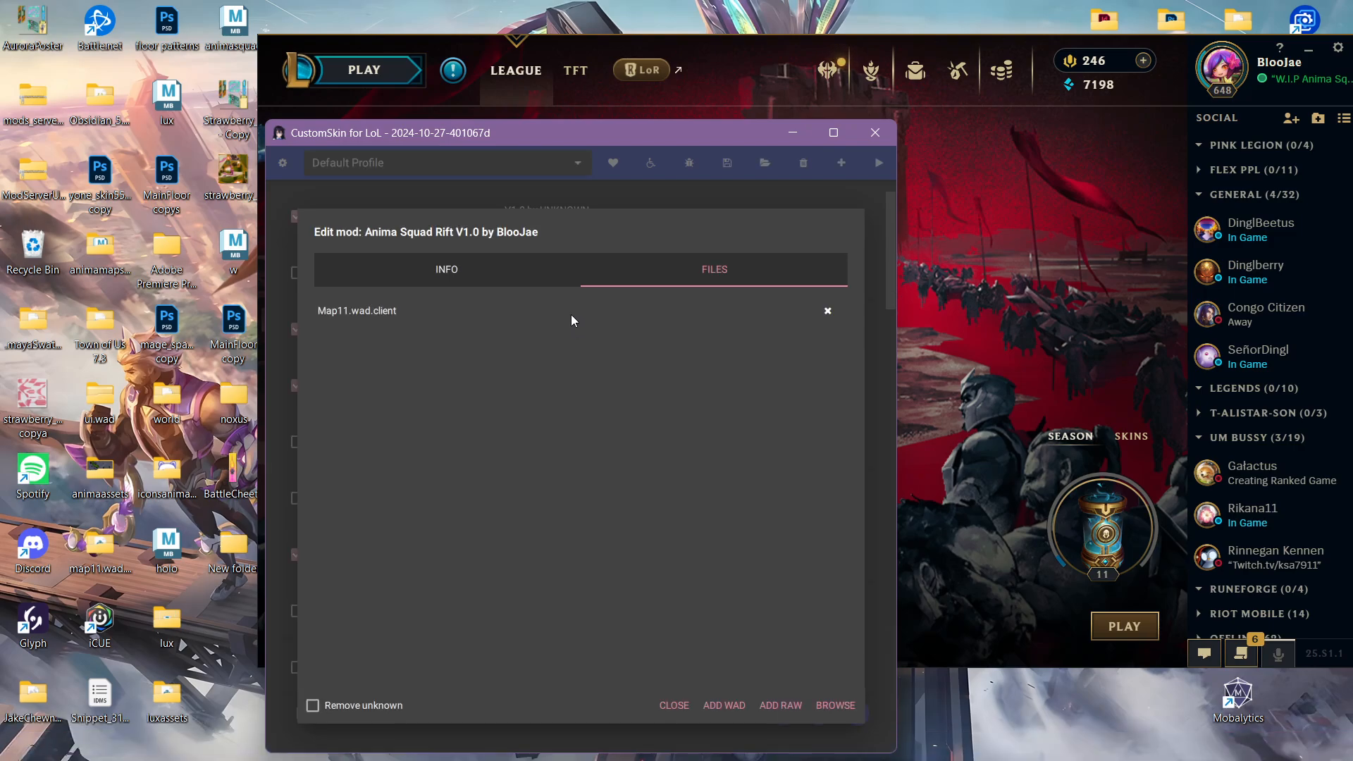
{"action": "left_click", "coordinate": [792, 132]}
{"action": "left_click", "coordinate": [601, 746]}
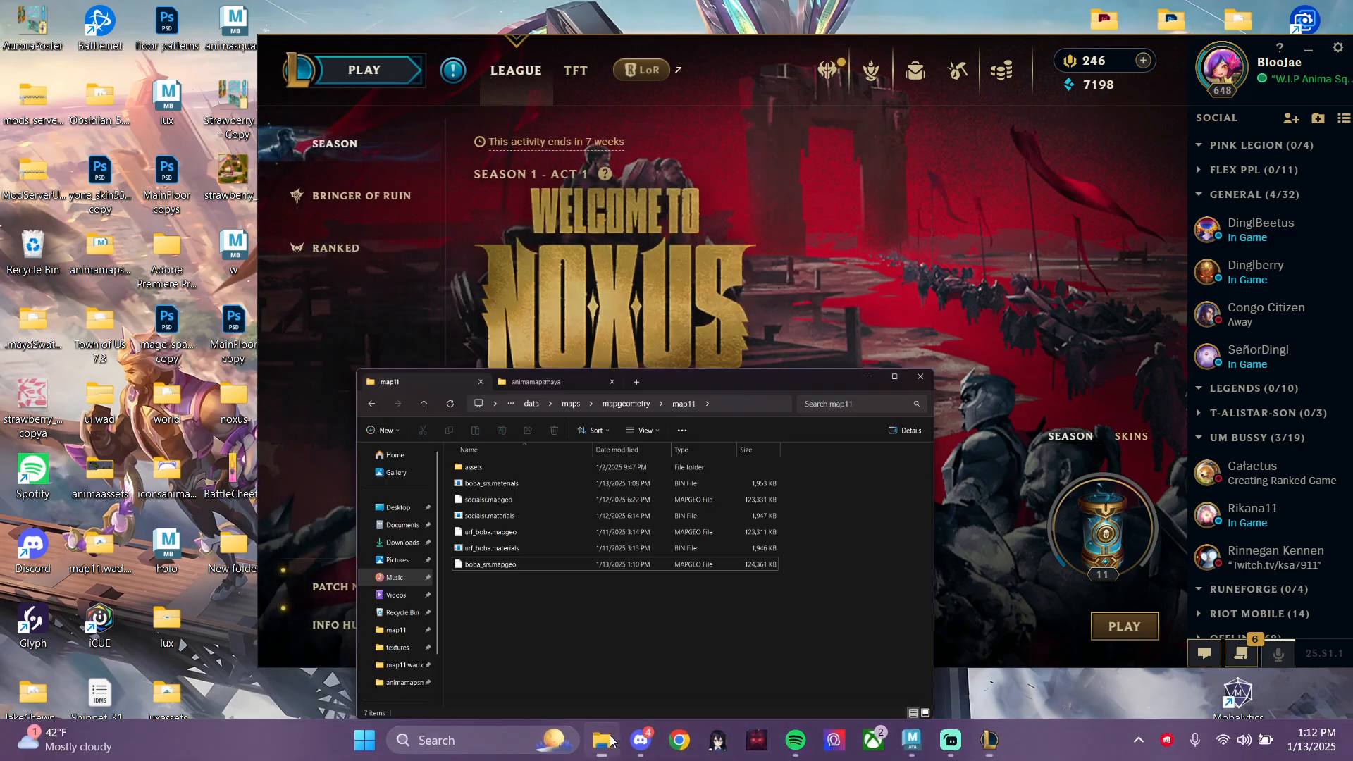
{"action": "left_click", "coordinate": [285, 381]}
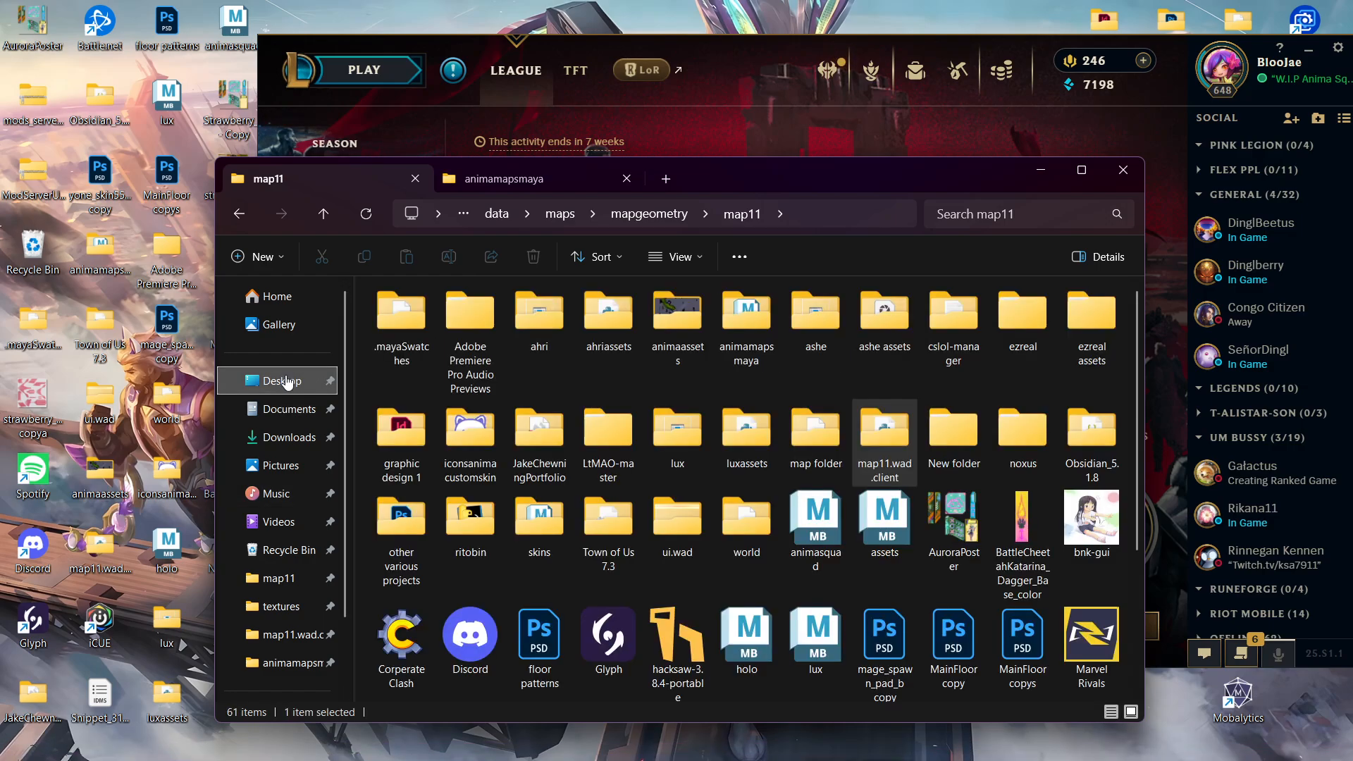
{"action": "double_click", "coordinate": [953, 313]}
{"action": "left_click", "coordinate": [426, 421]}
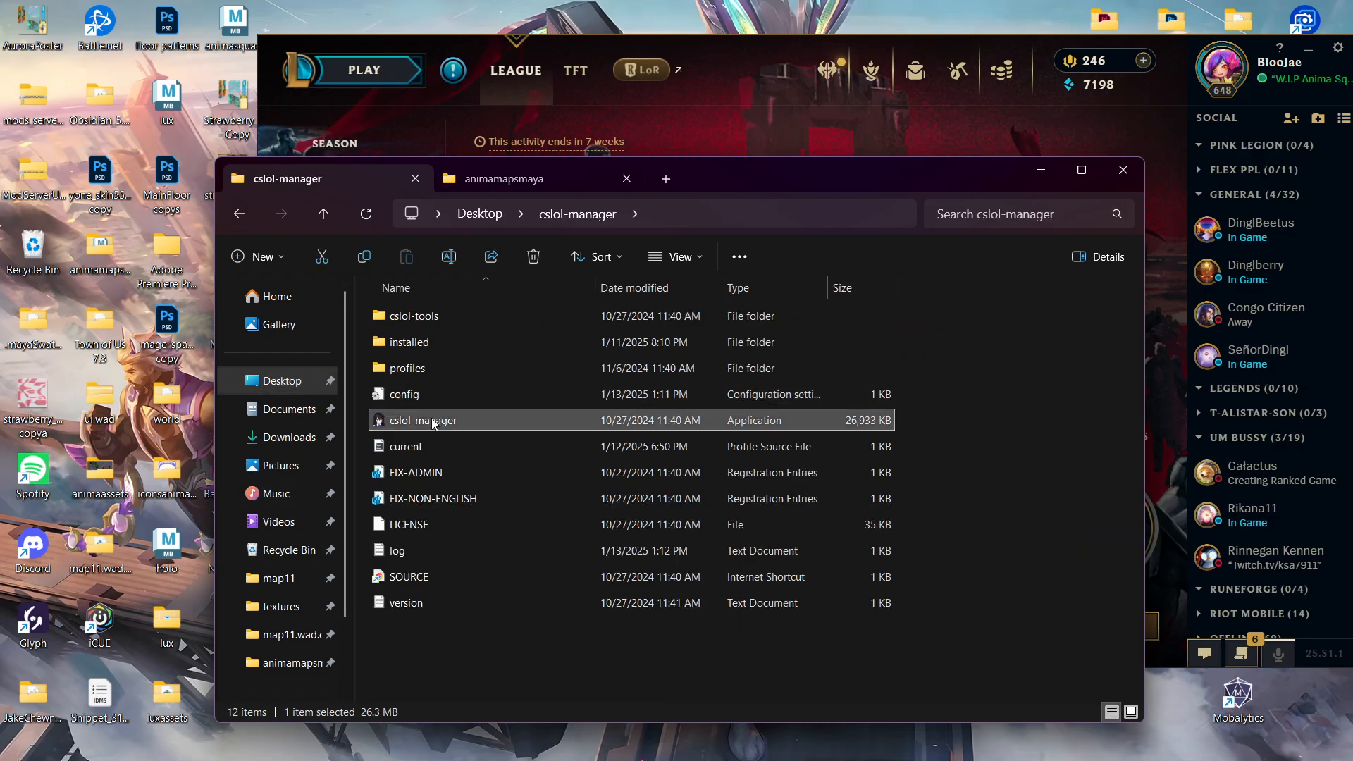
{"action": "right_click", "coordinate": [427, 421]}
{"action": "left_click", "coordinate": [512, 195]}
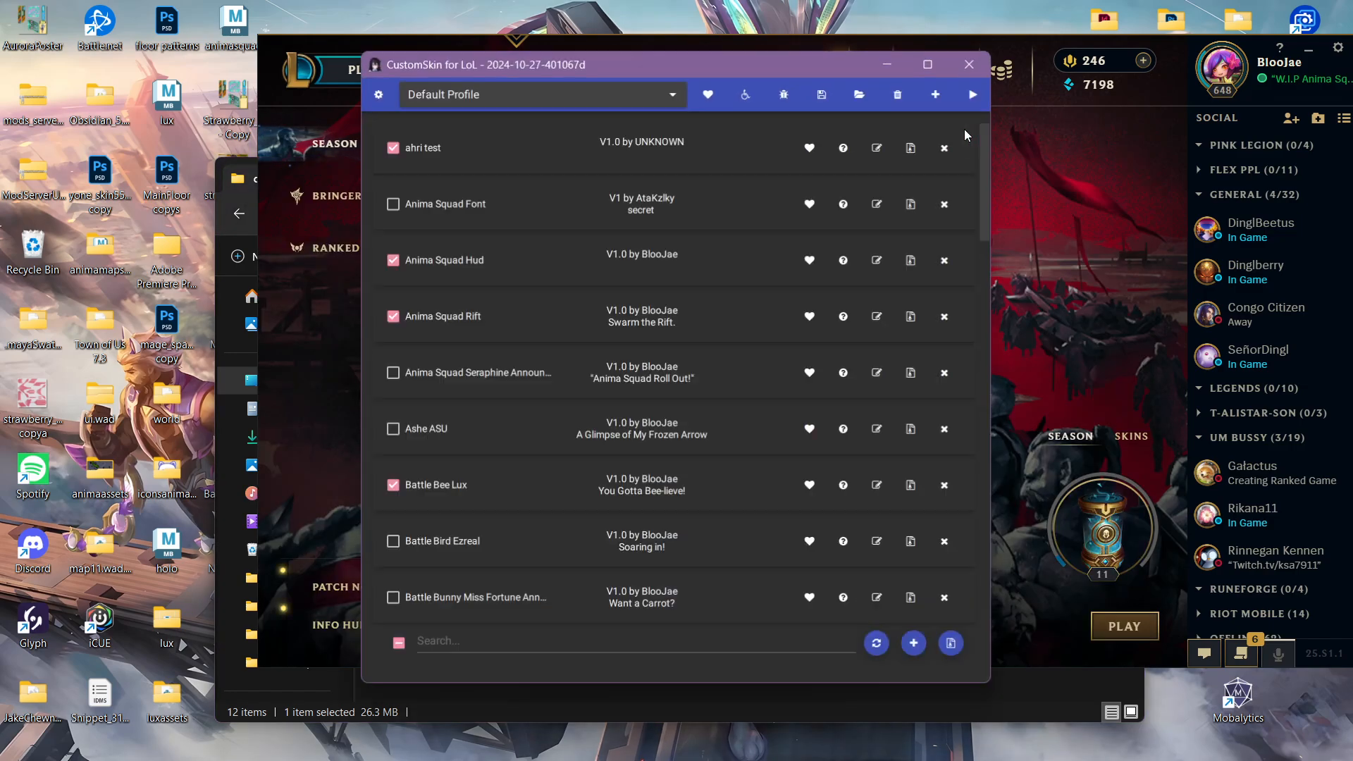
Run the enabled mods of the Default Profile in CustomSkin for LoL.
{"action": "left_click", "coordinate": [973, 95]}
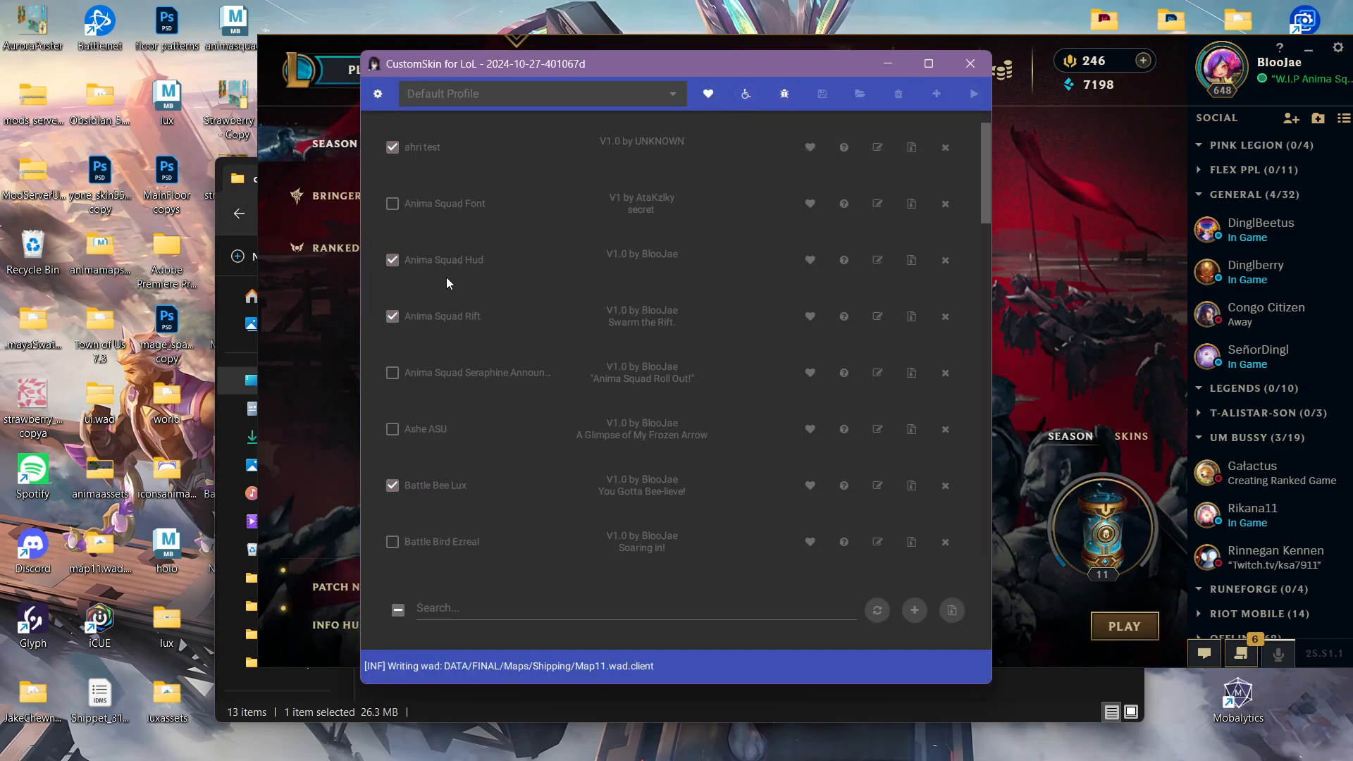
{"action": "scroll", "coordinate": [507, 380], "scroll_direction": "down", "scroll_amount": 5}
{"action": "scroll", "coordinate": [508, 379], "scroll_direction": "up", "scroll_amount": 5}
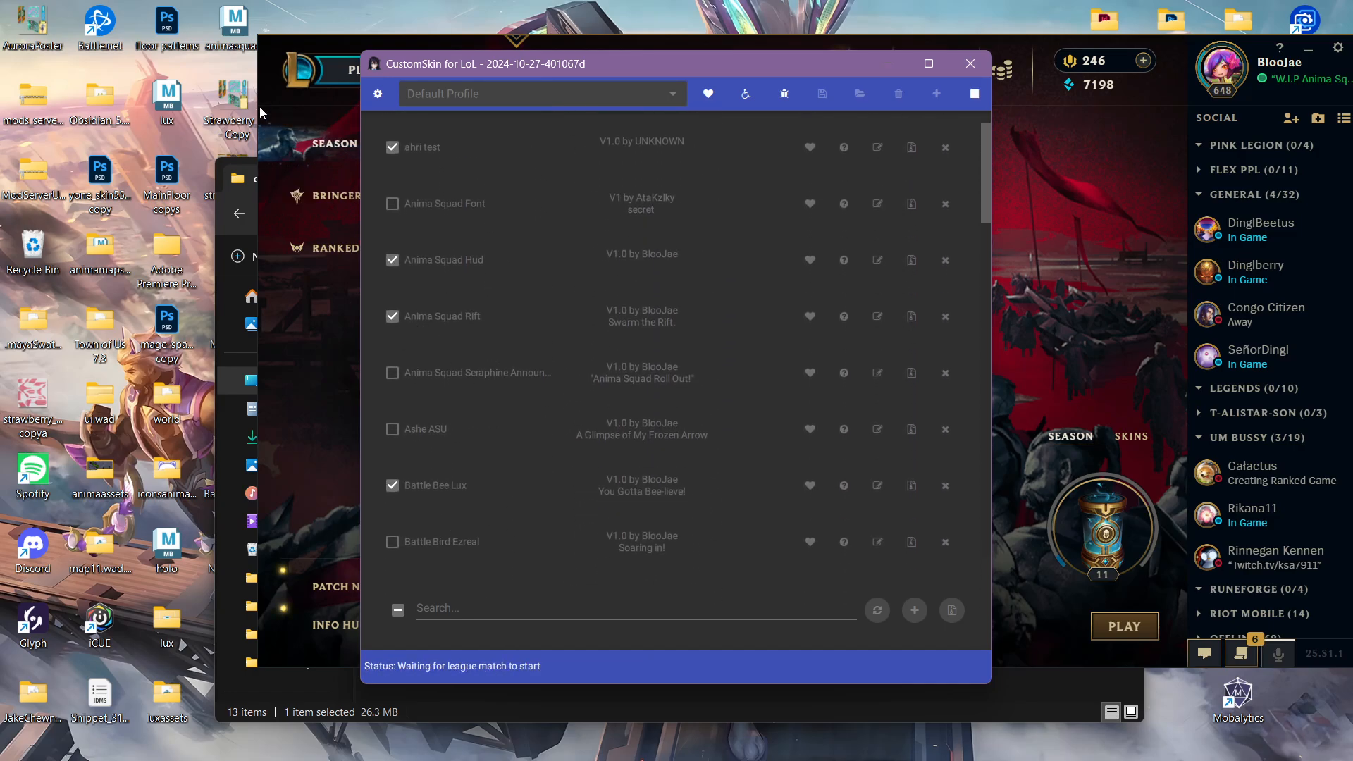
Switch to the League of Legends client, then create and start a practice game on Summoner's Rift from the training modes.
{"action": "left_click", "coordinate": [347, 72]}
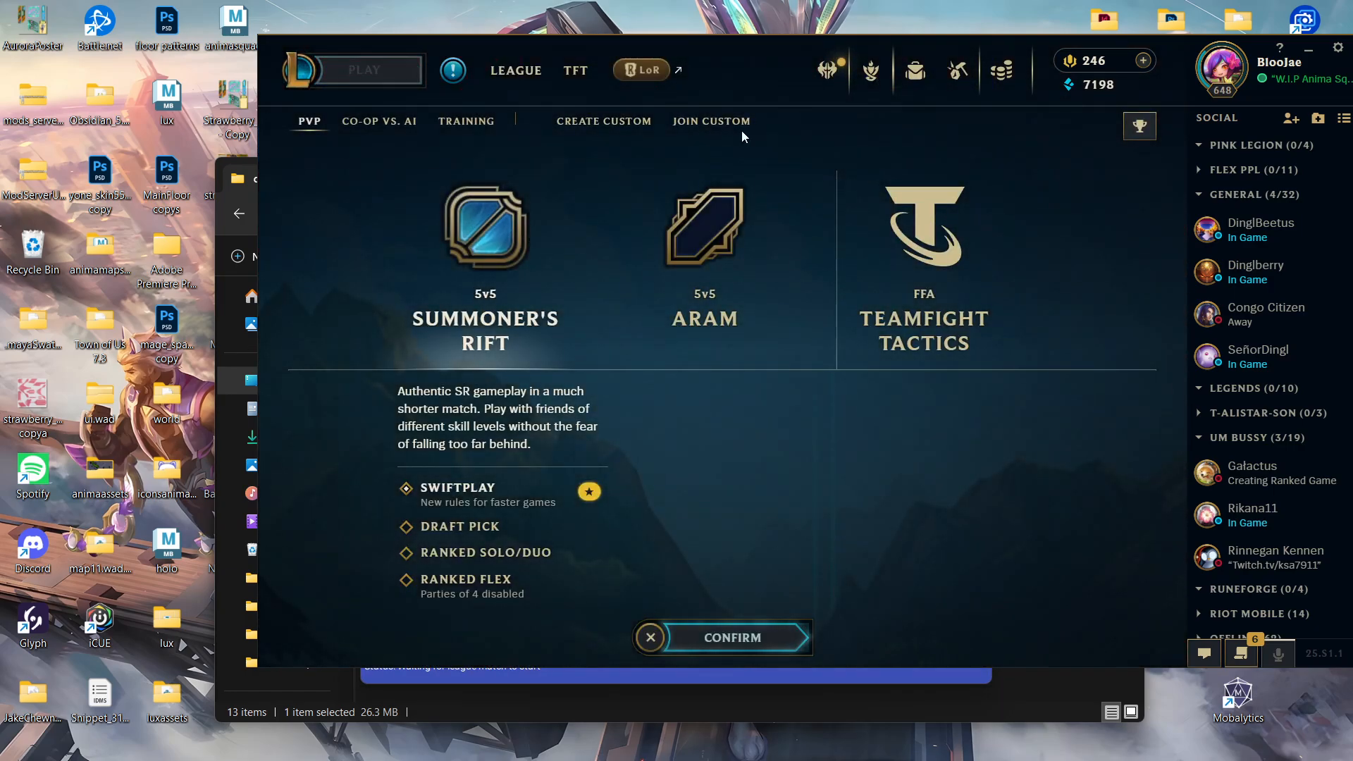
{"action": "left_click", "coordinate": [446, 124]}
{"action": "left_click", "coordinate": [845, 269]}
{"action": "left_click", "coordinate": [775, 637]}
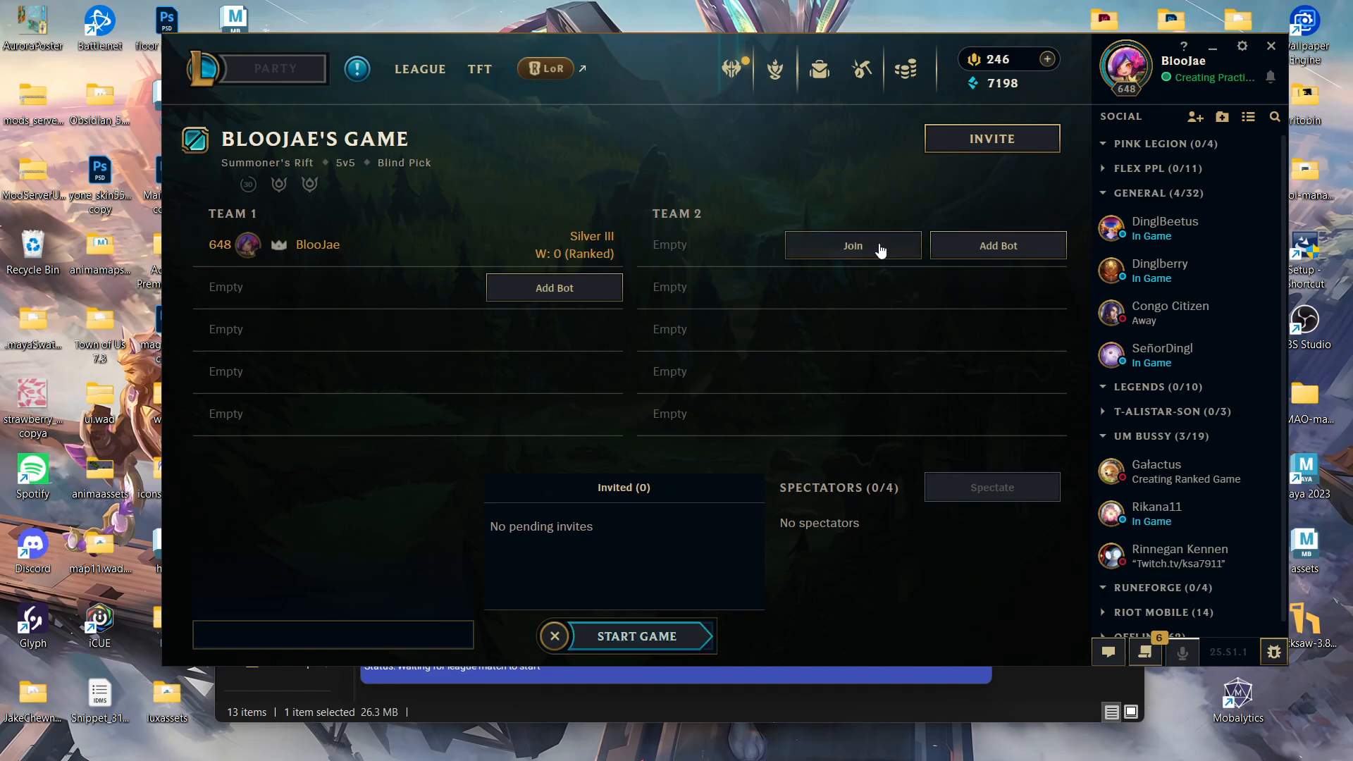
{"action": "left_click", "coordinate": [671, 634]}
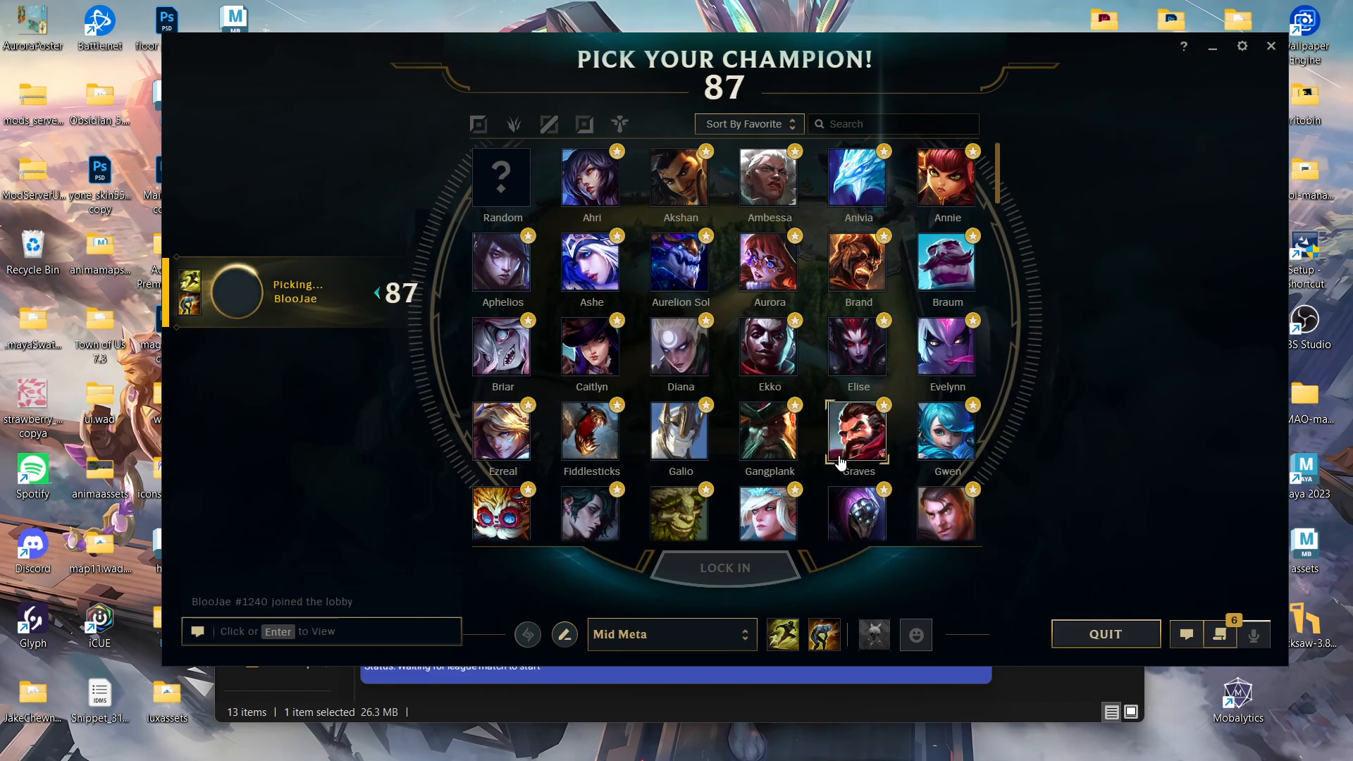
Search for riven in champion select and lock in Riven.
{"action": "left_click", "coordinate": [866, 126]}
{"action": "type", "text": "riven"}
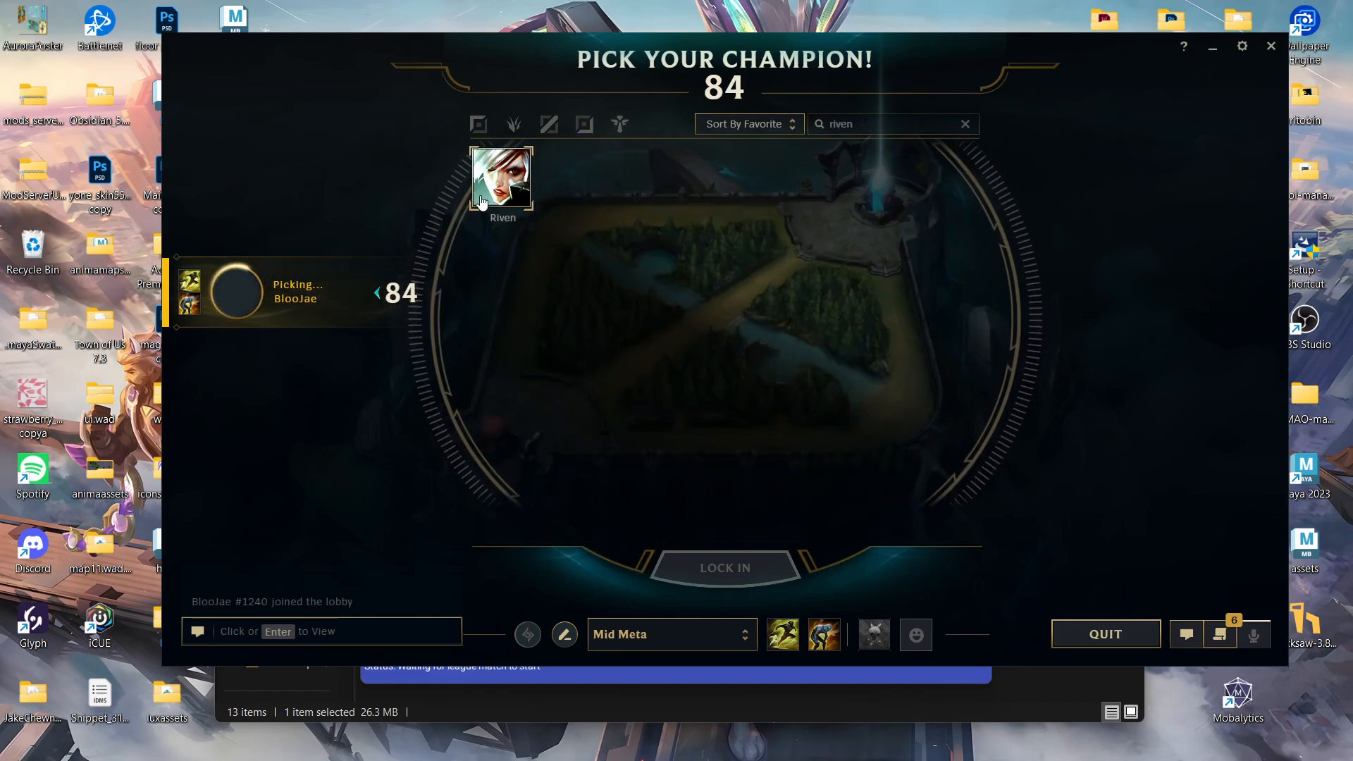
{"action": "left_click", "coordinate": [502, 177]}
{"action": "left_click", "coordinate": [765, 578]}
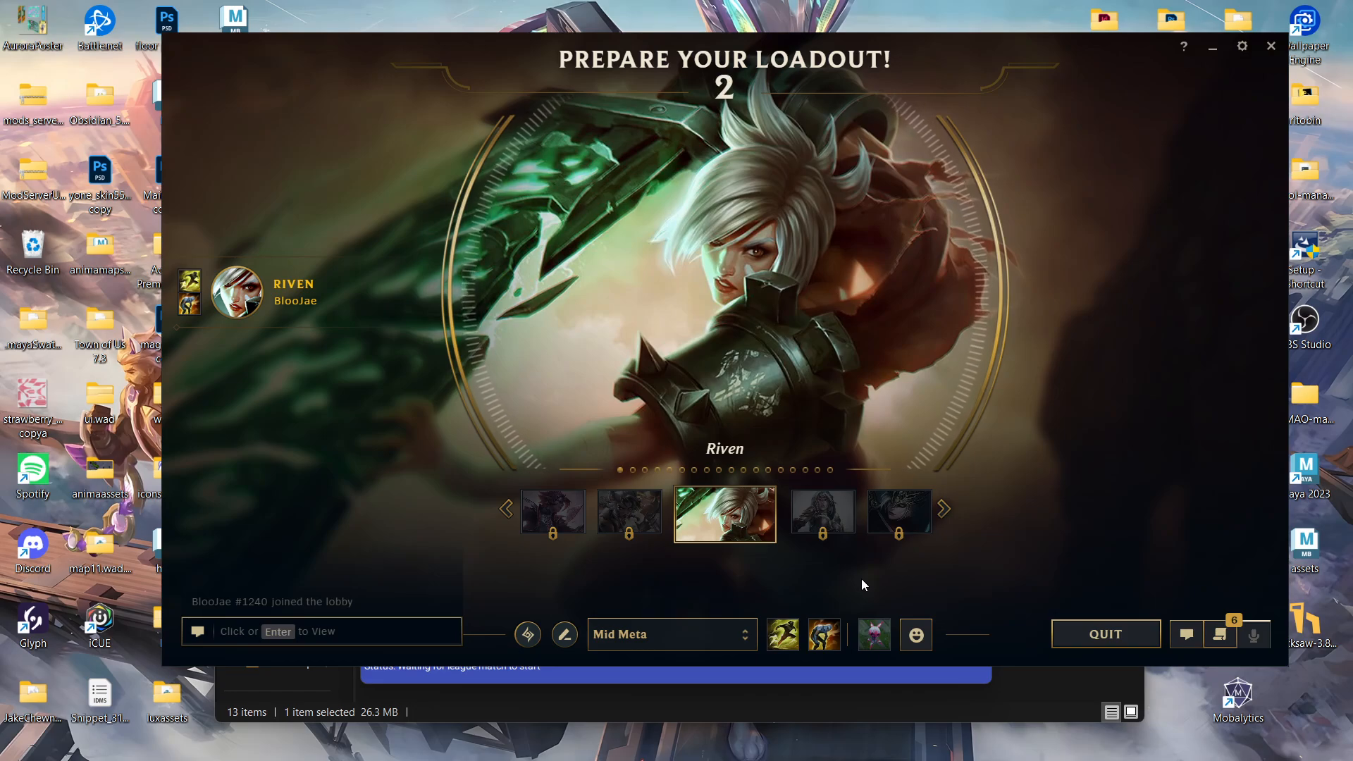
{"action": "mouse_move", "coordinate": [919, 753]}
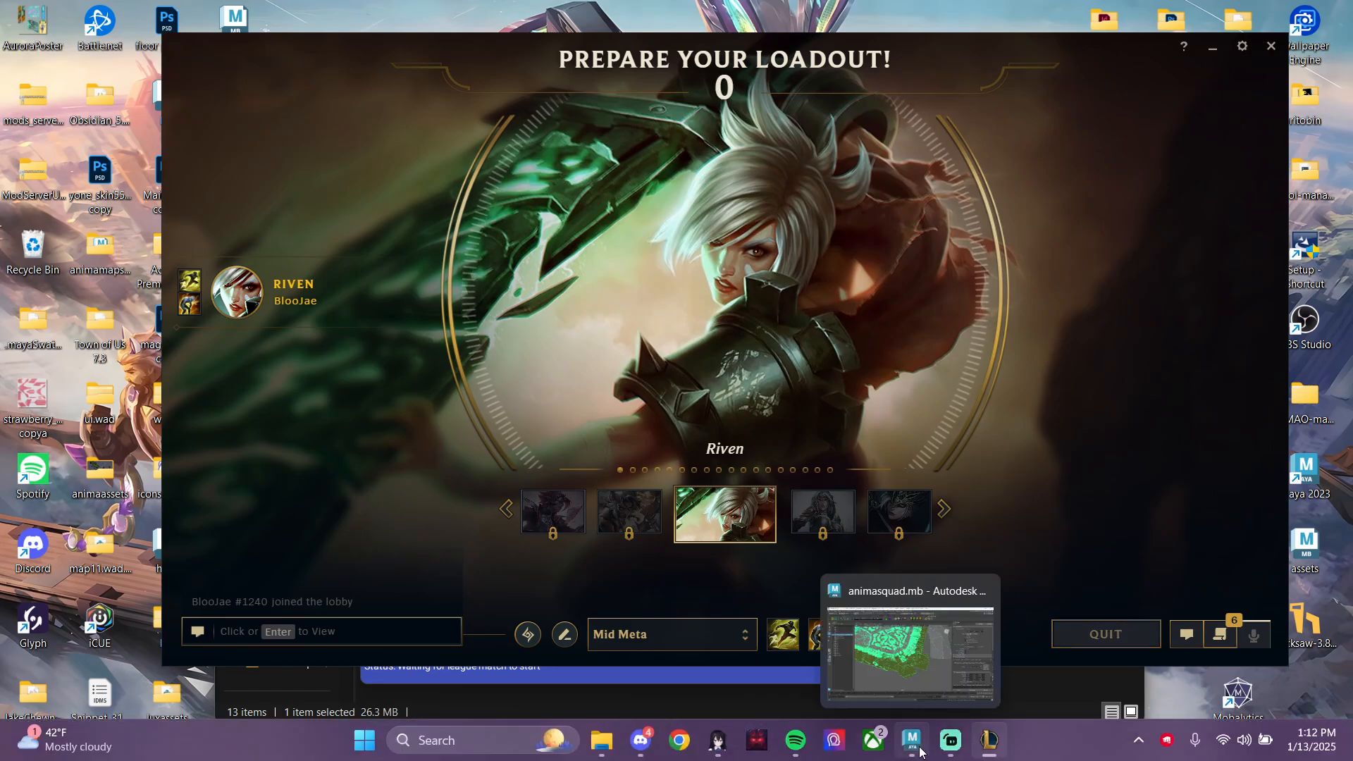
Switch to Spotify, play Against All Odds from the ANI-MAtic! playlist, and minimize the player.
{"action": "left_click", "coordinate": [795, 740]}
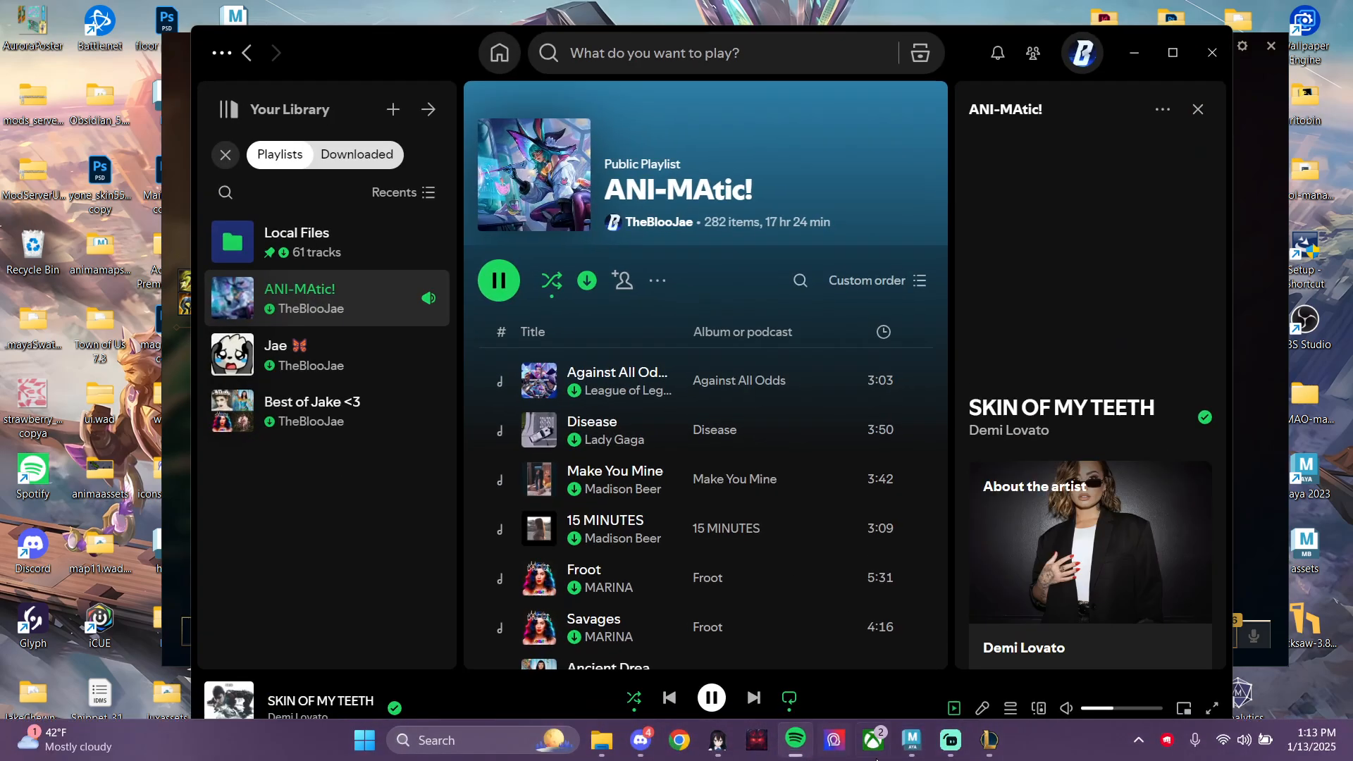
{"action": "left_click", "coordinate": [505, 382]}
{"action": "left_click", "coordinate": [1133, 54]}
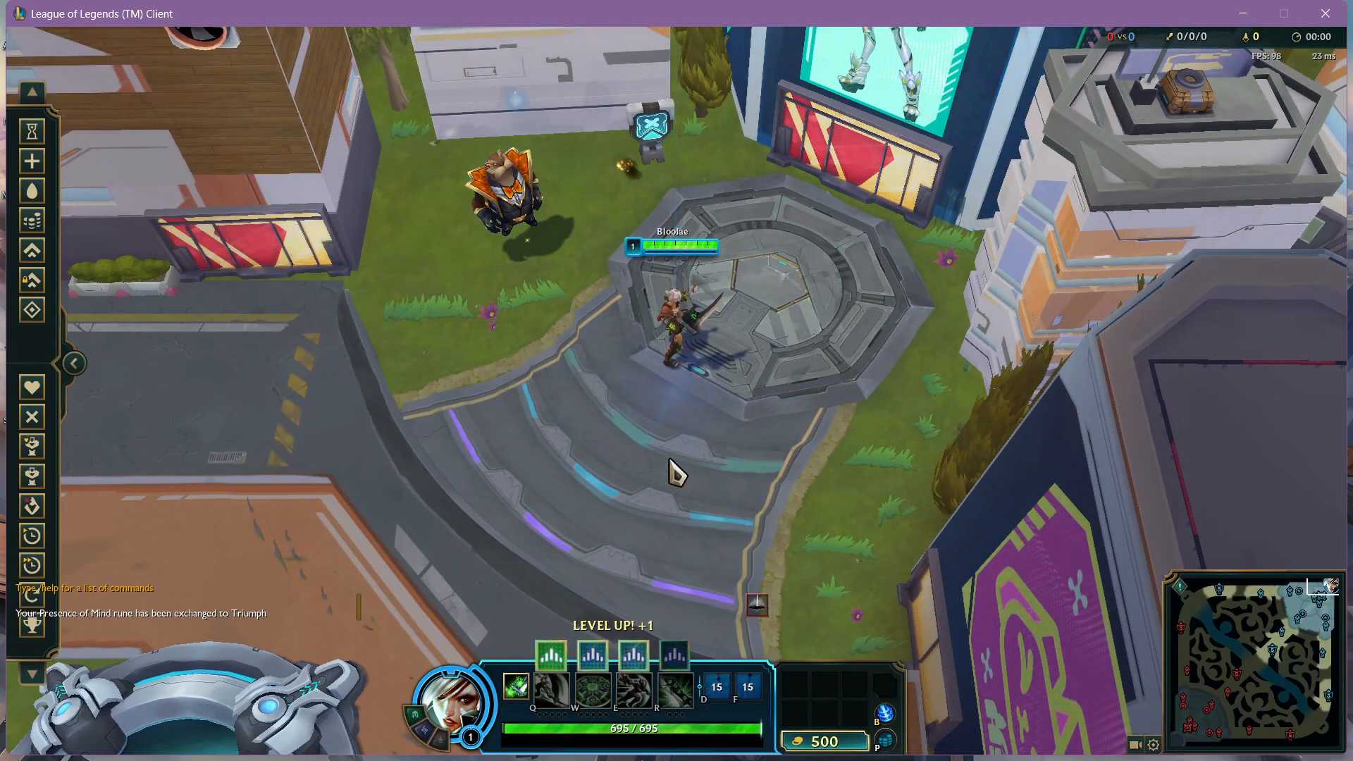
Run Riven out of the base and bring her to the bottom-lane corner beside the rooftop-pool building to inspect it.
{"action": "right_click", "coordinate": [655, 525]}
{"action": "right_click", "coordinate": [678, 582]}
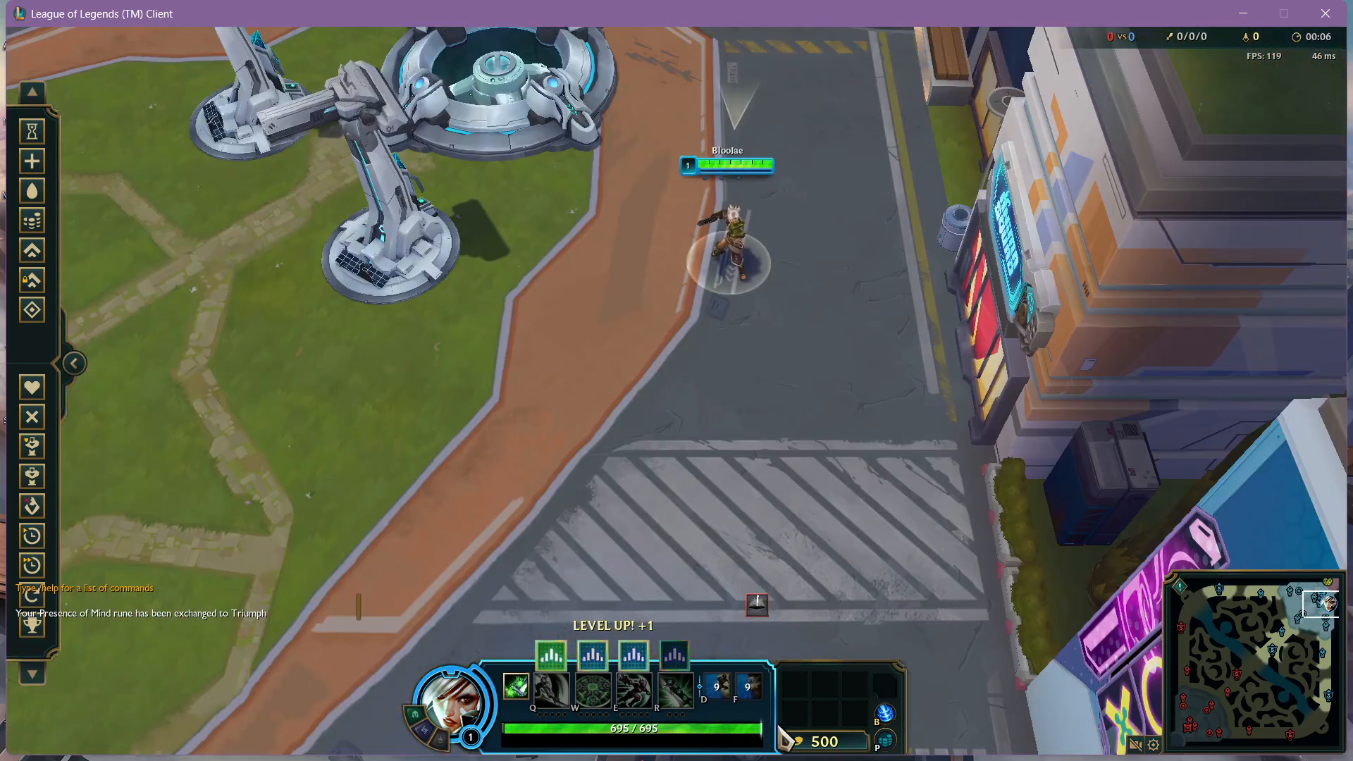
{"action": "right_click", "coordinate": [789, 500]}
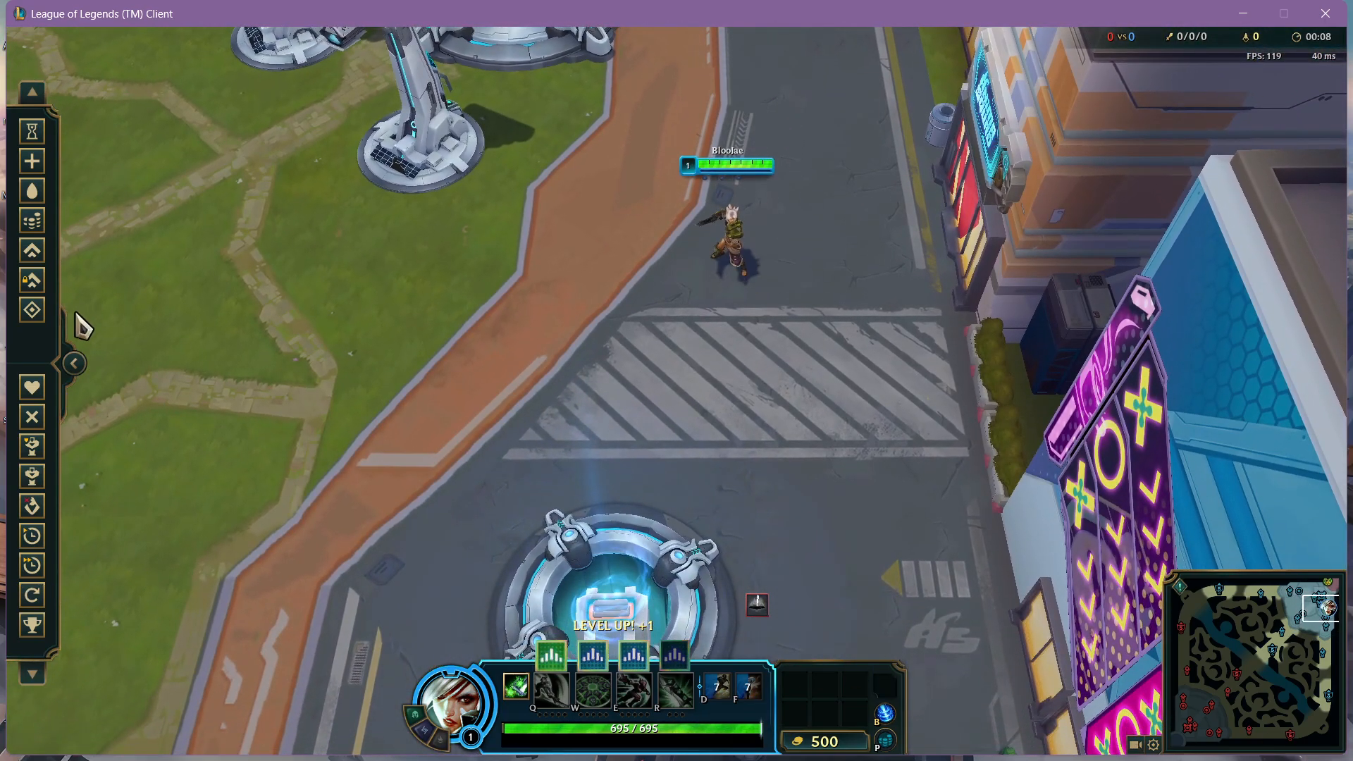
{"action": "key", "text": "f"}
{"action": "left_click", "coordinate": [1323, 731]}
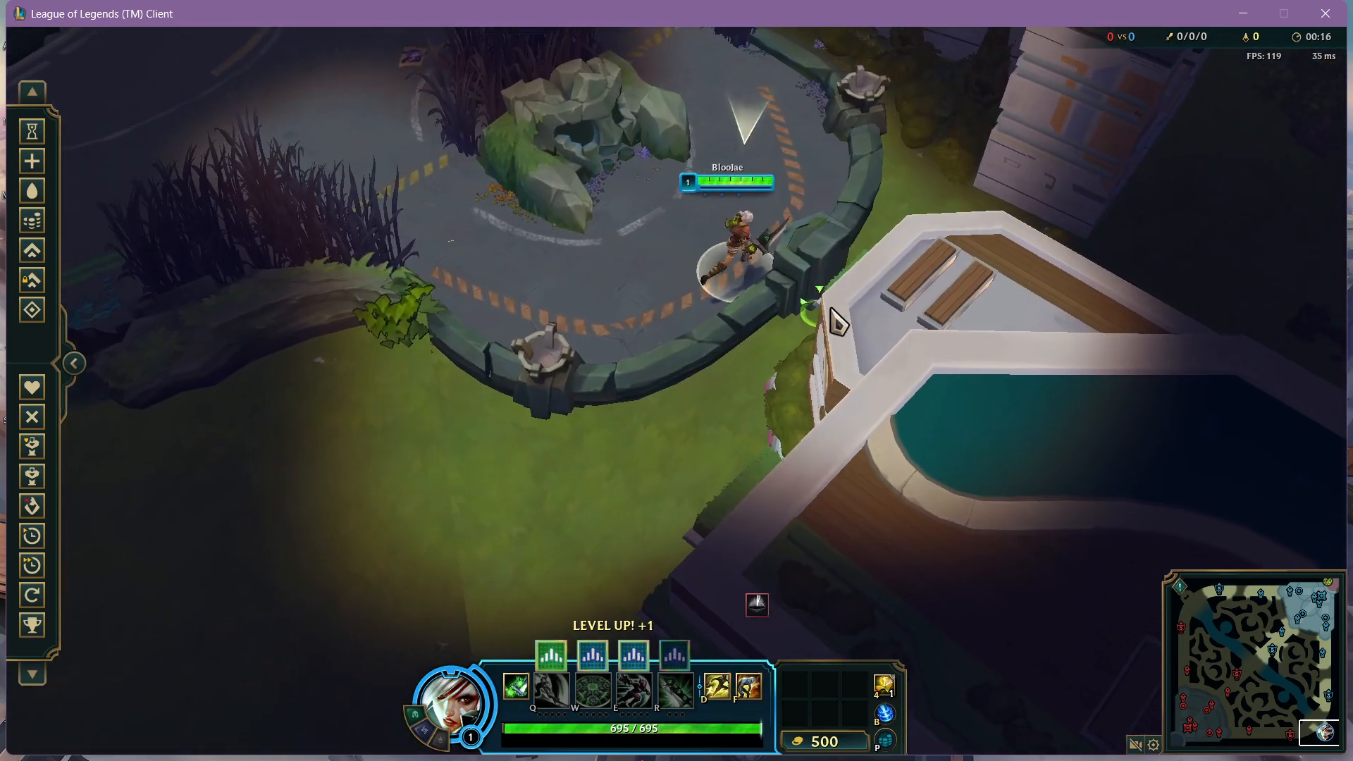
Level up Riven's Broken Wings, cast it near the rooftop-pool building, and toggle the camera lock.
{"action": "right_click", "coordinate": [842, 227]}
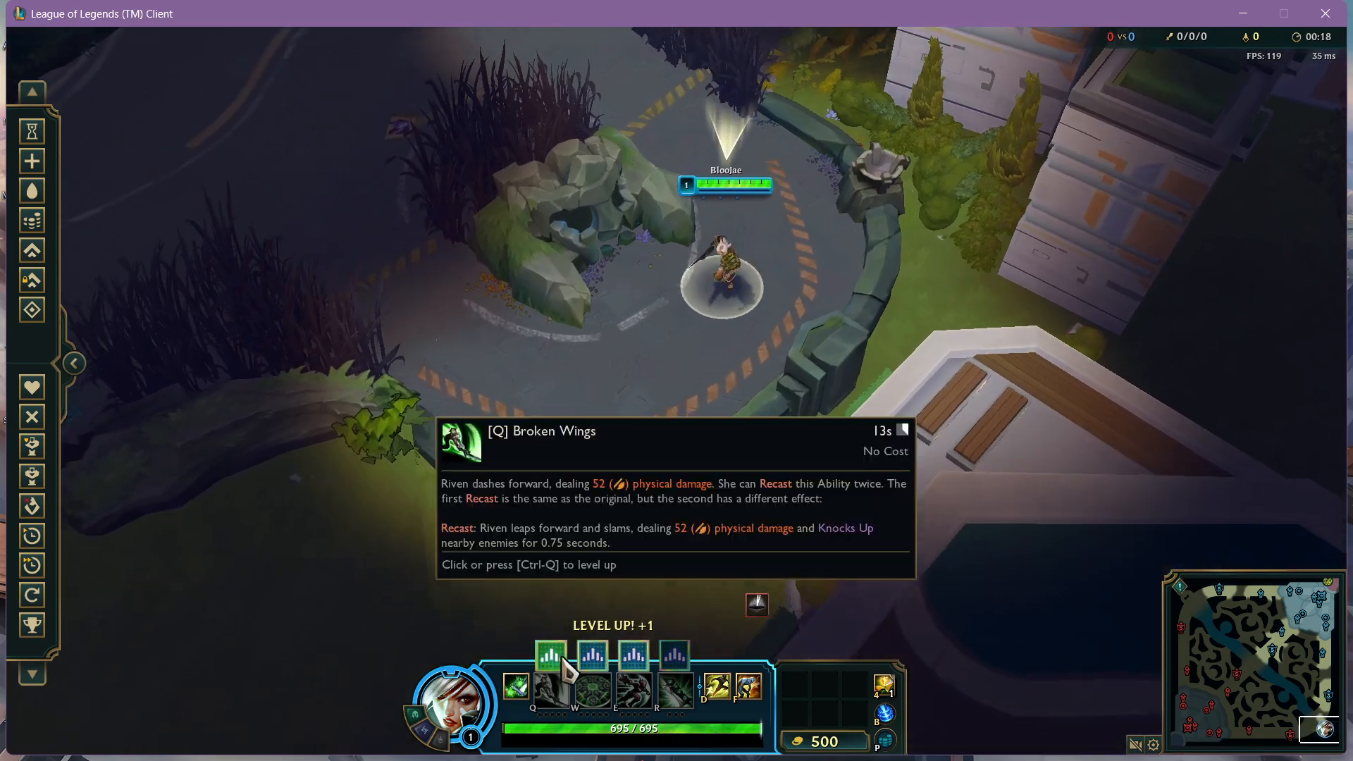
{"action": "left_click", "coordinate": [551, 656]}
{"action": "key", "text": "q"}
{"action": "middle_click_drag", "start_coordinate": [416, 293], "coordinate": [835, 543]}
{"action": "key", "text": "y"}
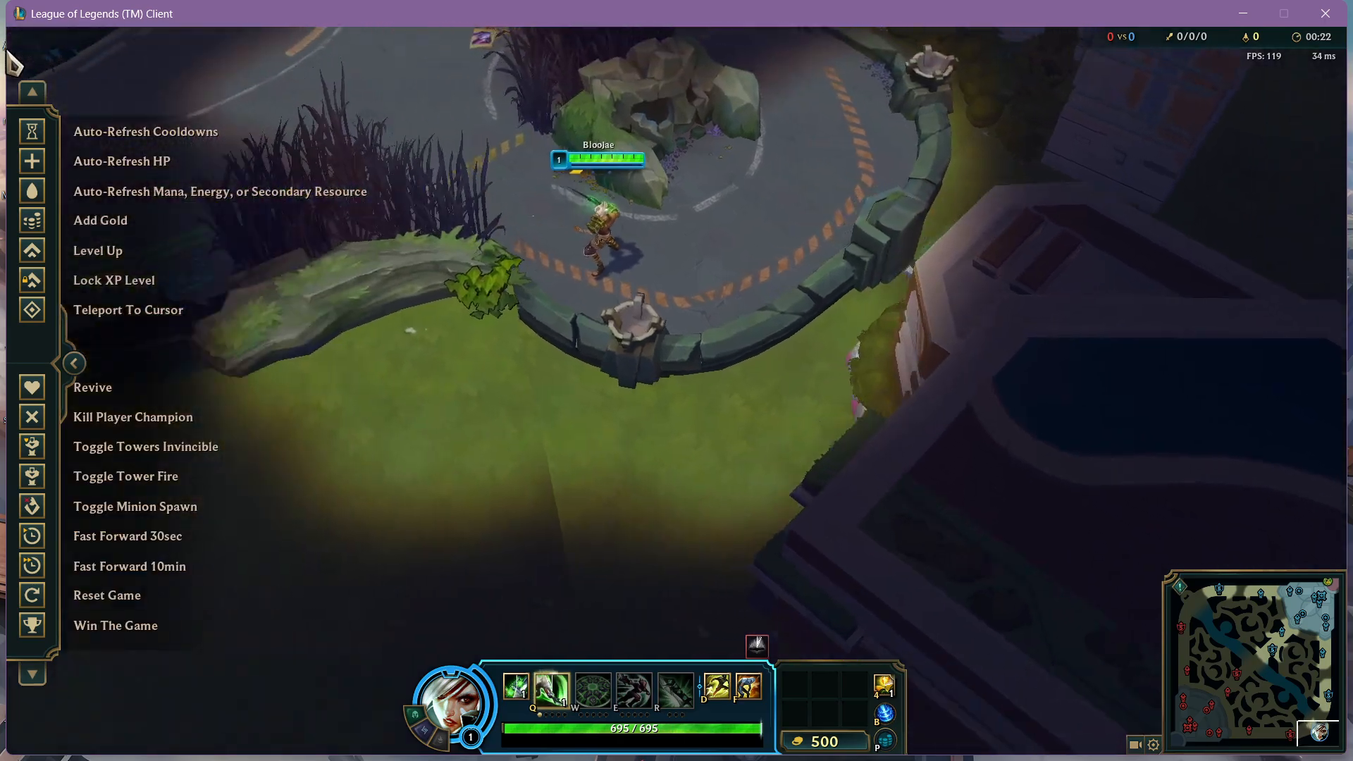
Move Riven from the walled corner past the brush onto the open road of the bottom lane.
{"action": "right_click", "coordinate": [613, 172]}
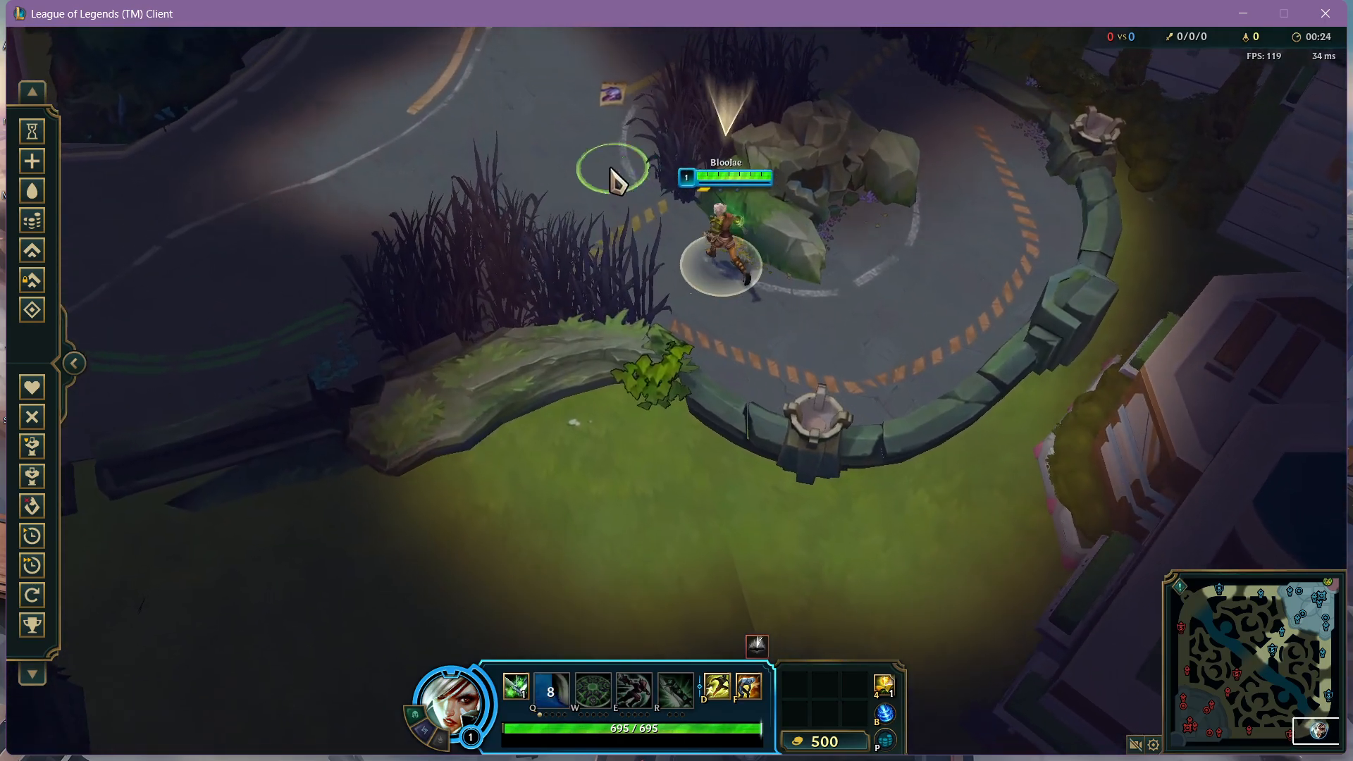
{"action": "right_click", "coordinate": [648, 124]}
{"action": "key", "text": "q"}
{"action": "right_click", "coordinate": [620, 131]}
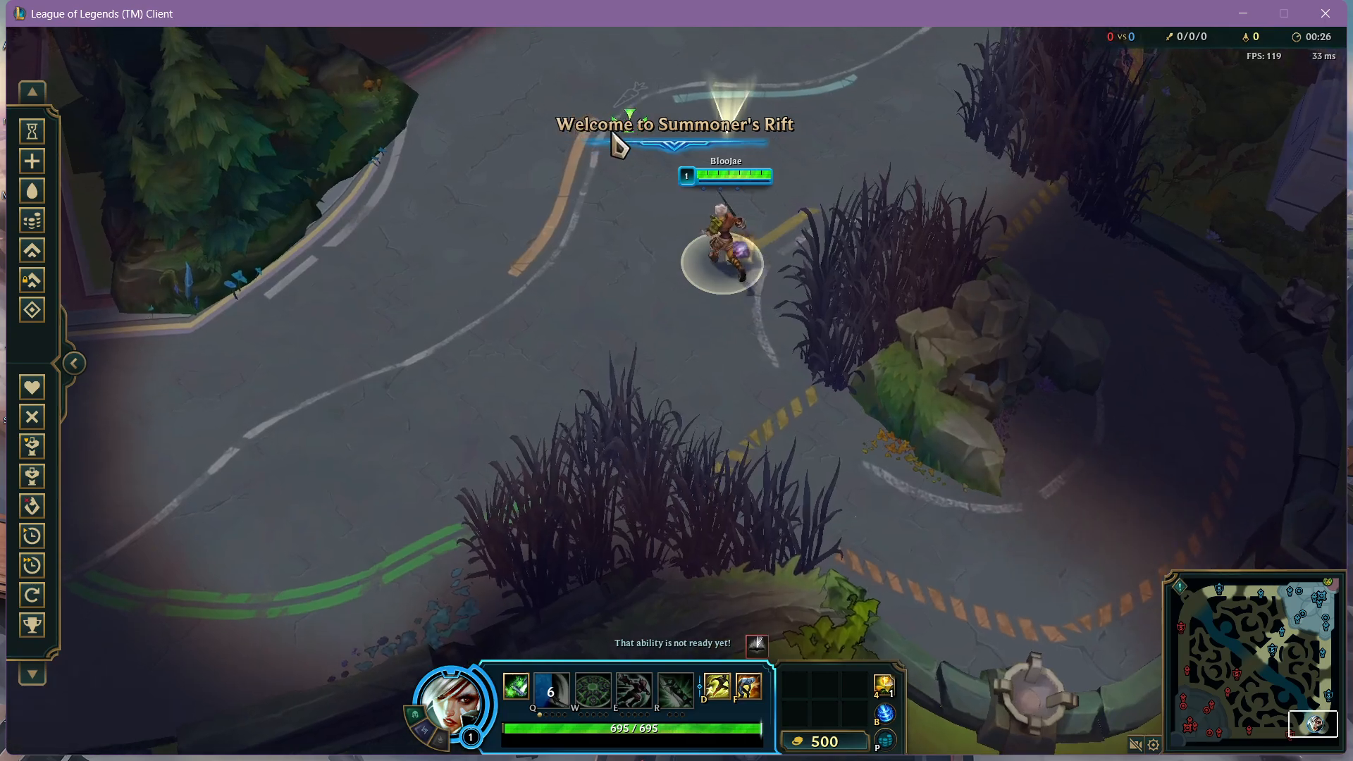
{"action": "key", "text": "alt+Tab"}
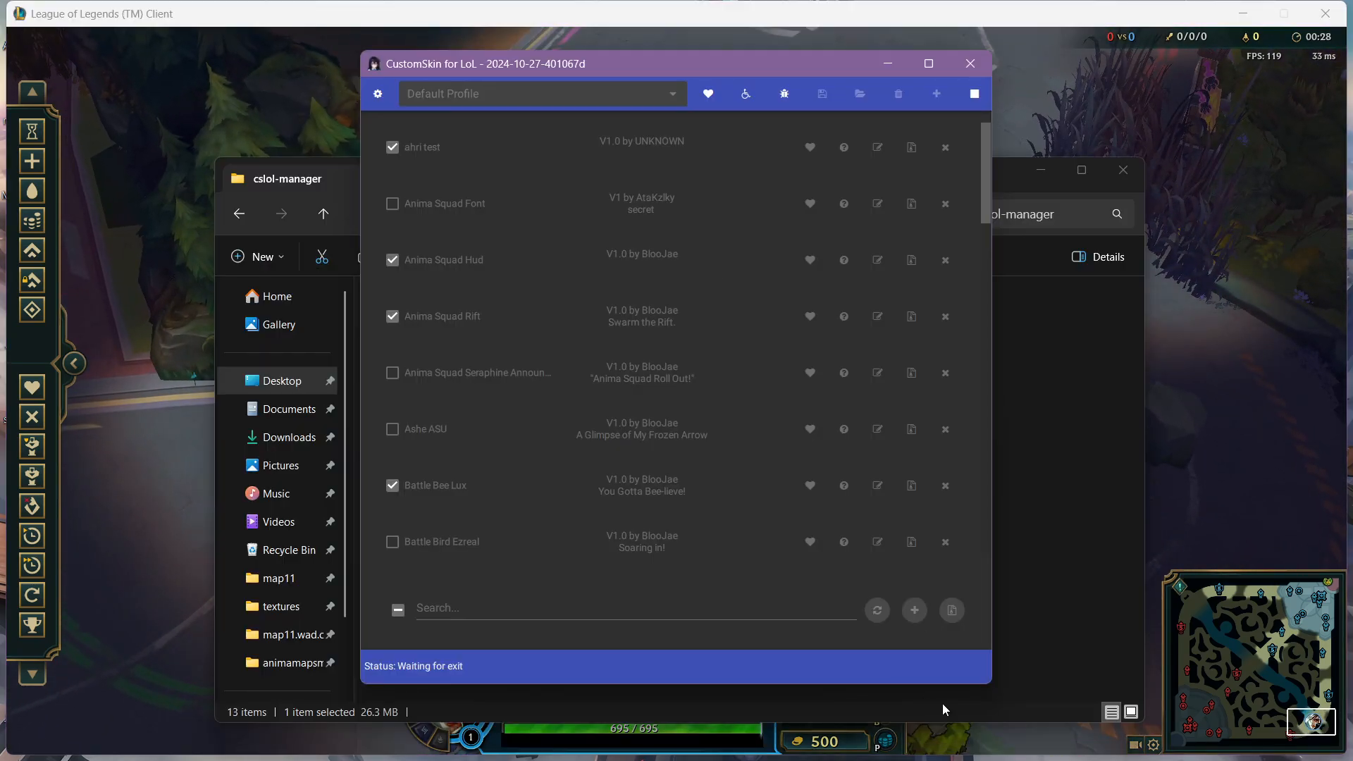
{"action": "key", "text": "alt+Tab"}
{"action": "right_click", "coordinate": [810, 136]}
{"action": "right_click", "coordinate": [757, 115]}
{"action": "right_click", "coordinate": [792, 116]}
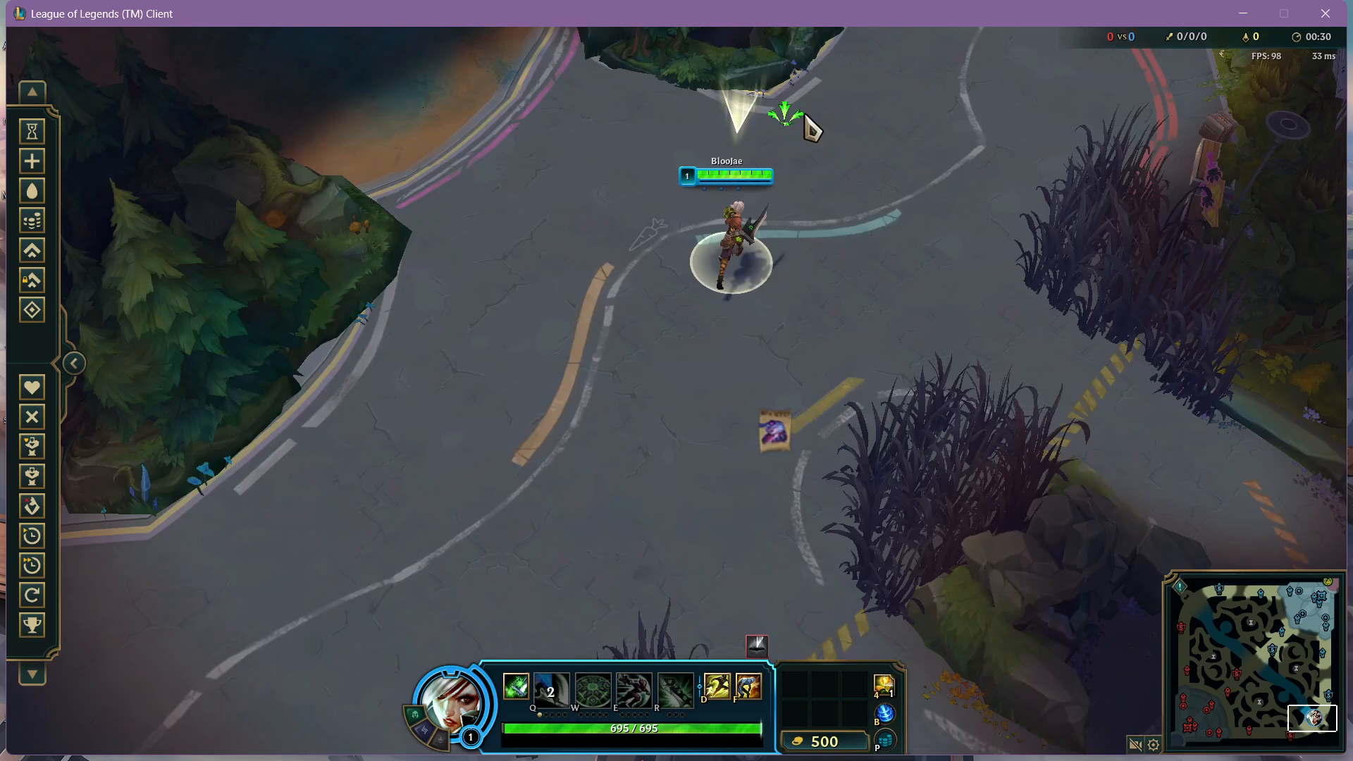
{"action": "right_click", "coordinate": [840, 130]}
{"action": "right_click", "coordinate": [716, 301]}
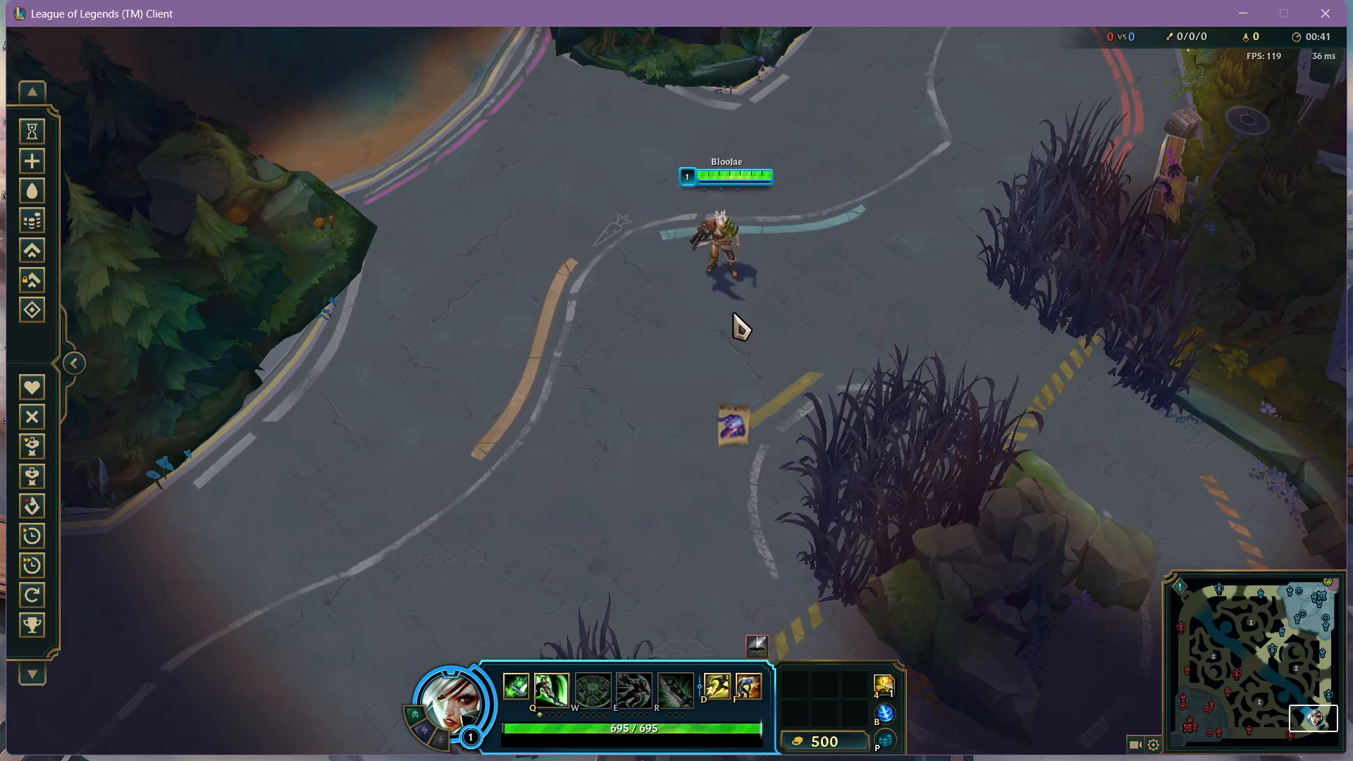
Move Riven around the open bottom lane and cast Broken Wings three times.
{"action": "key", "text": "space"}
{"action": "right_click", "coordinate": [717, 484]}
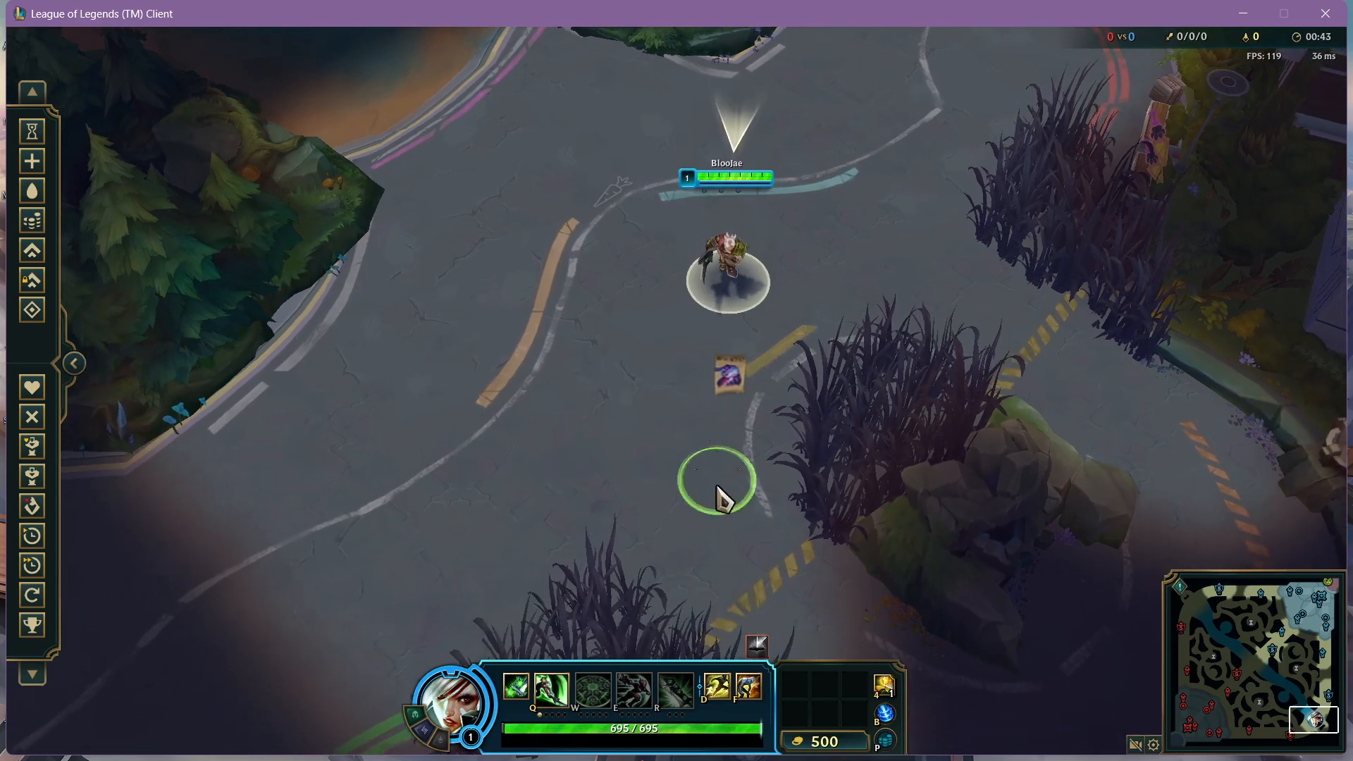
{"action": "right_click", "coordinate": [725, 457]}
{"action": "right_click", "coordinate": [747, 157]}
{"action": "key", "text": "q"}
{"action": "right_click", "coordinate": [787, 148]}
{"action": "key", "text": "q"}
{"action": "right_click", "coordinate": [877, 194]}
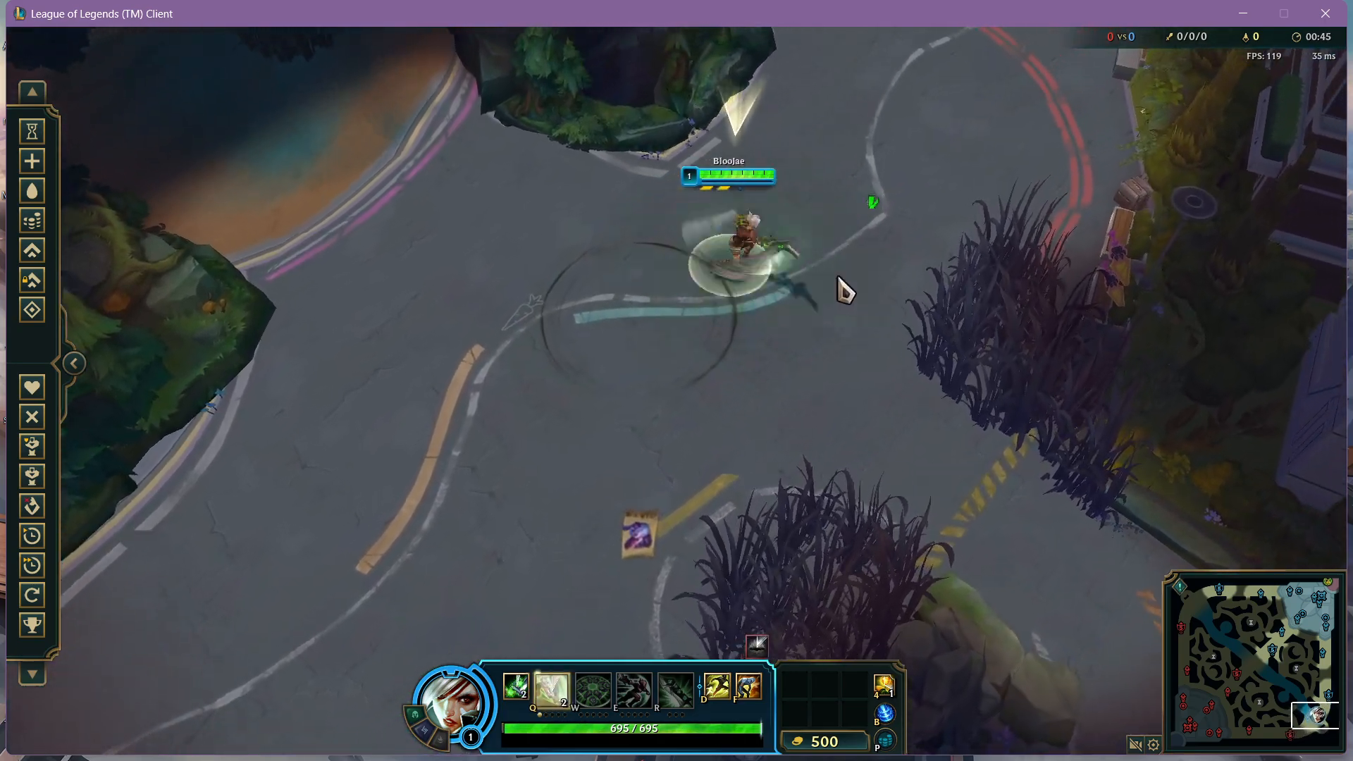
{"action": "right_click", "coordinate": [640, 328]}
{"action": "key", "text": "q"}
{"action": "right_click", "coordinate": [725, 317]}
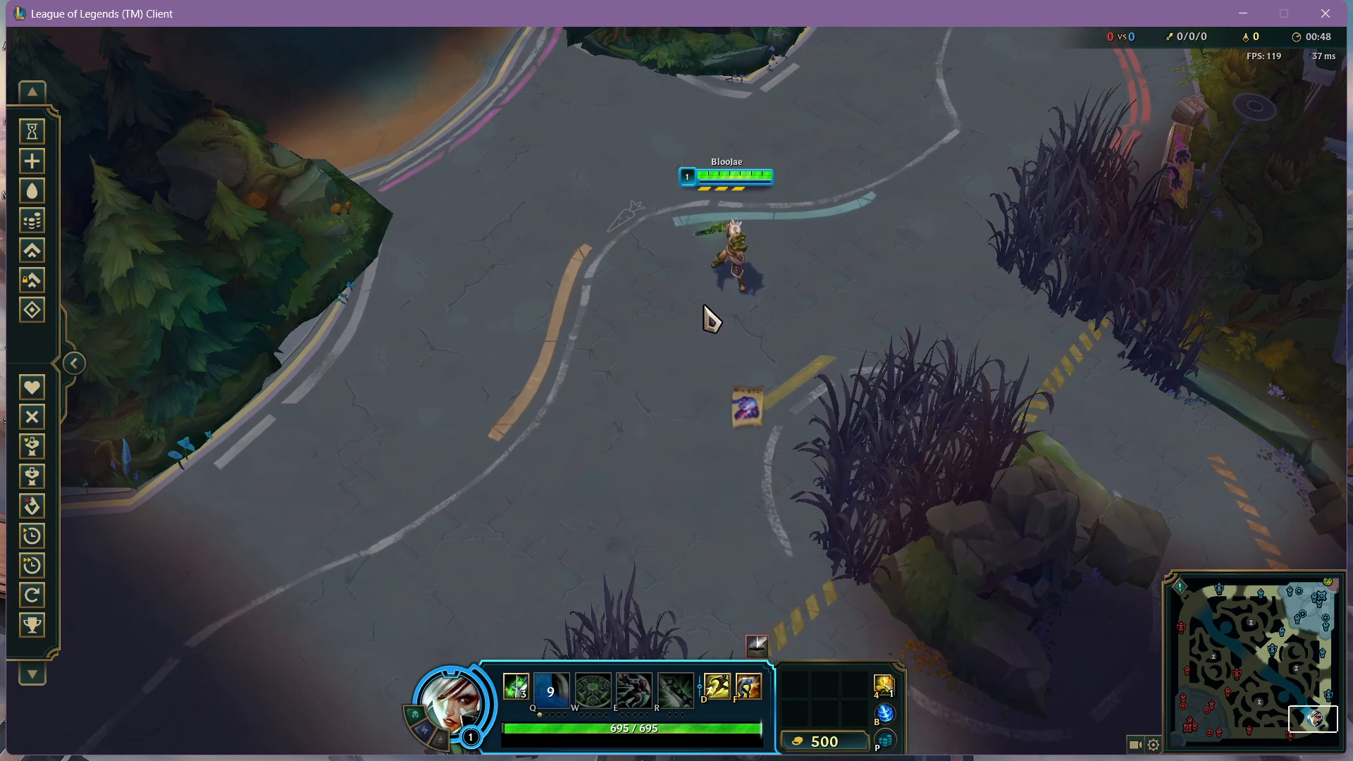
Leave the game and switch to Streamlabs Desktop.
{"action": "key", "text": "alt+Tab"}
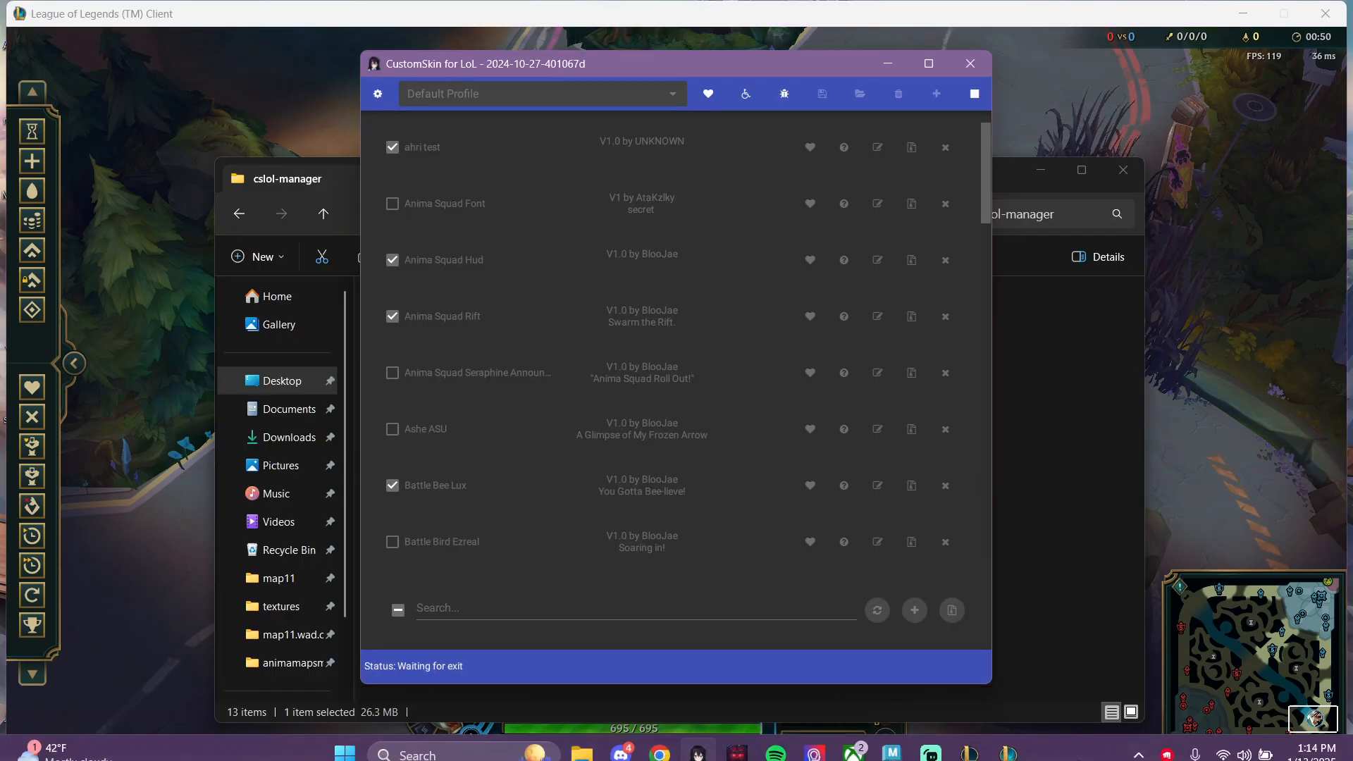
{"action": "left_click", "coordinate": [931, 741]}
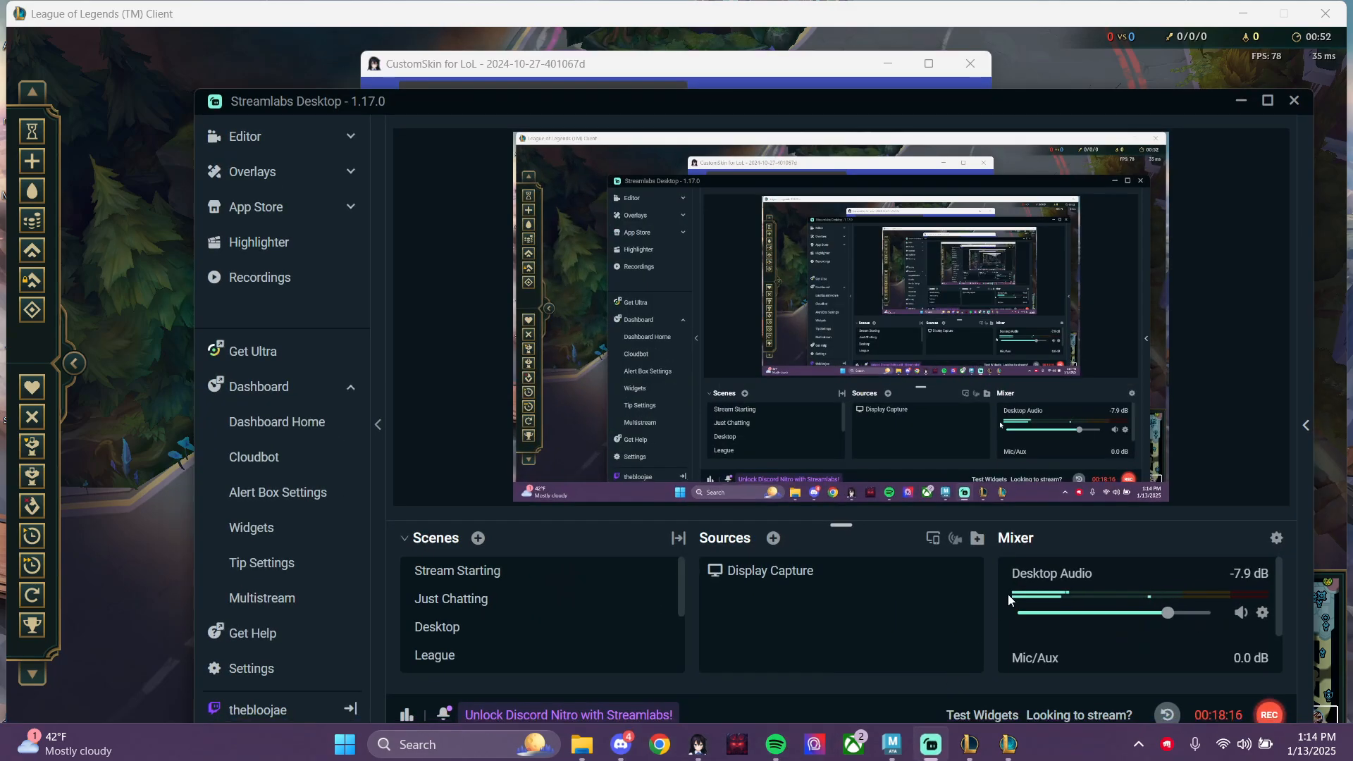